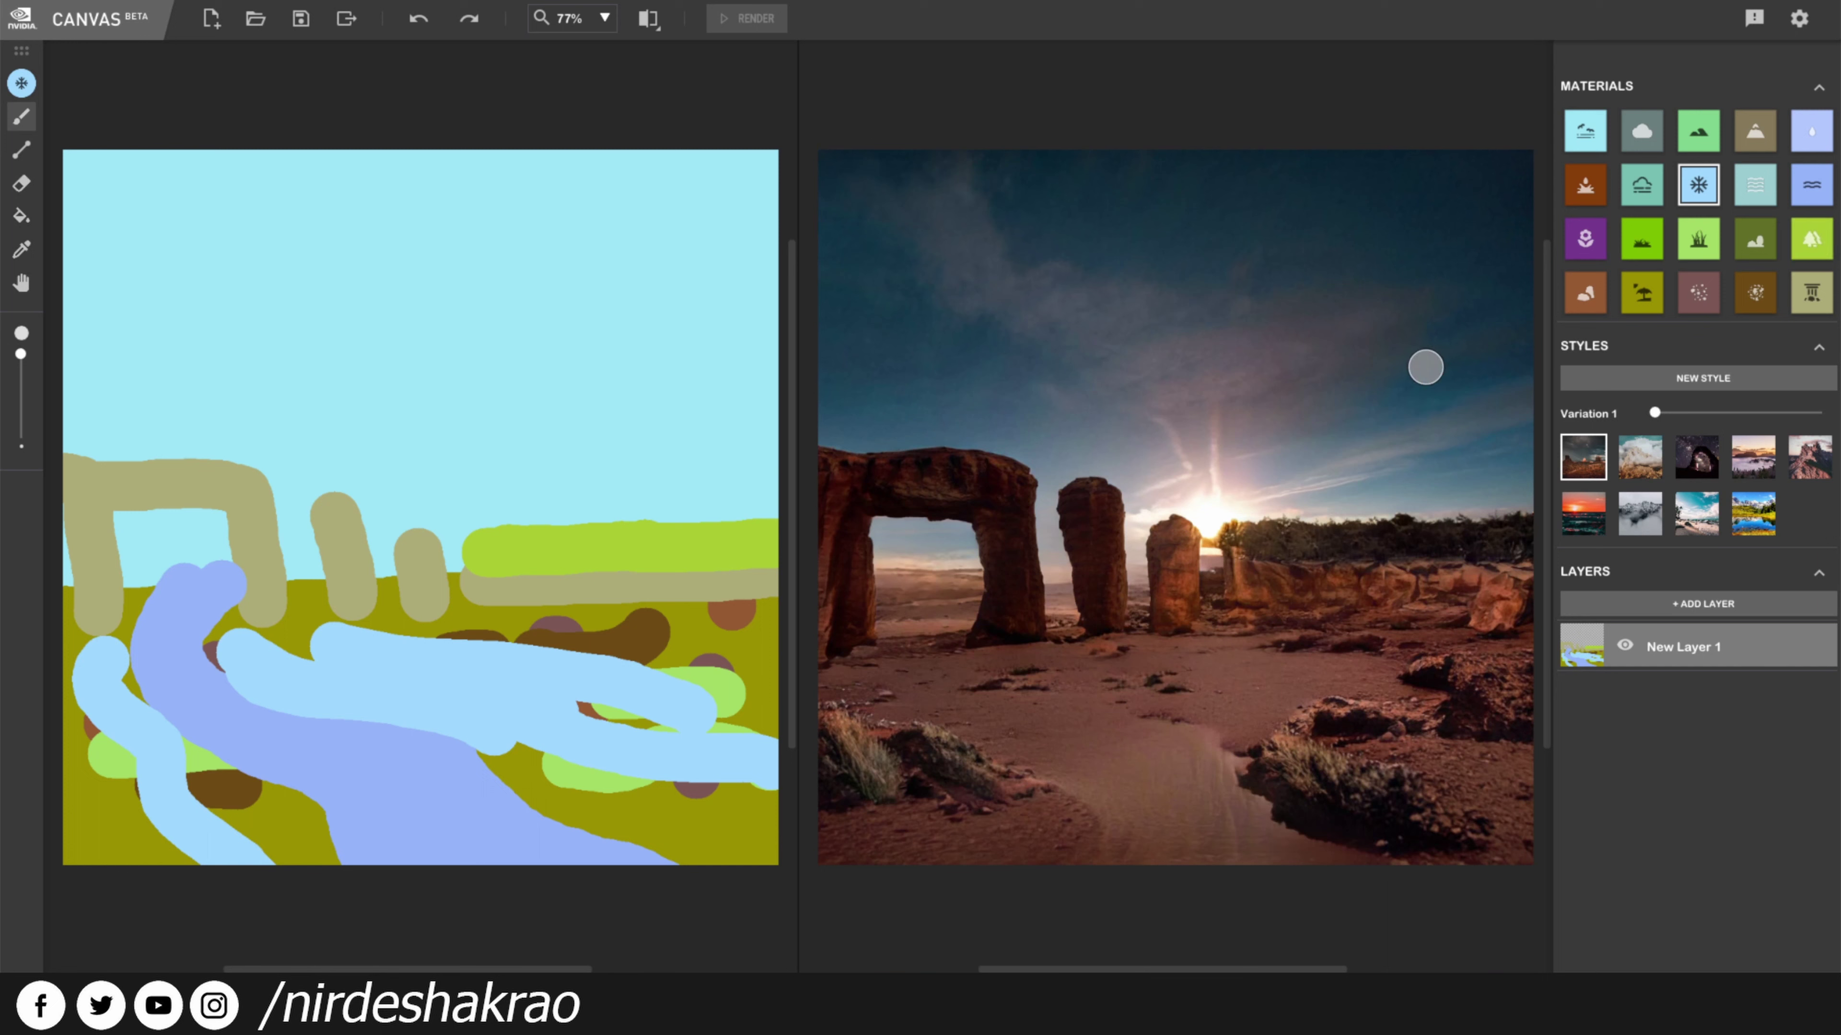
# Undo the last two snow strokes over the ground and river.
pyautogui.click(419, 19)
pyautogui.click(420, 18)
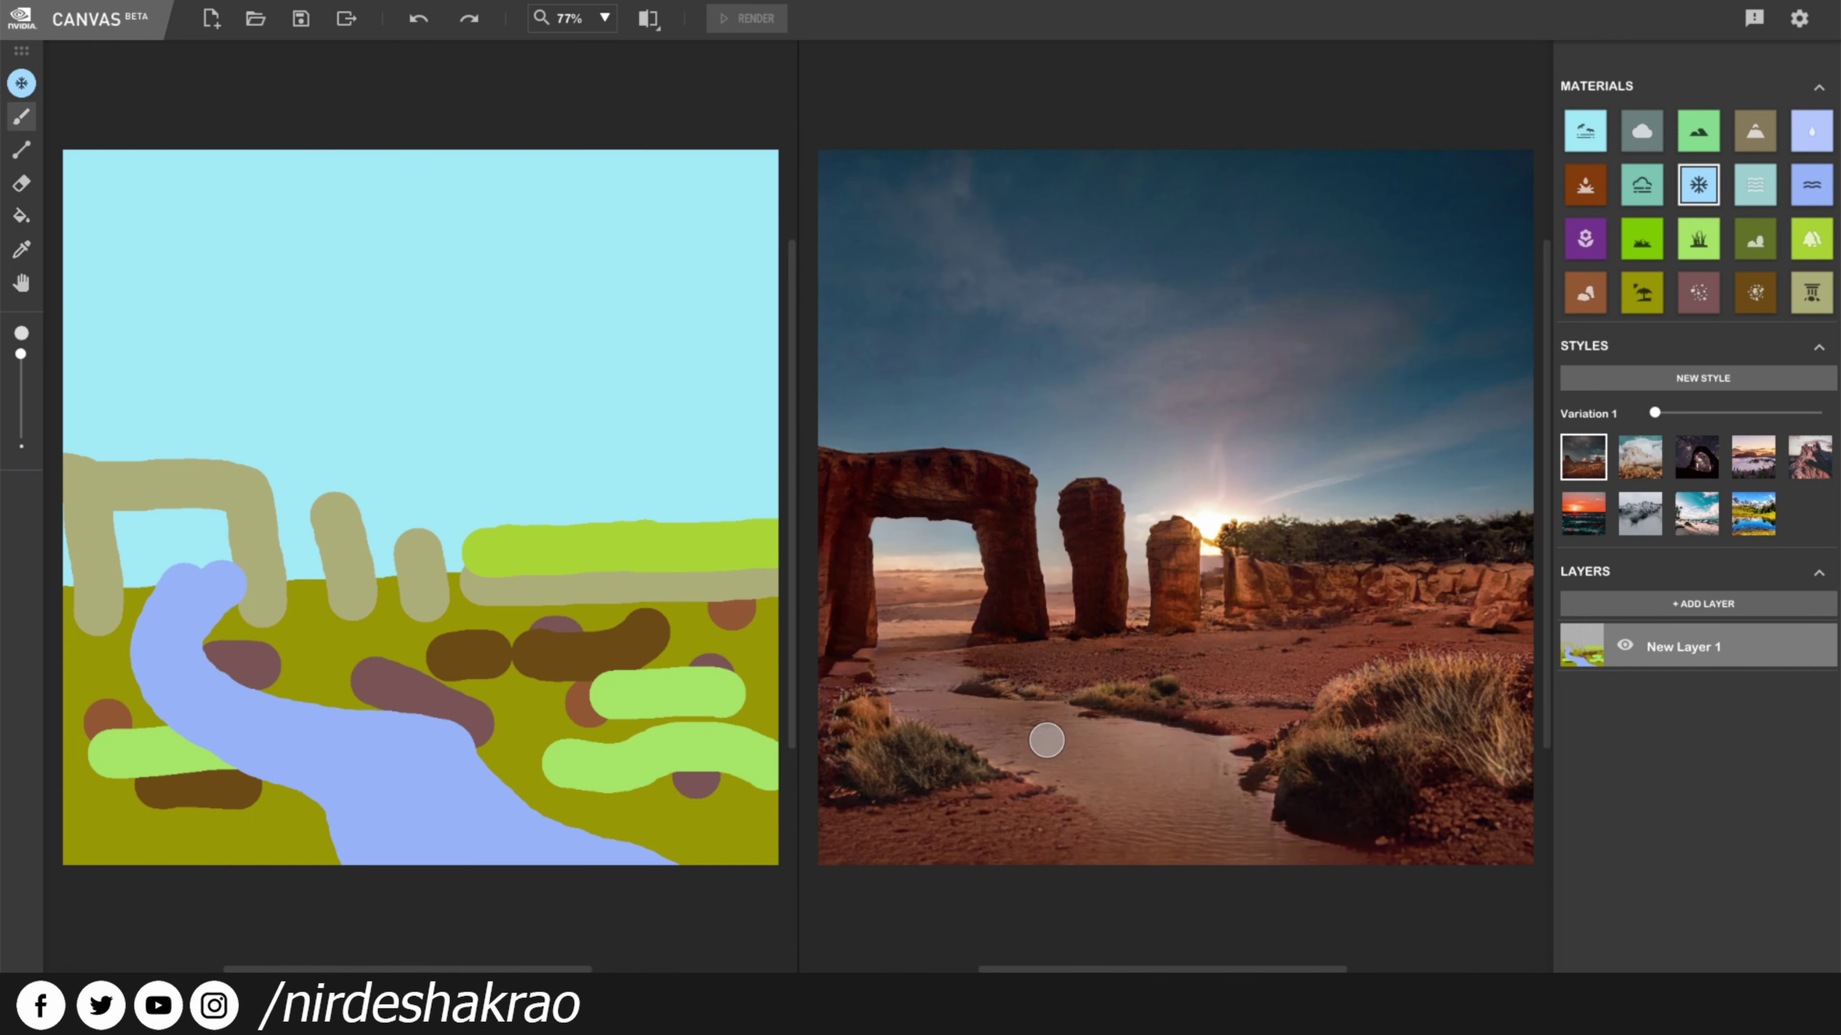
# Try fog strokes across the horizon, over the brown ground patch and beside the grass near the river, and undo them.
pyautogui.click(1644, 185)
pyautogui.moveTo(58, 588)
pyautogui.mouseDown()
pyautogui.moveTo(838, 597)
pyautogui.moveTo(396, 601)
pyautogui.moveTo(45, 641)
pyautogui.mouseUp()
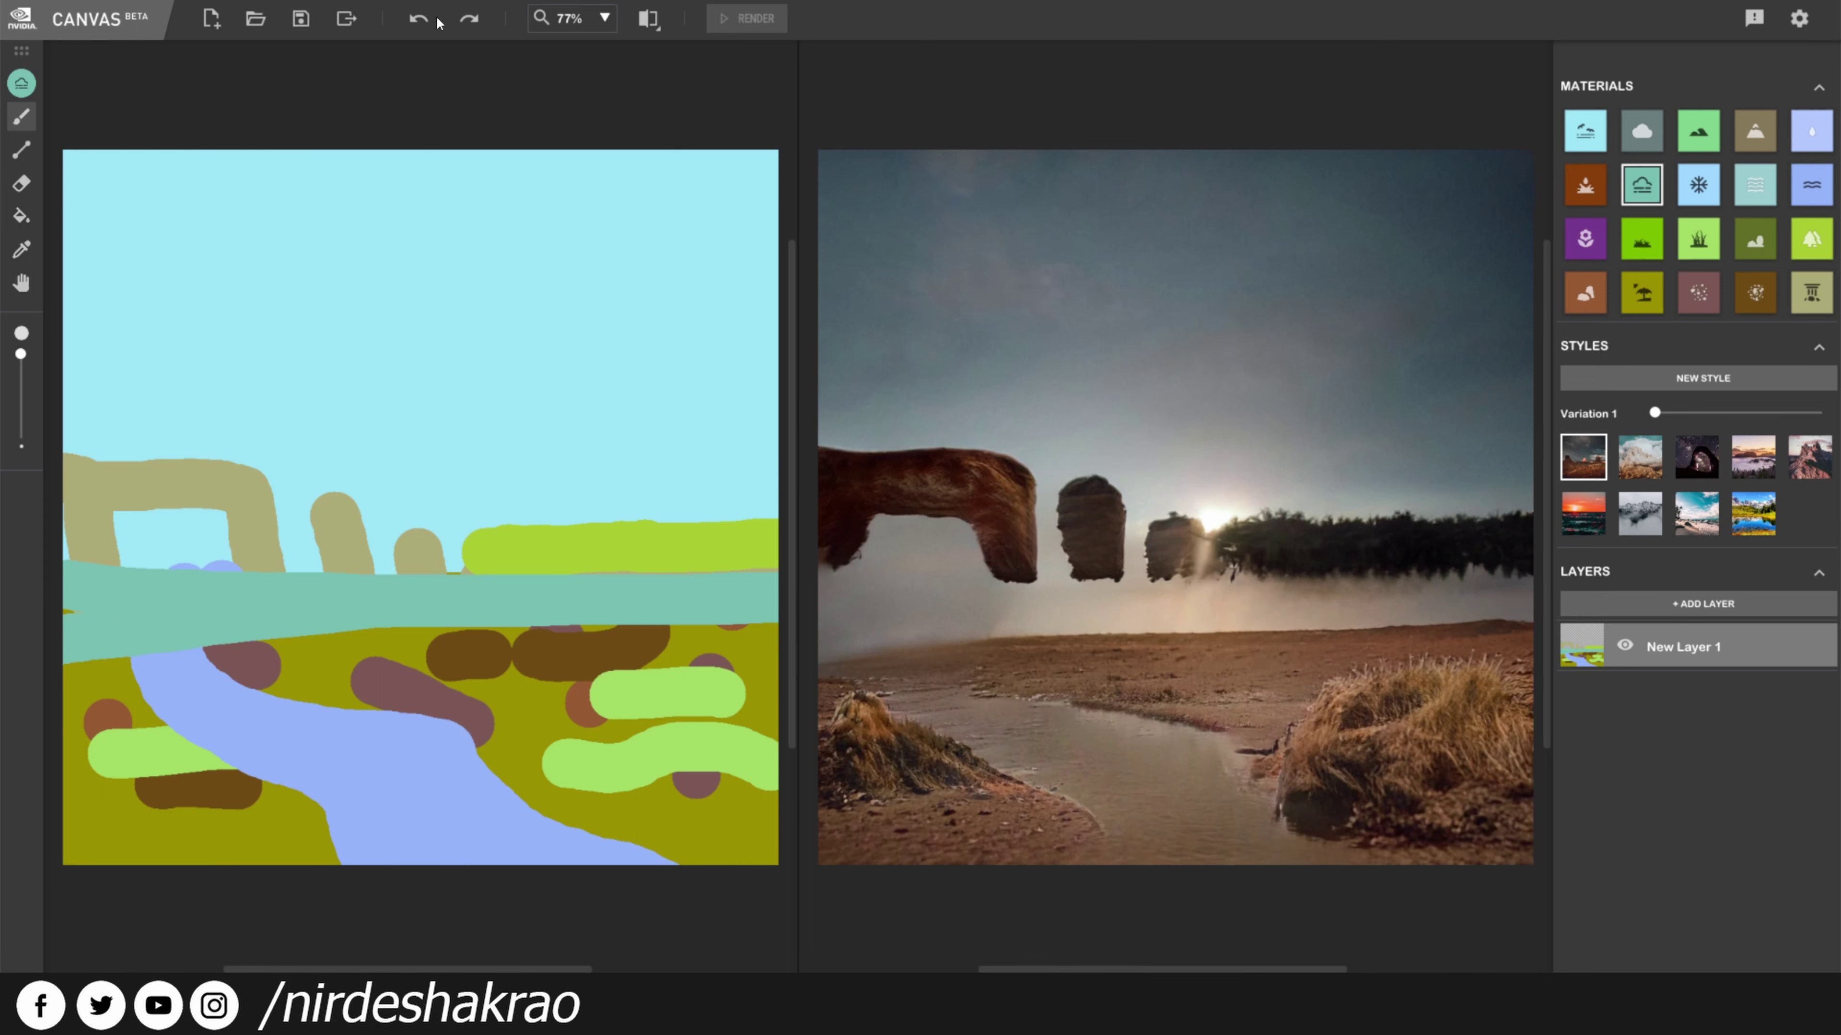
pyautogui.click(418, 19)
pyautogui.moveTo(532, 646); pyautogui.dragTo(727, 650)
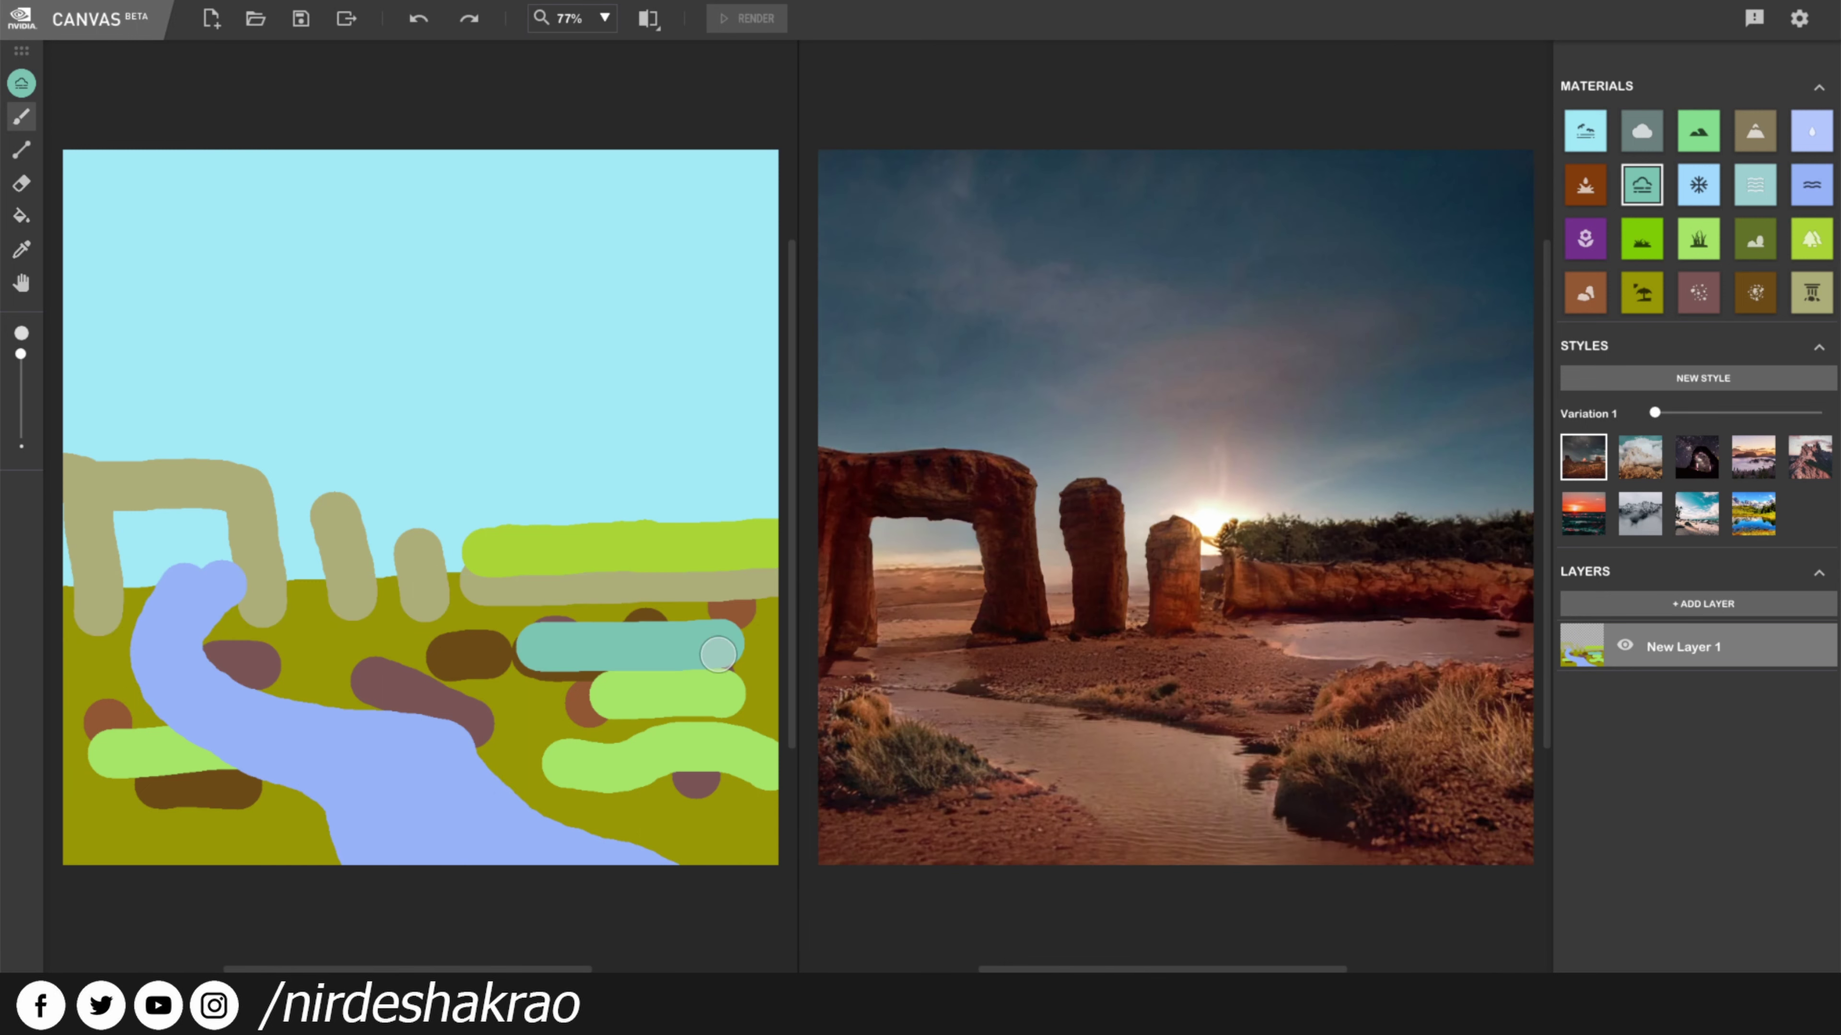
pyautogui.moveTo(141, 767); pyautogui.dragTo(79, 765)
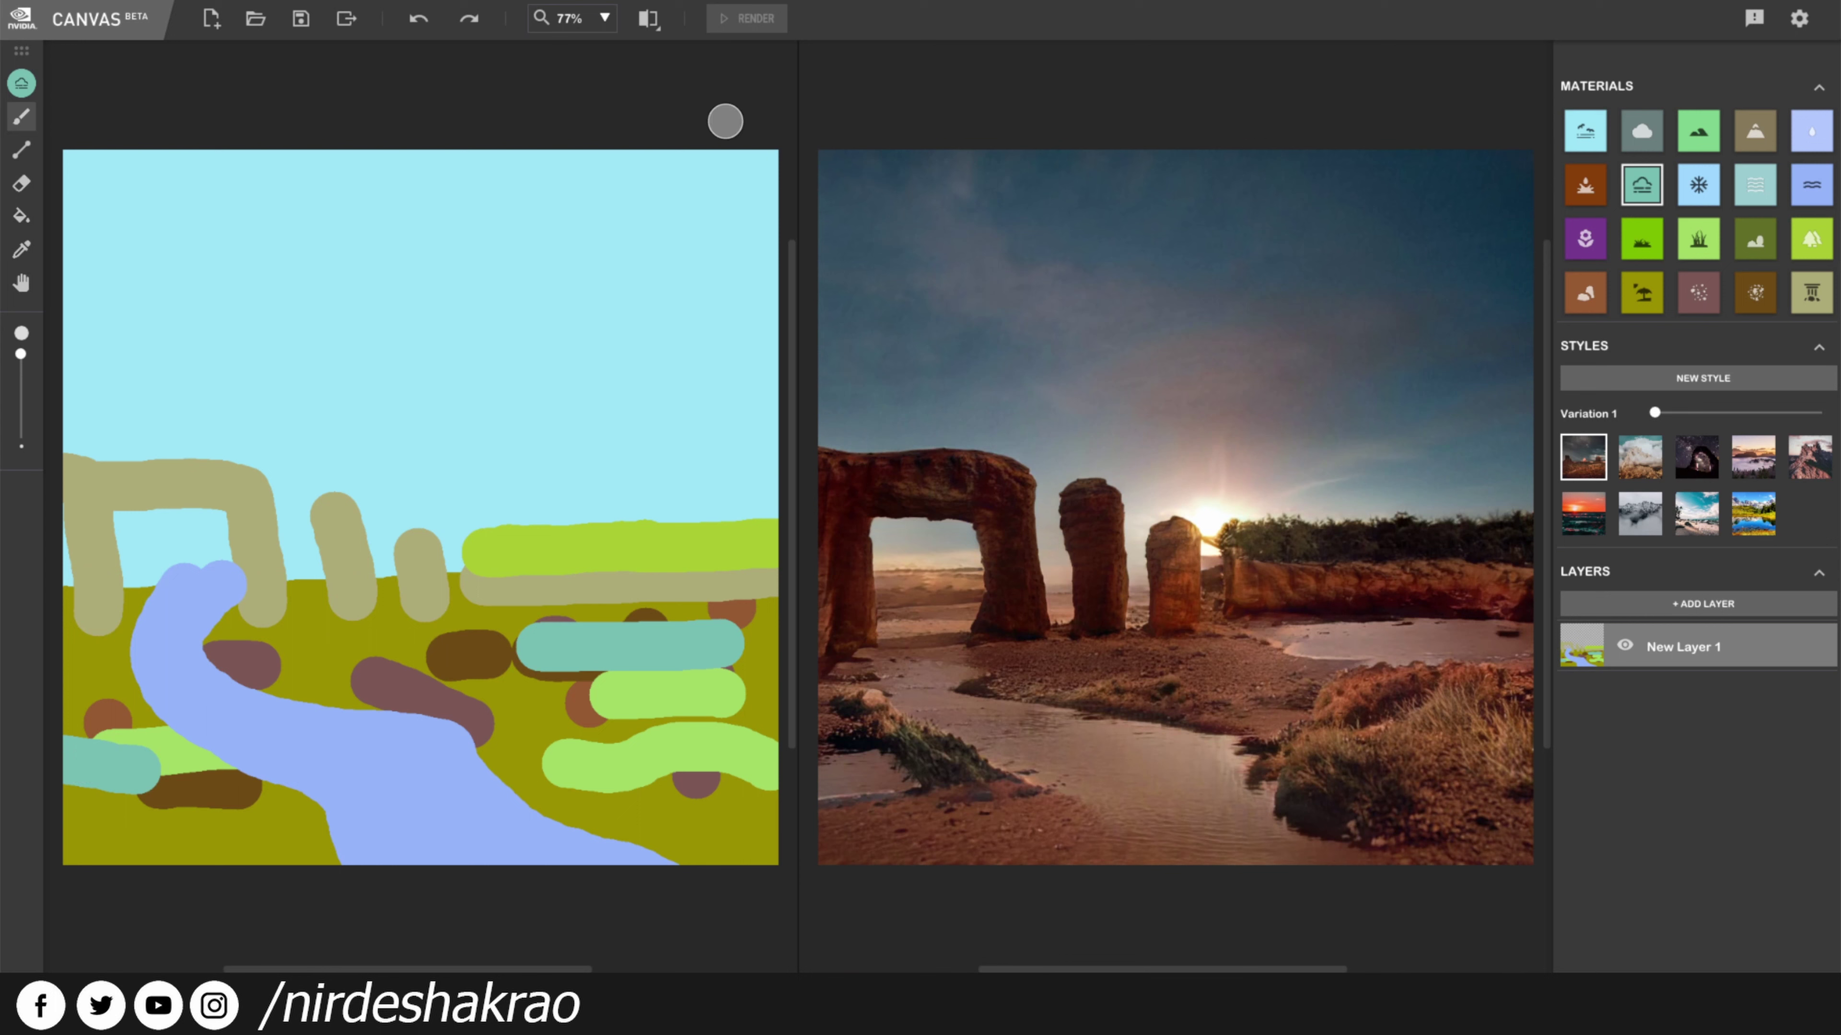
pyautogui.click(418, 19)
pyautogui.click(418, 18)
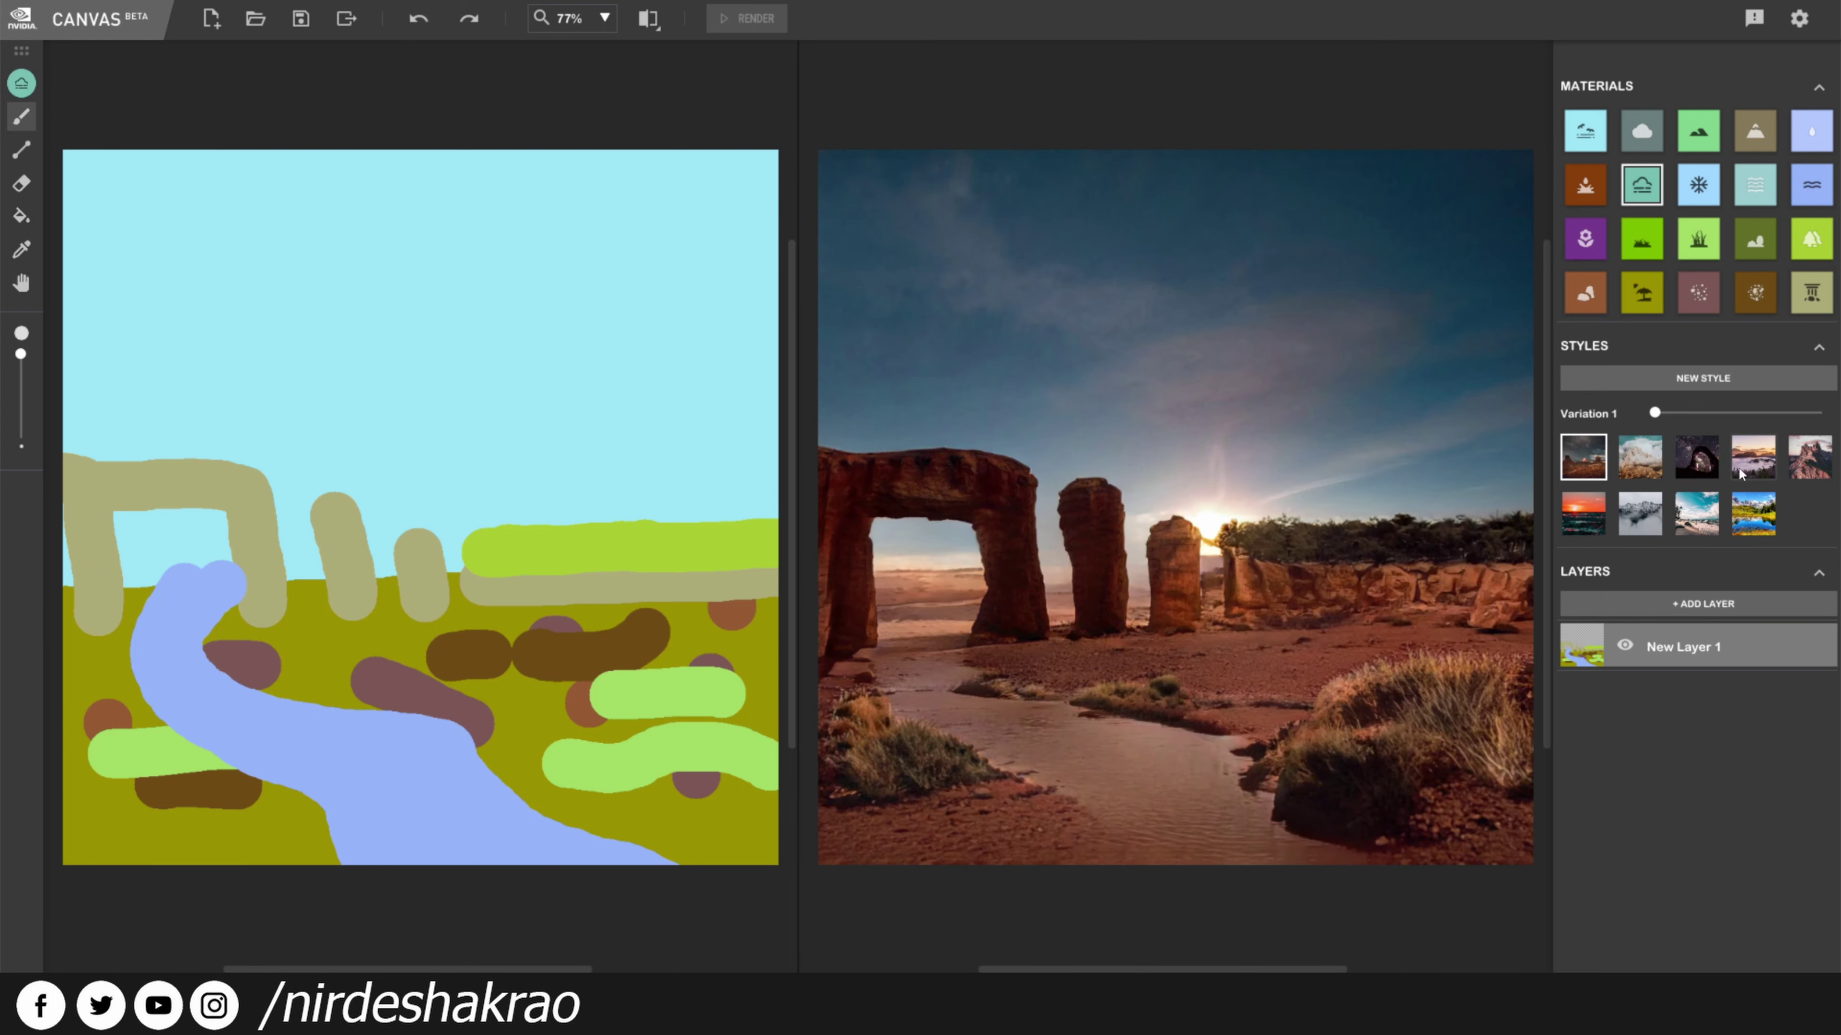
# Paint a small fog patch inside the rock arch and three cloud strokes across the sky.
pyautogui.moveTo(145, 555); pyautogui.dragTo(193, 556)
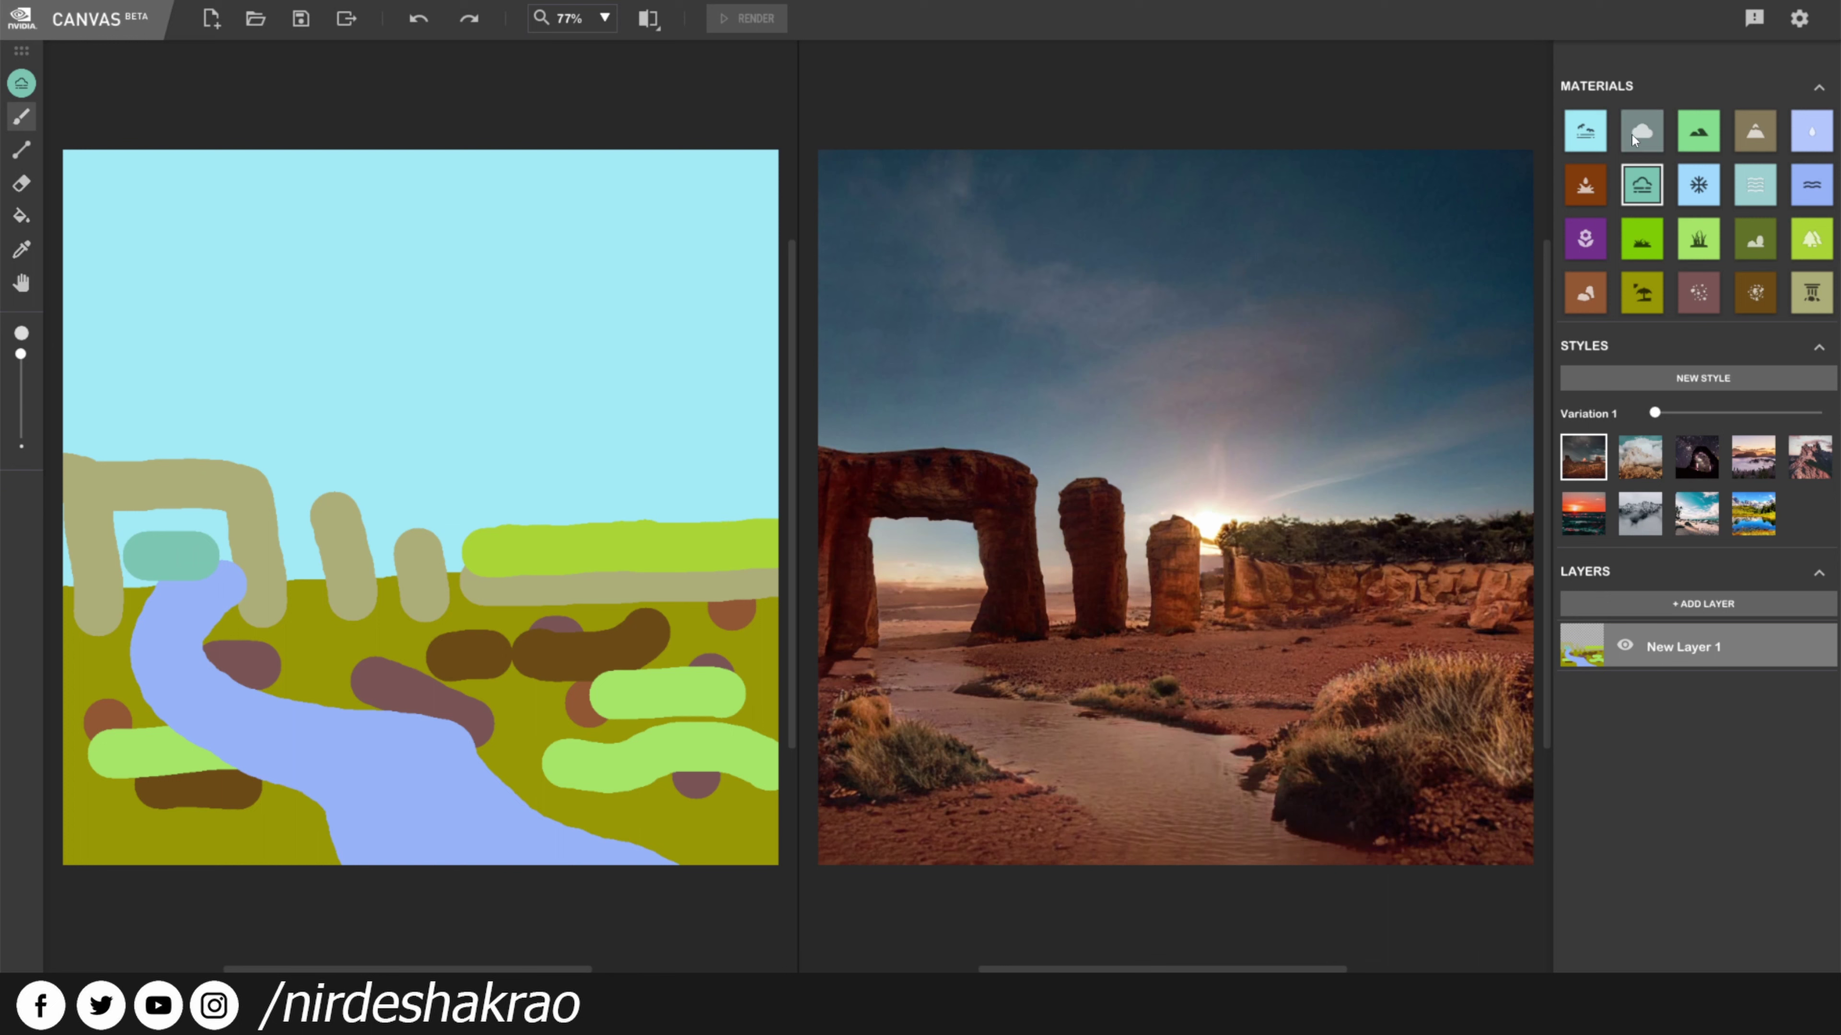
pyautogui.click(1641, 130)
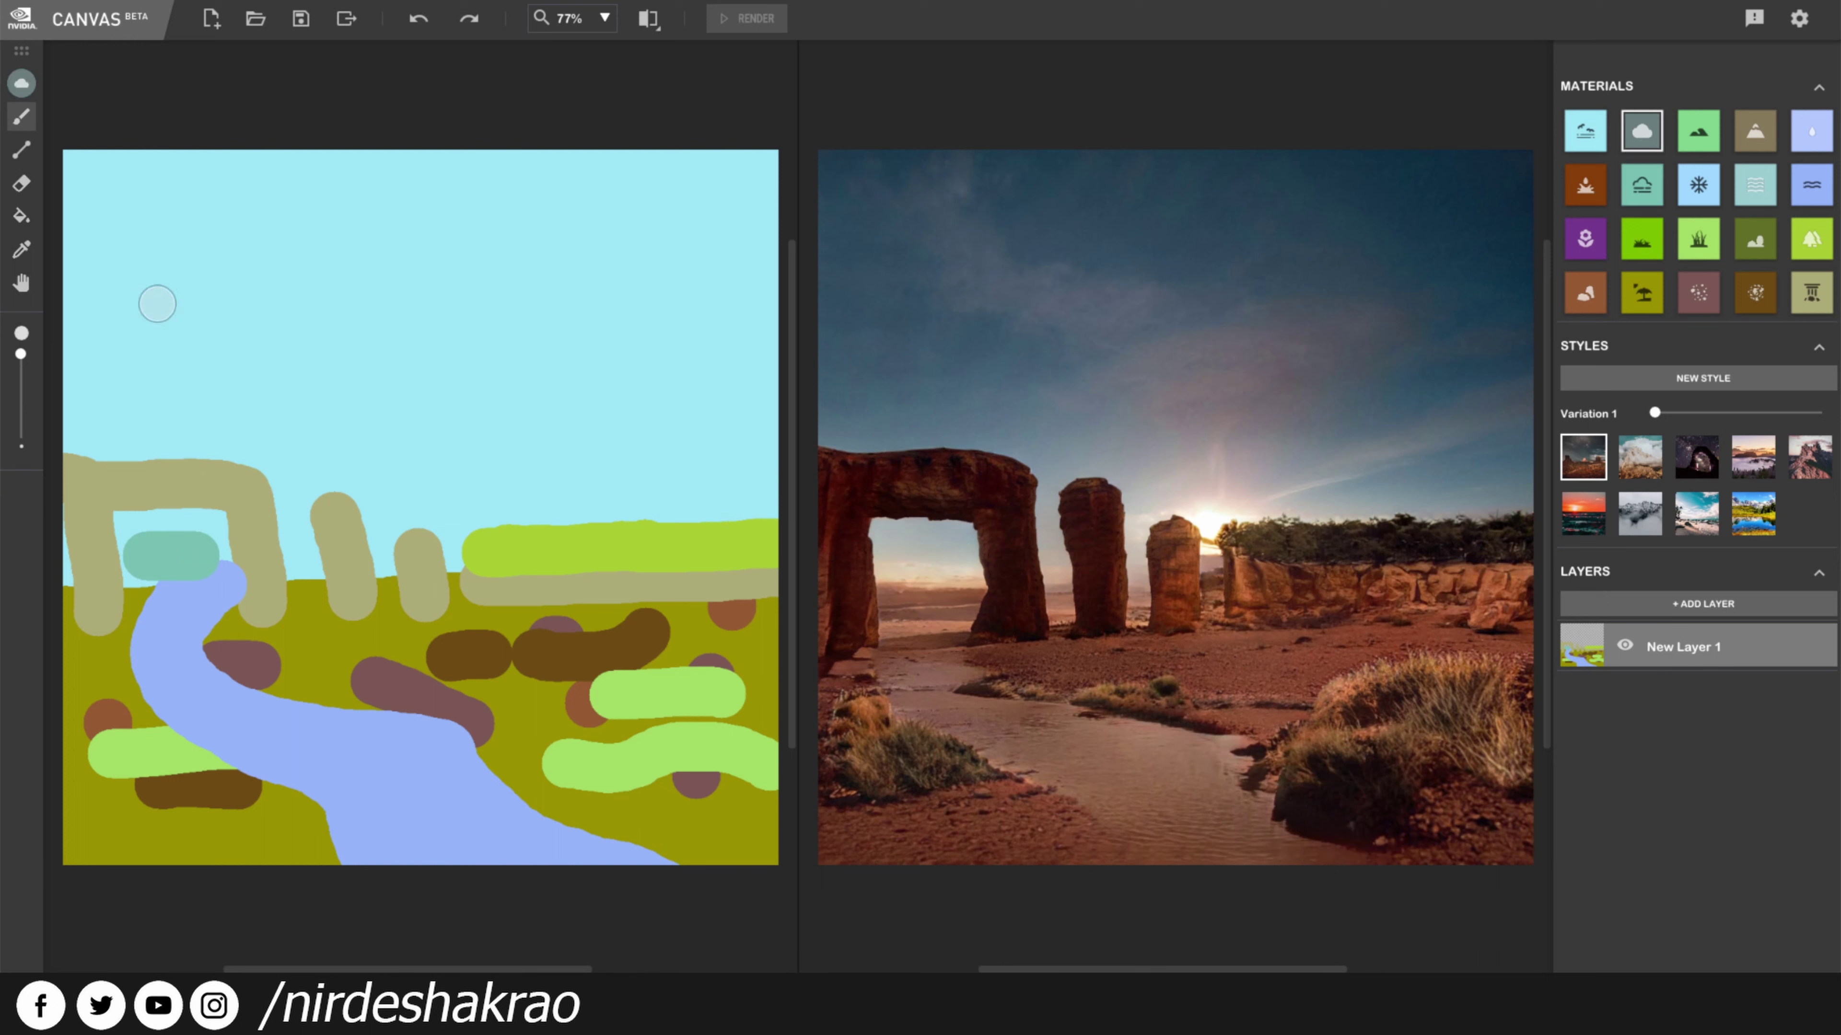
pyautogui.moveTo(161, 270); pyautogui.dragTo(540, 362)
pyautogui.moveTo(630, 212); pyautogui.dragTo(356, 229)
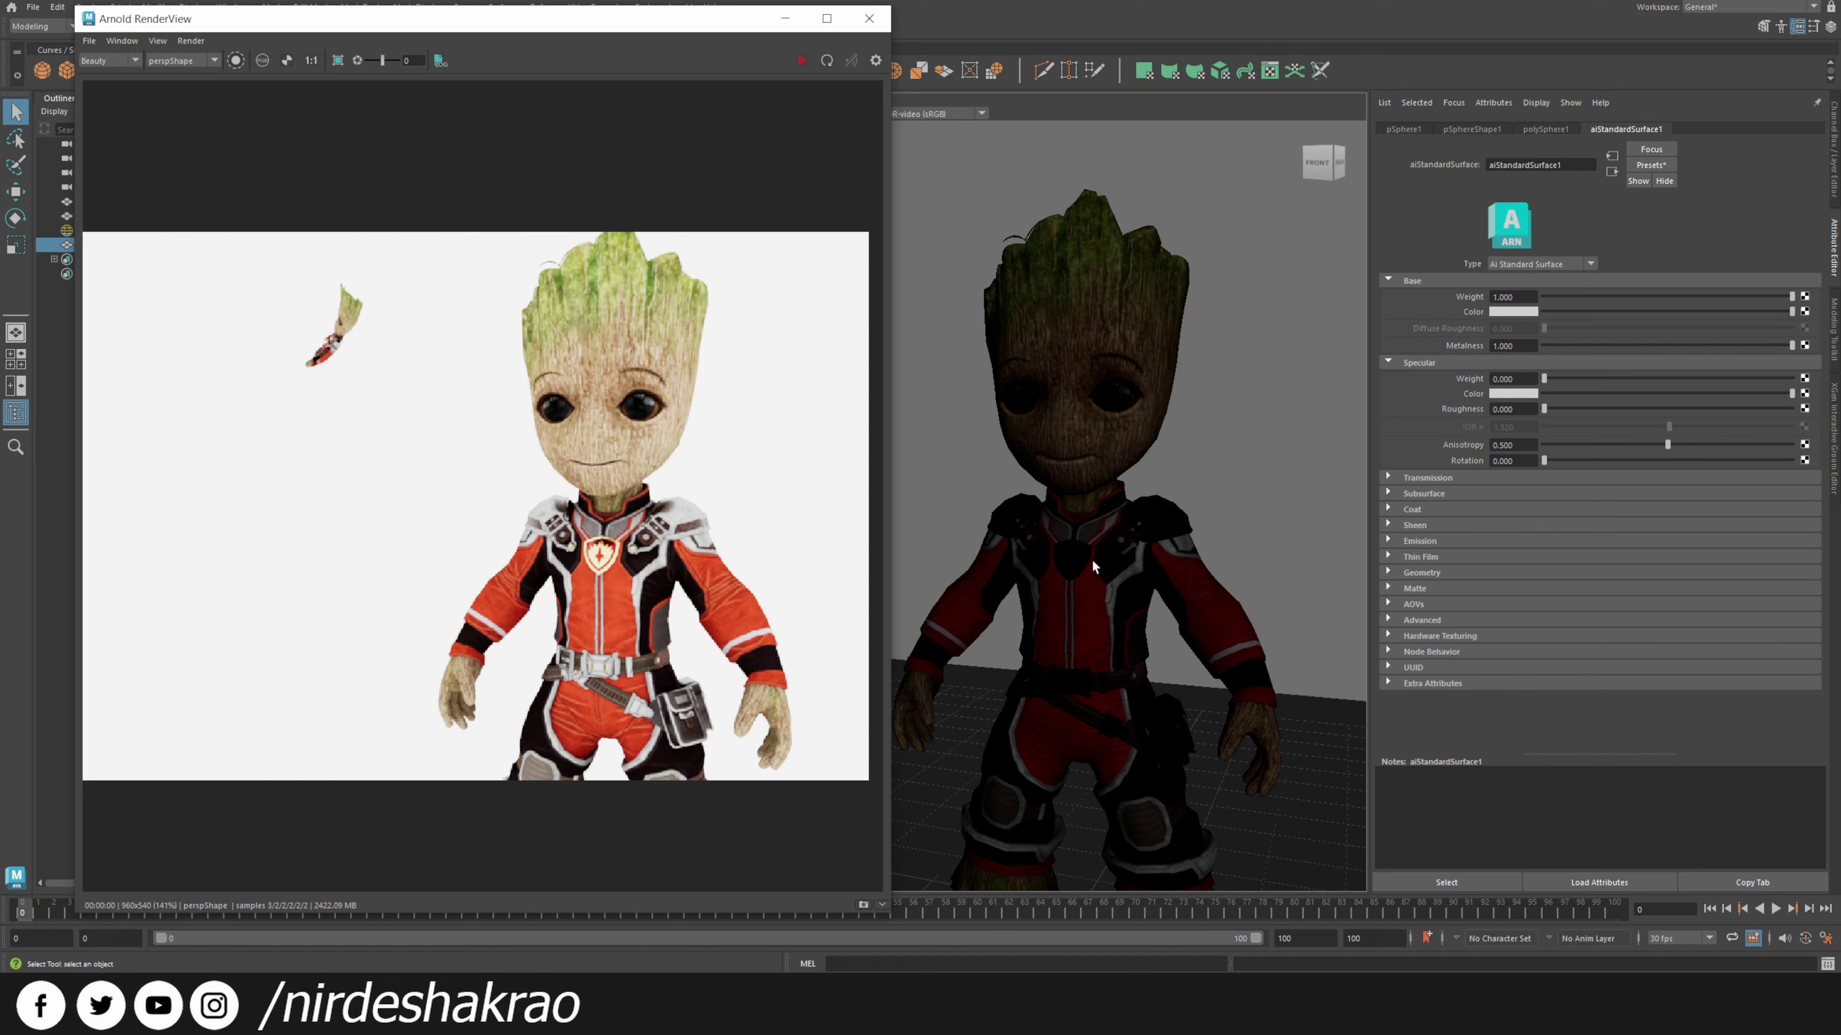
# Switch to Maya and start the interactive Arnold render of the Groot scene.
pyautogui.click(1121, 375)
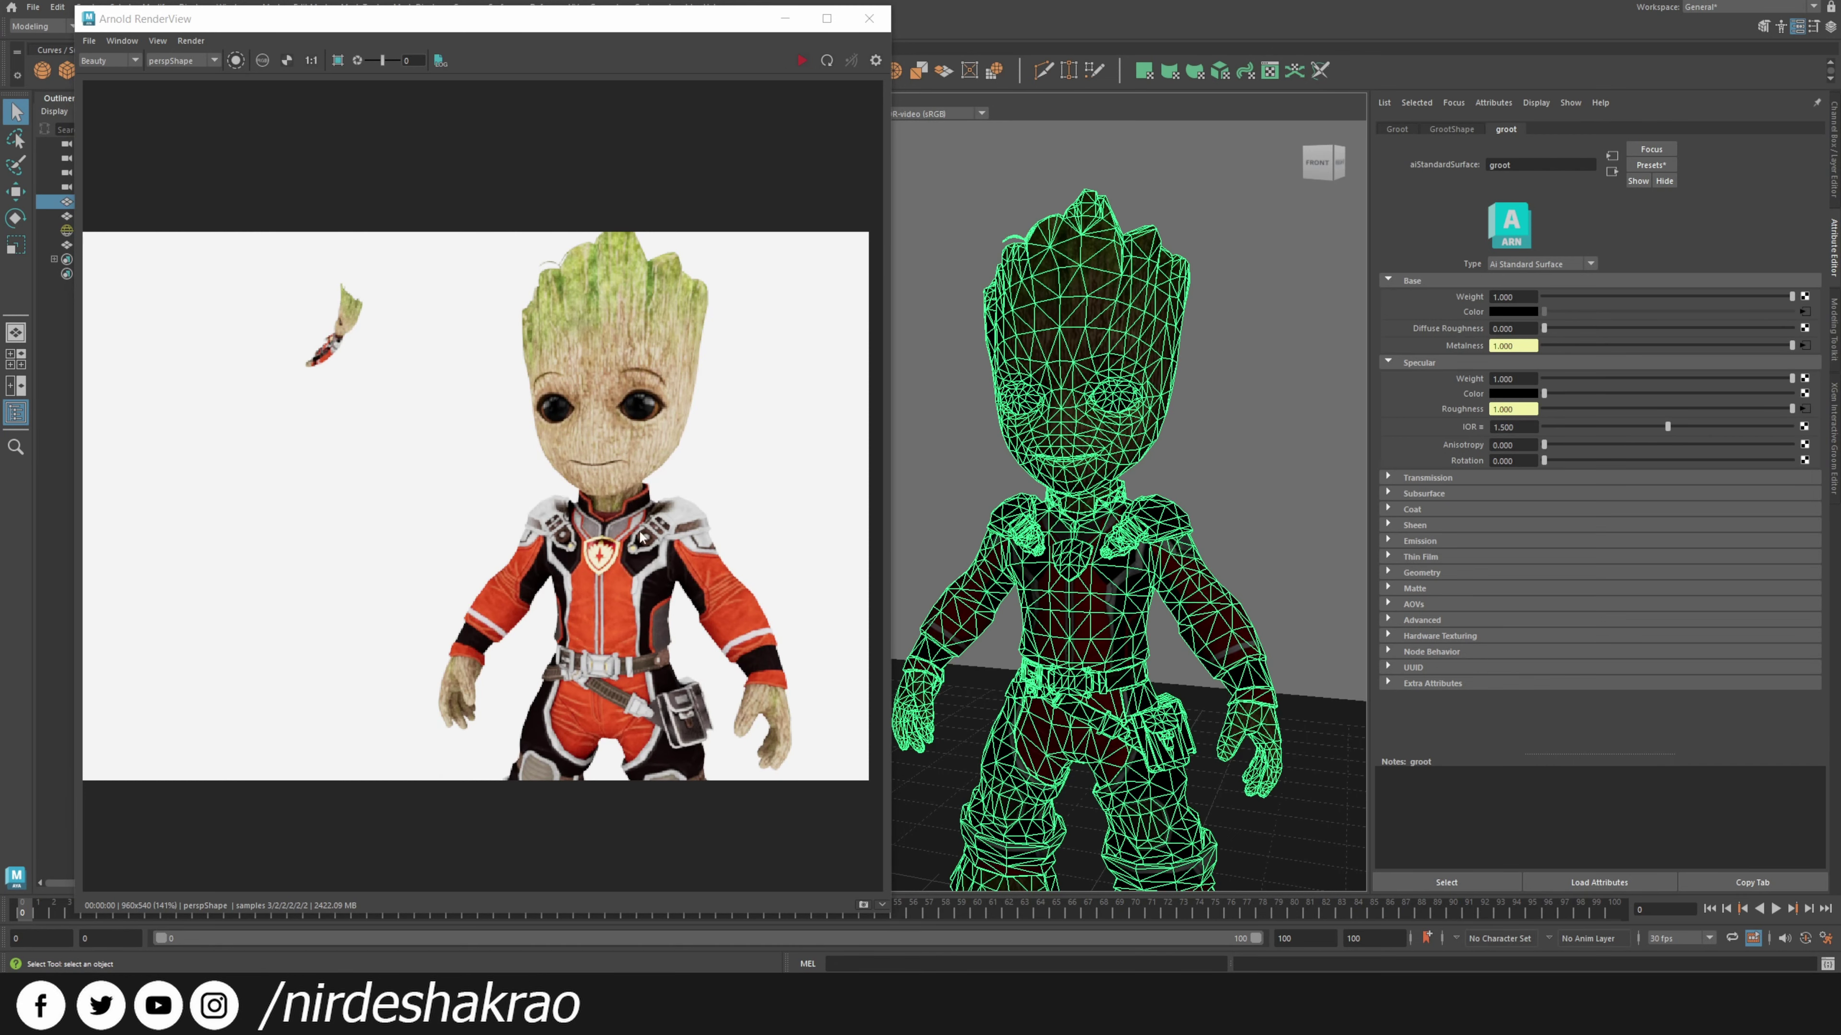
pyautogui.click(801, 60)
pyautogui.click(1261, 506)
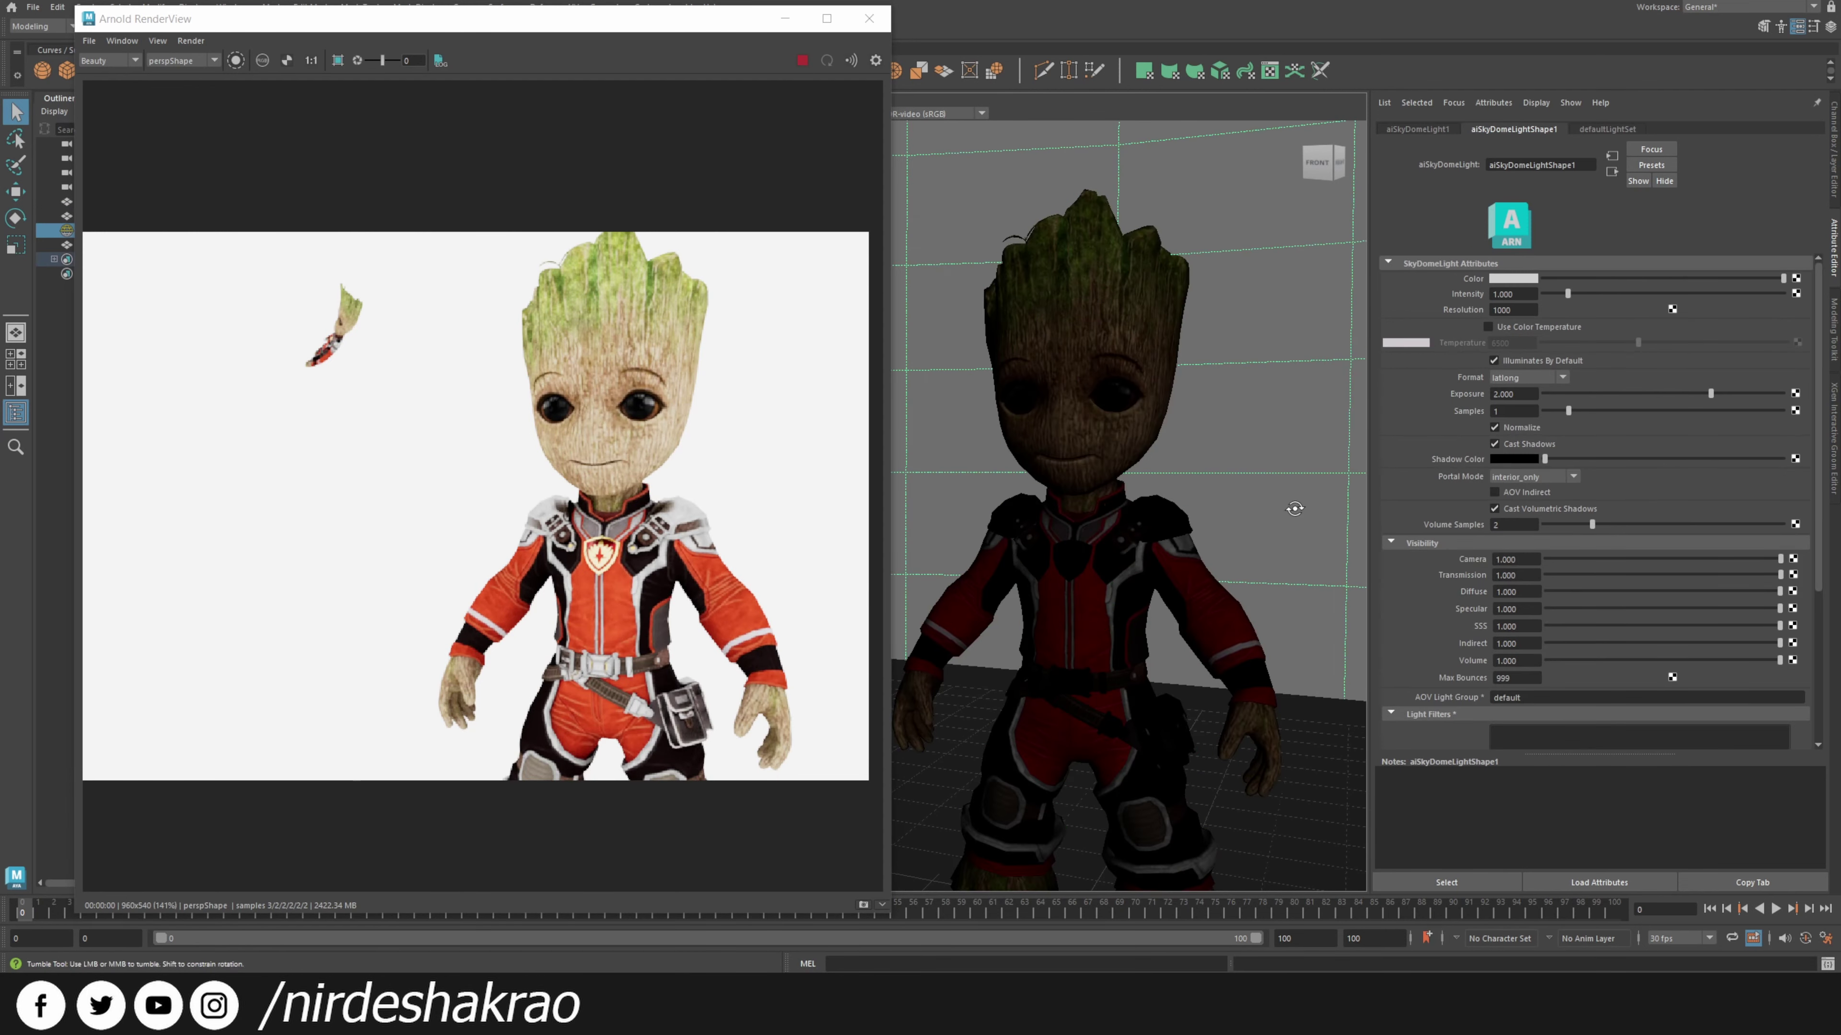
# Examine Groot and his reflection in the mirrored sphere from several distances and angles.
pyautogui.keyDown('alt'); pyautogui.moveTo(1282, 515); pyautogui.dragTo(1266, 460, button='right'); pyautogui.keyUp('alt')
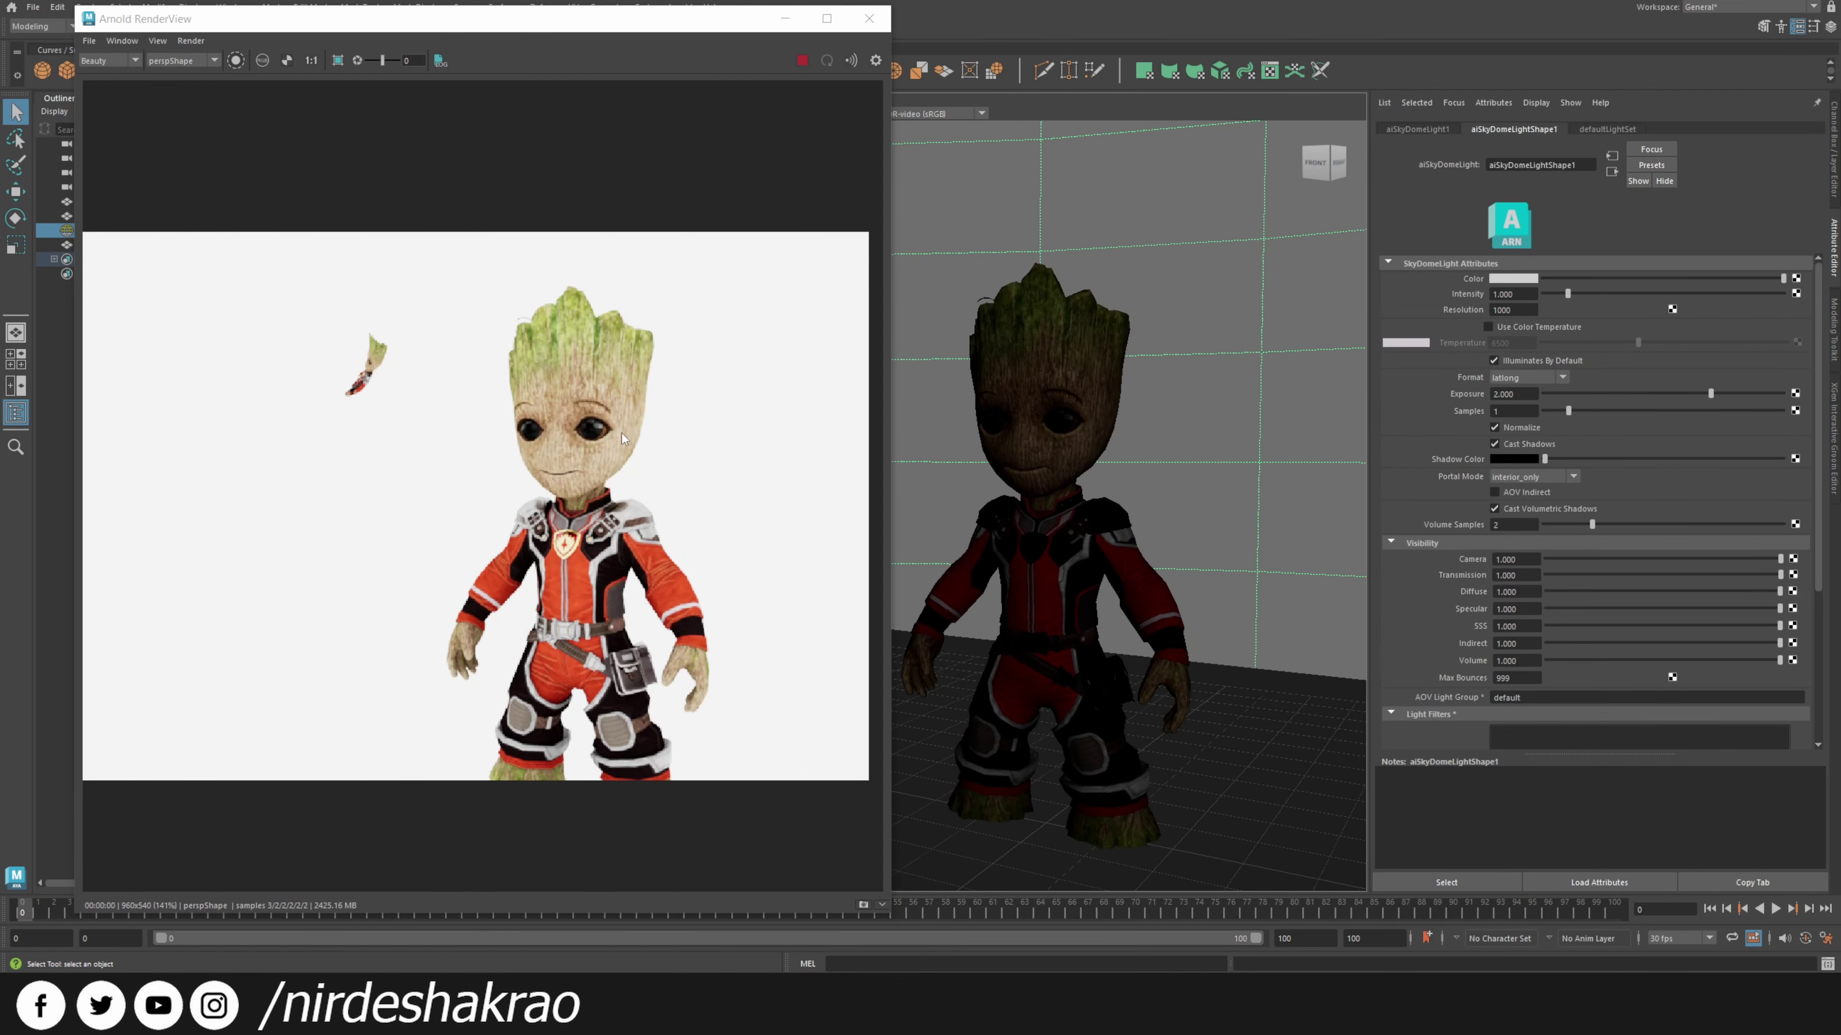
pyautogui.keyDown('alt'); pyautogui.moveTo(1137, 405); pyautogui.dragTo(1171, 461, button='right'); pyautogui.keyUp('alt')
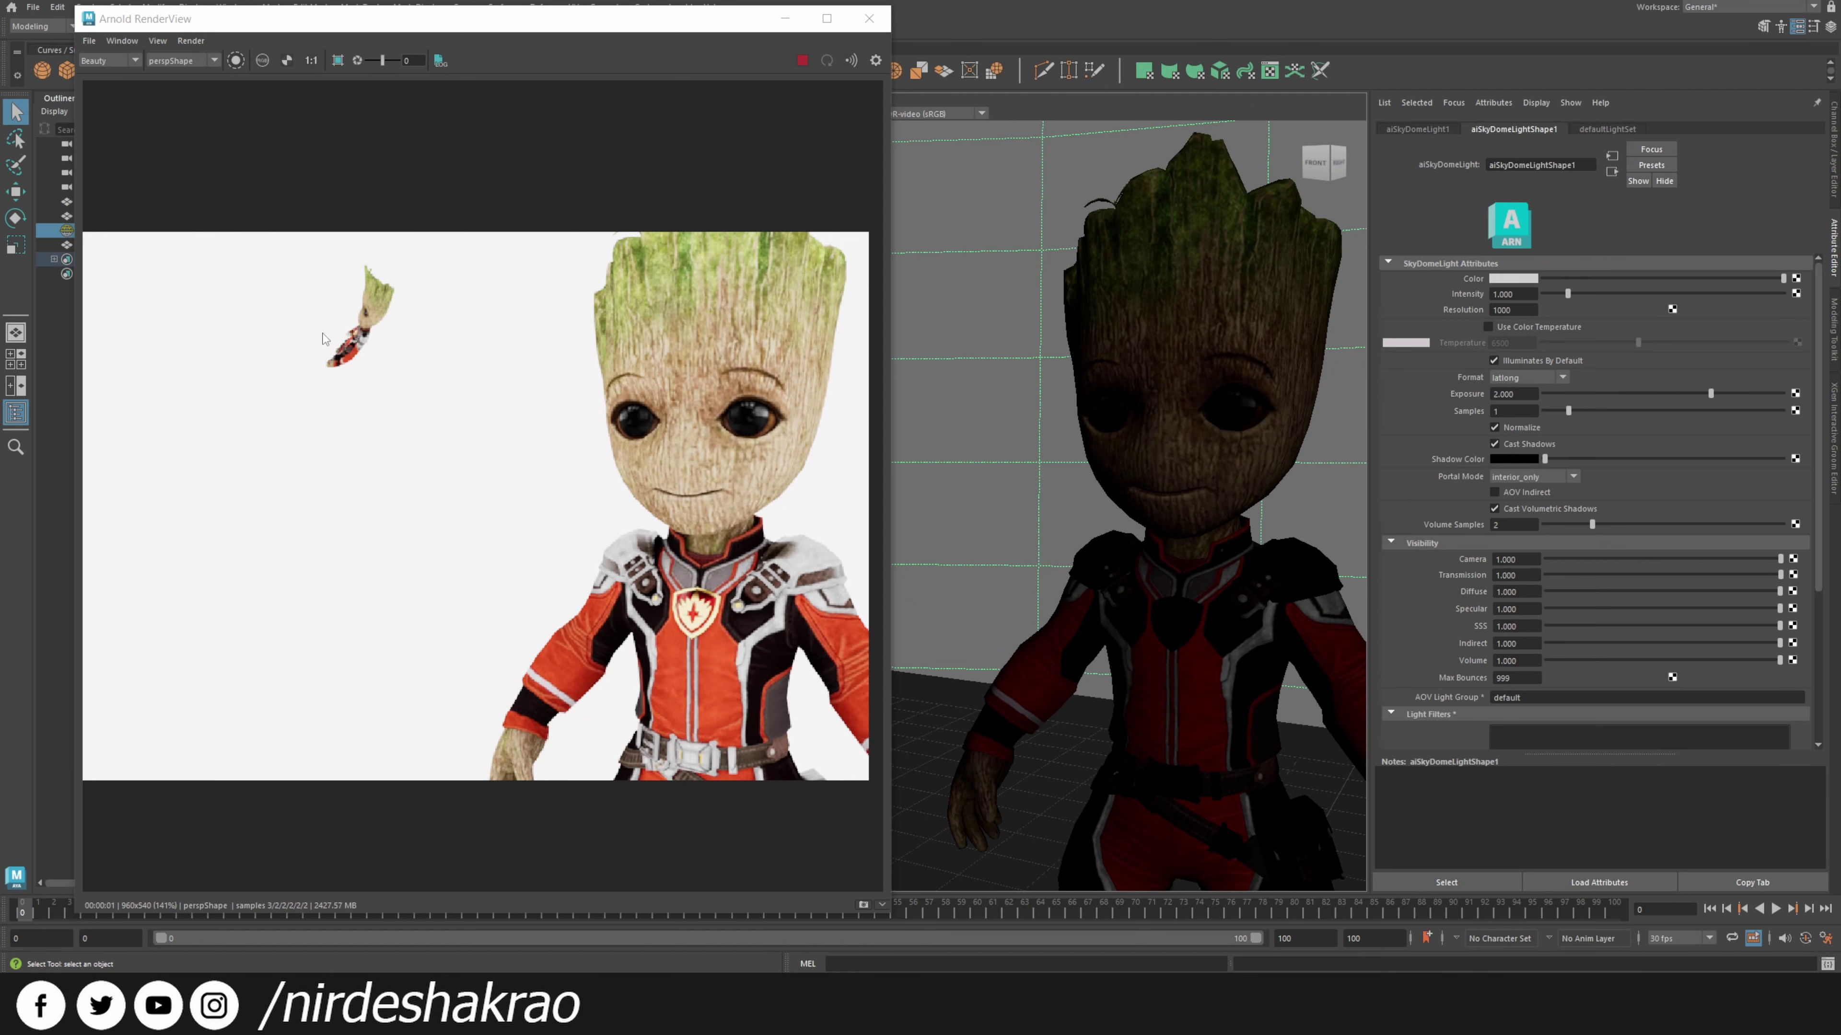
pyautogui.keyDown('alt'); pyautogui.moveTo(1150, 408); pyautogui.dragTo(985, 388); pyautogui.keyUp('alt')
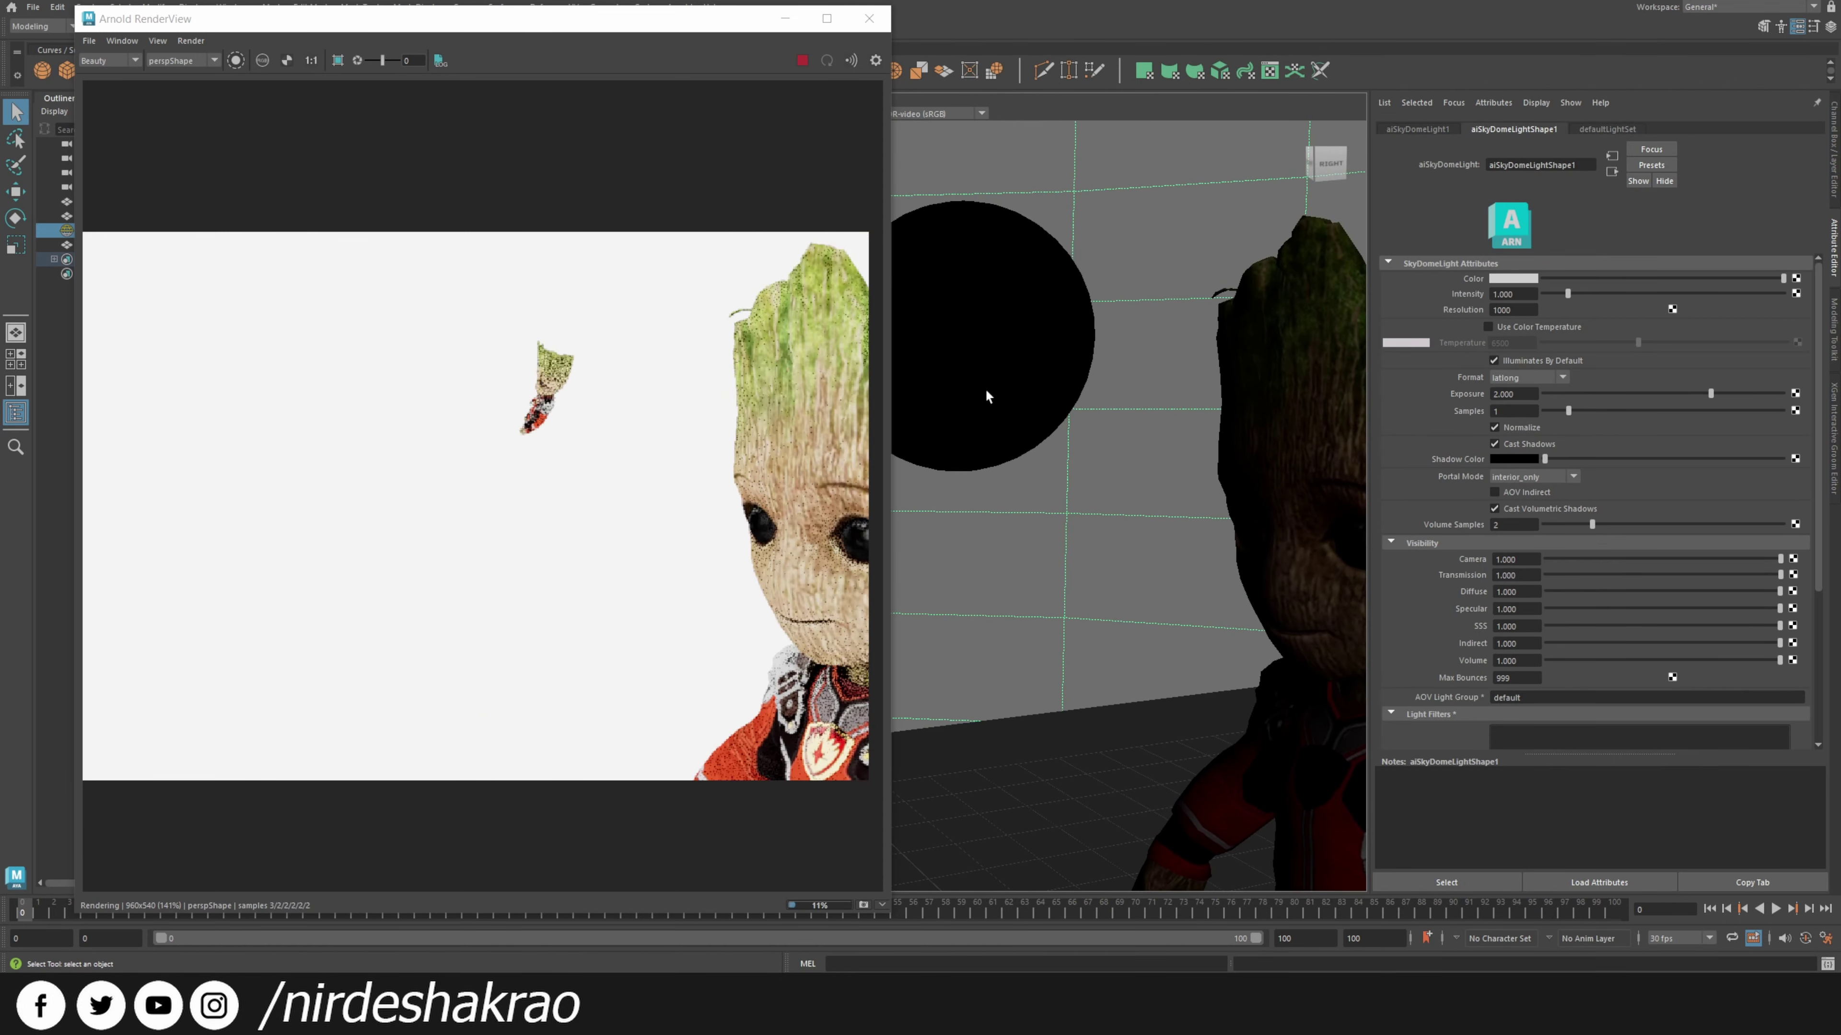
pyautogui.click(1000, 342)
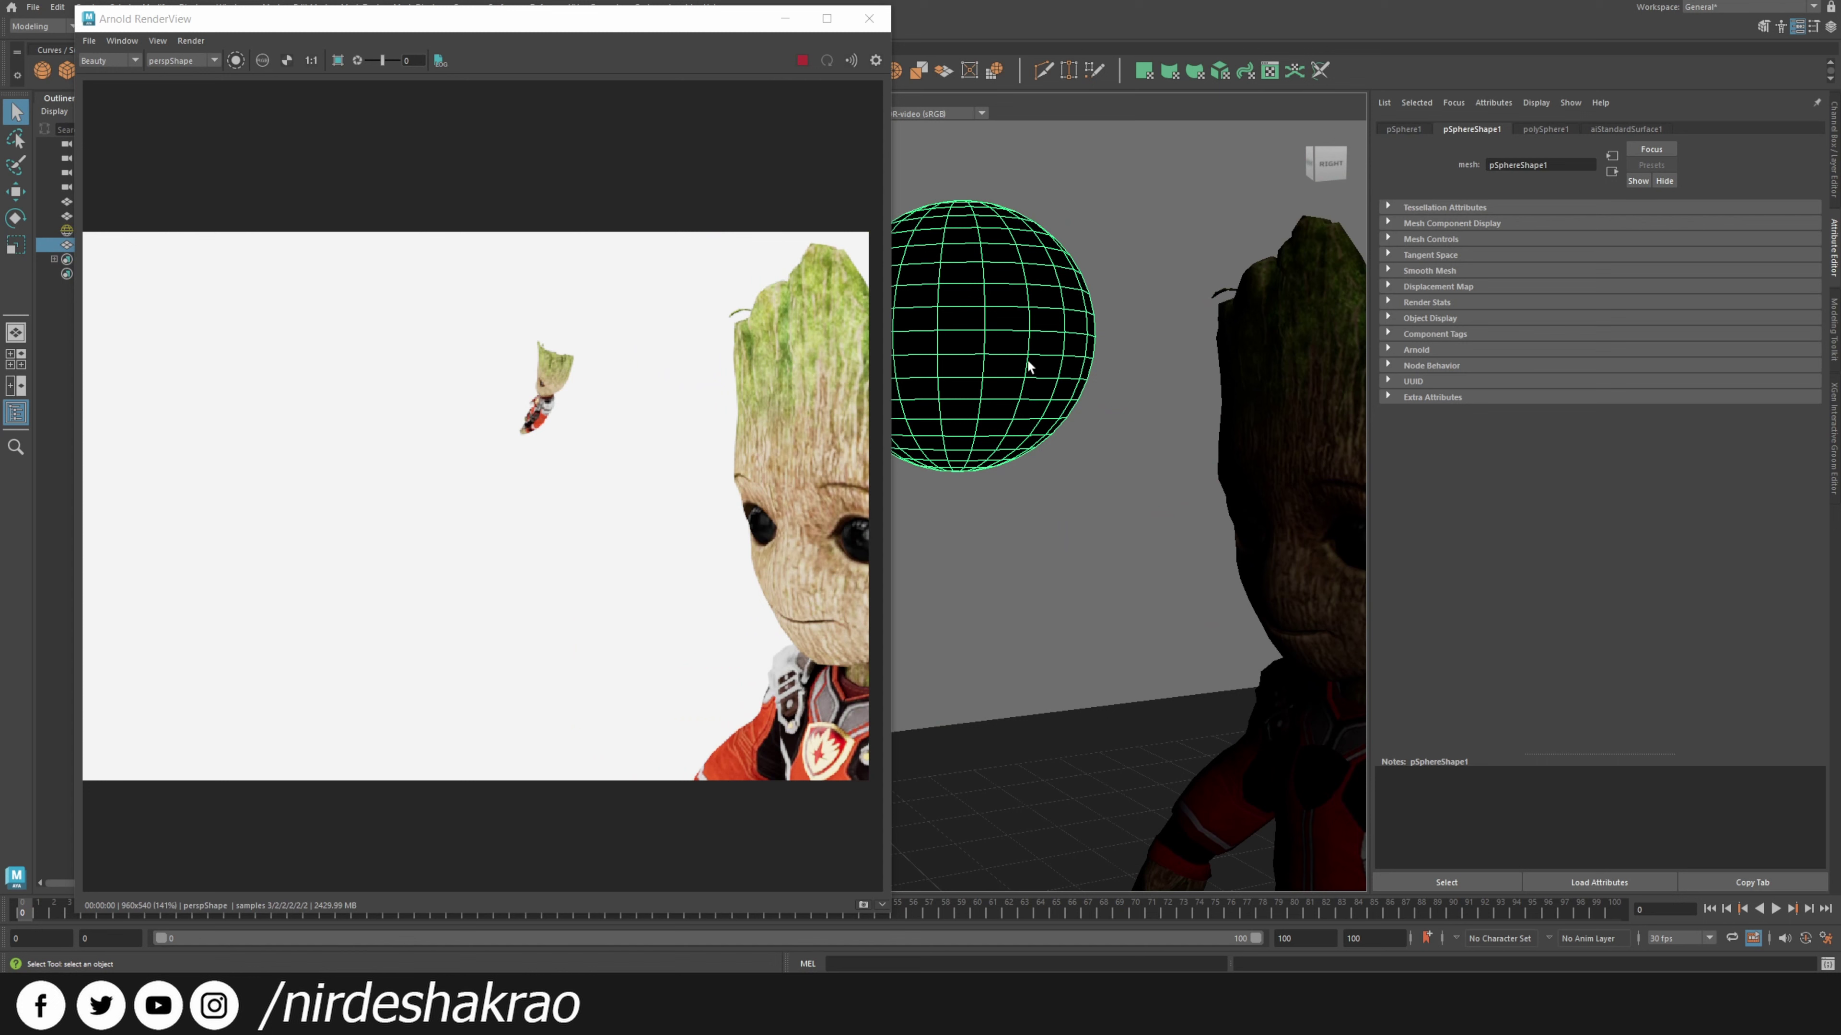
pyautogui.keyDown('alt'); pyautogui.moveTo(1157, 596); pyautogui.dragTo(1072, 386, button='right'); pyautogui.keyUp('alt')
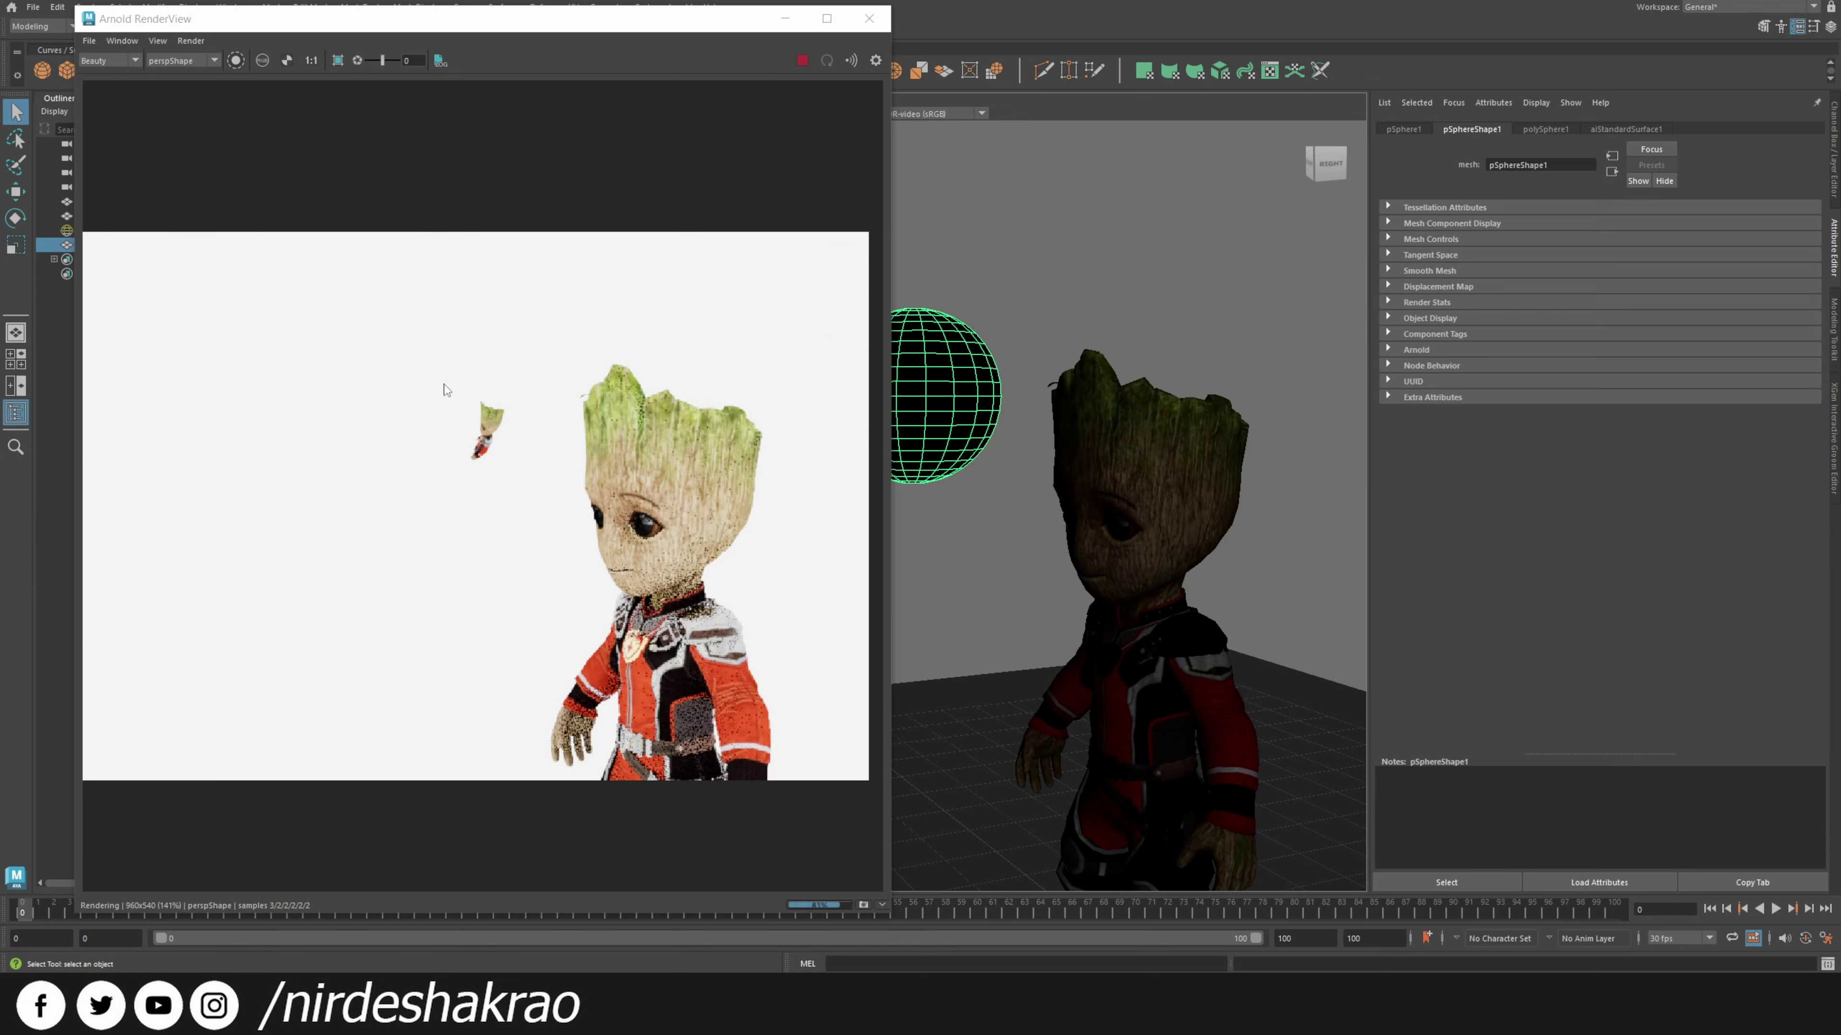
pyautogui.scroll(-5, 1116, 440)
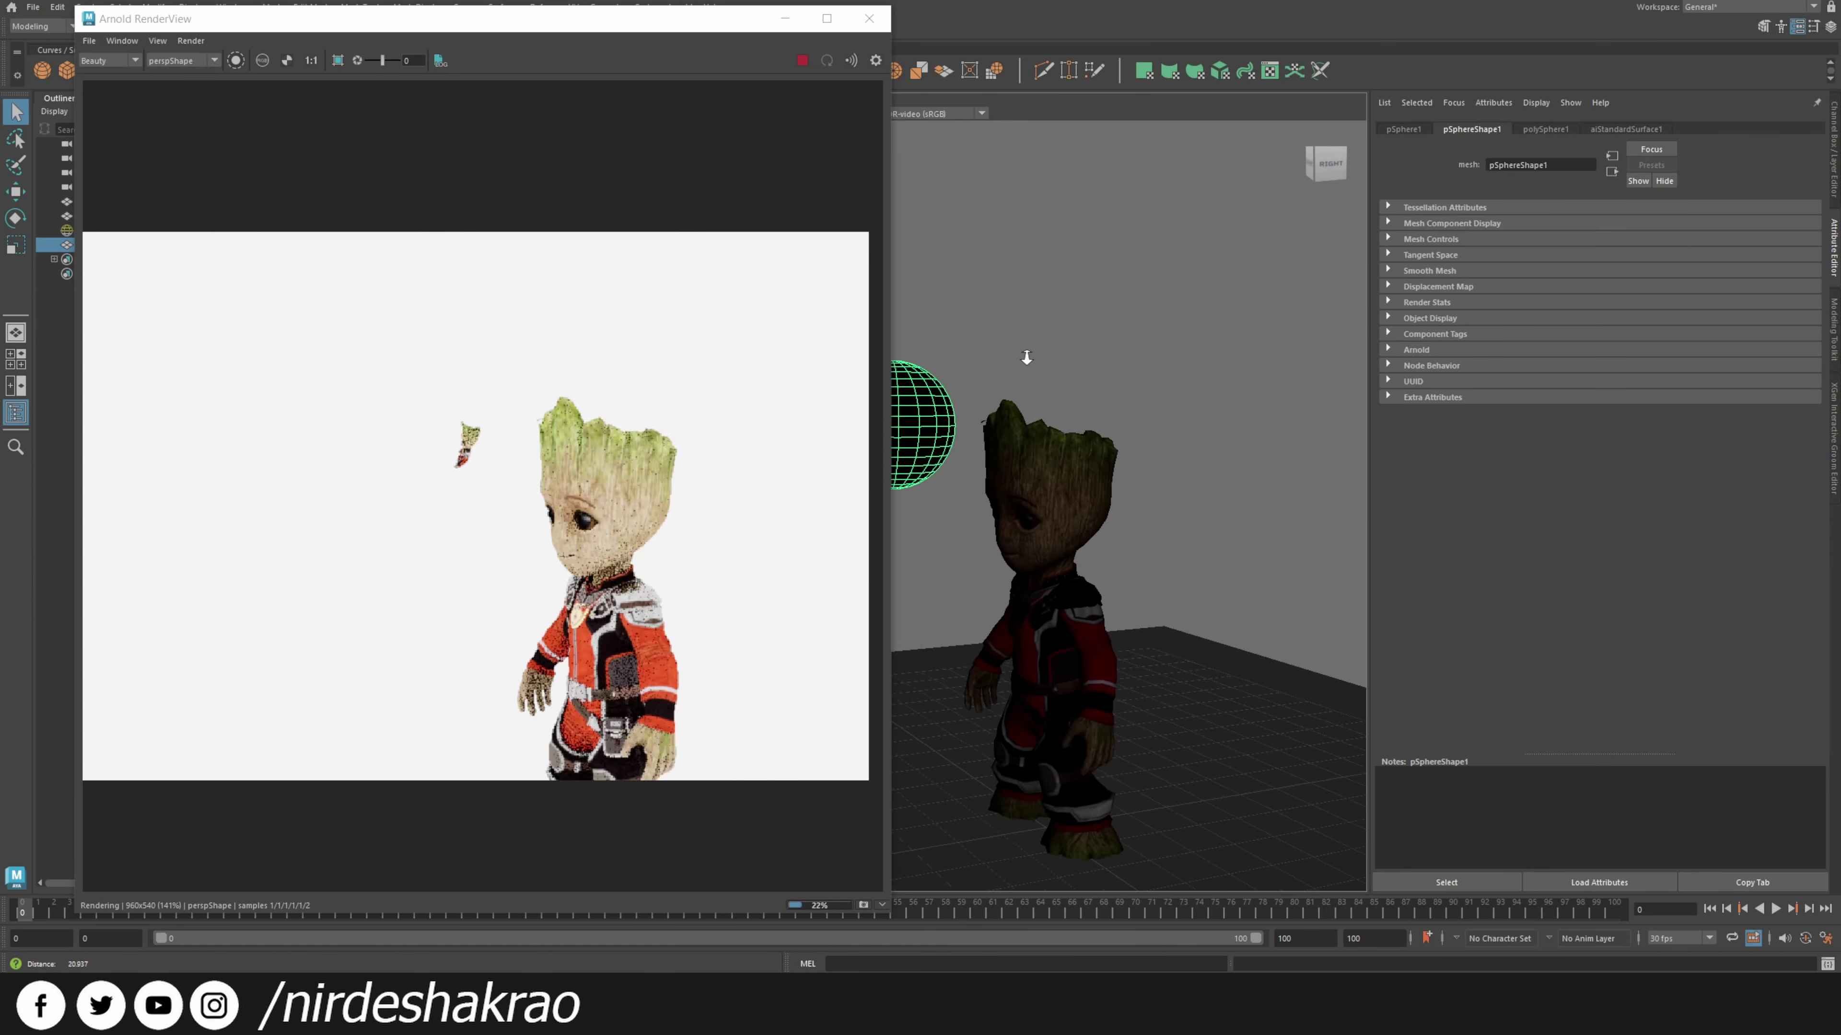
# Move the Arnold RenderView aside and examine the whole sky dome light surrounding the character and sphere.
pyautogui.click(1116, 440)
pyautogui.keyDown('alt'); pyautogui.moveTo(1116, 440); pyautogui.dragTo(1108, 624); pyautogui.keyUp('alt')
pyautogui.moveTo(685, 36); pyautogui.dragTo(311, 39)
pyautogui.scroll(-5, 987, 462)
pyautogui.scroll(-8, 987, 463)
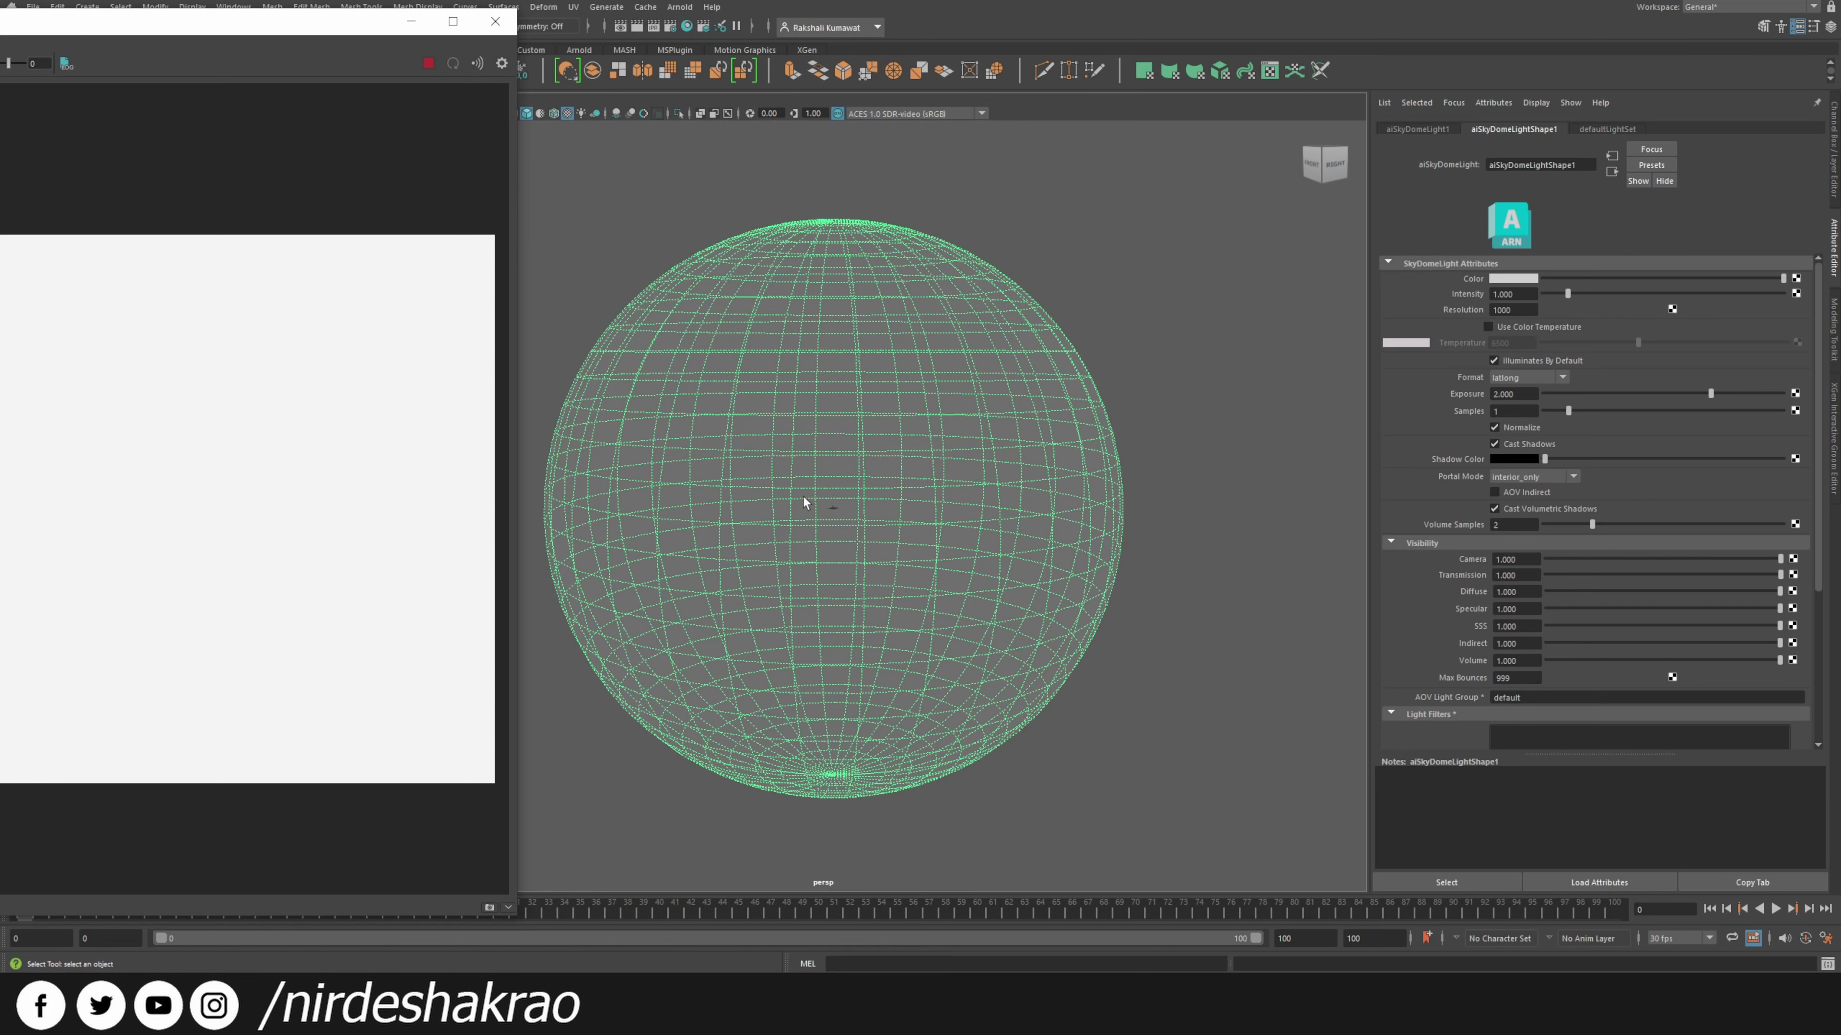
pyautogui.scroll(12, 942, 525)
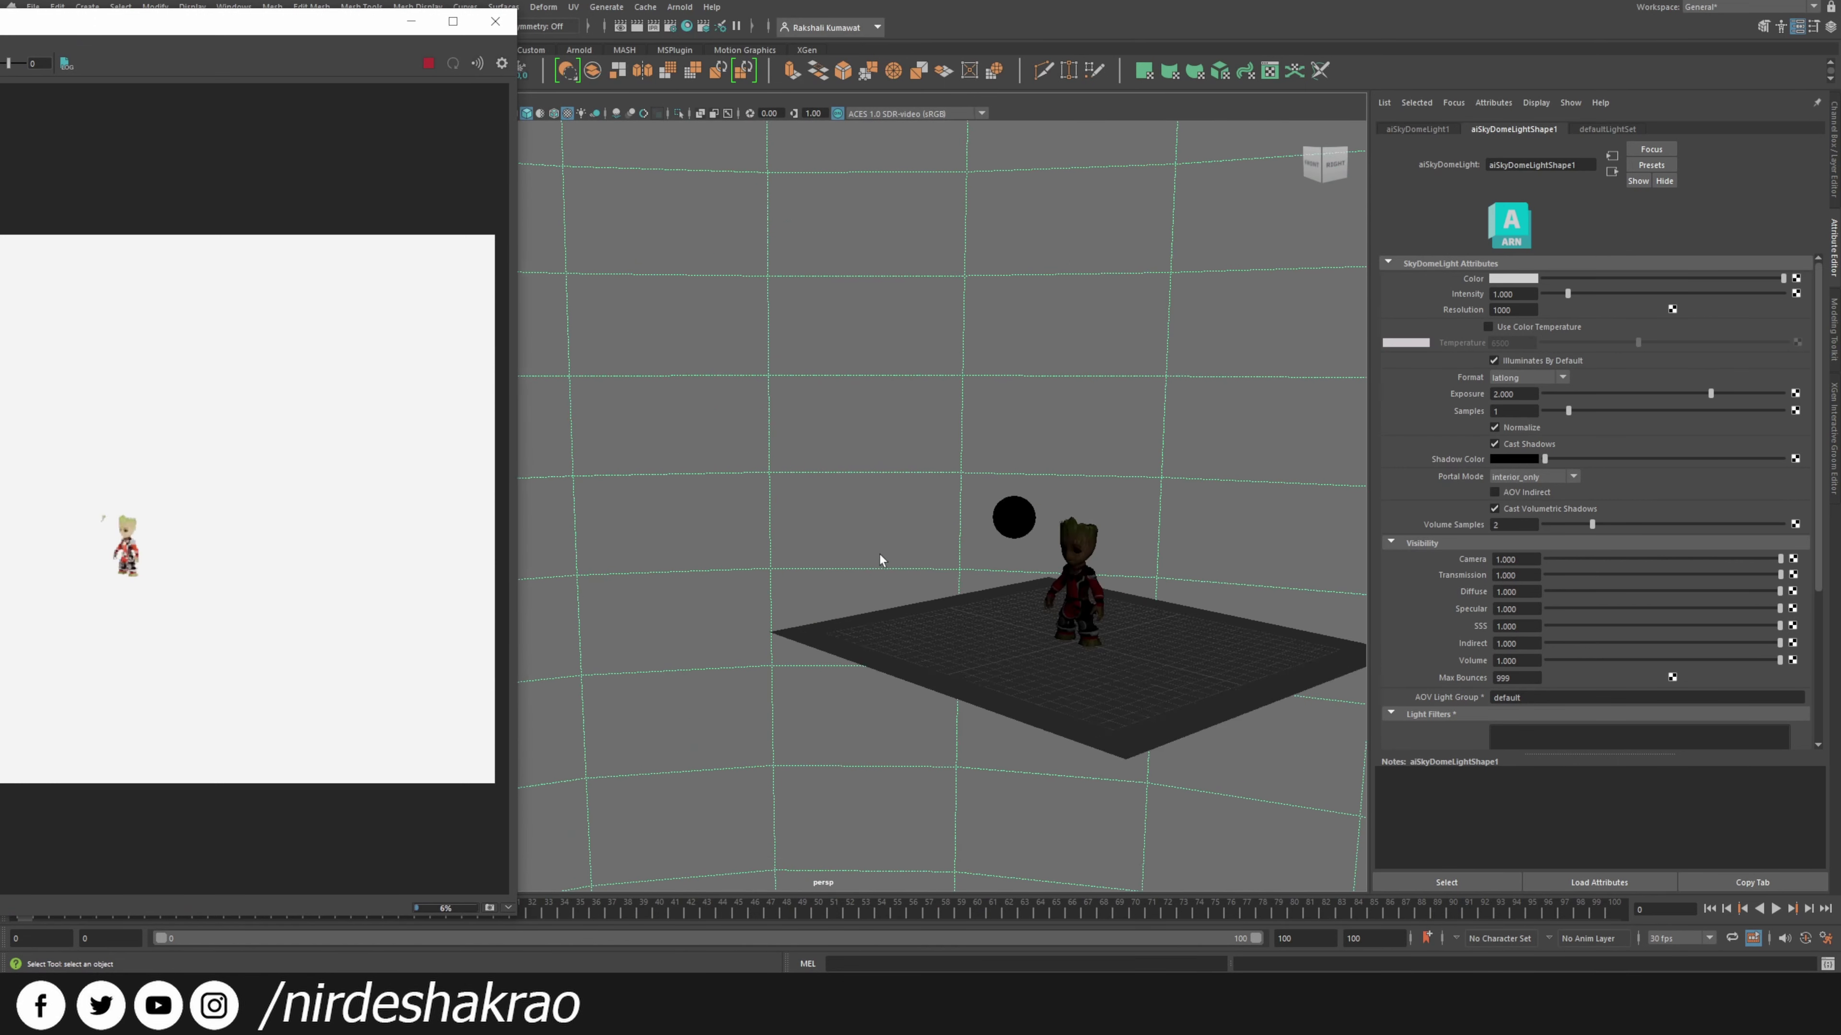
pyautogui.scroll(6, 896, 568)
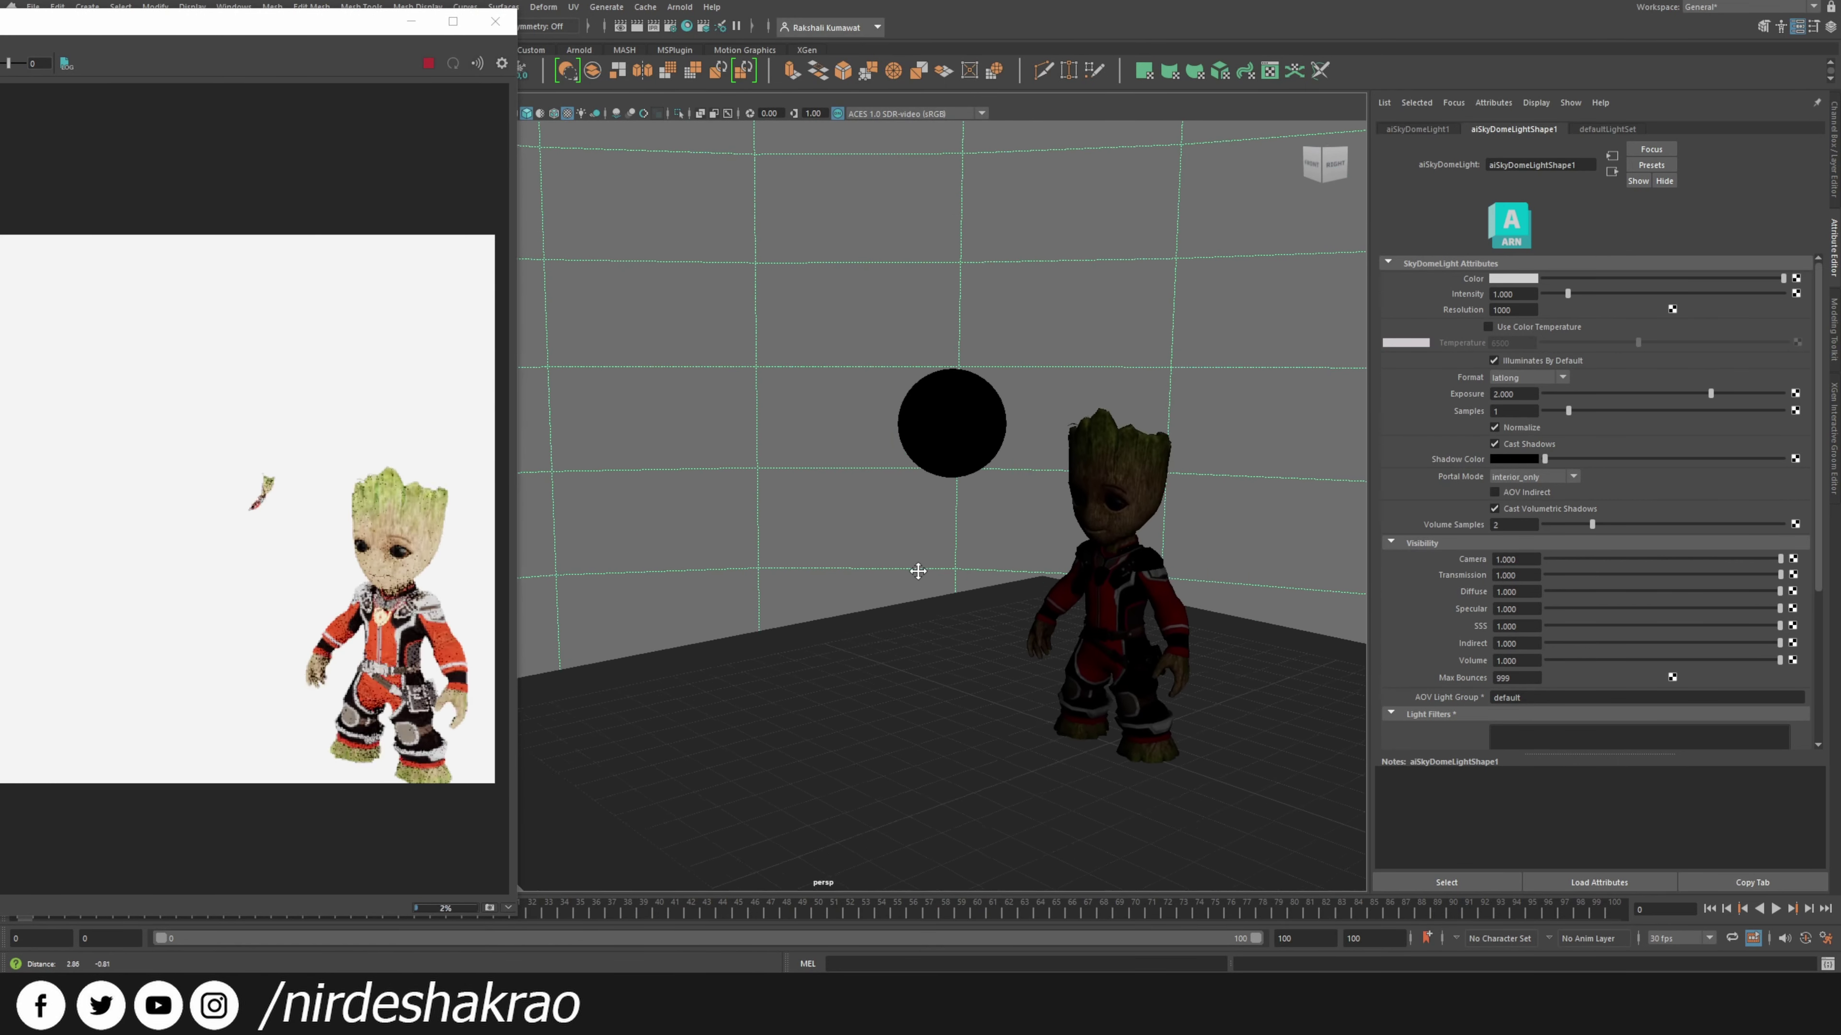
pyautogui.scroll(4, 918, 613)
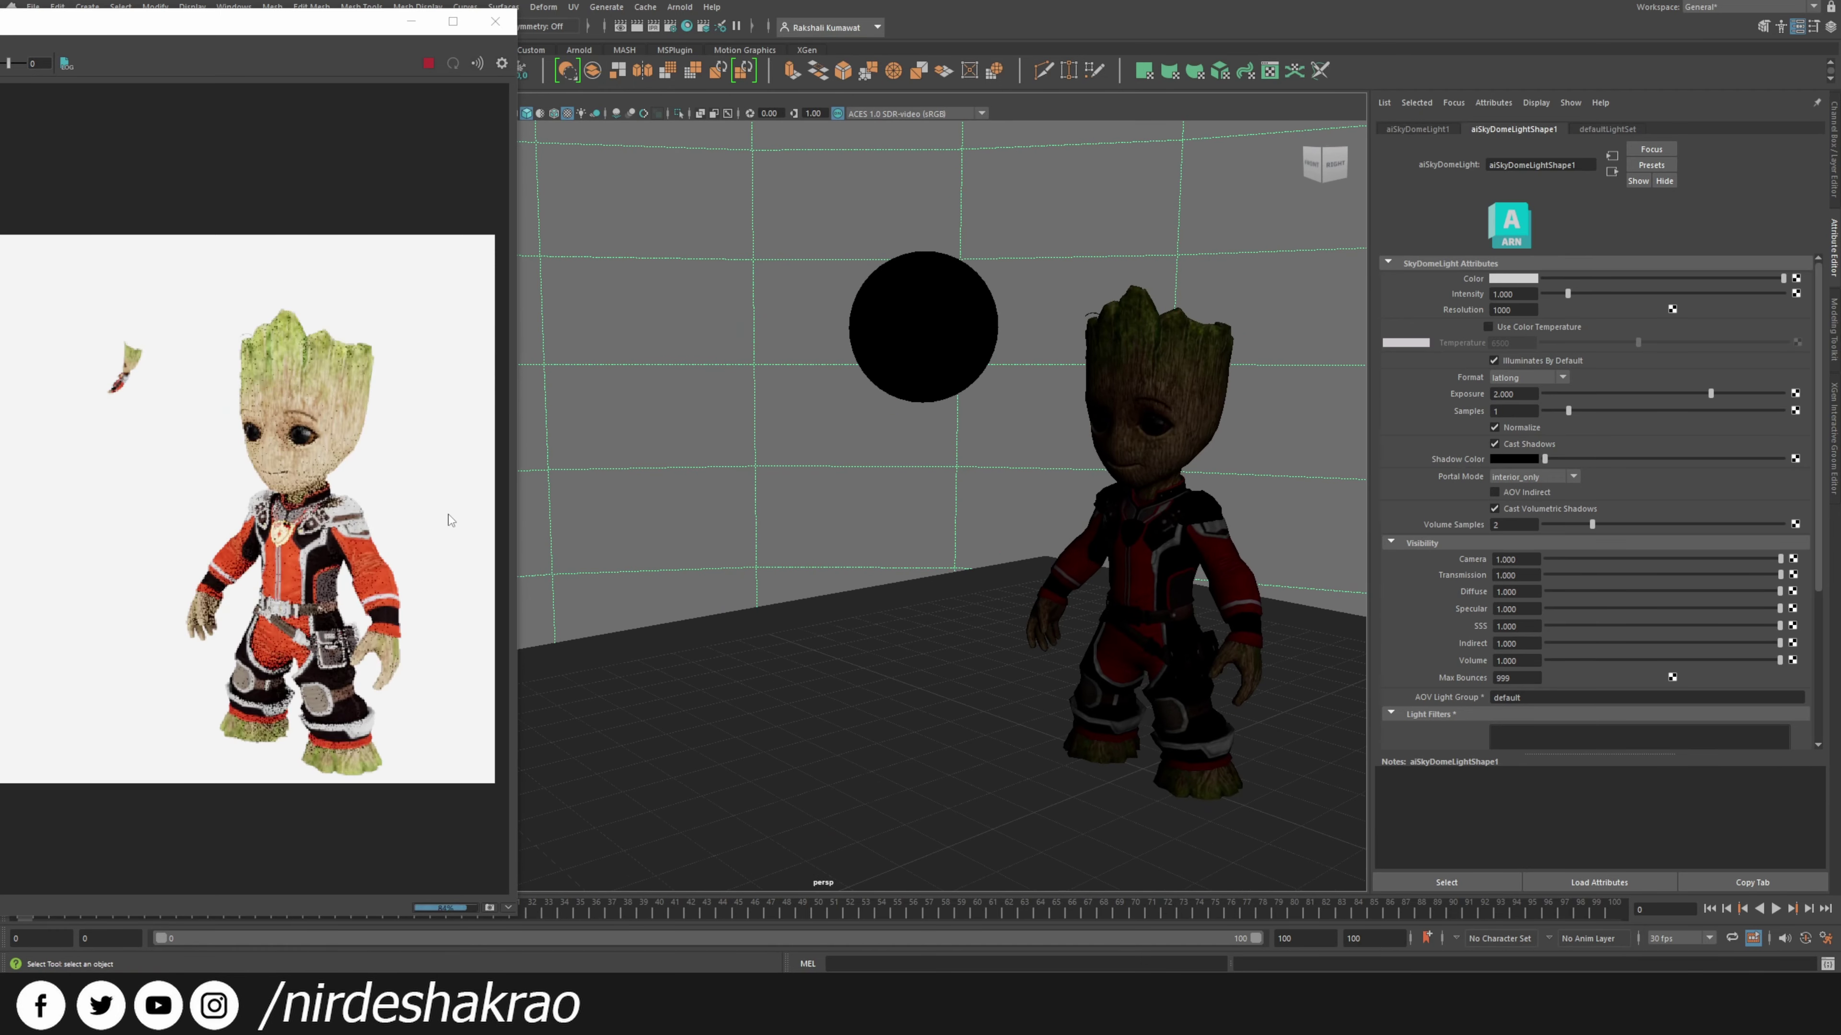
pyautogui.scroll(2, 881, 519)
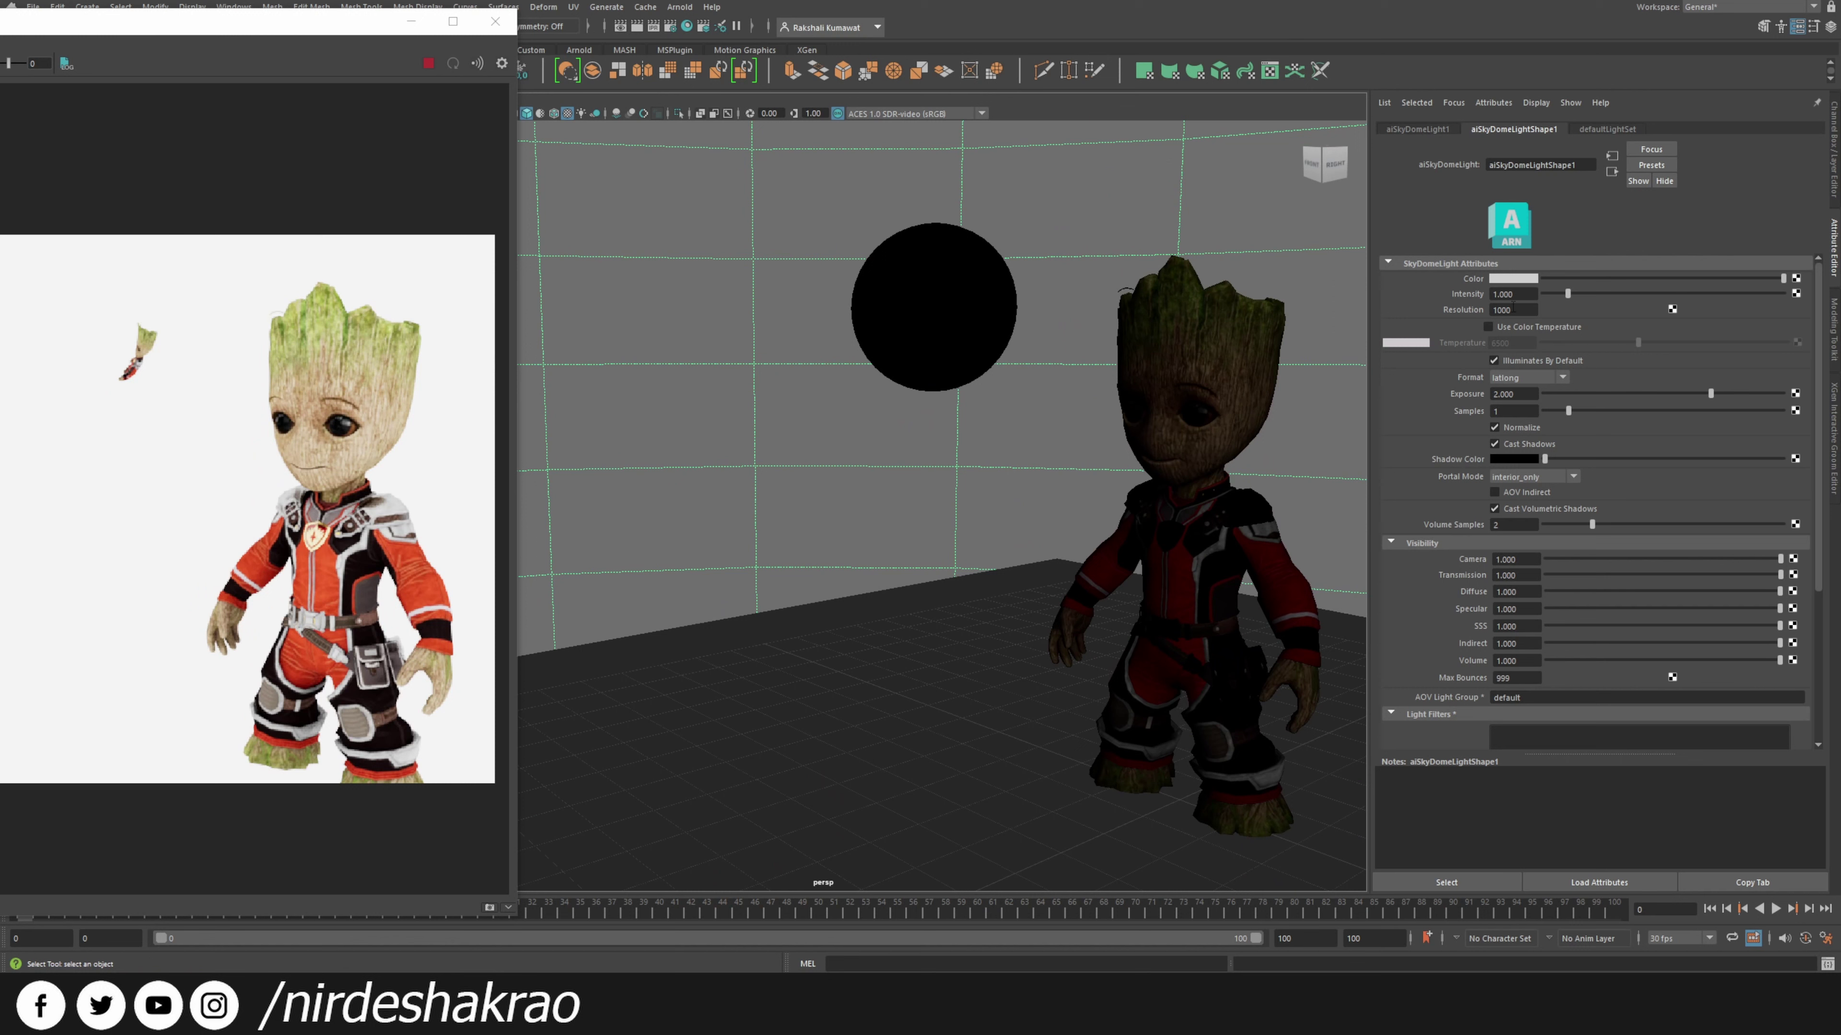
# Try a black base color on the sphere's aiStandardSurface1 material and restore it to white.
pyautogui.click(957, 285)
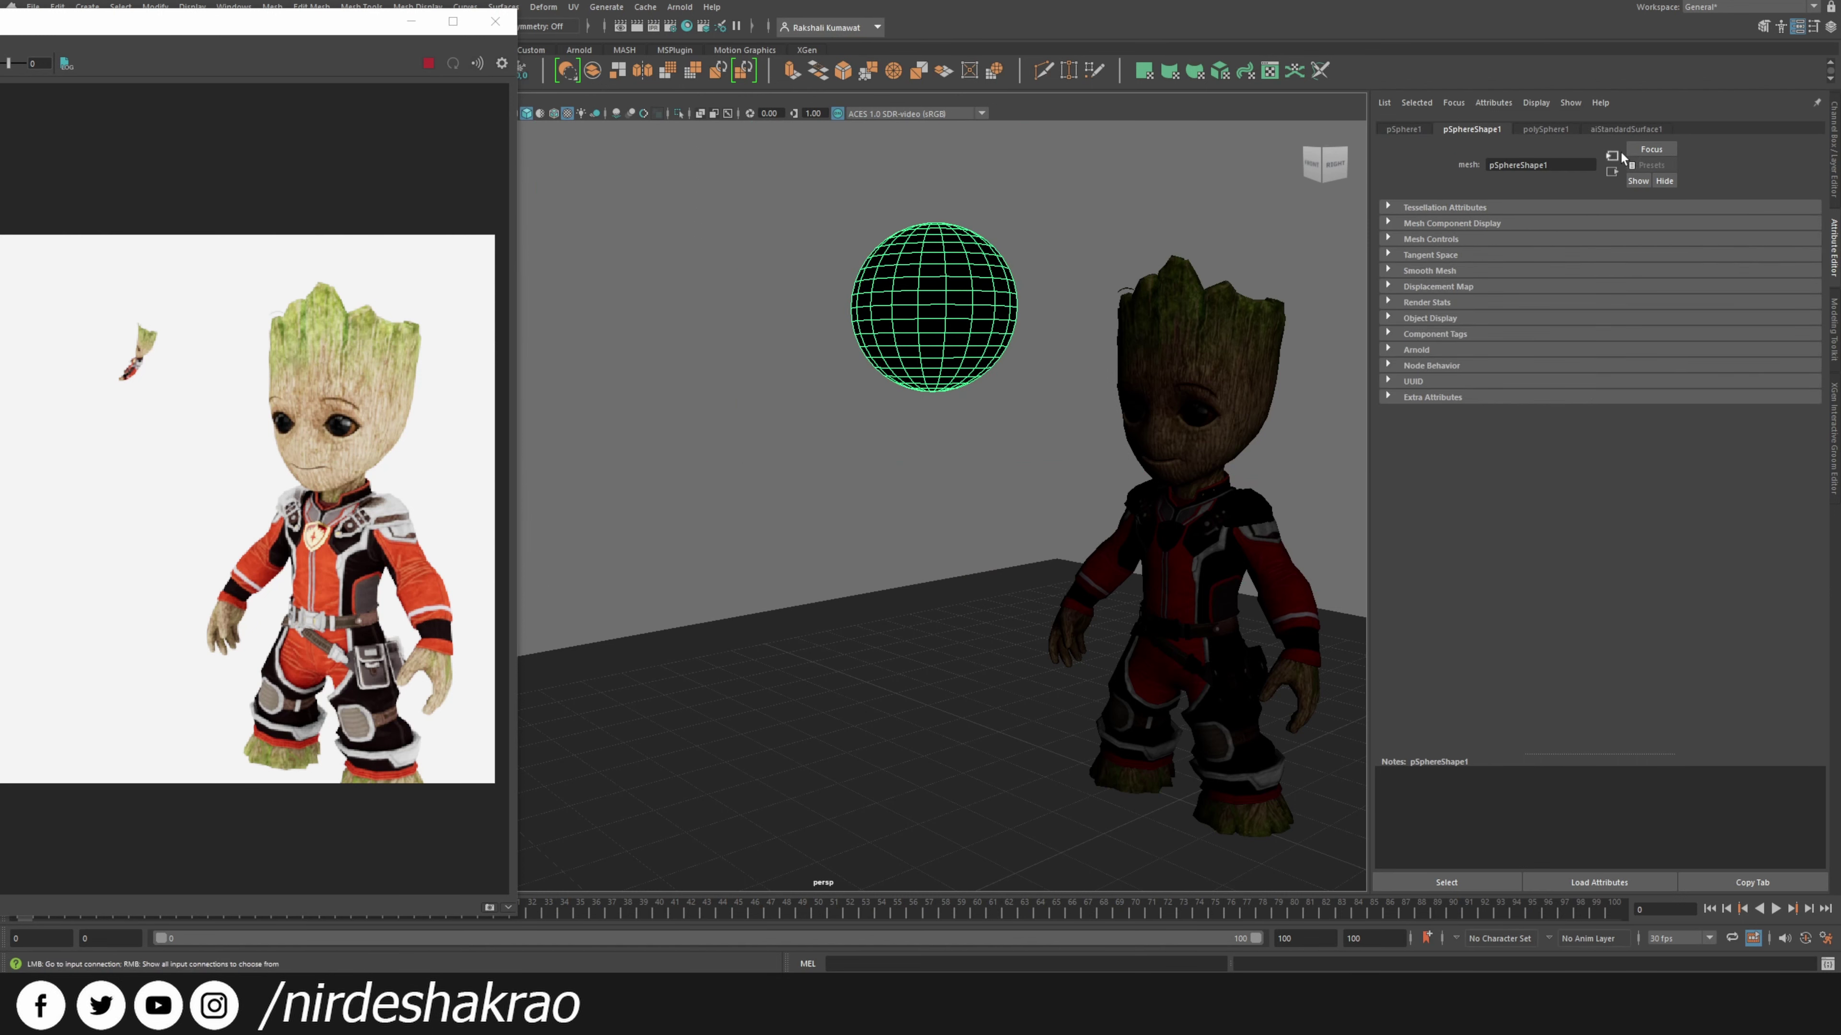
pyautogui.click(1625, 128)
pyautogui.moveTo(1779, 311); pyautogui.dragTo(1544, 316)
pyautogui.keyDown('alt'); pyautogui.moveTo(676, 444); pyautogui.dragTo(834, 551, button='right'); pyautogui.keyUp('alt')
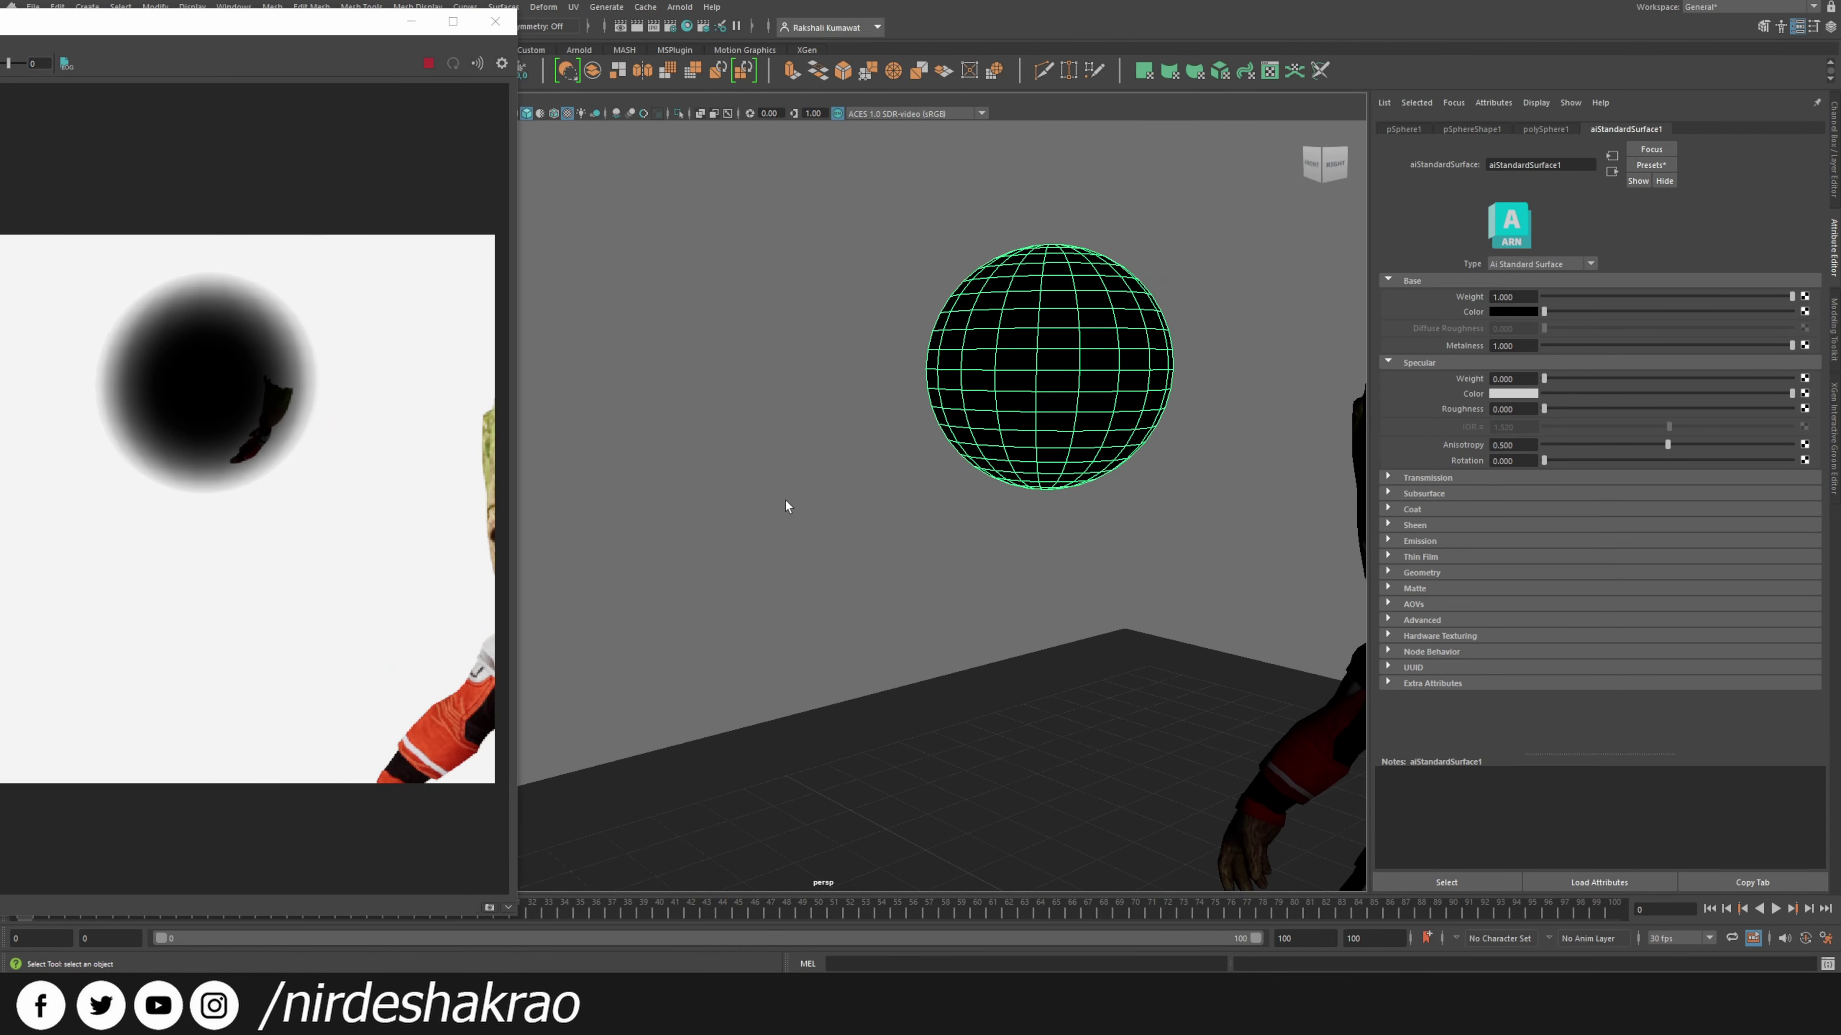
pyautogui.keyDown('alt'); pyautogui.moveTo(786, 500); pyautogui.dragTo(702, 469, button='middle'); pyautogui.keyUp('alt')
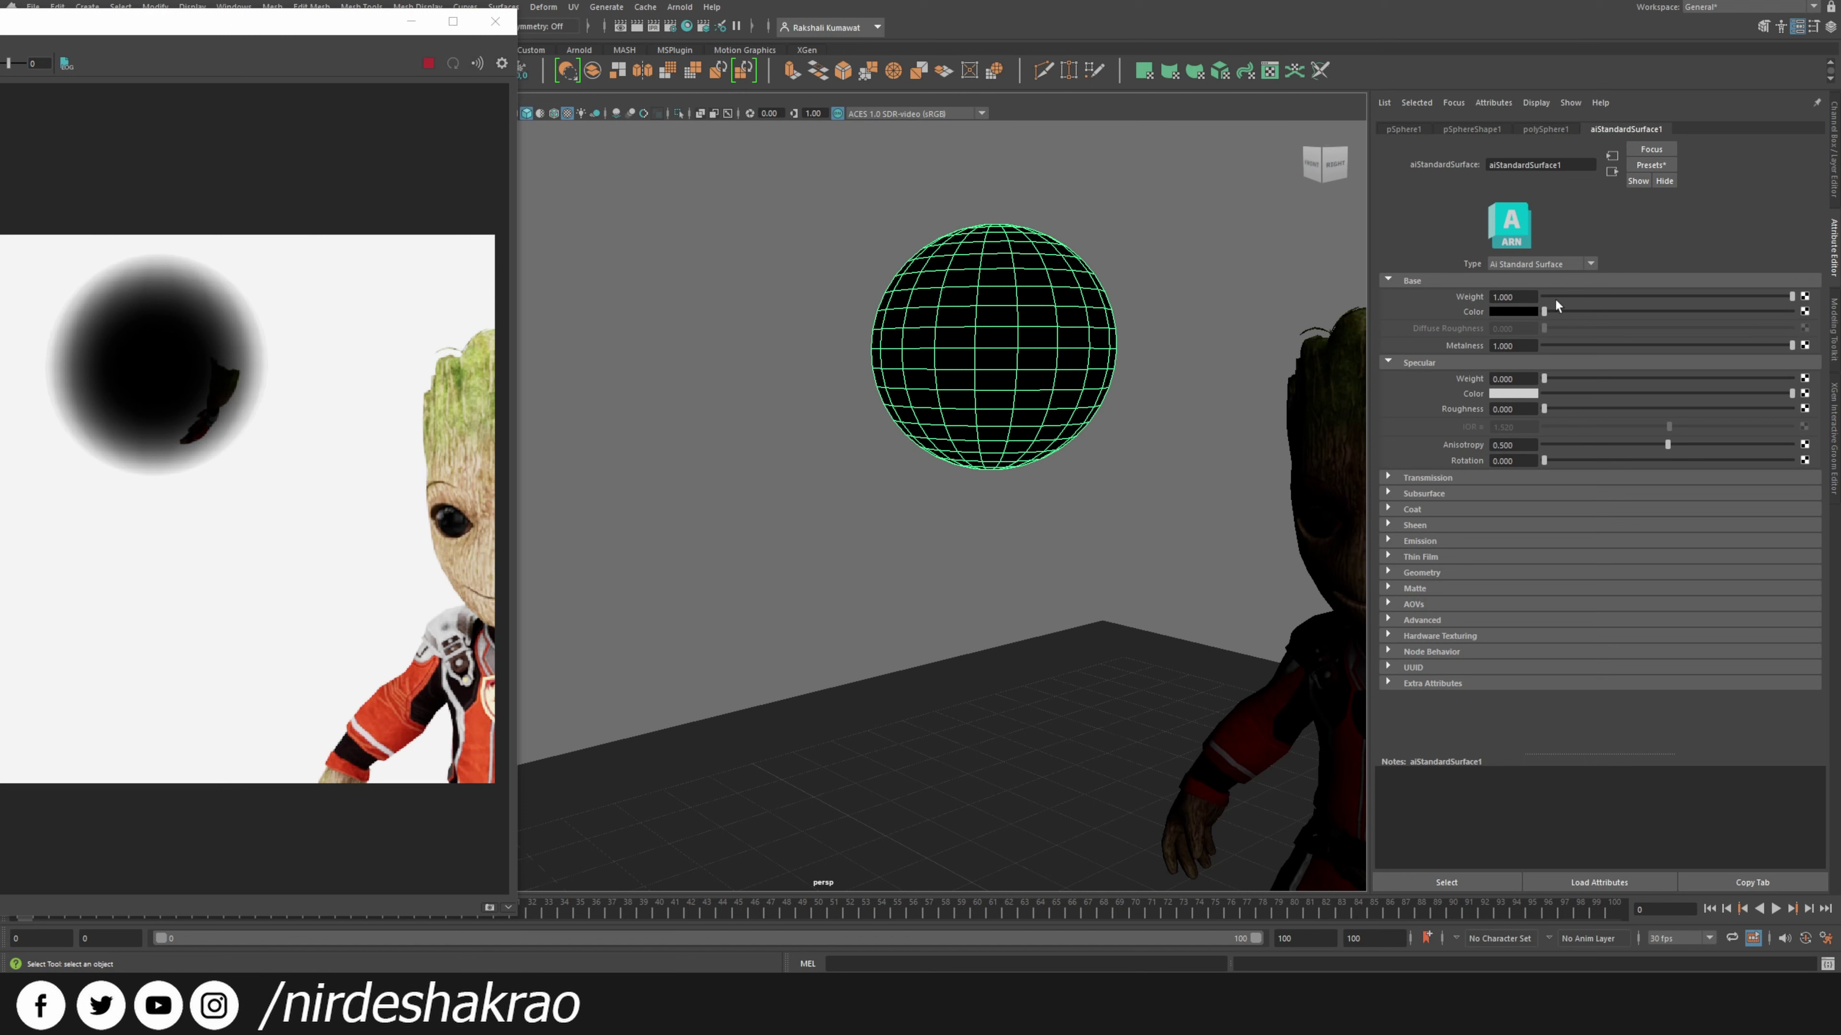
pyautogui.moveTo(1555, 314); pyautogui.dragTo(1795, 311)
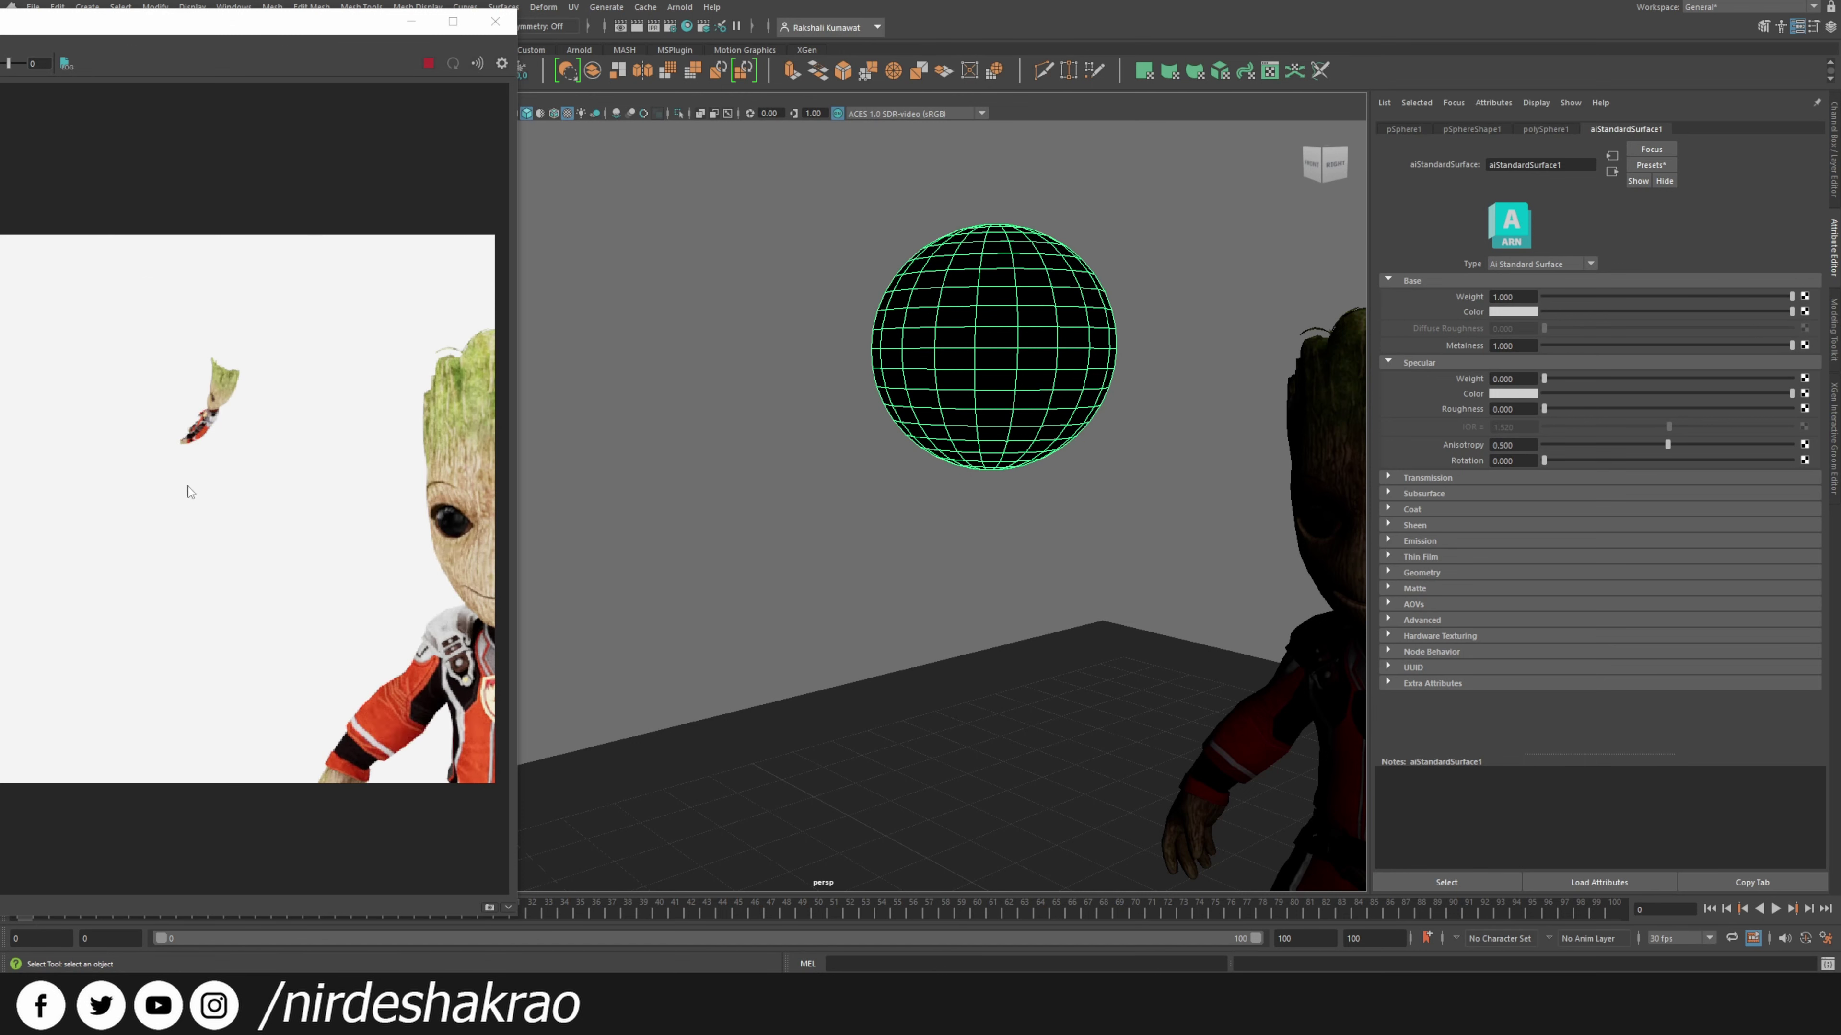
pyautogui.keyDown('alt'); pyautogui.moveTo(793, 284); pyautogui.dragTo(853, 431, button='right'); pyautogui.keyUp('alt')
pyautogui.keyDown('alt'); pyautogui.moveTo(853, 432); pyautogui.dragTo(801, 514, button='middle'); pyautogui.keyUp('alt')
pyautogui.keyDown('alt'); pyautogui.moveTo(834, 508); pyautogui.dragTo(978, 335, button='right'); pyautogui.keyUp('alt')
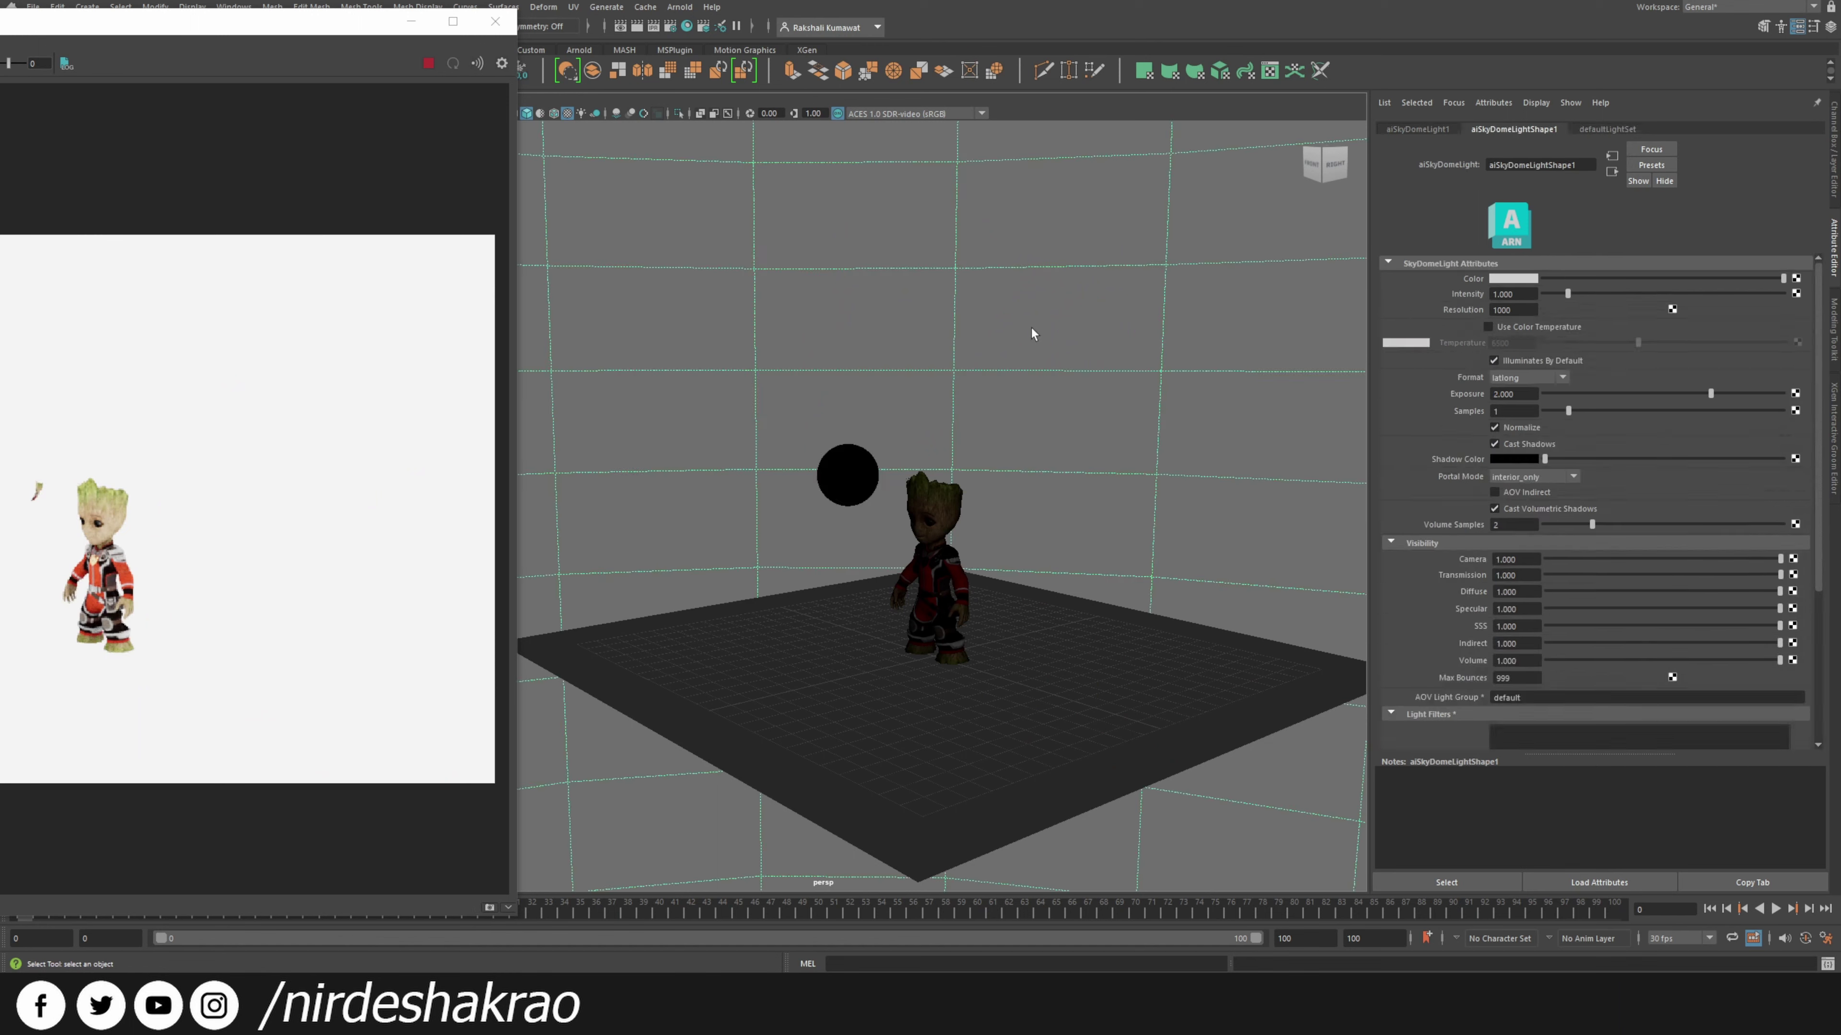
pyautogui.keyDown('alt'); pyautogui.moveTo(962, 469); pyautogui.dragTo(1108, 502, button='right'); pyautogui.keyUp('alt')
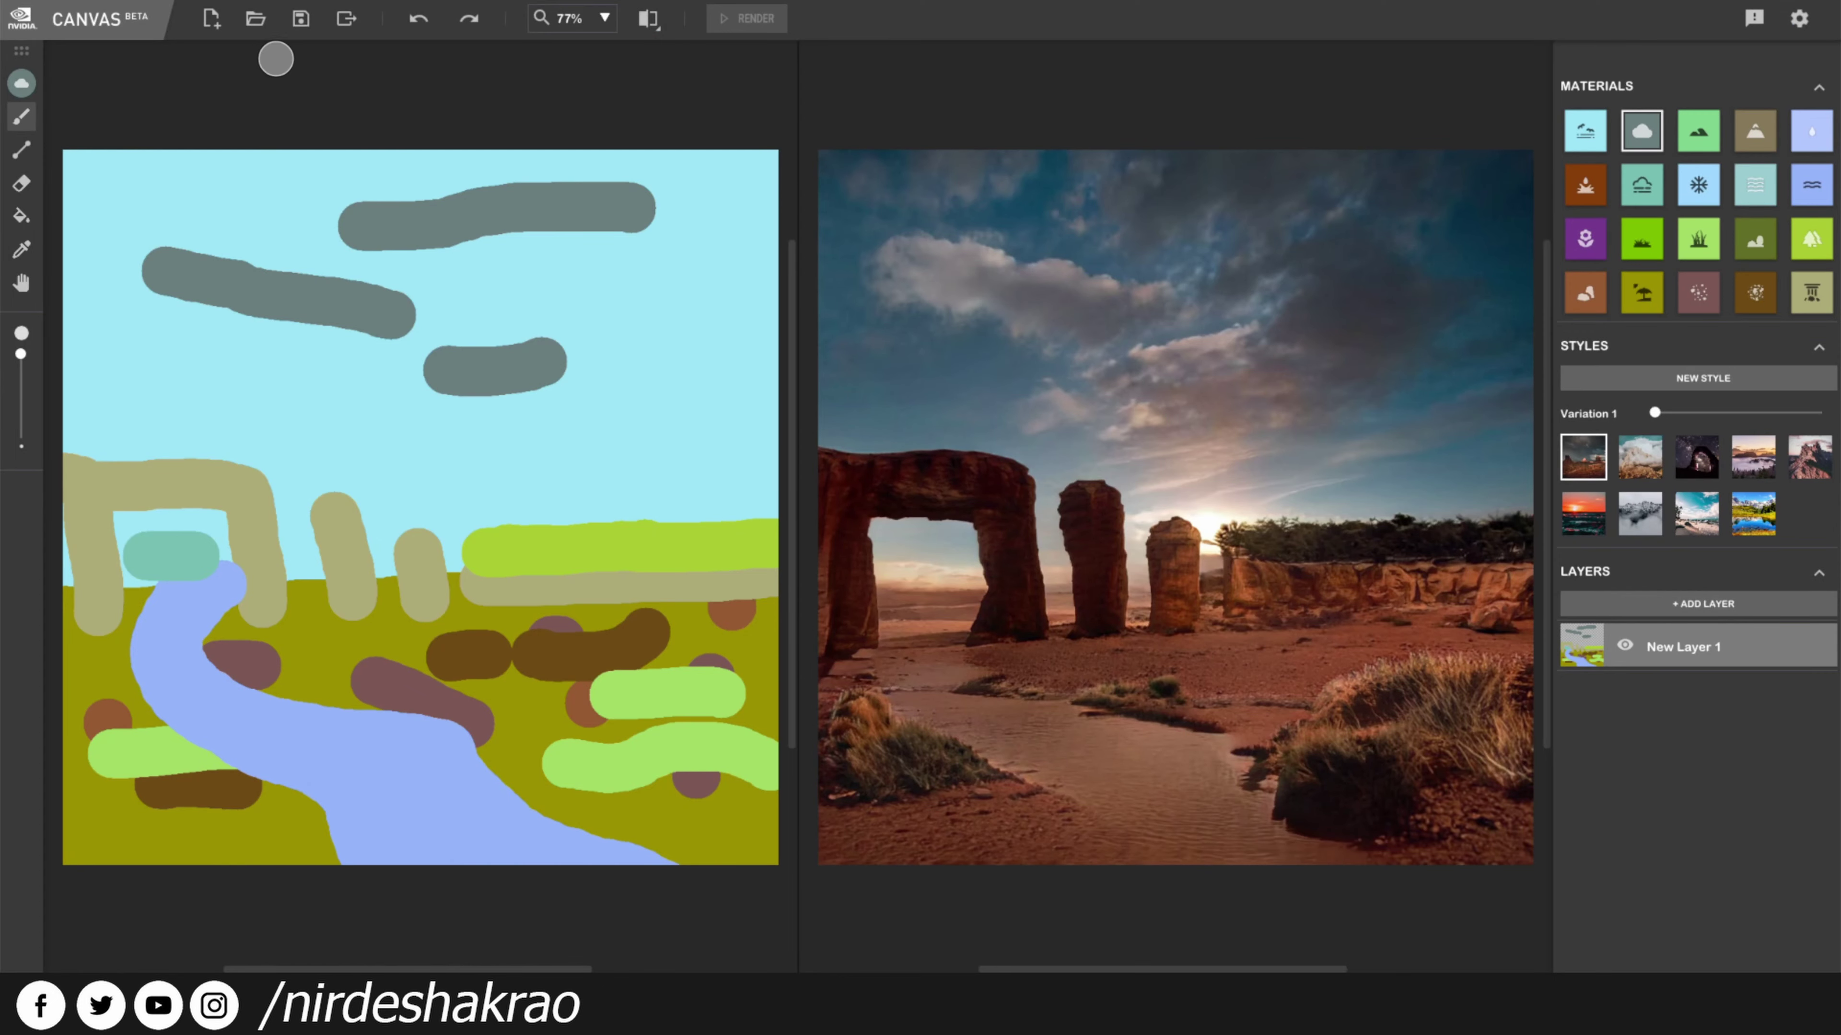
# Switch to NVIDIA Canvas and create a new Panorama file, discarding the changes to the current image.
pyautogui.click(211, 20)
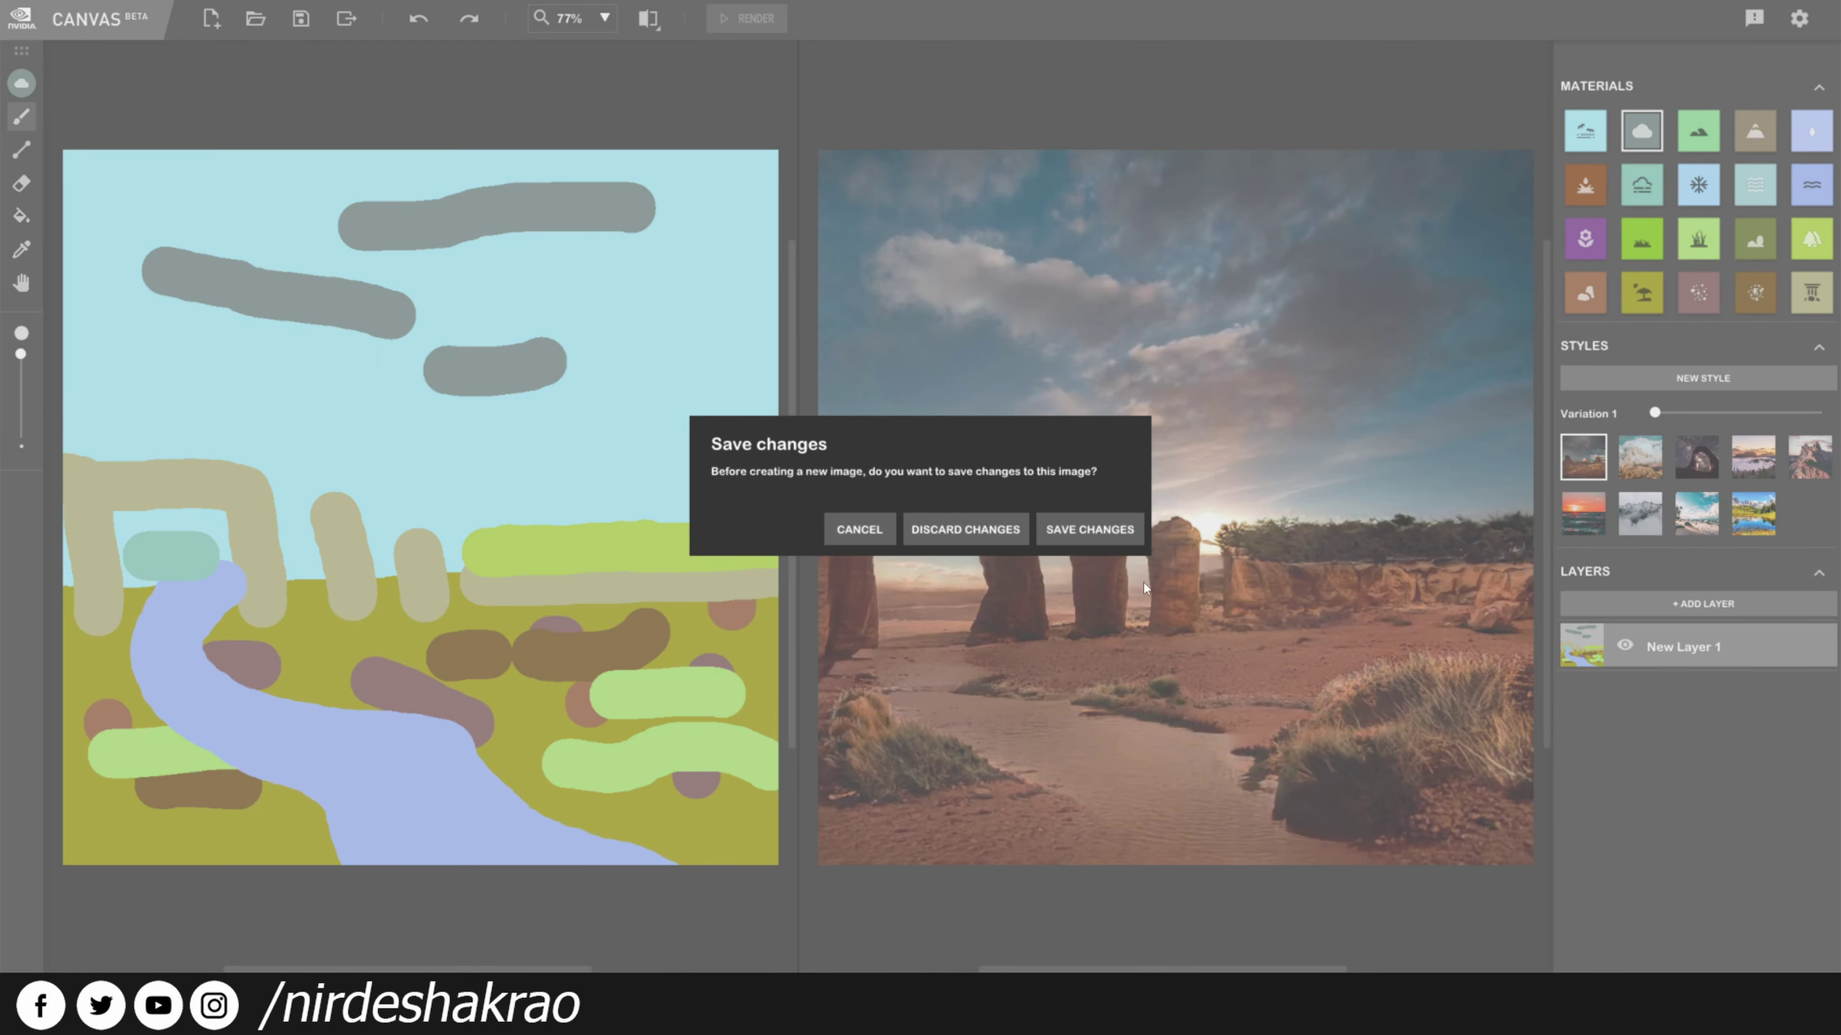
pyautogui.click(956, 530)
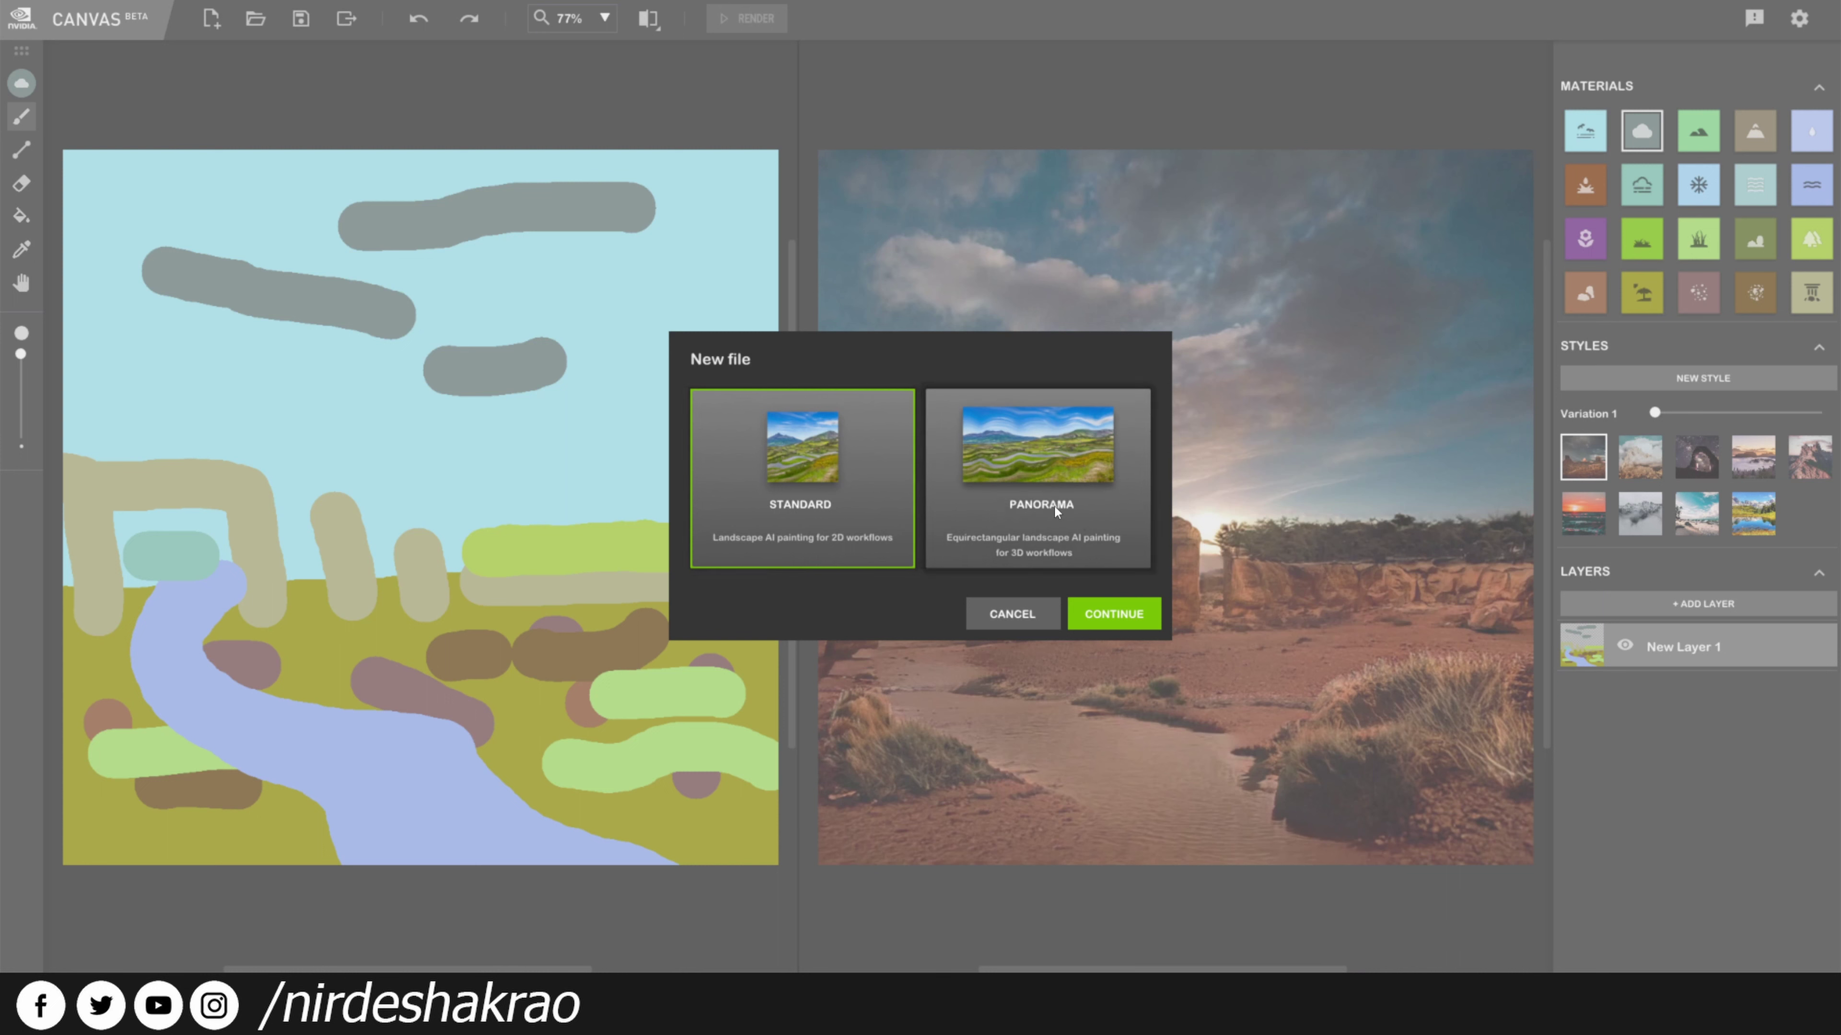
pyautogui.click(1041, 470)
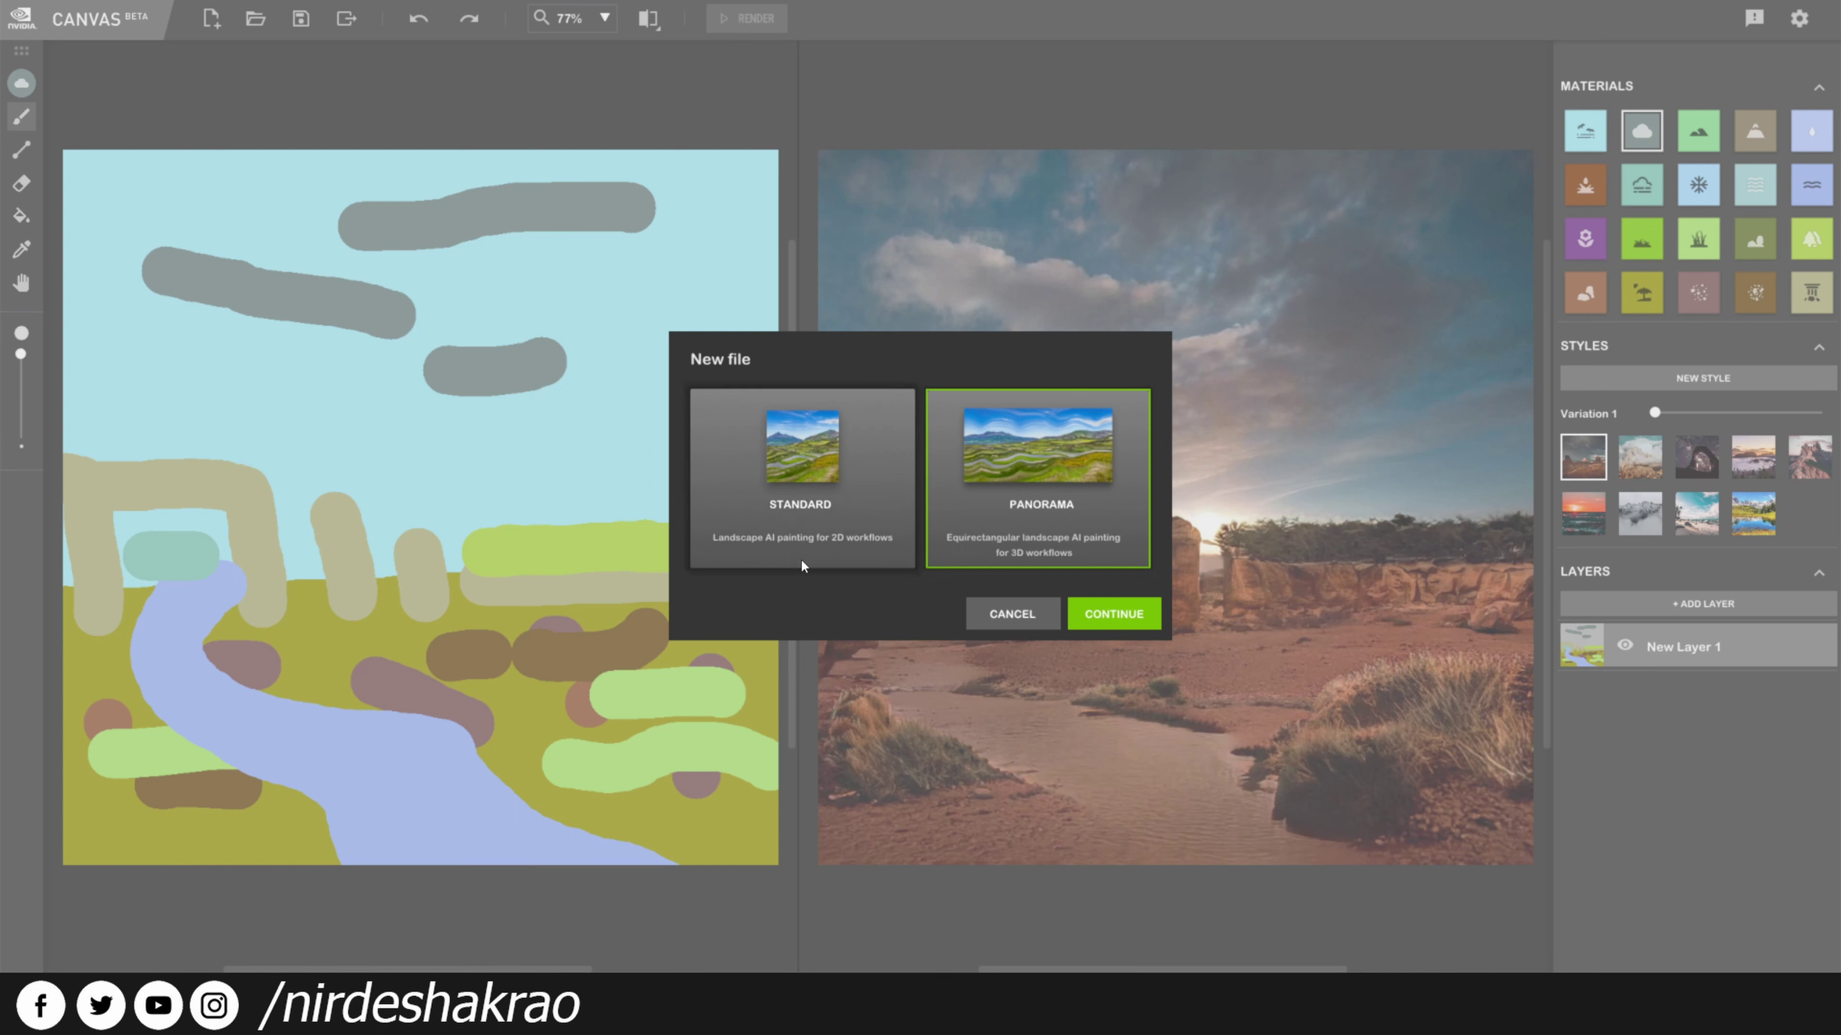
pyautogui.click(1111, 616)
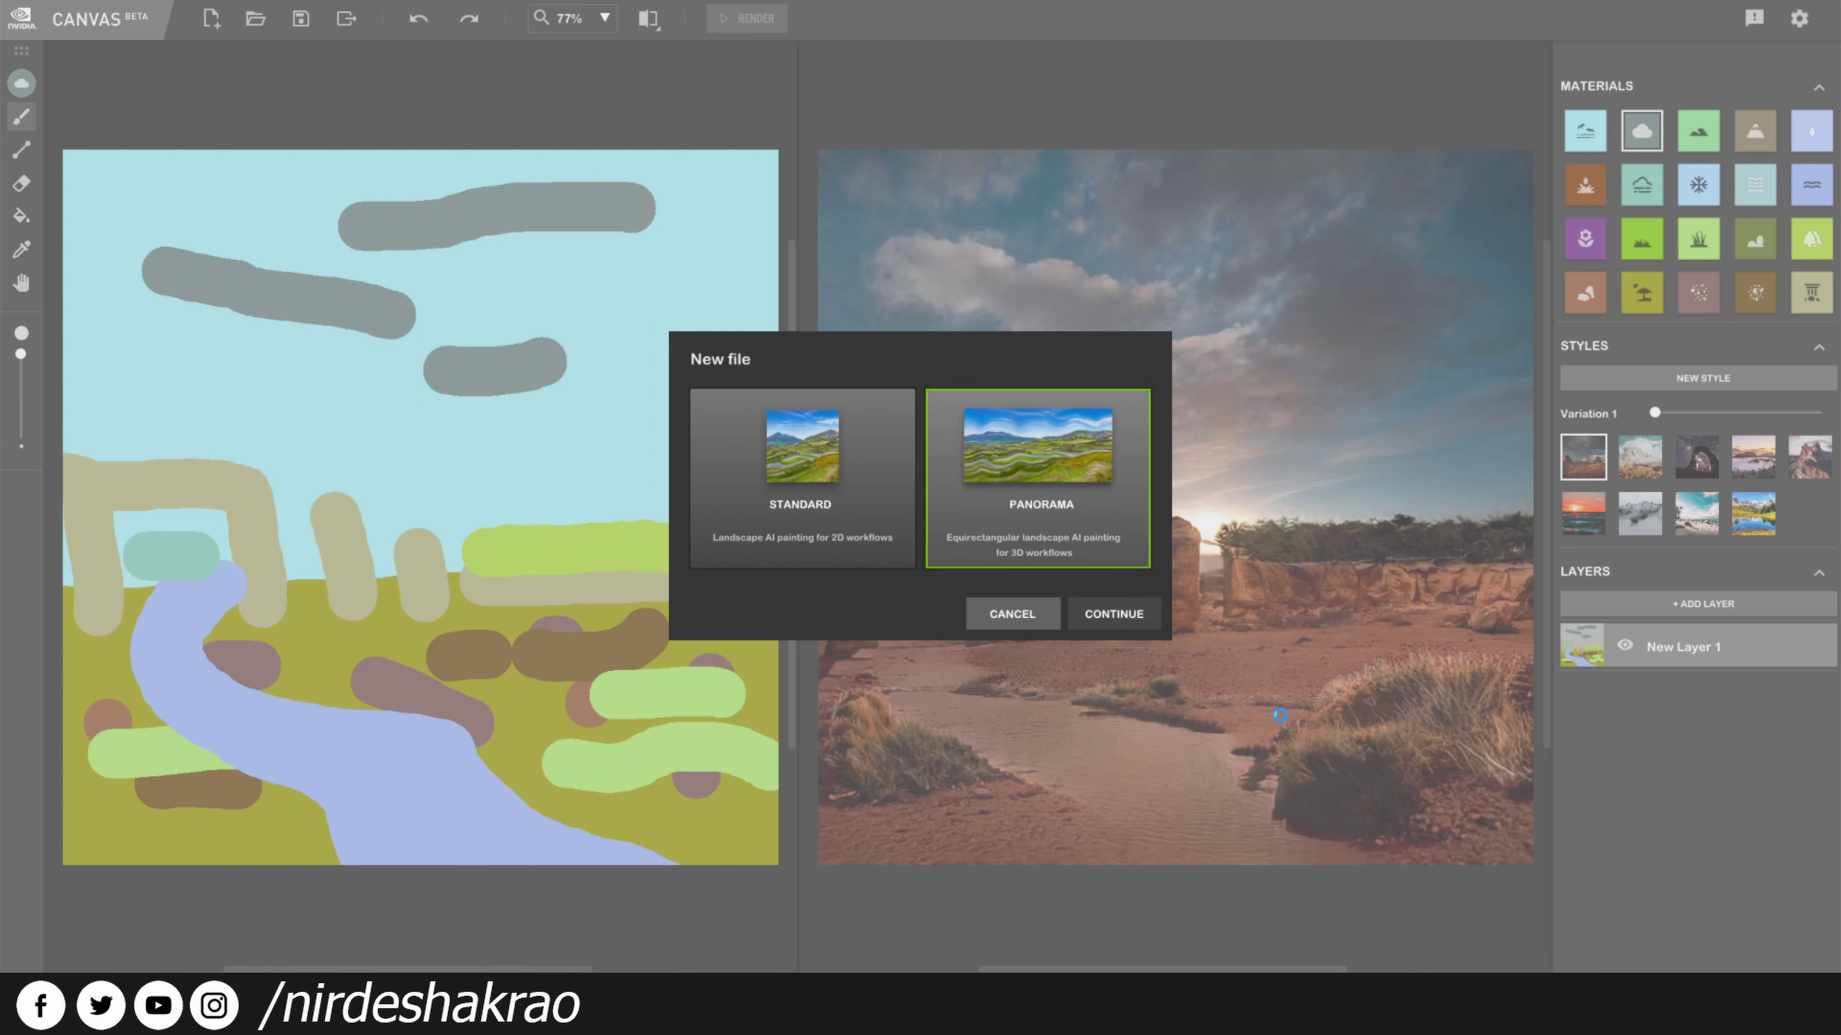
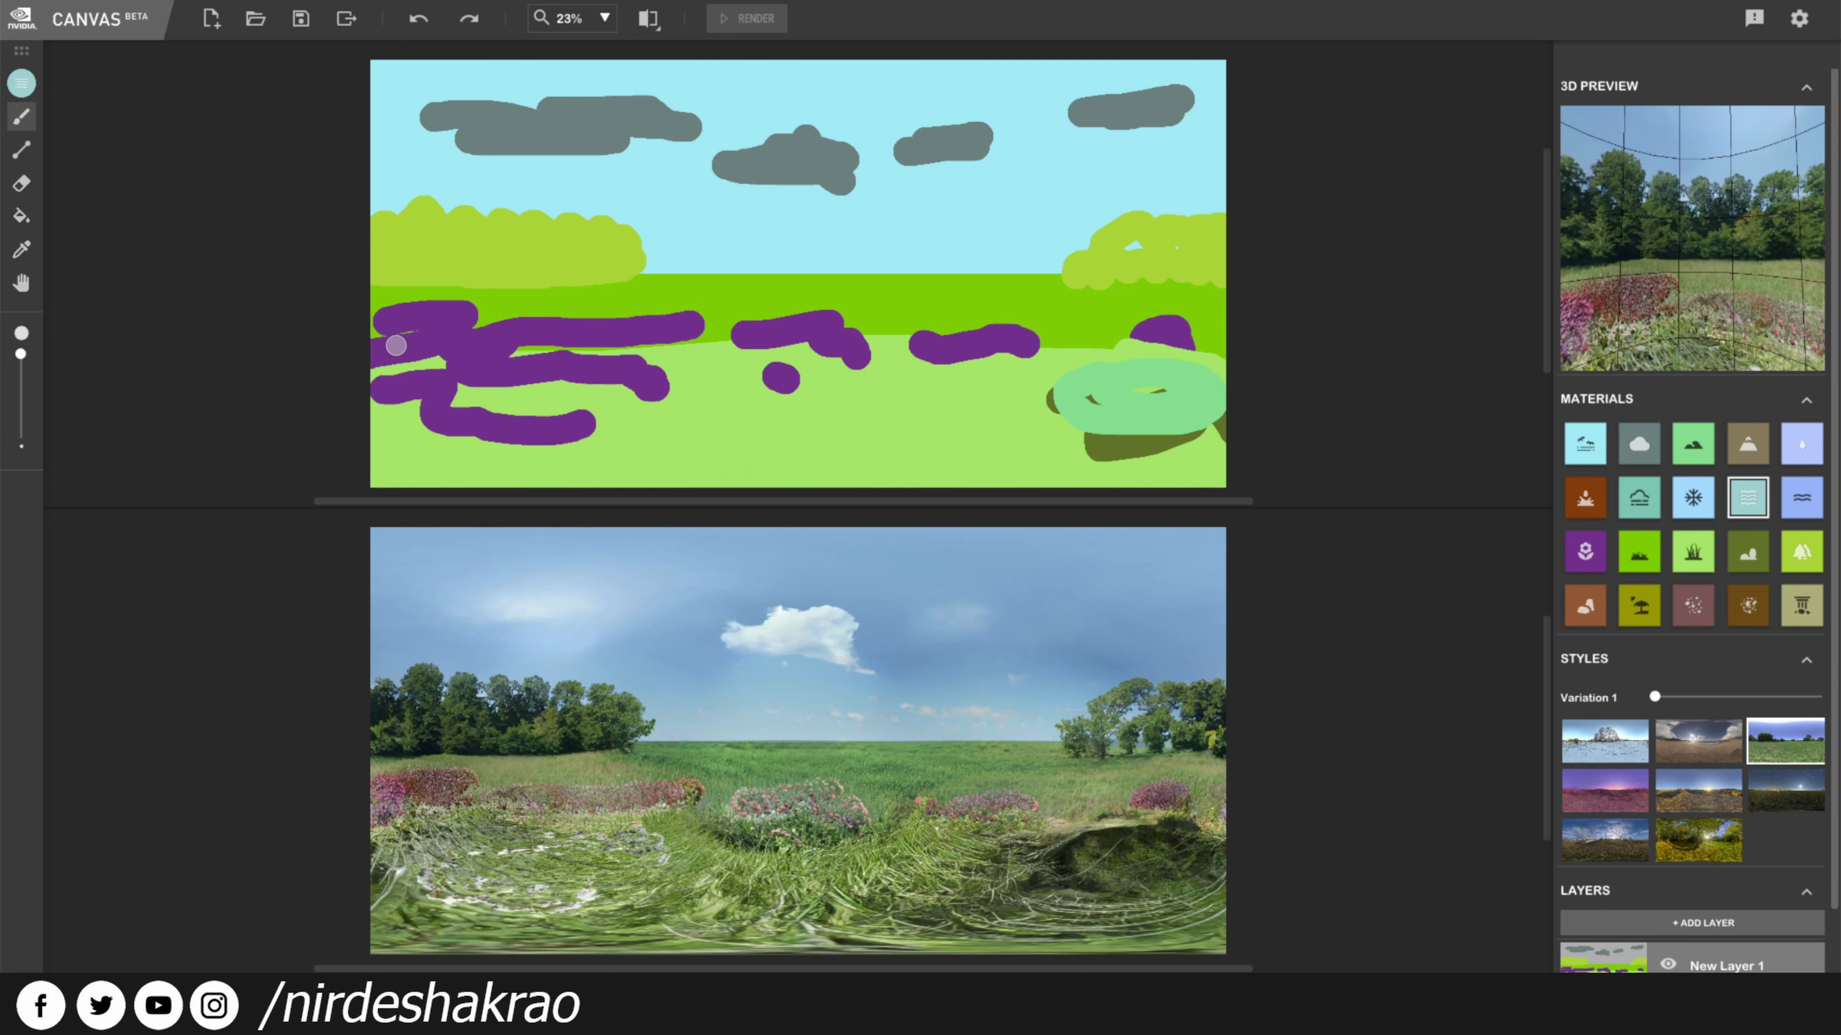
# Paint a winding band of water across the full width of the meadow and a mountain on the horizon.
pyautogui.moveTo(410, 334)
pyautogui.mouseDown()
pyautogui.moveTo(902, 296)
pyautogui.moveTo(1237, 313)
pyautogui.mouseUp()
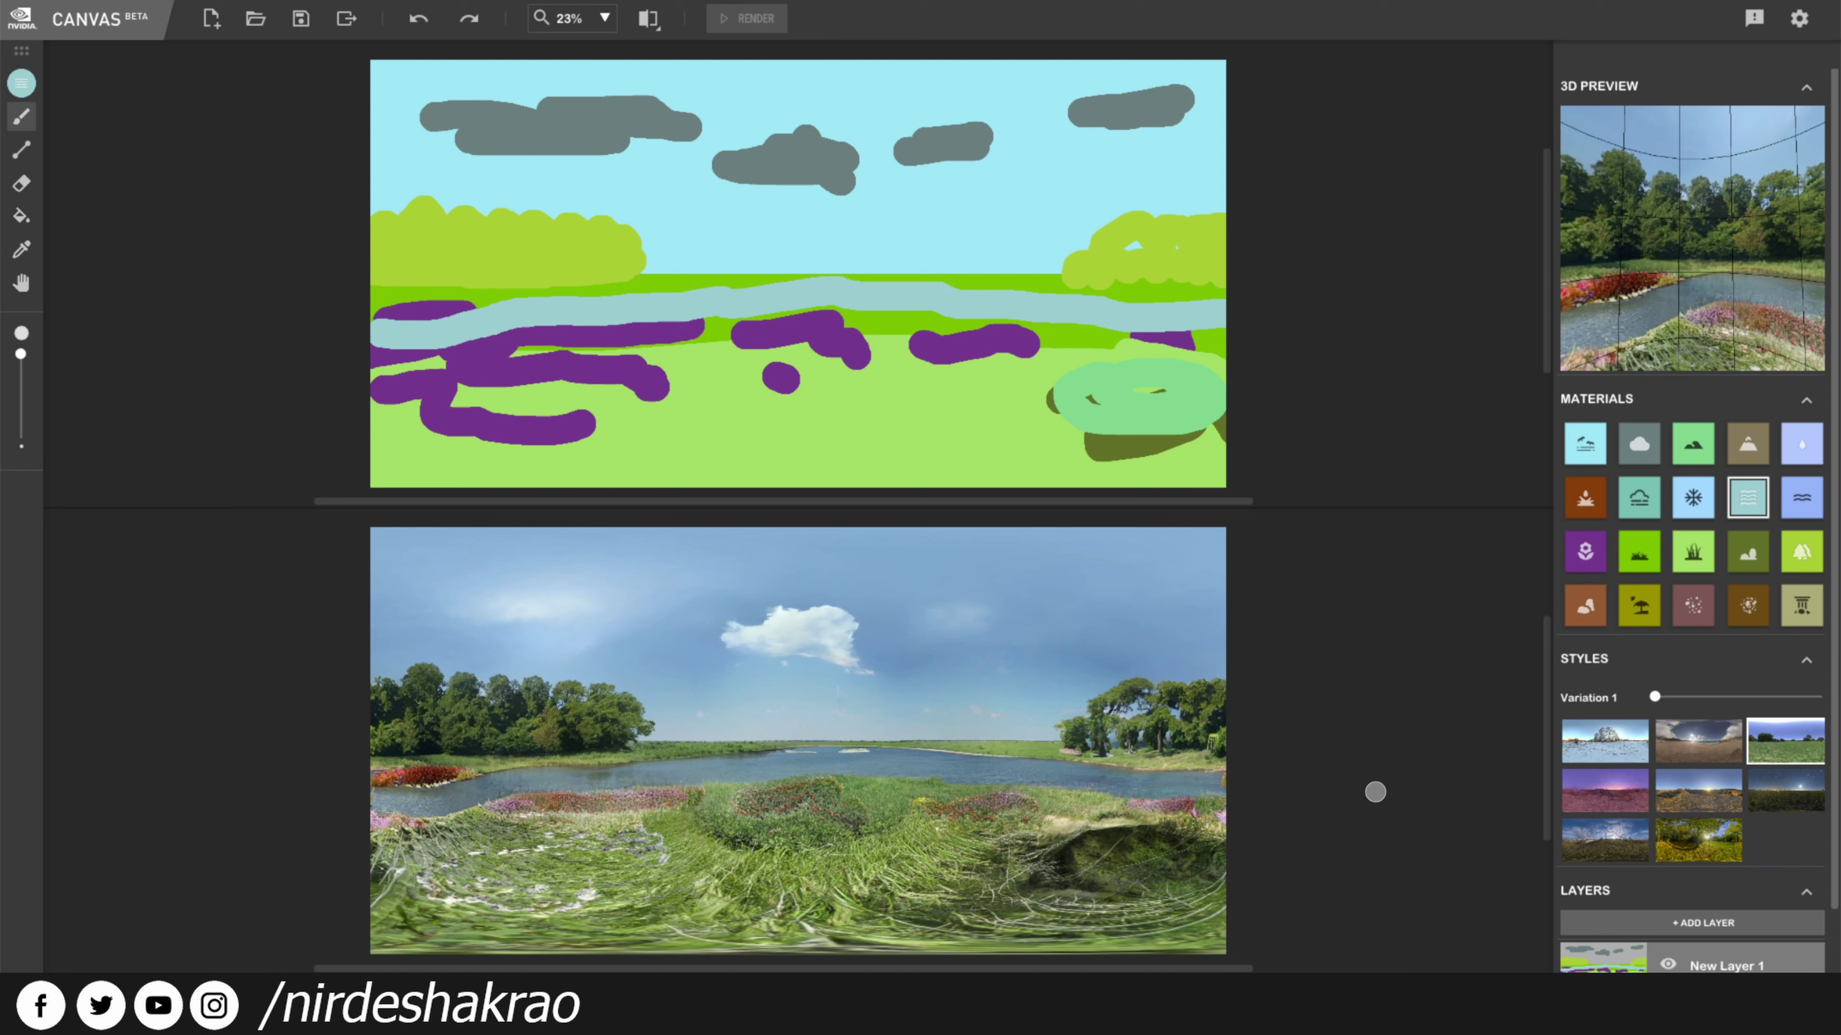
pyautogui.click(1748, 443)
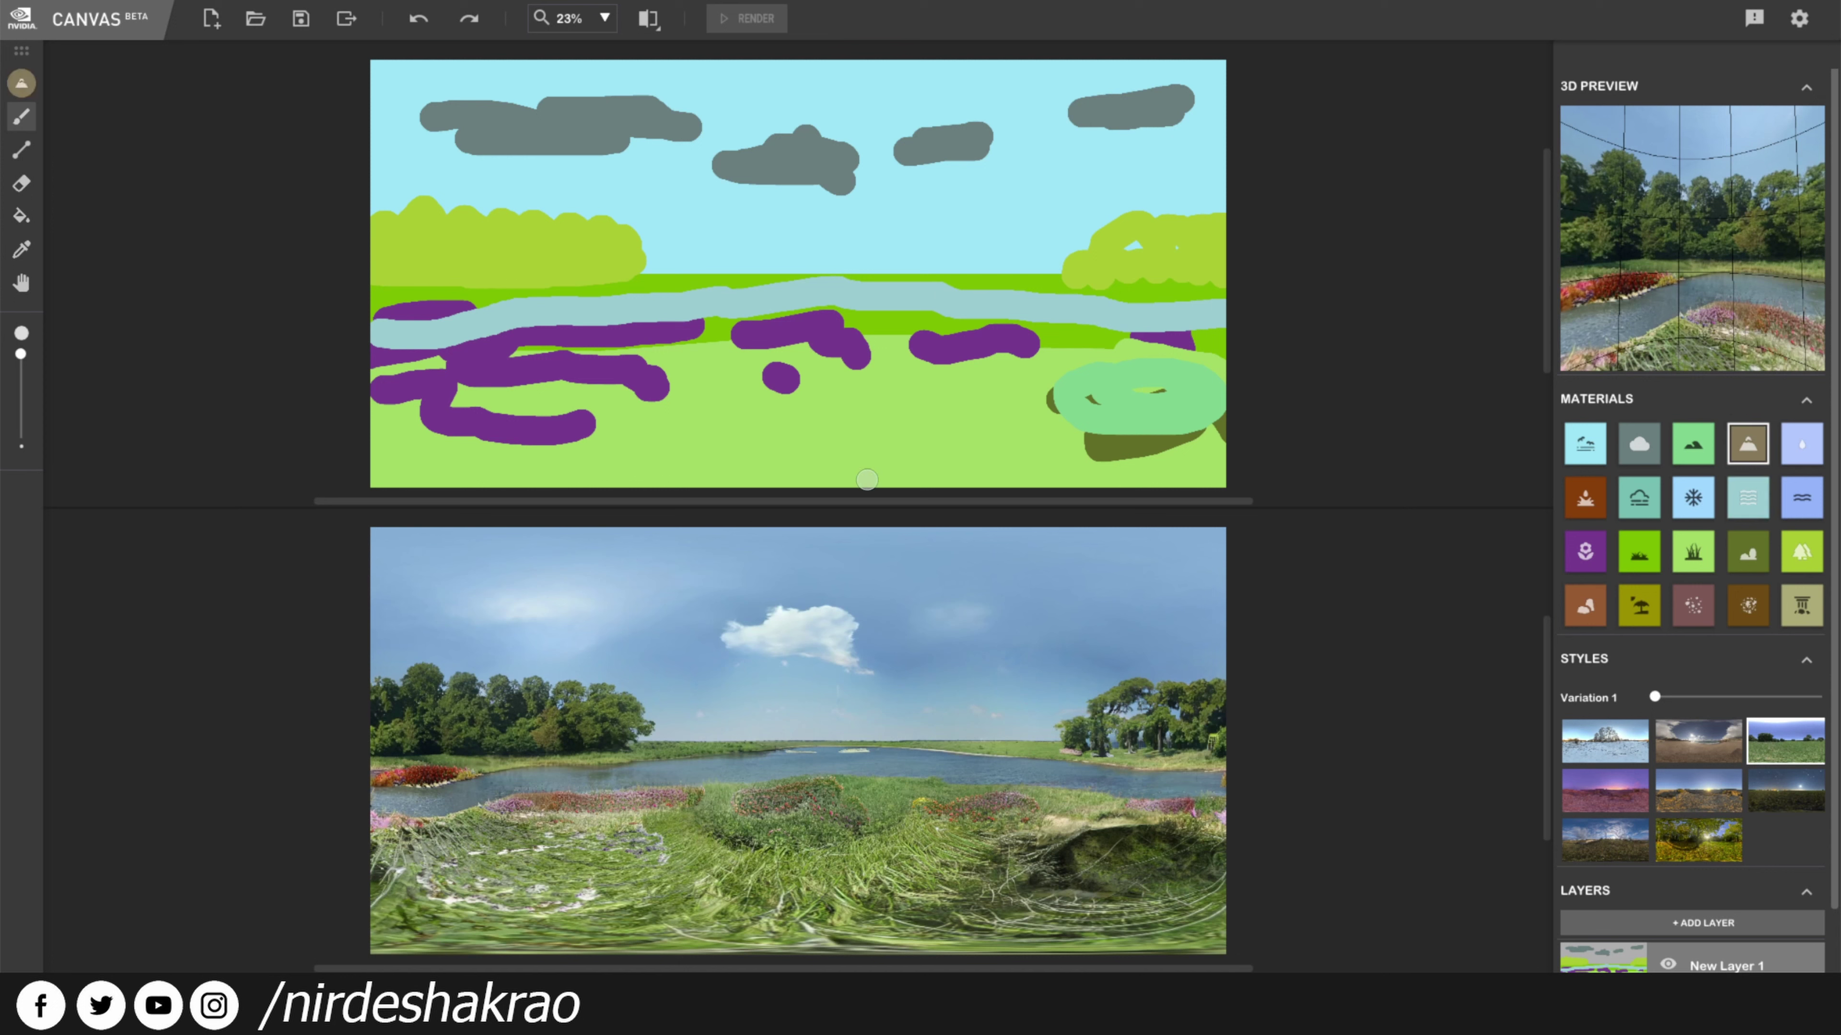
pyautogui.moveTo(838, 264)
pyautogui.mouseDown()
pyautogui.moveTo(939, 212)
pyautogui.moveTo(1003, 240)
pyautogui.moveTo(971, 261)
pyautogui.moveTo(887, 258)
pyautogui.moveTo(936, 239)
pyautogui.mouseUp()
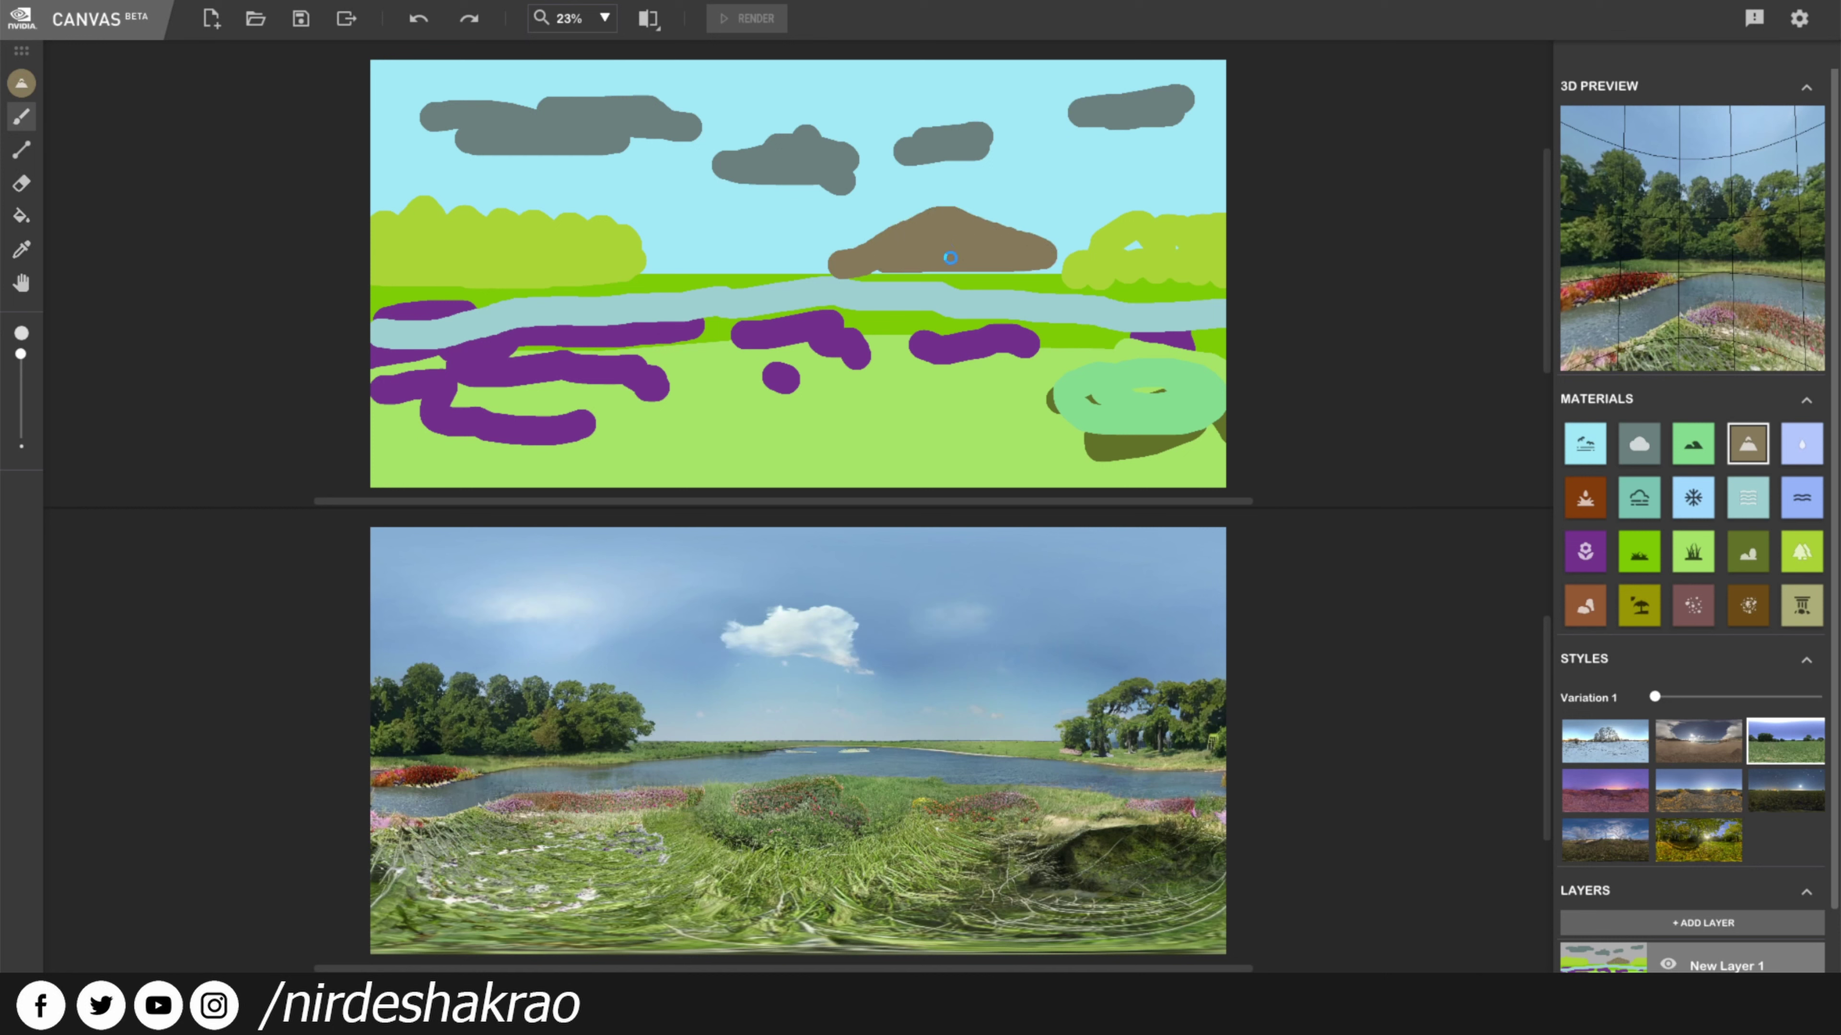
# Extend the mountain's base, paint a second mountain beside it on the horizon, and add two more clouds in the sky.
pyautogui.moveTo(957, 259); pyautogui.dragTo(1059, 261)
pyautogui.moveTo(653, 272)
pyautogui.mouseDown()
pyautogui.moveTo(761, 248)
pyautogui.moveTo(832, 260)
pyautogui.moveTo(674, 269)
pyautogui.moveTo(813, 269)
pyautogui.mouseUp()
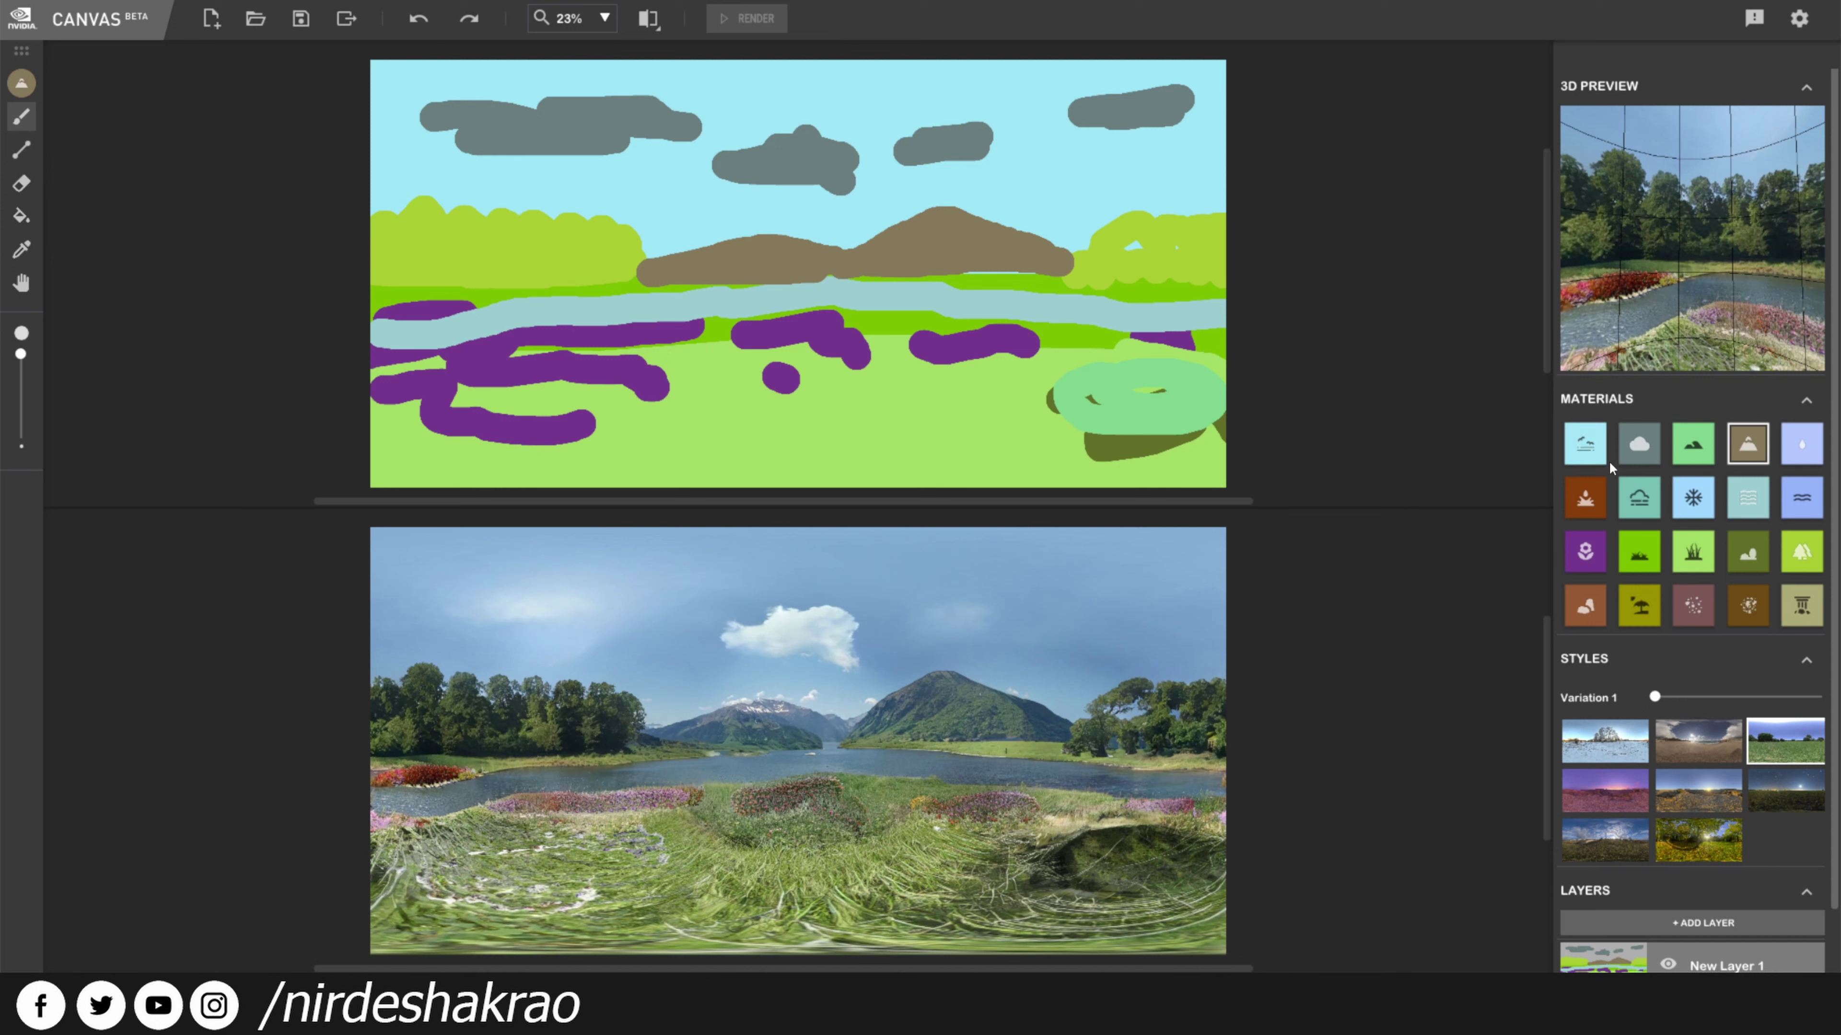
pyautogui.click(1638, 442)
pyautogui.moveTo(888, 85); pyautogui.dragTo(781, 82)
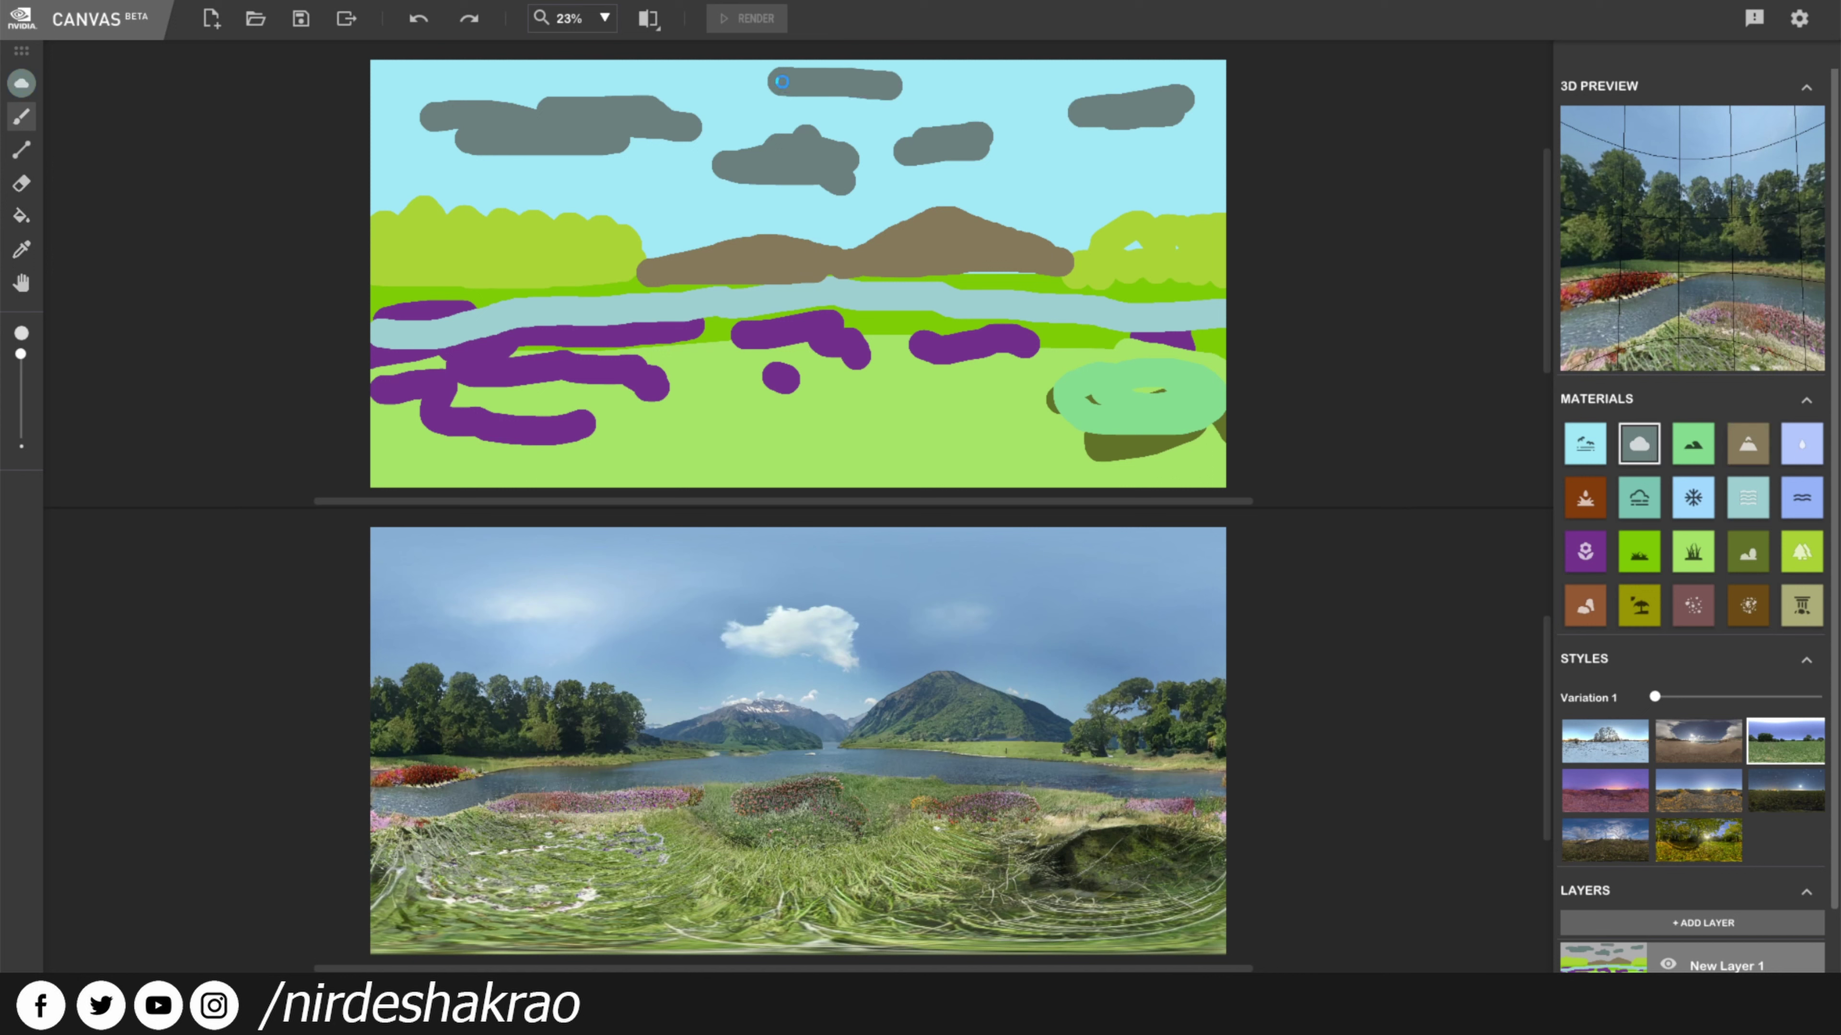
pyautogui.moveTo(1040, 148); pyautogui.dragTo(1070, 148)
# Turn the 3D preview, try several style presets on the panorama, and restore the green meadow style with blue sky.
pyautogui.moveTo(1594, 294)
pyautogui.mouseDown()
pyautogui.moveTo(1739, 283)
pyautogui.moveTo(1704, 266)
pyautogui.moveTo(1761, 282)
pyautogui.moveTo(1606, 271)
pyautogui.mouseUp()
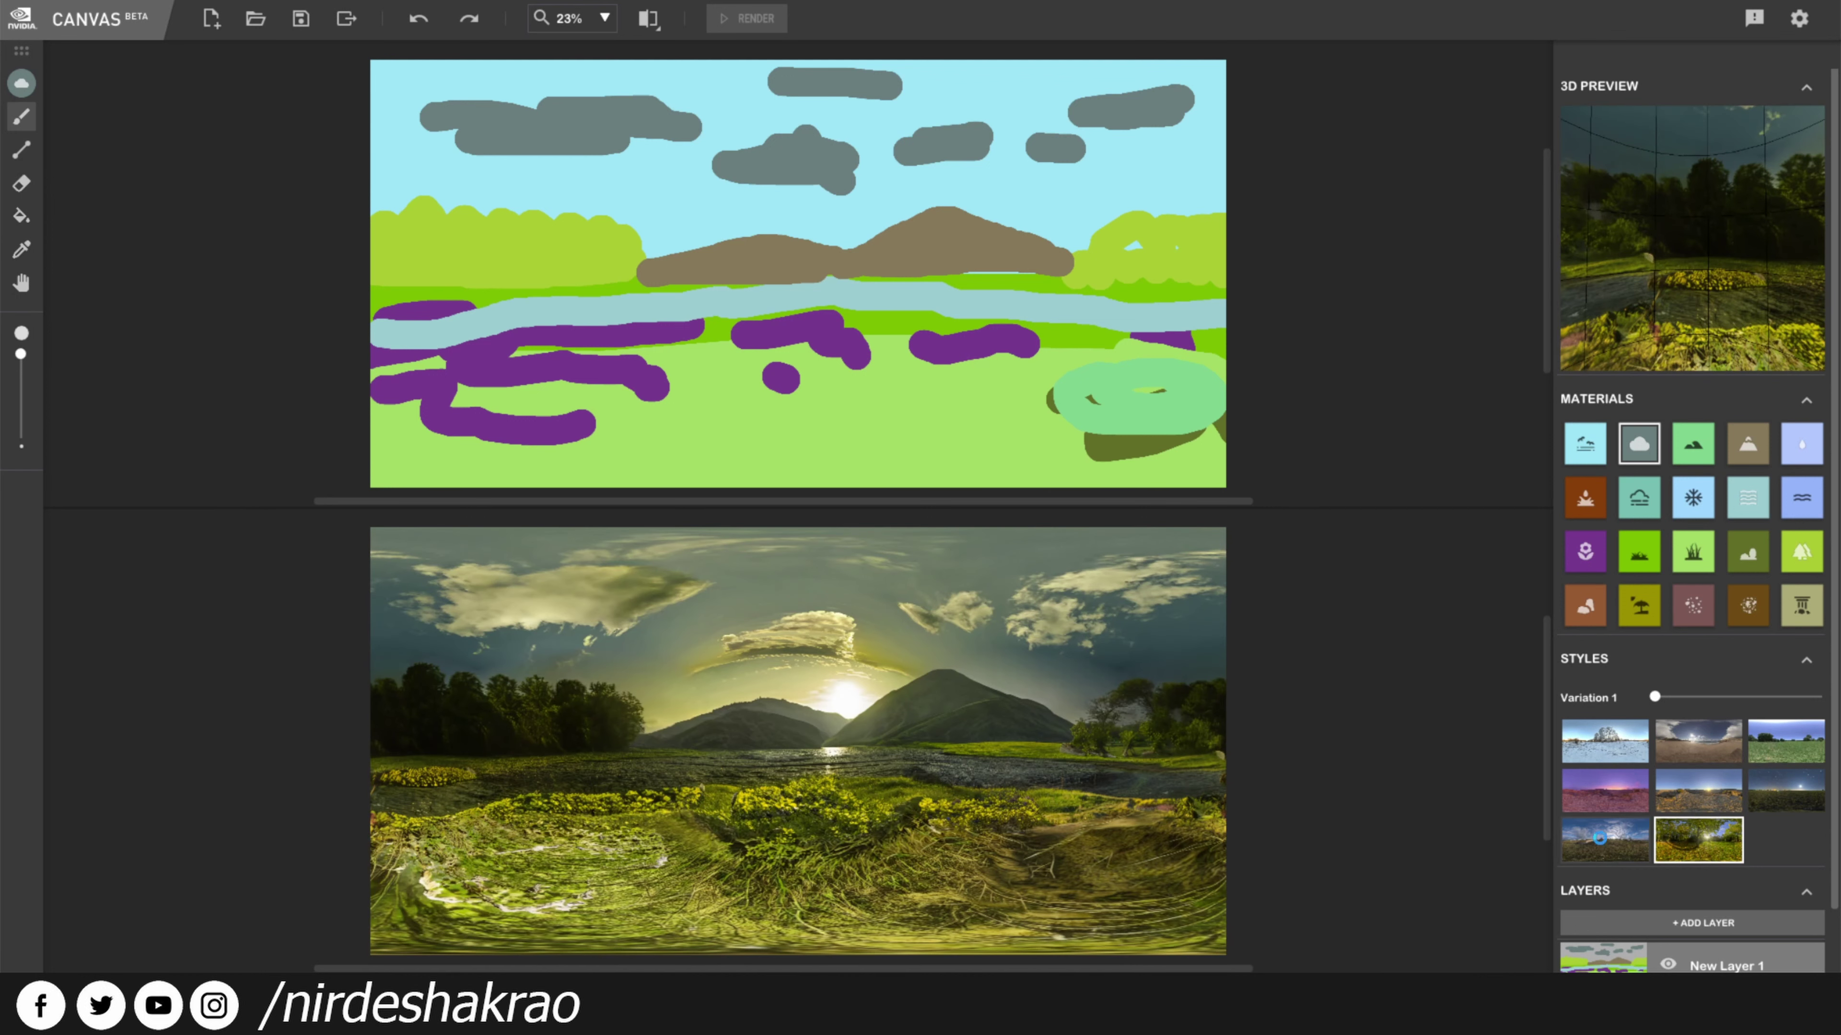
pyautogui.click(1599, 838)
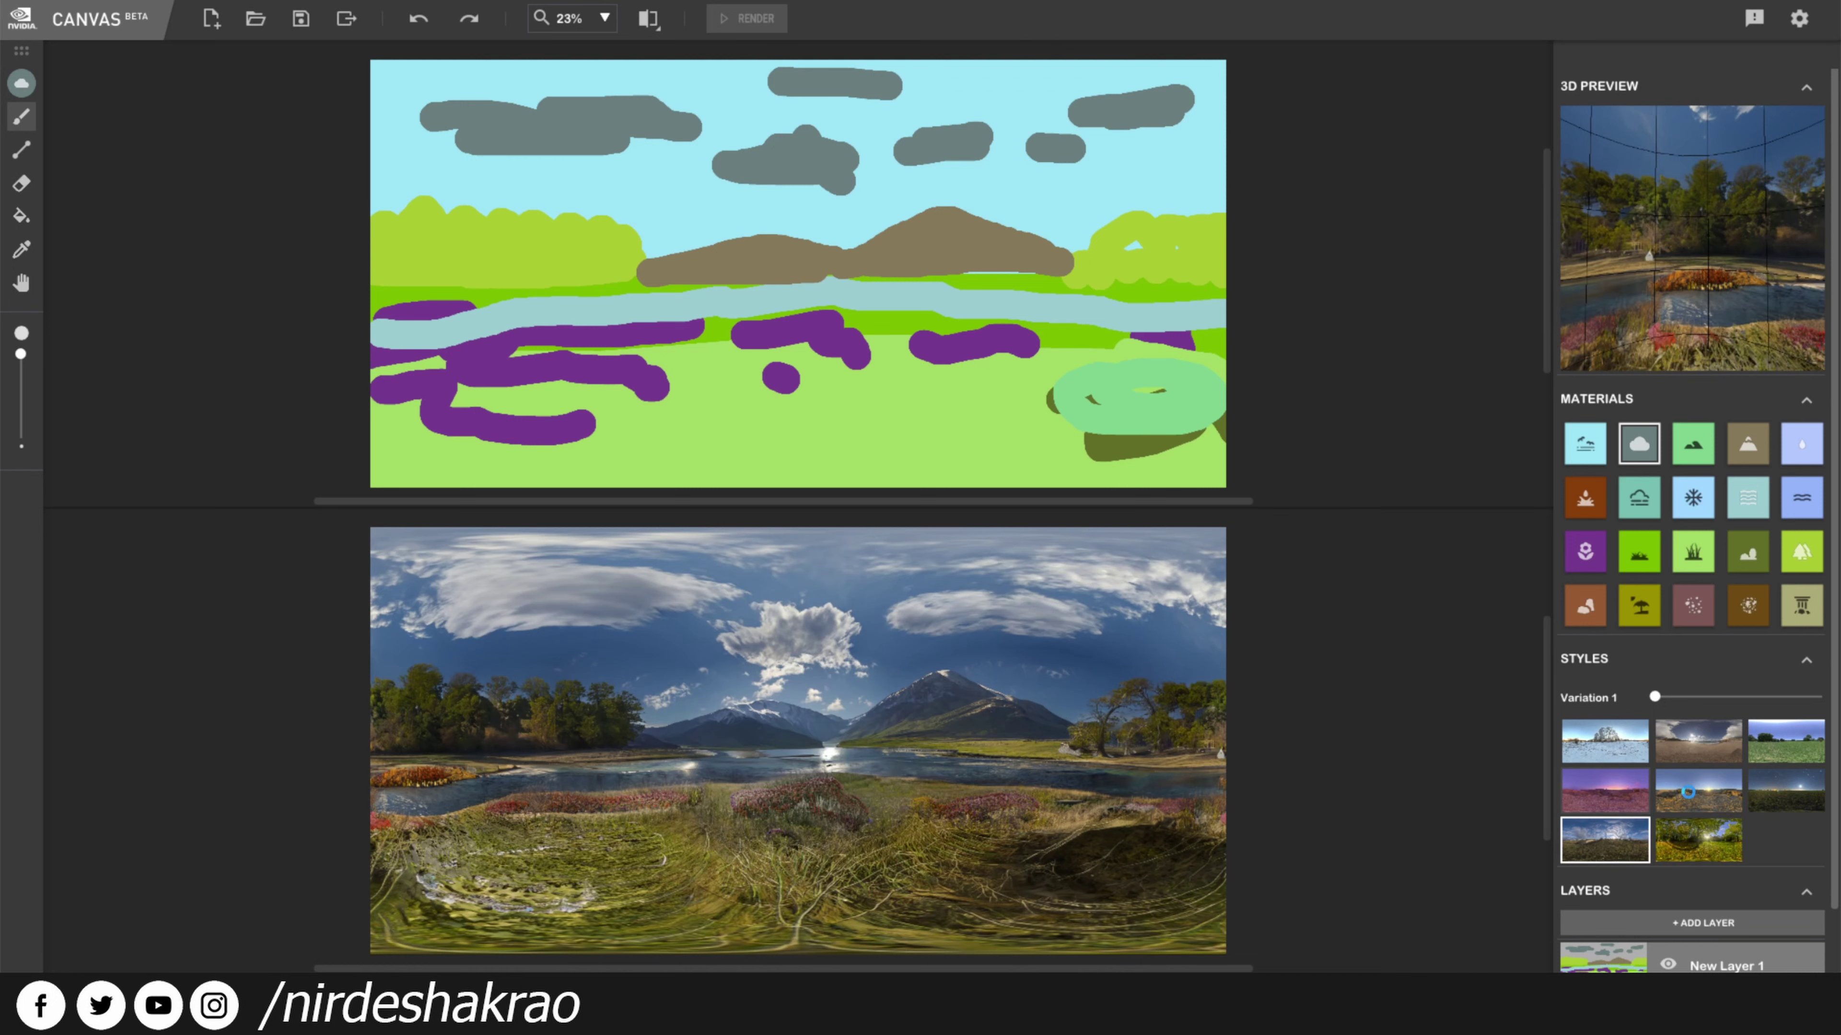
pyautogui.click(1678, 792)
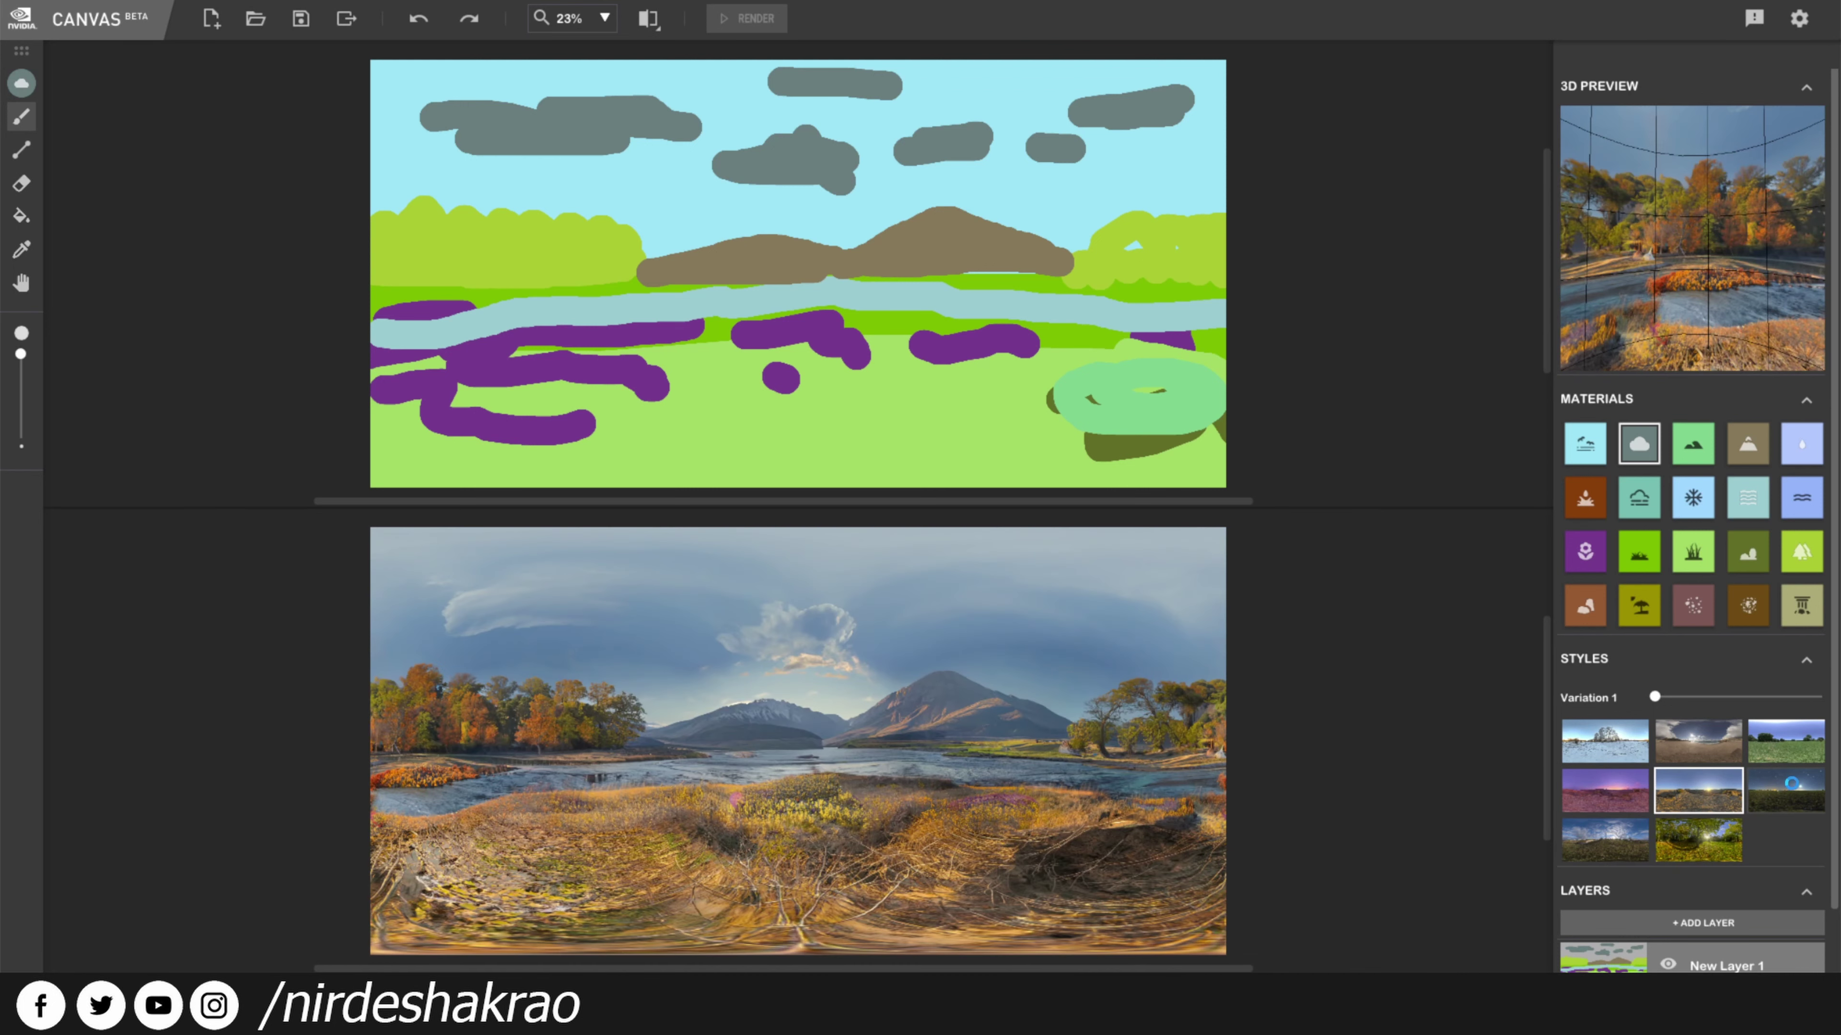
pyautogui.click(1788, 747)
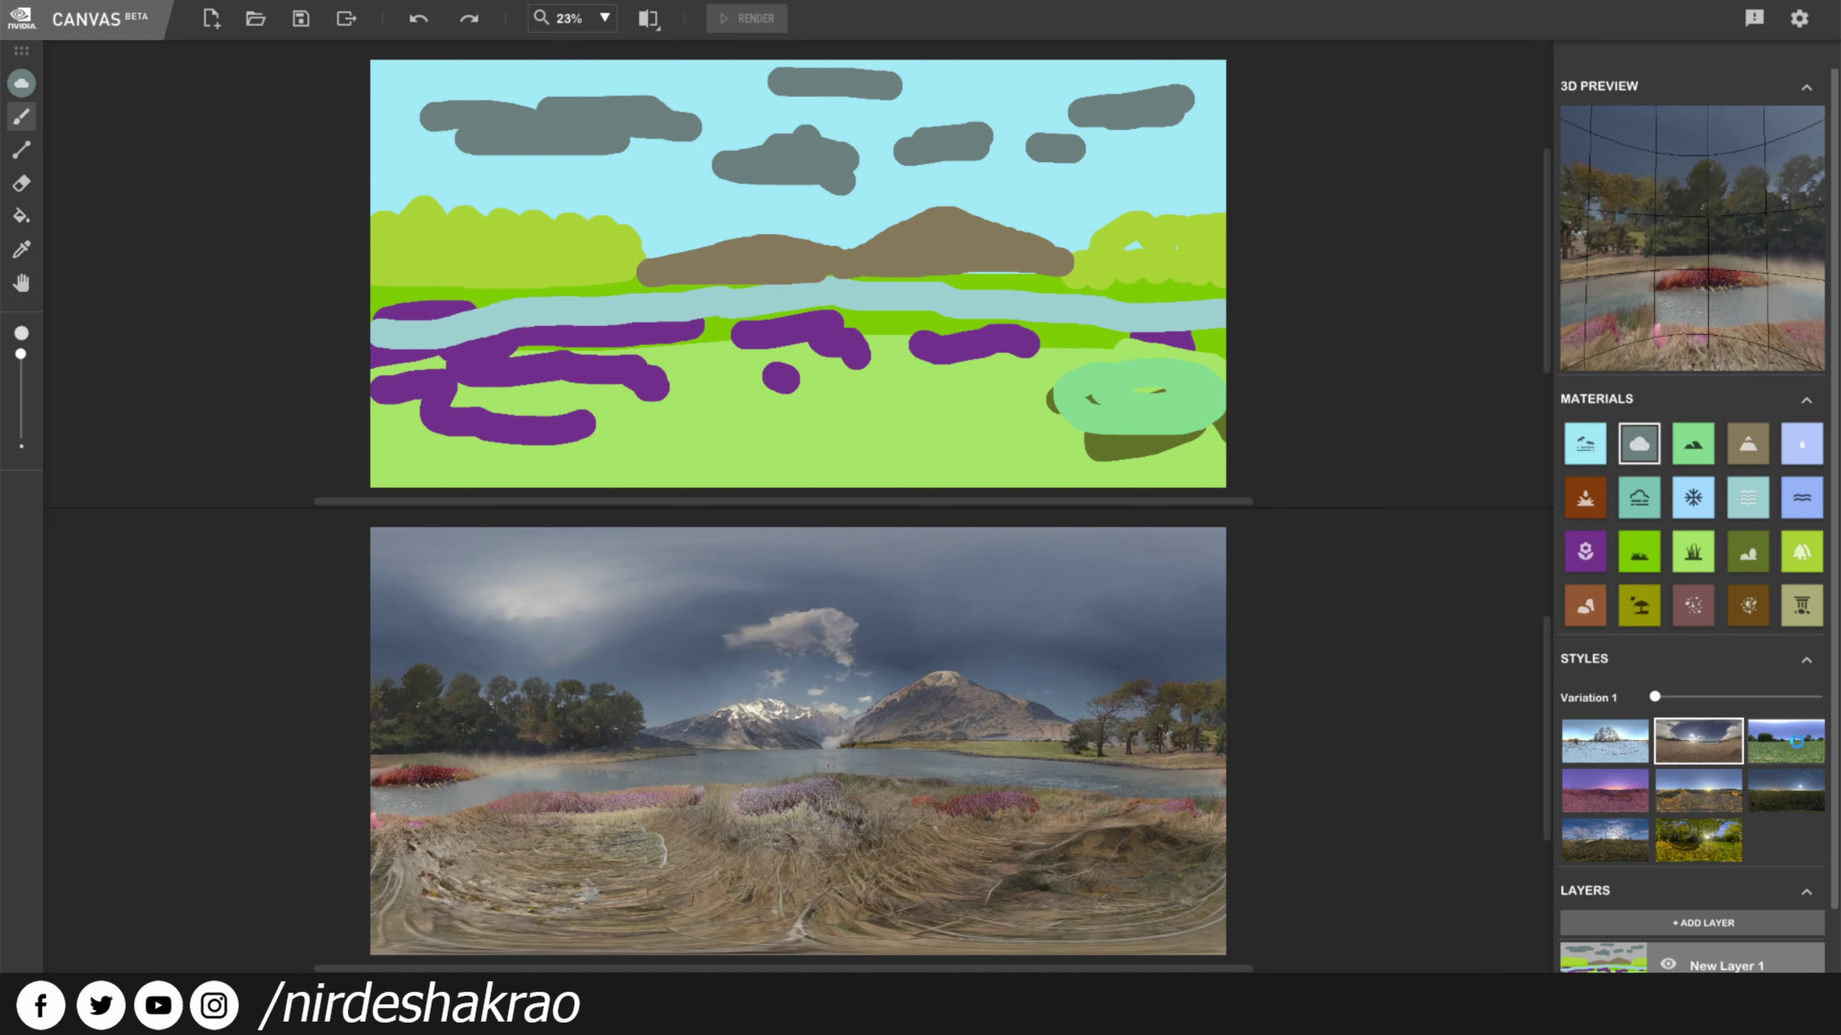
pyautogui.click(1798, 747)
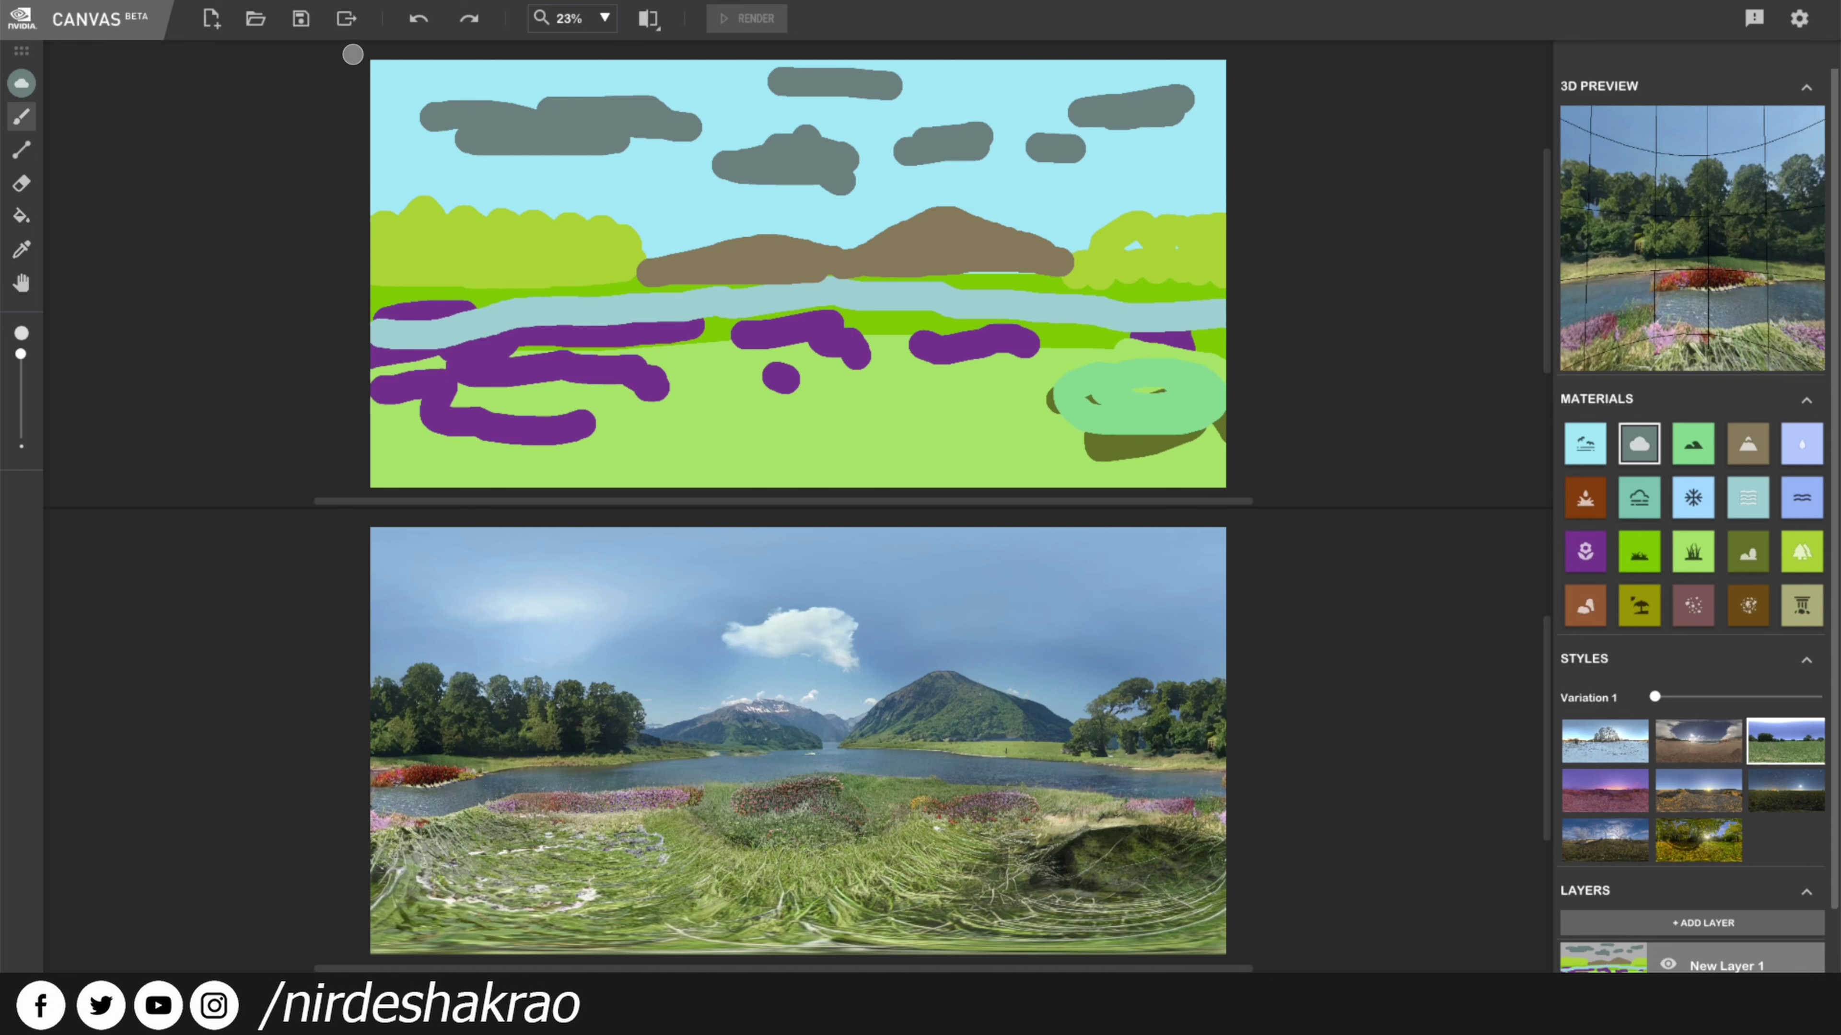
# Export the panorama as an EXR equirectangular environment map named A in the HDRIs folder.
pyautogui.click(346, 20)
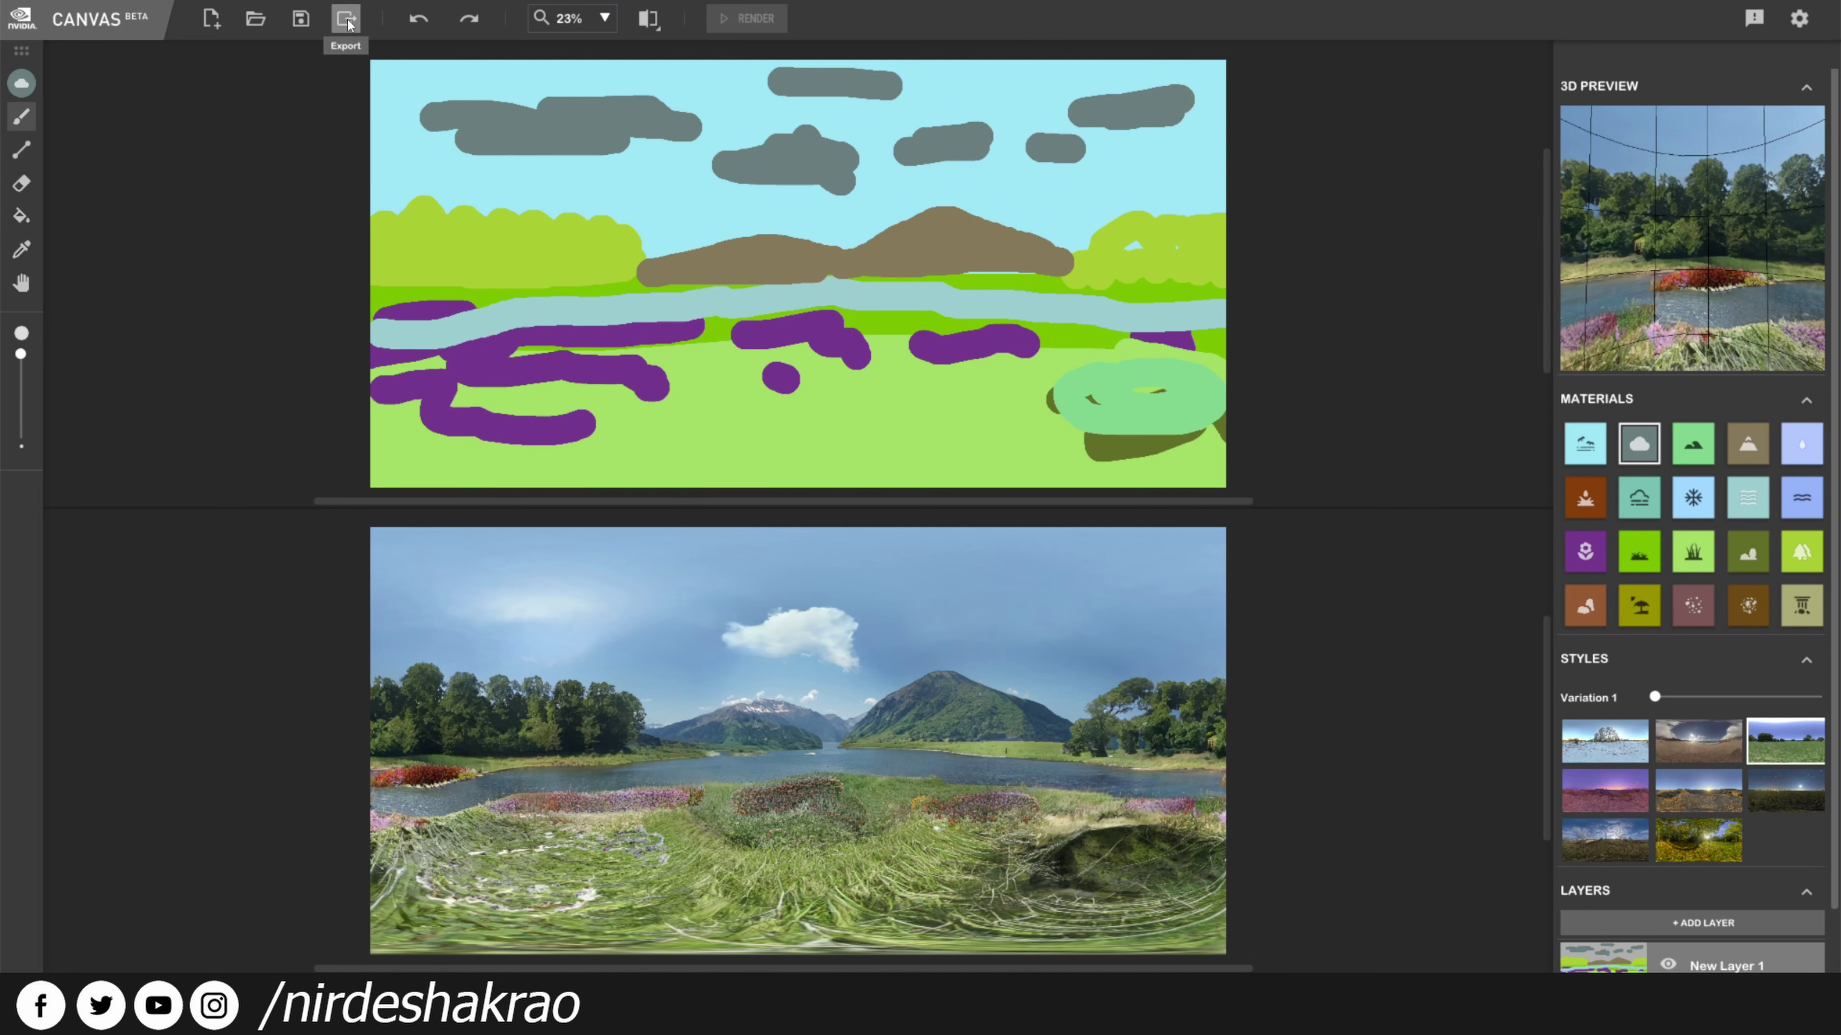
pyautogui.doubleClick(246, 149)
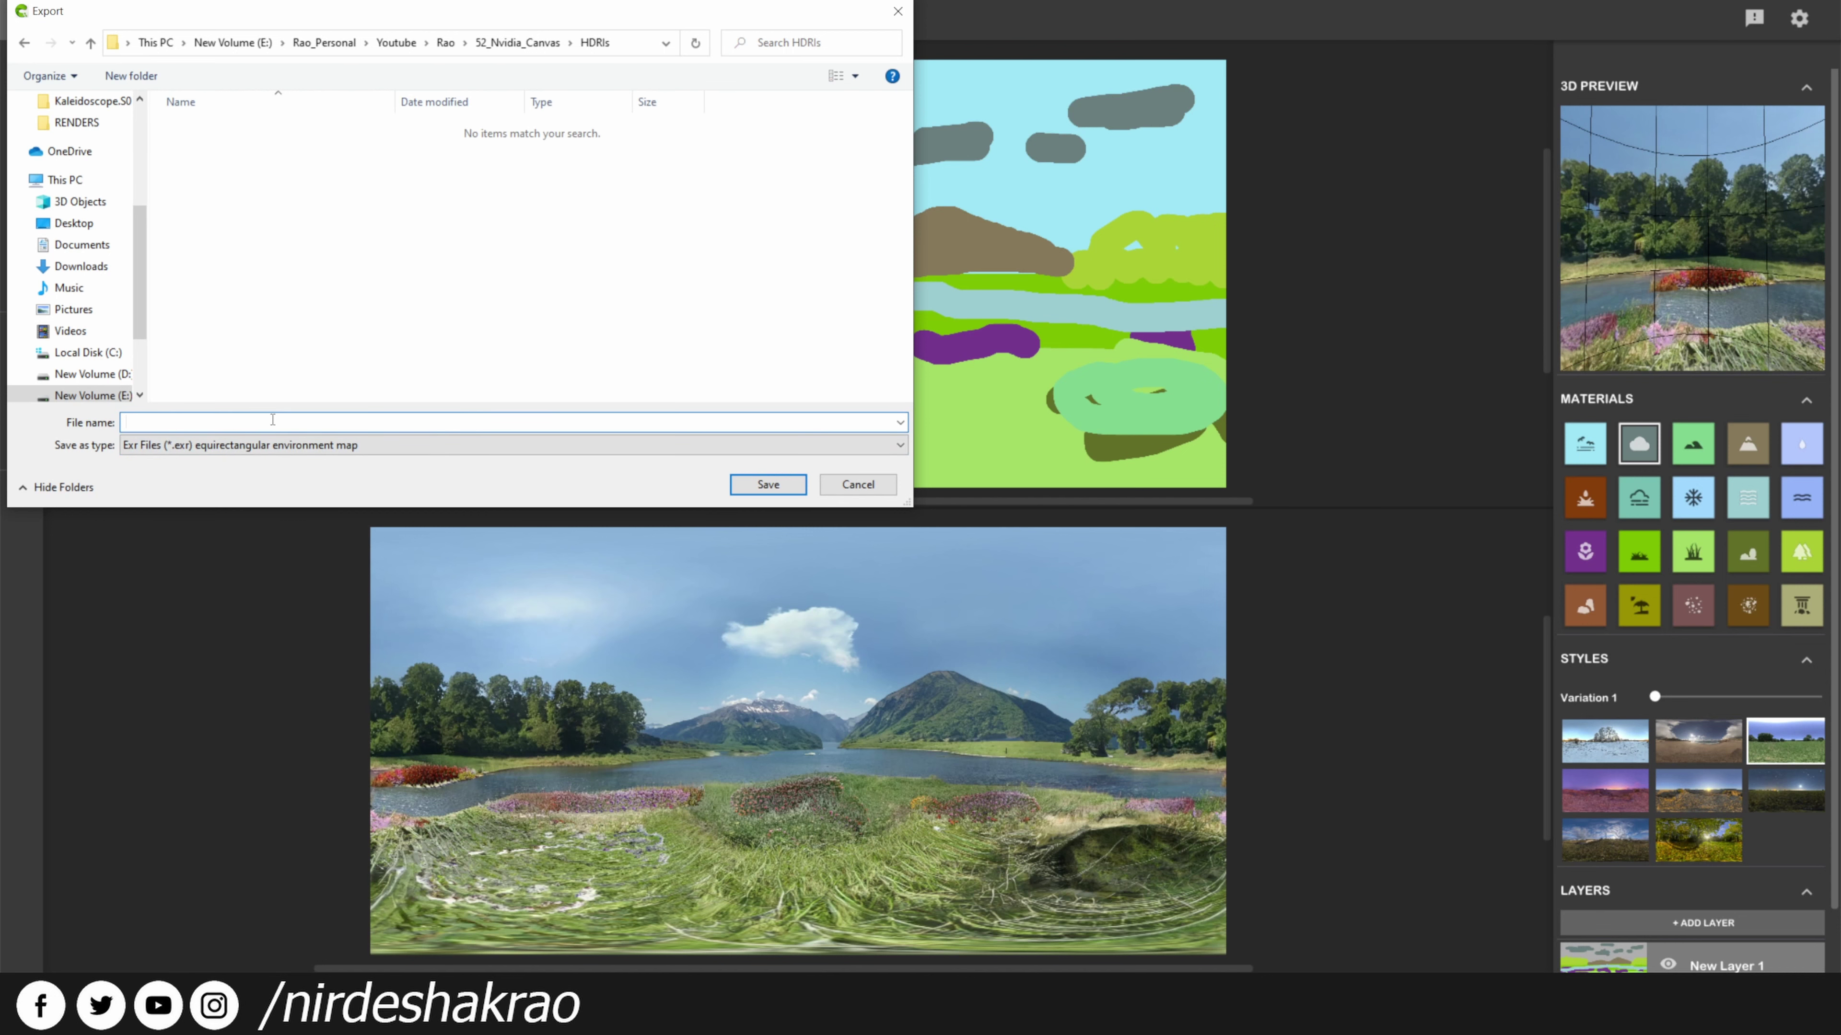
pyautogui.click(765, 488)
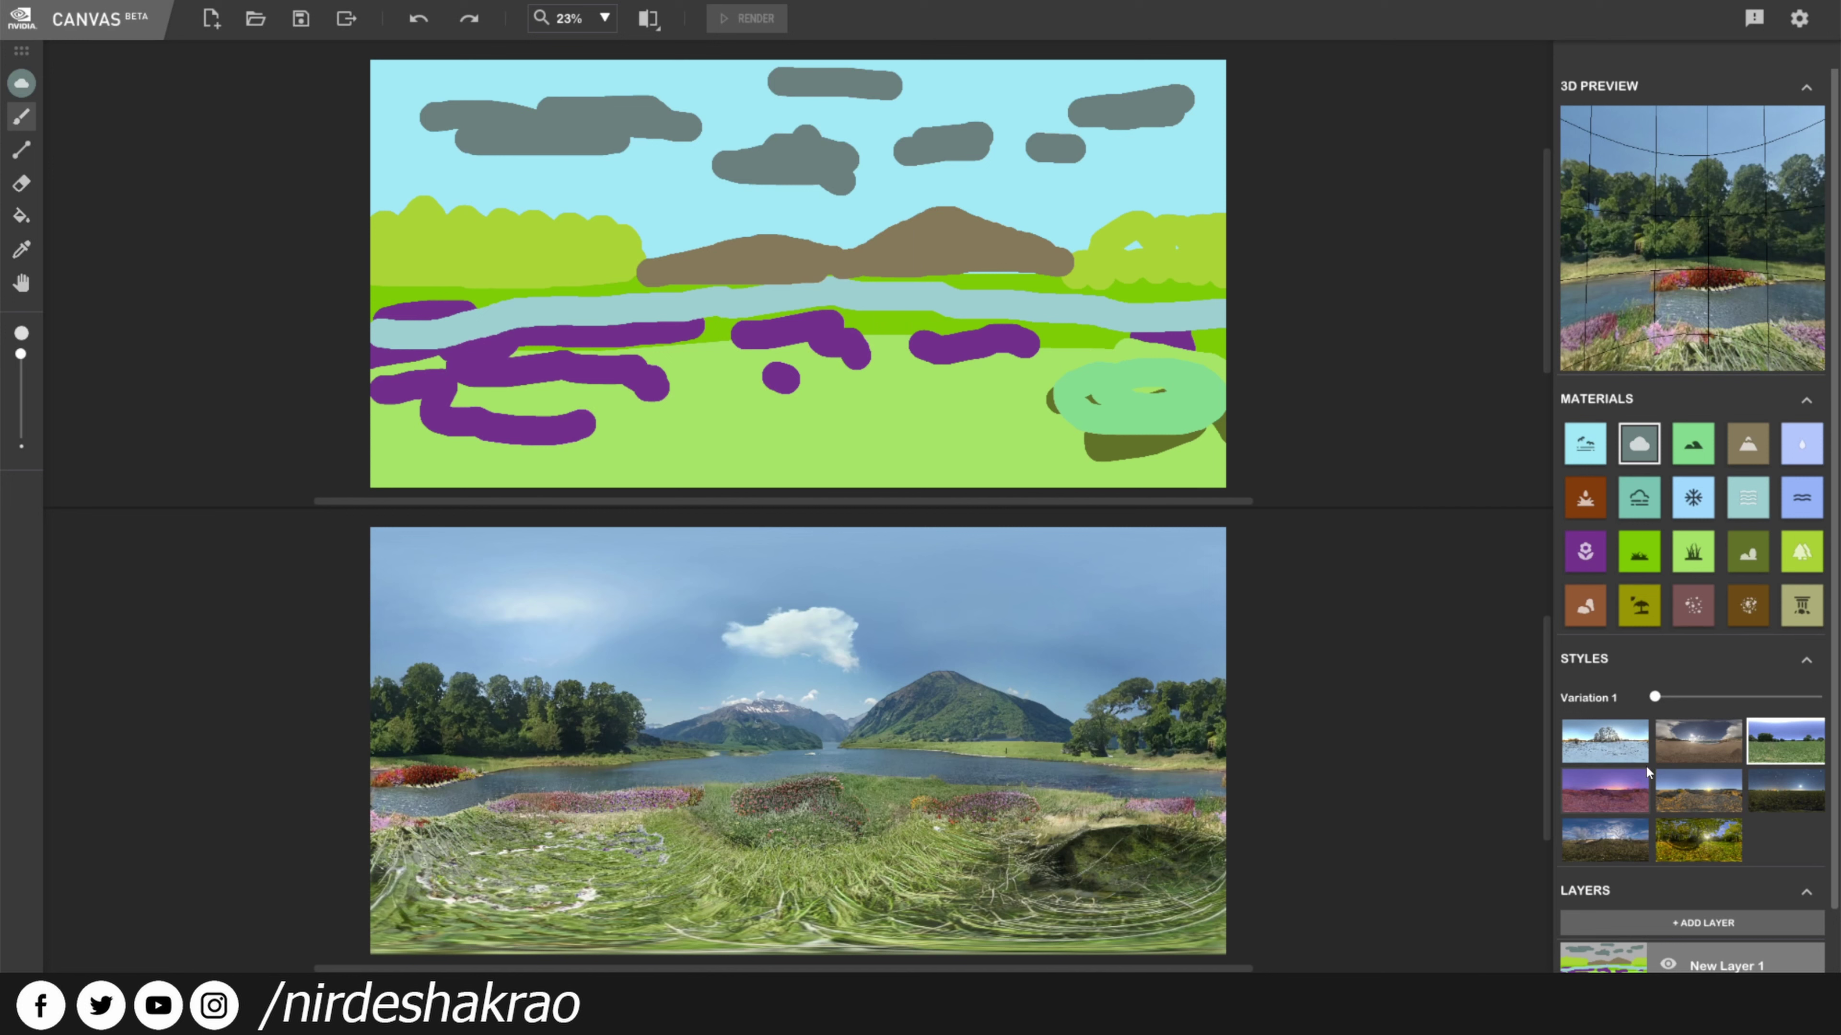
# Apply the purple dusk style to the panorama and export it as an EXR environment map named B.
pyautogui.click(1693, 760)
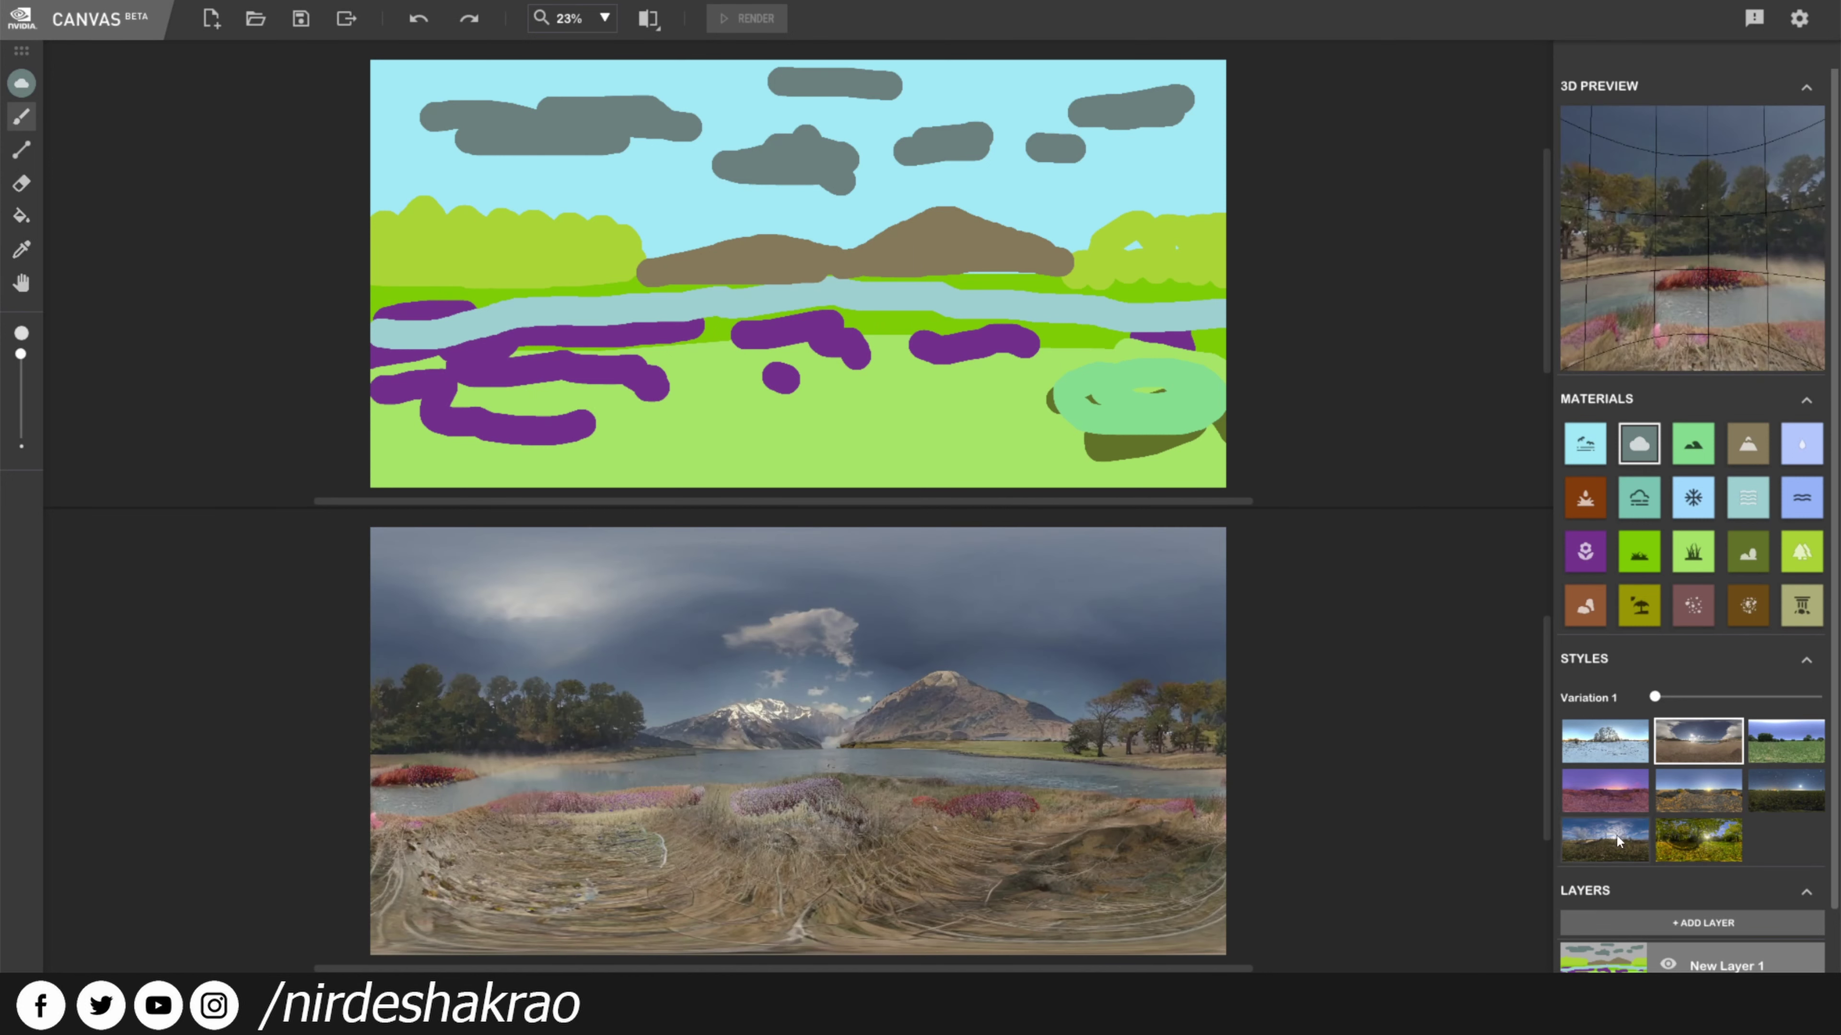
pyautogui.click(1626, 780)
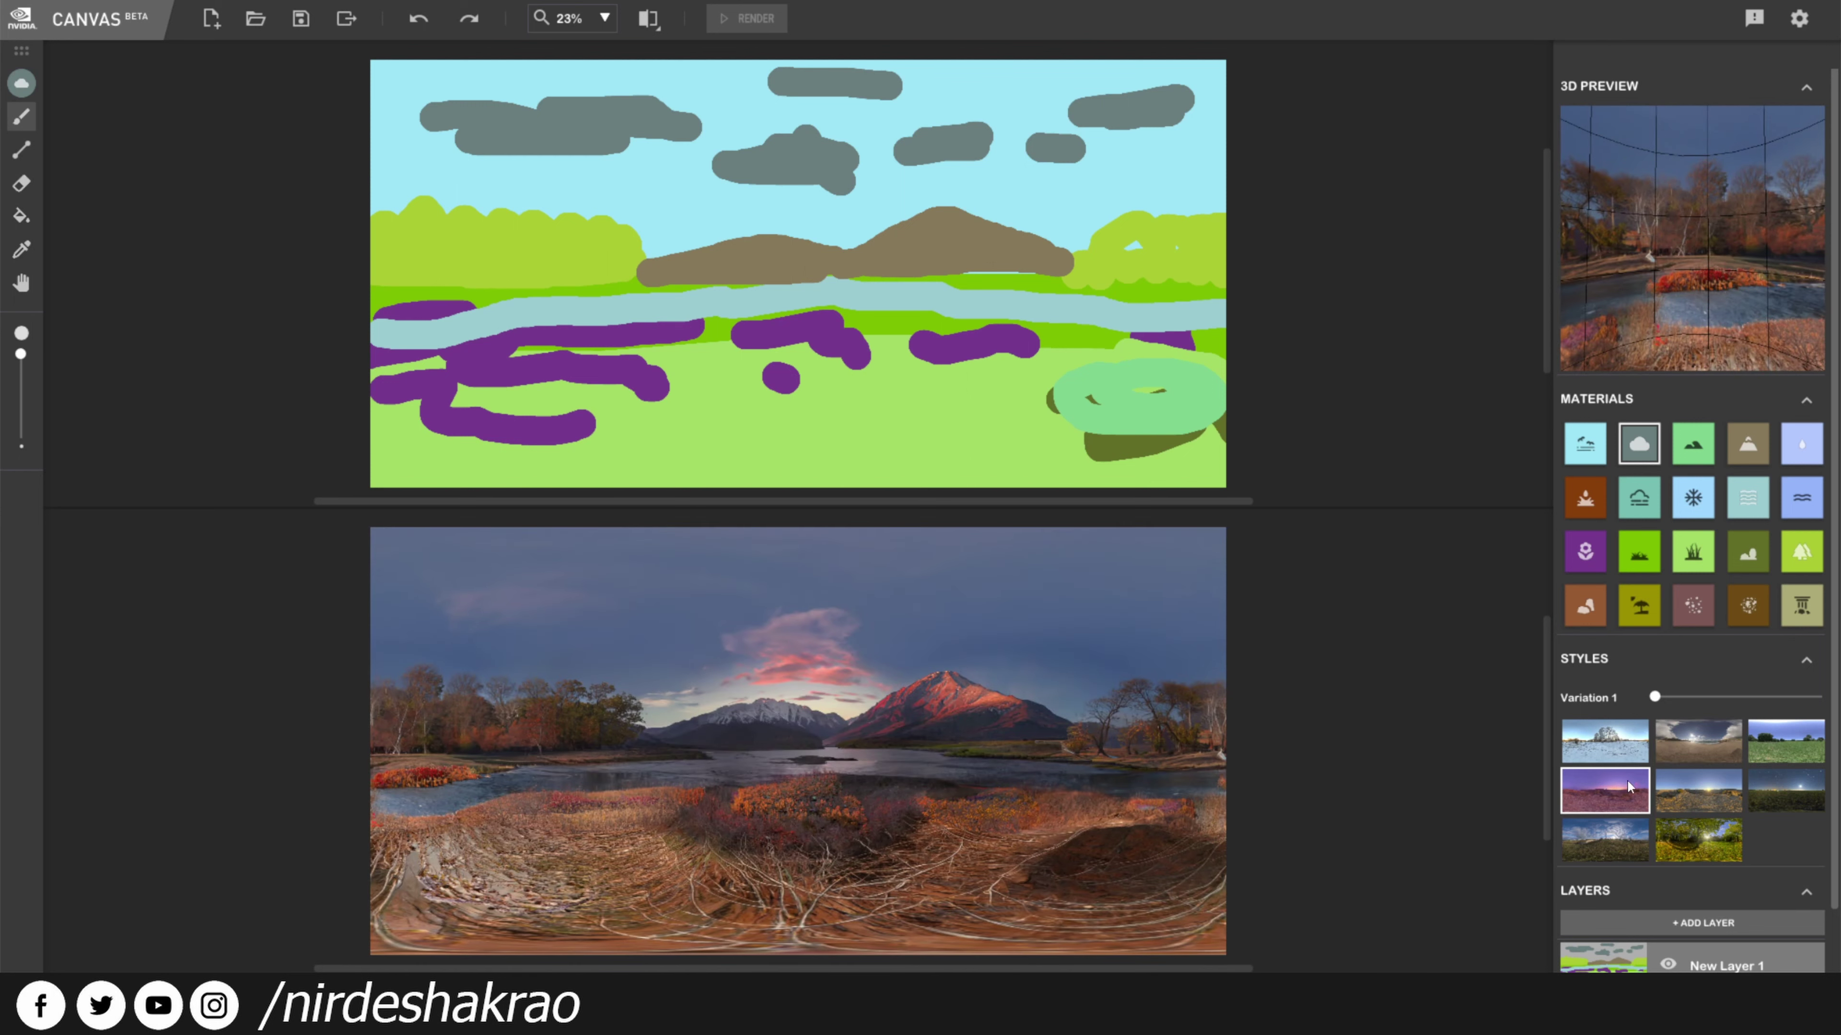
pyautogui.click(1698, 788)
pyautogui.click(346, 18)
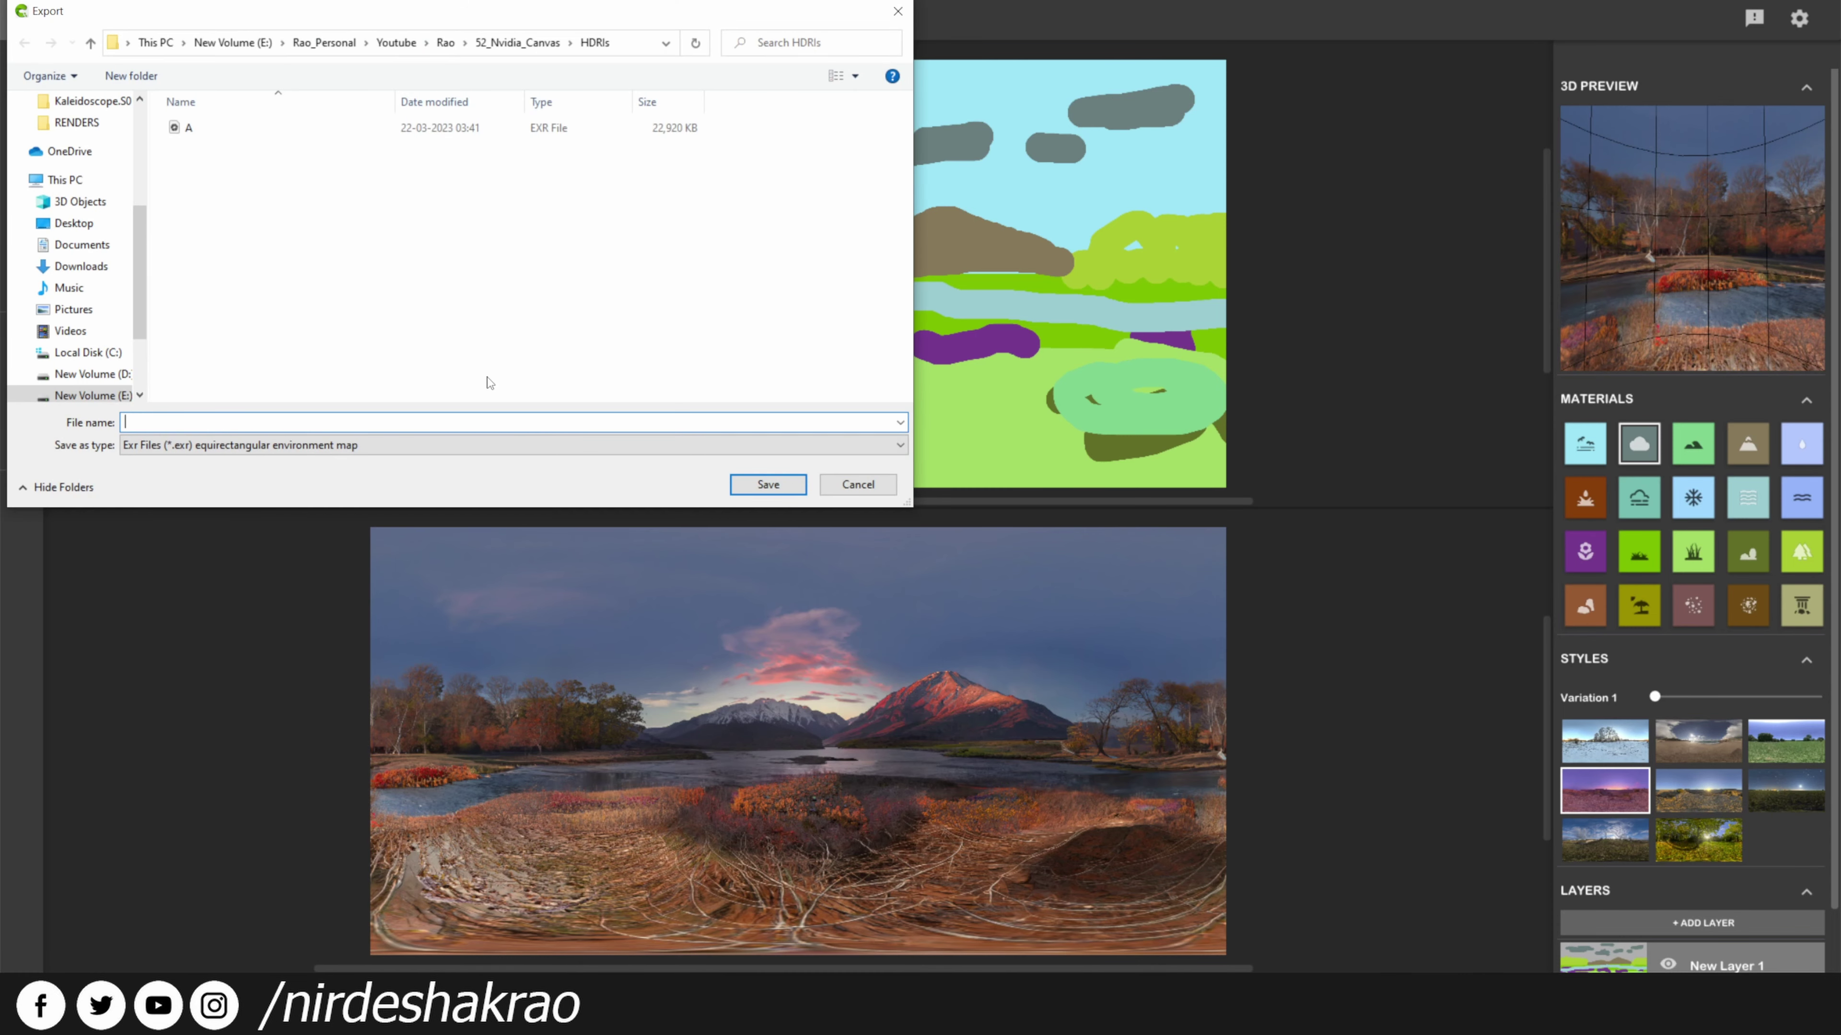
pyautogui.click(766, 484)
# Apply the yellow-green sunlit style to the panorama and export it as an EXR environment map named C.
pyautogui.click(1731, 827)
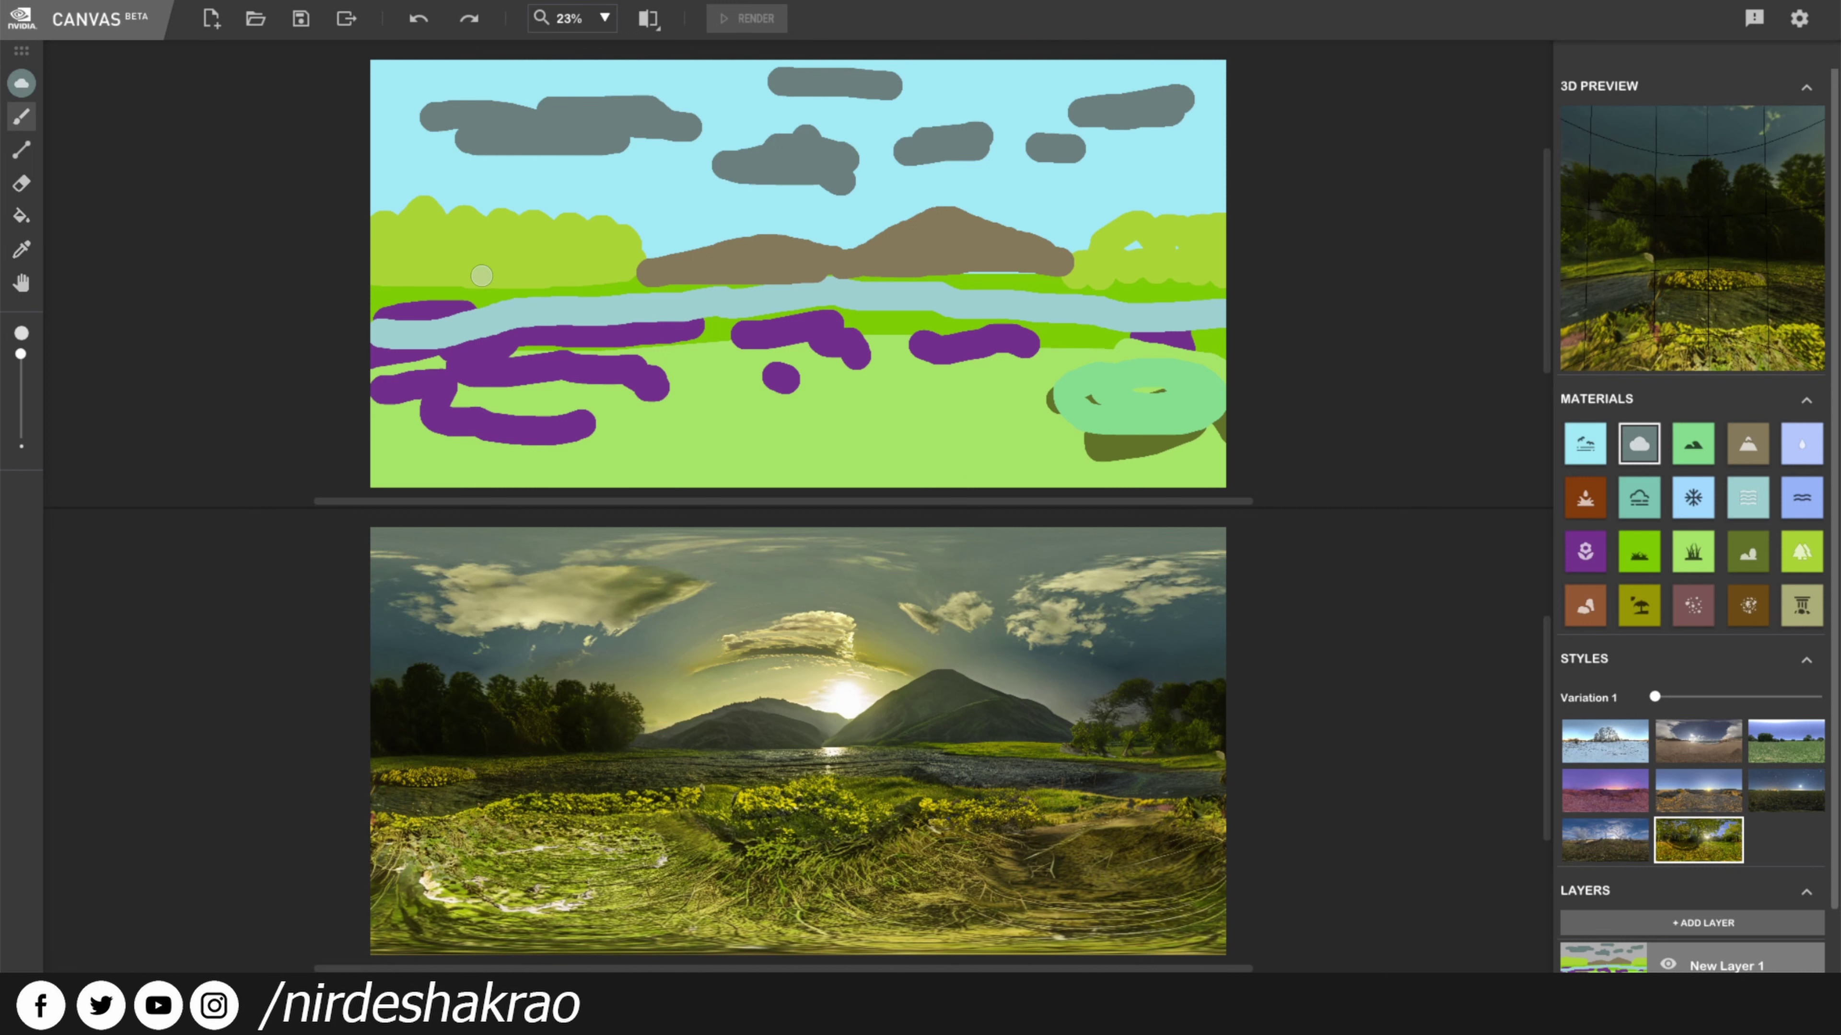
pyautogui.click(347, 18)
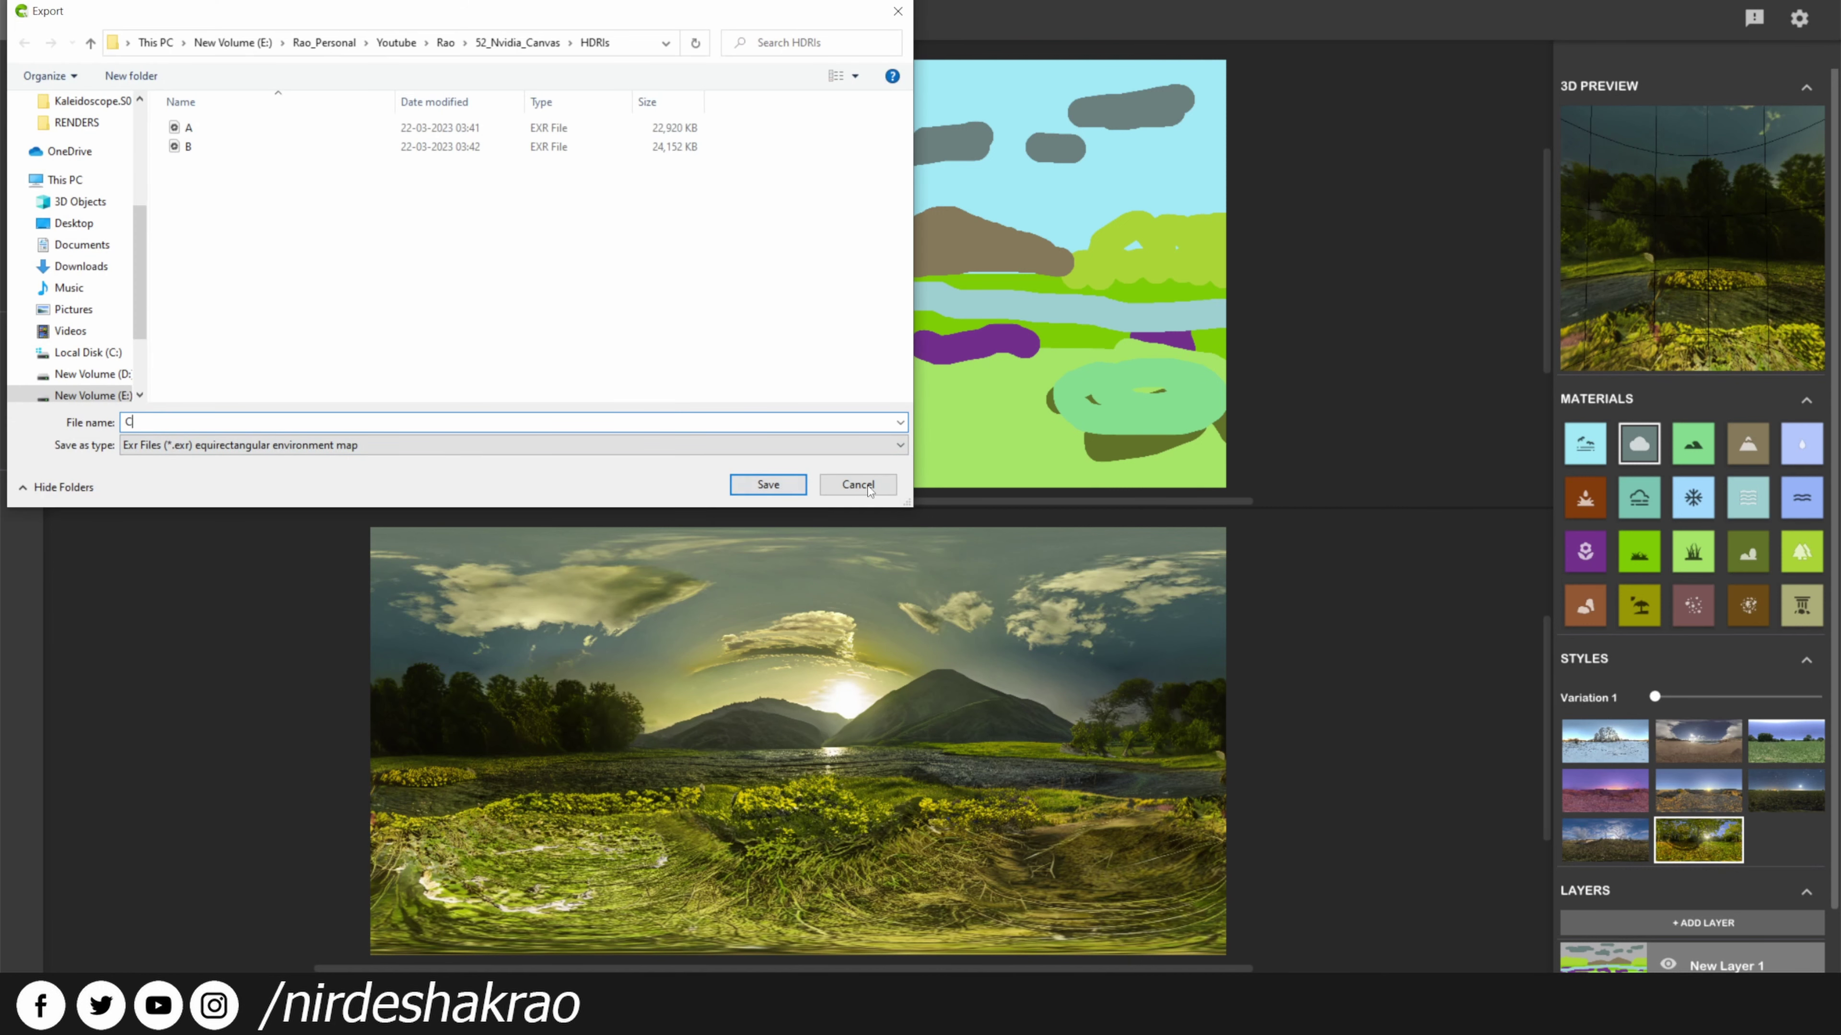
pyautogui.click(769, 484)
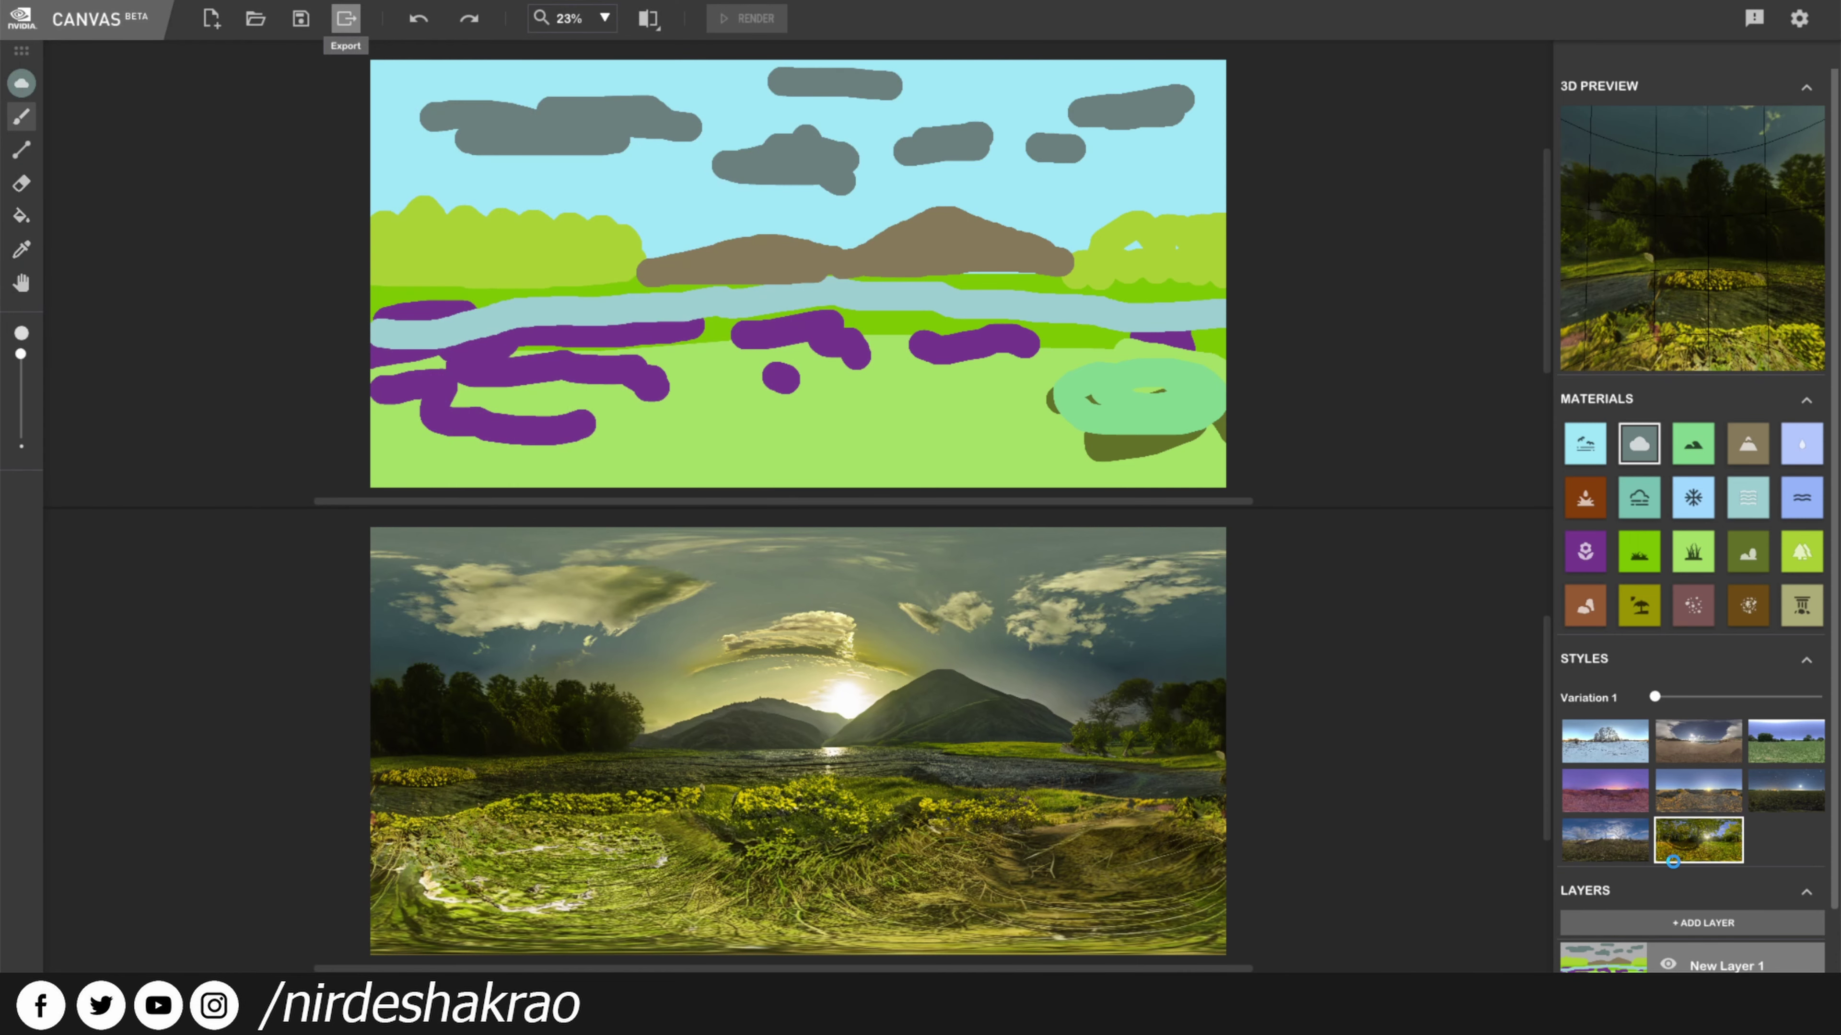
pyautogui.scroll(-2, 1725, 841)
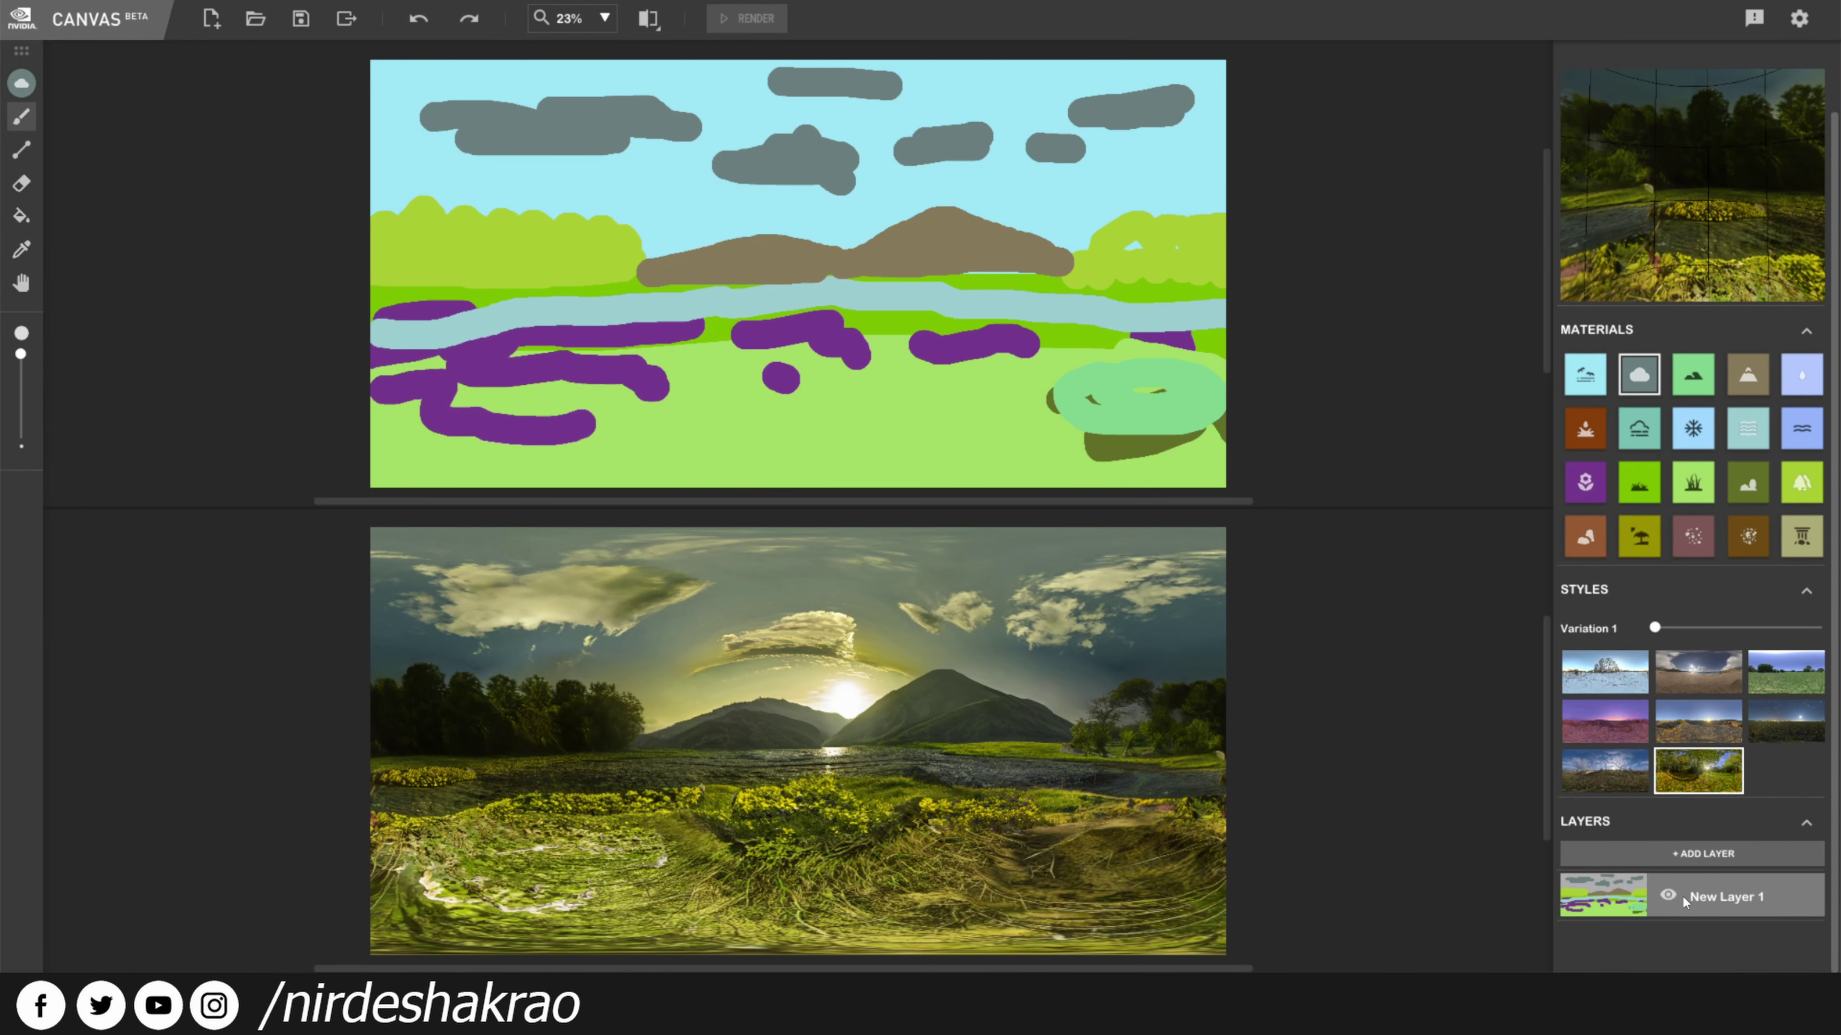
pyautogui.scroll(2, 1689, 899)
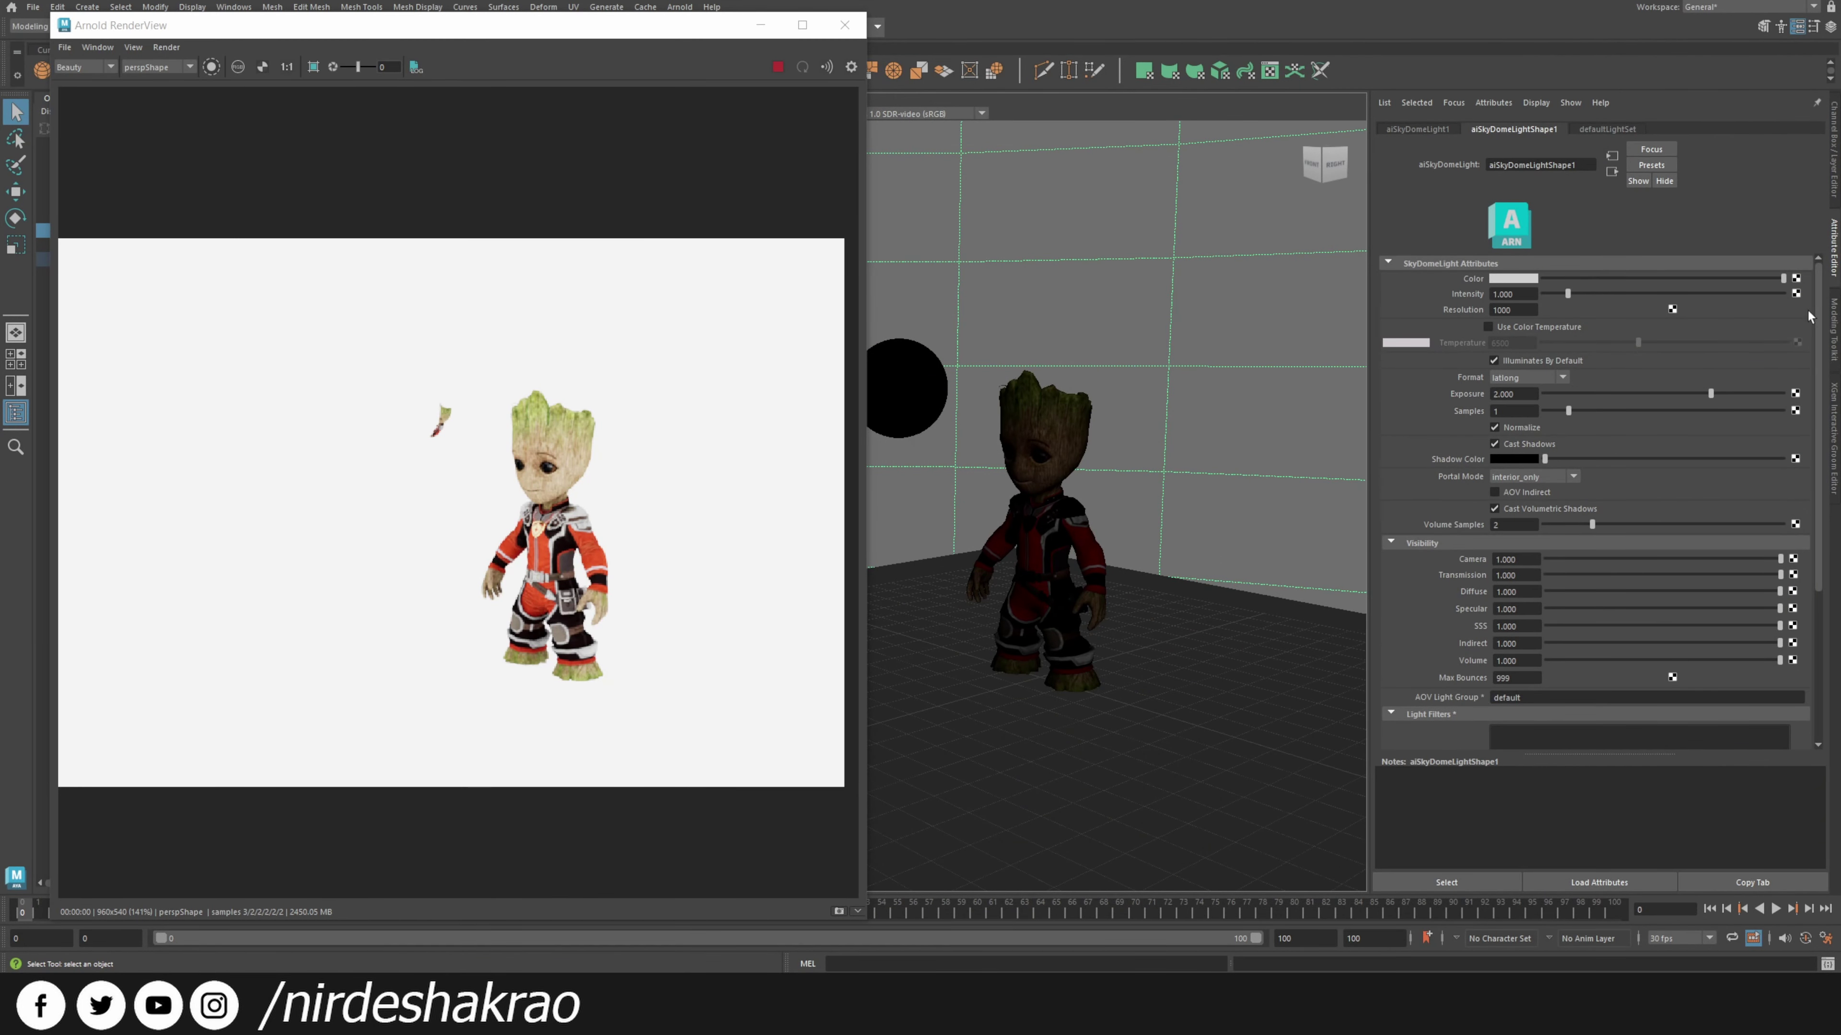
# Switch to Maya and connect a file texture loading A.exr to the sky dome light's color.
pyautogui.click(1797, 279)
pyautogui.click(839, 440)
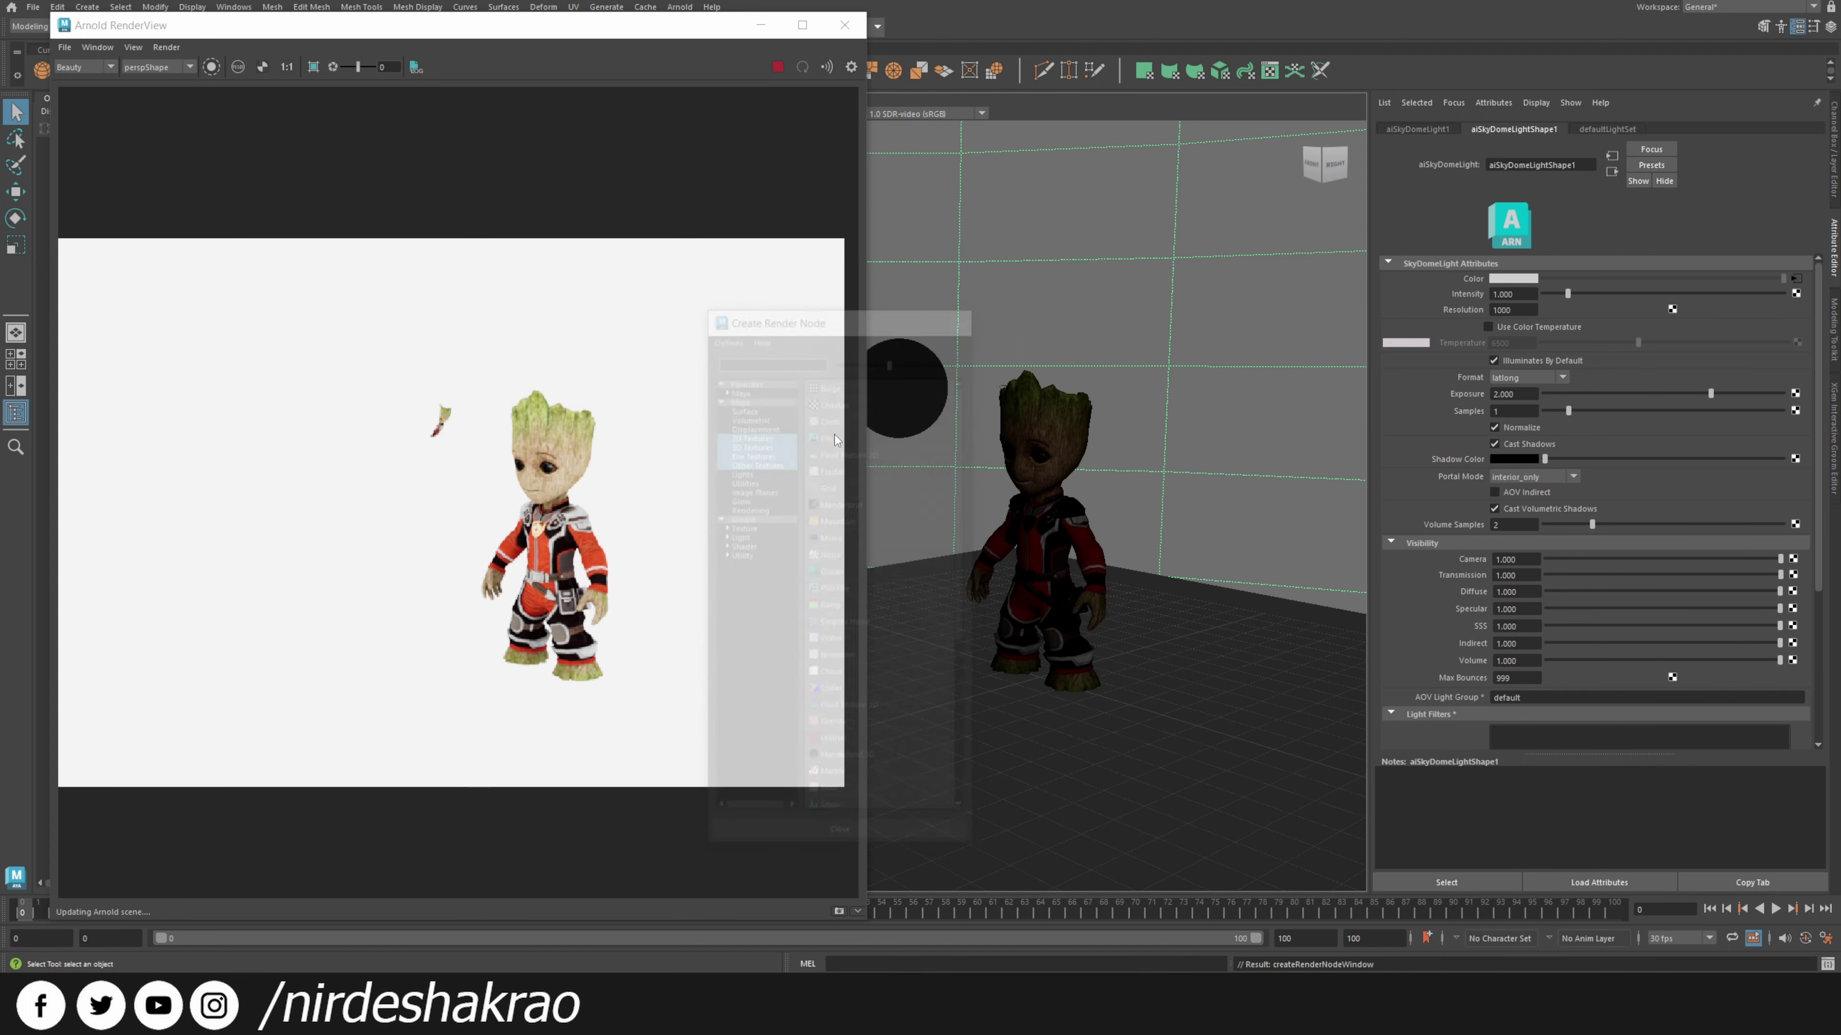
pyautogui.click(1805, 326)
pyautogui.doubleClick(325, 59)
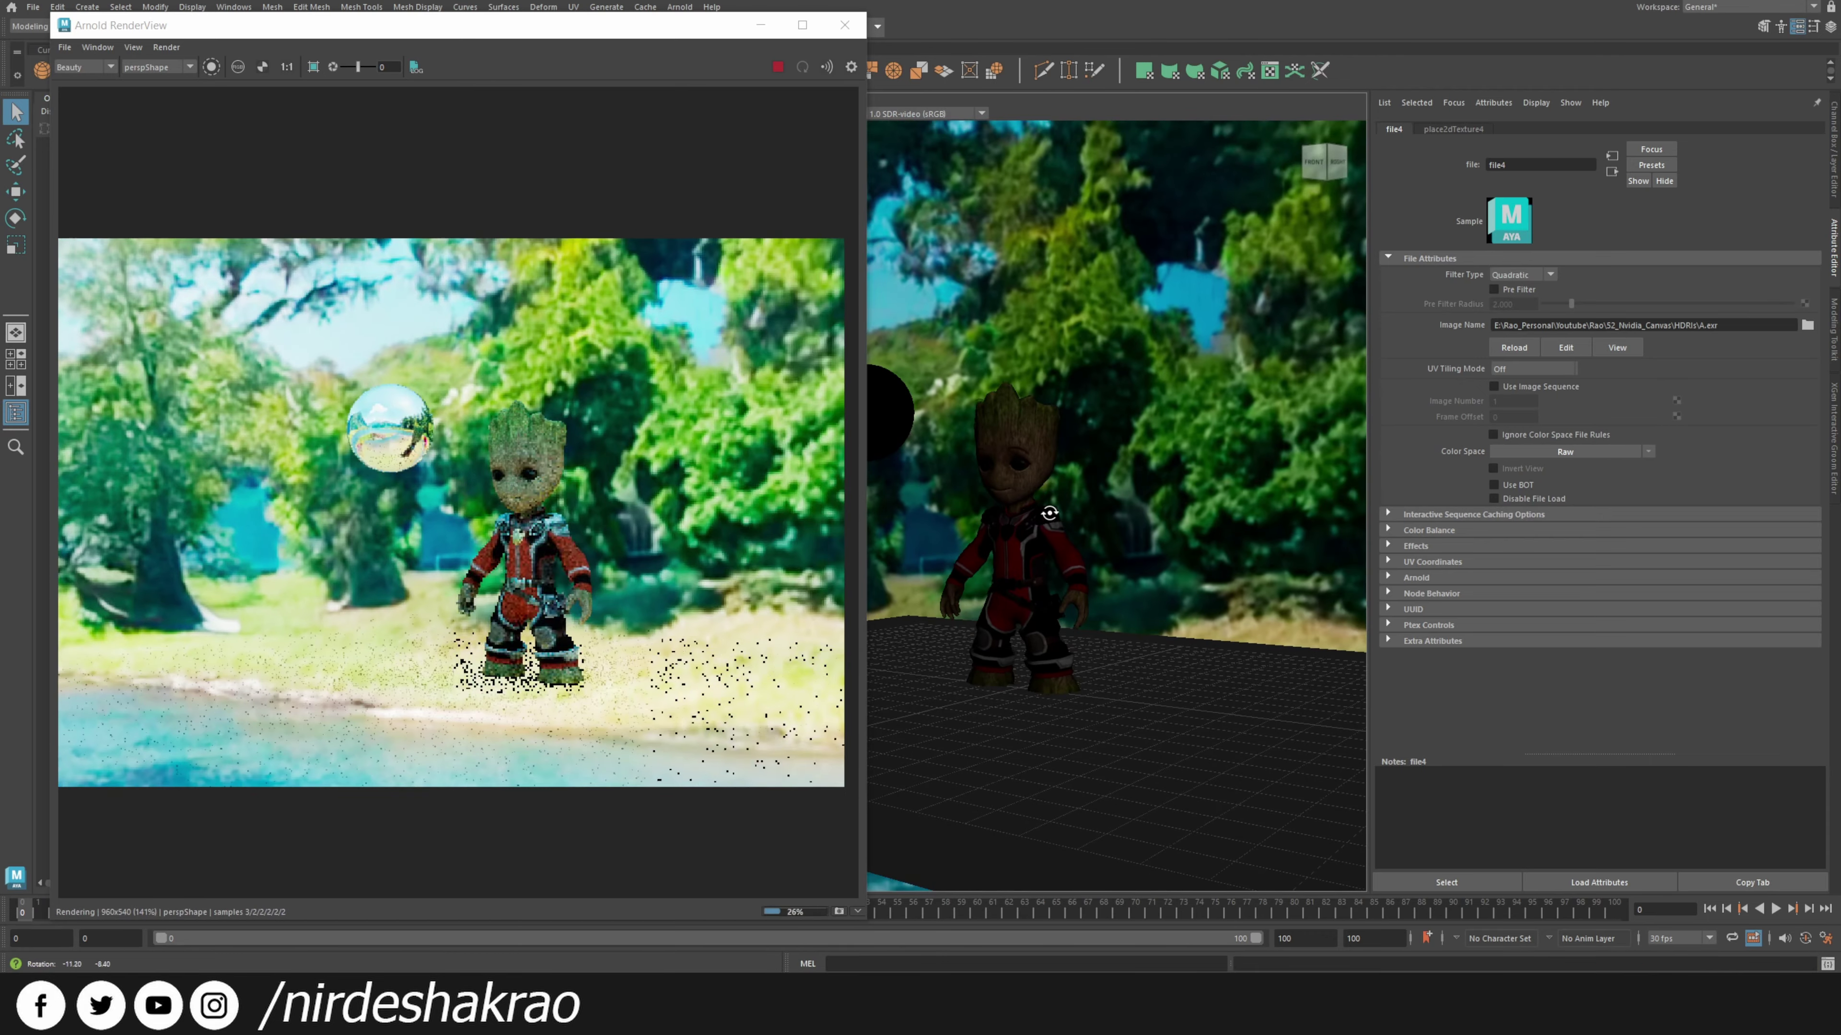
# Examine the panorama's reflections on the chrome sphere from close up in the Arnold render.
pyautogui.scroll(5, 1052, 358)
pyautogui.keyDown('alt'); pyautogui.moveTo(1071, 427); pyautogui.dragTo(1011, 331); pyautogui.keyUp('alt')
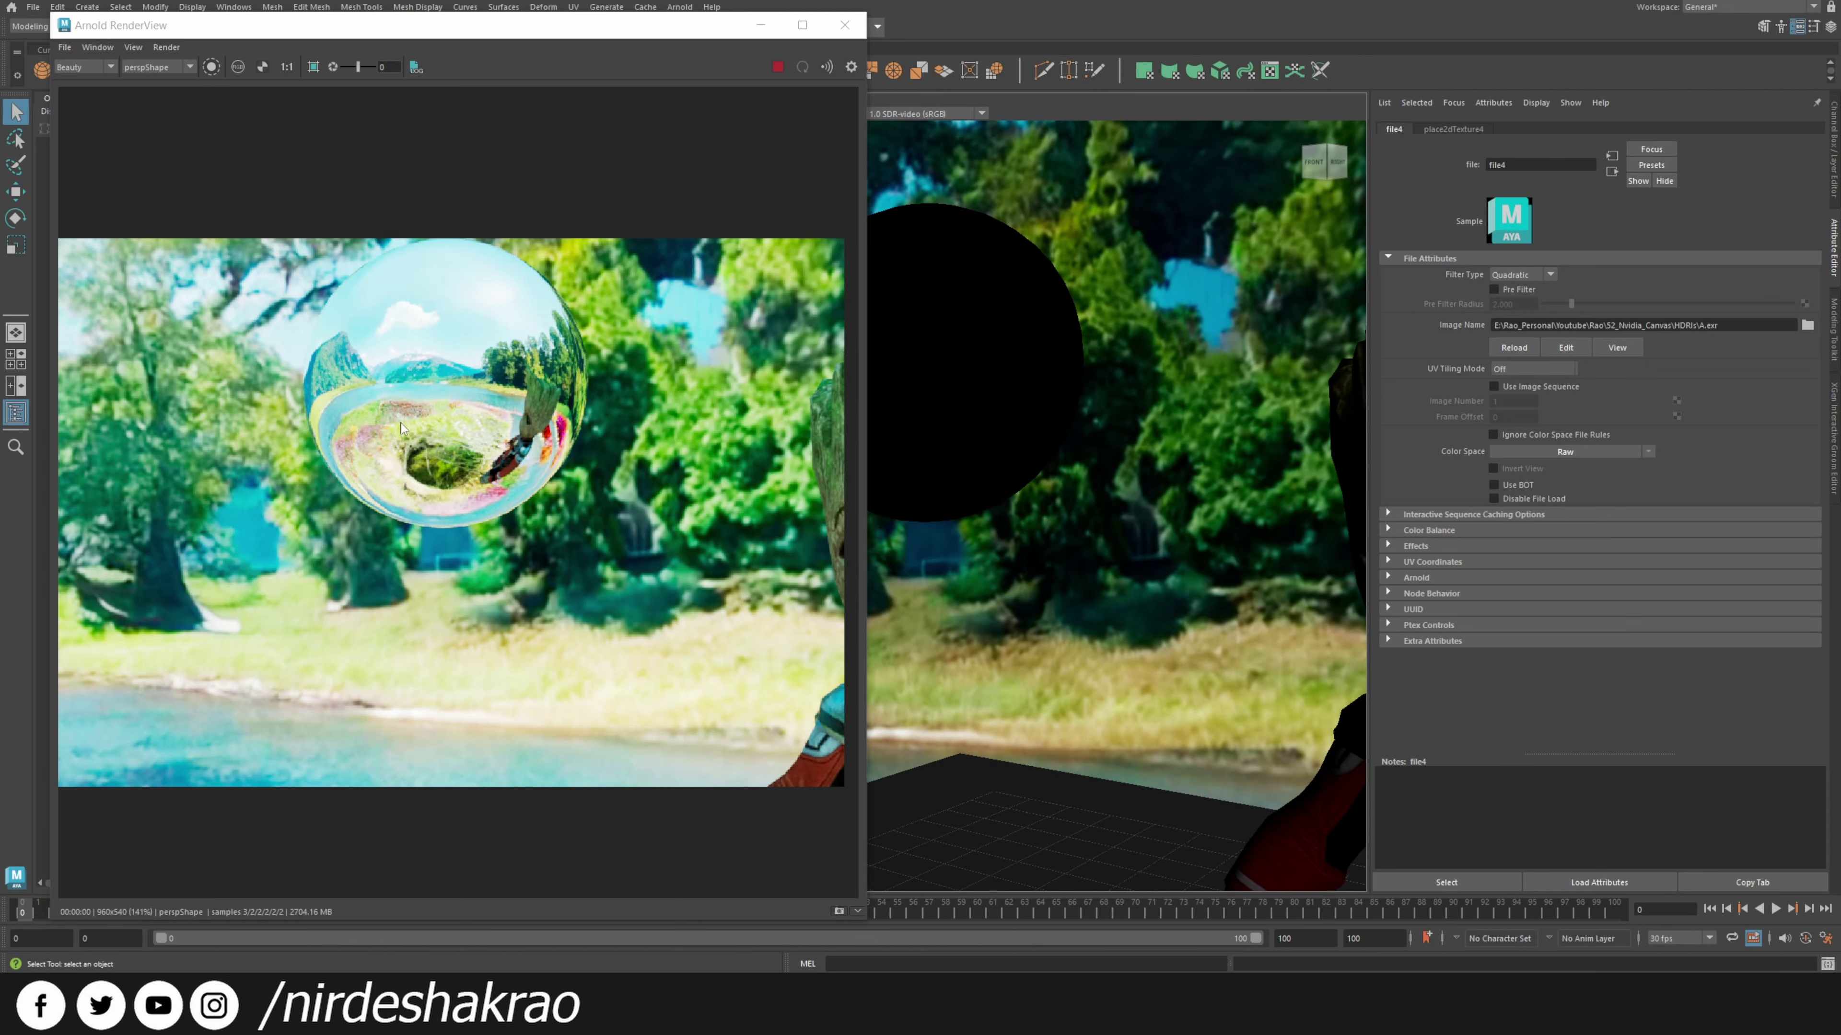
pyautogui.keyDown('alt'); pyautogui.moveTo(1025, 474); pyautogui.dragTo(1051, 624); pyautogui.keyUp('alt')
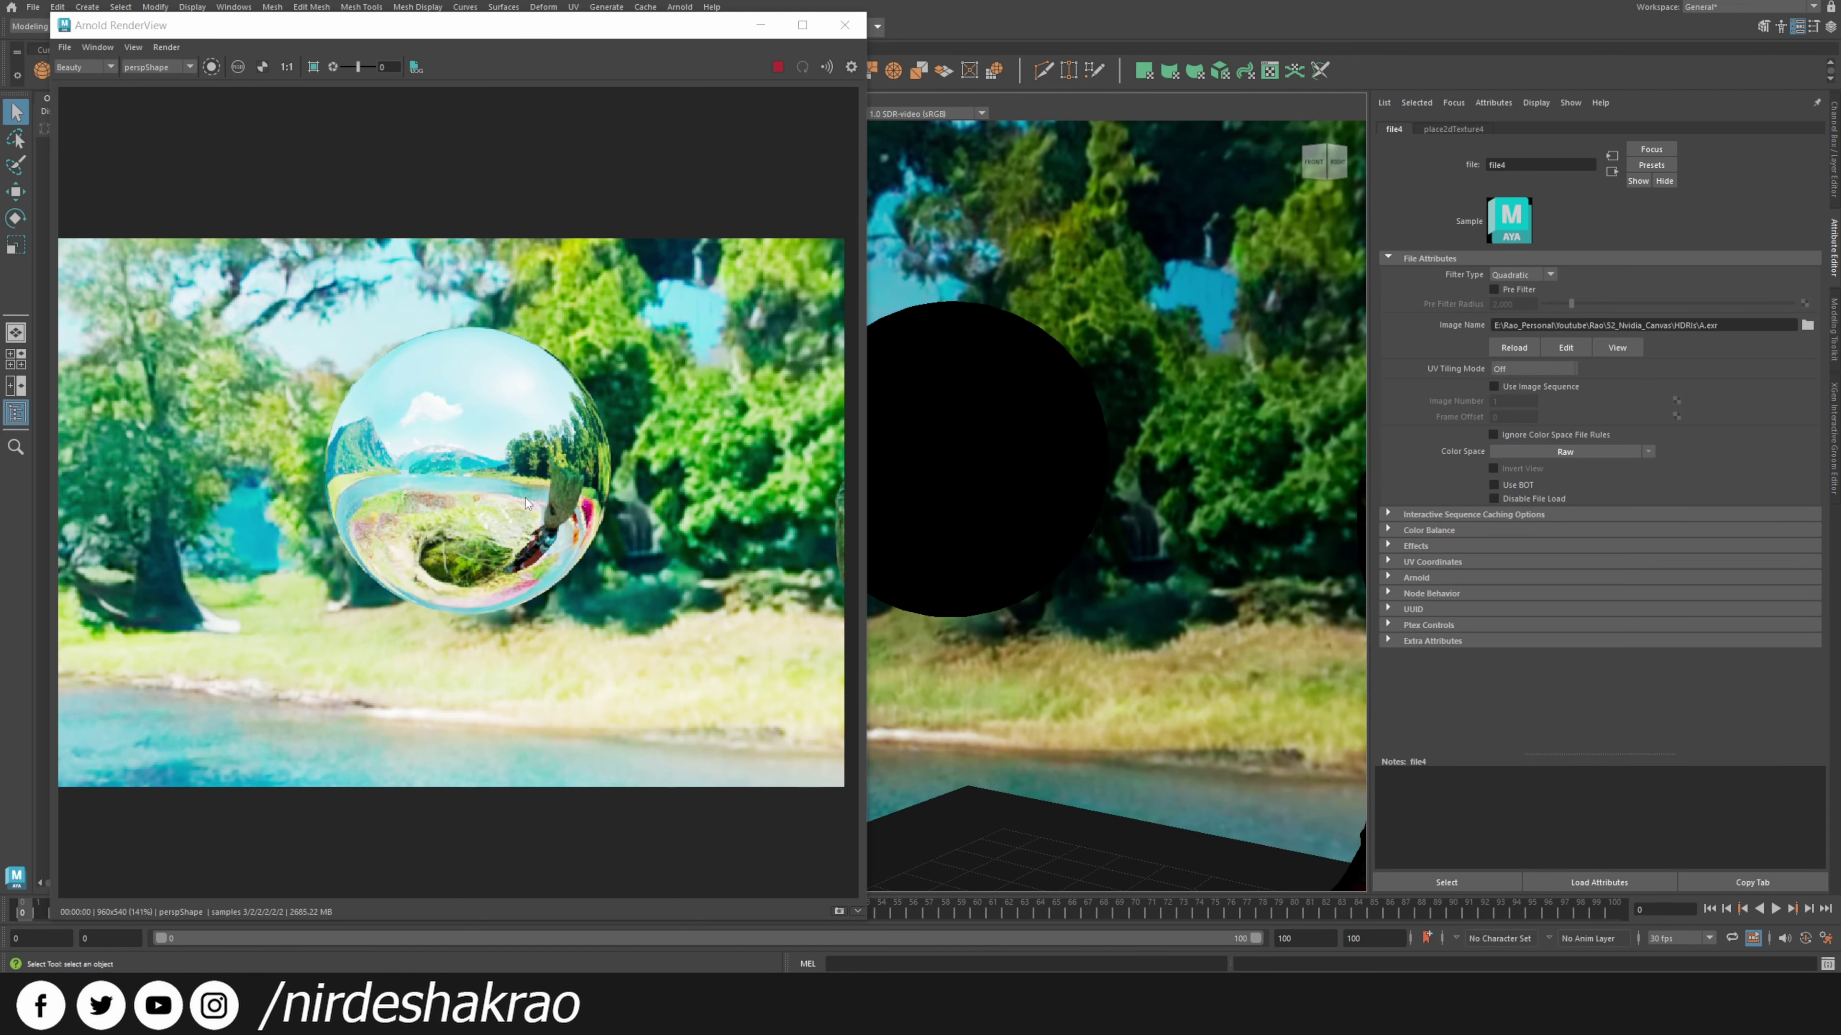
pyautogui.click(896, 478)
pyautogui.press('w')
pyautogui.keyDown('alt'); pyautogui.moveTo(957, 484); pyautogui.dragTo(1054, 468); pyautogui.keyUp('alt')
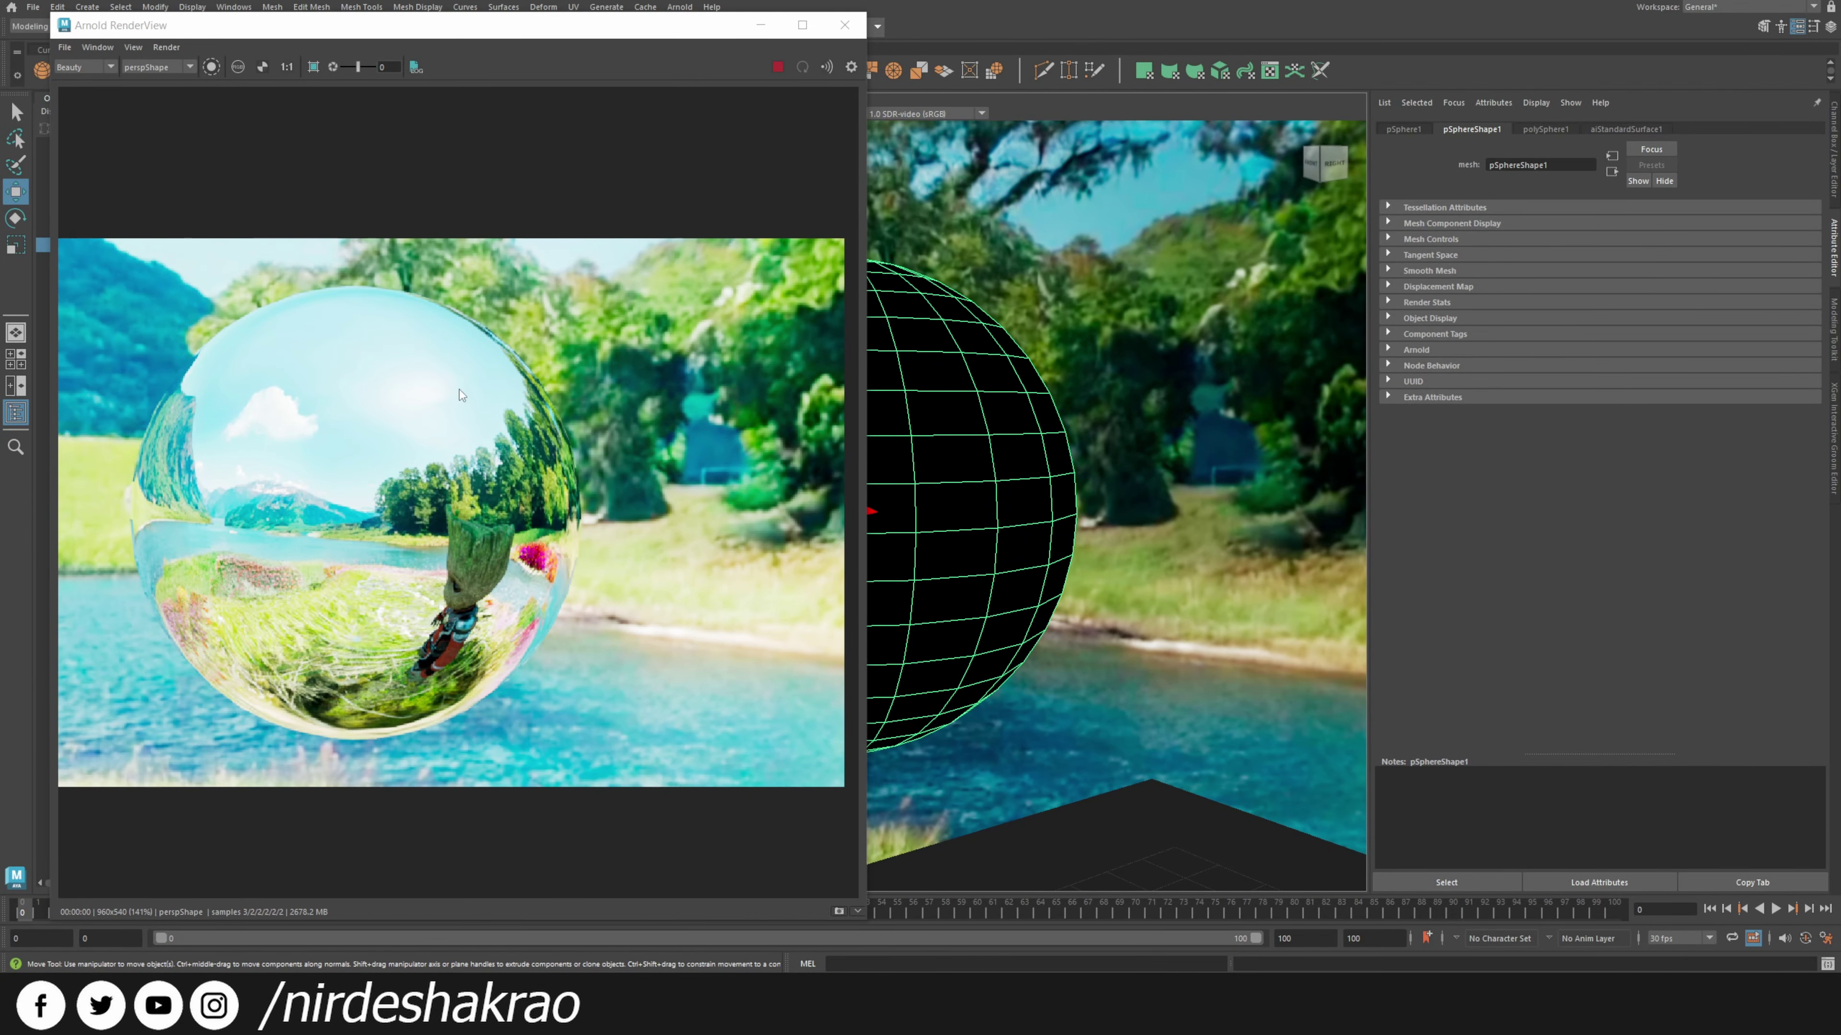
pyautogui.keyDown('alt'); pyautogui.moveTo(913, 501); pyautogui.dragTo(1333, 221); pyautogui.keyUp('alt')
# Examine how the panorama lights the character's face and upper body in the Arnold render.
pyautogui.scroll(-5, 1126, 483)
pyautogui.click(1034, 457)
pyautogui.scroll(3, 1031, 457)
pyautogui.scroll(2, 1087, 391)
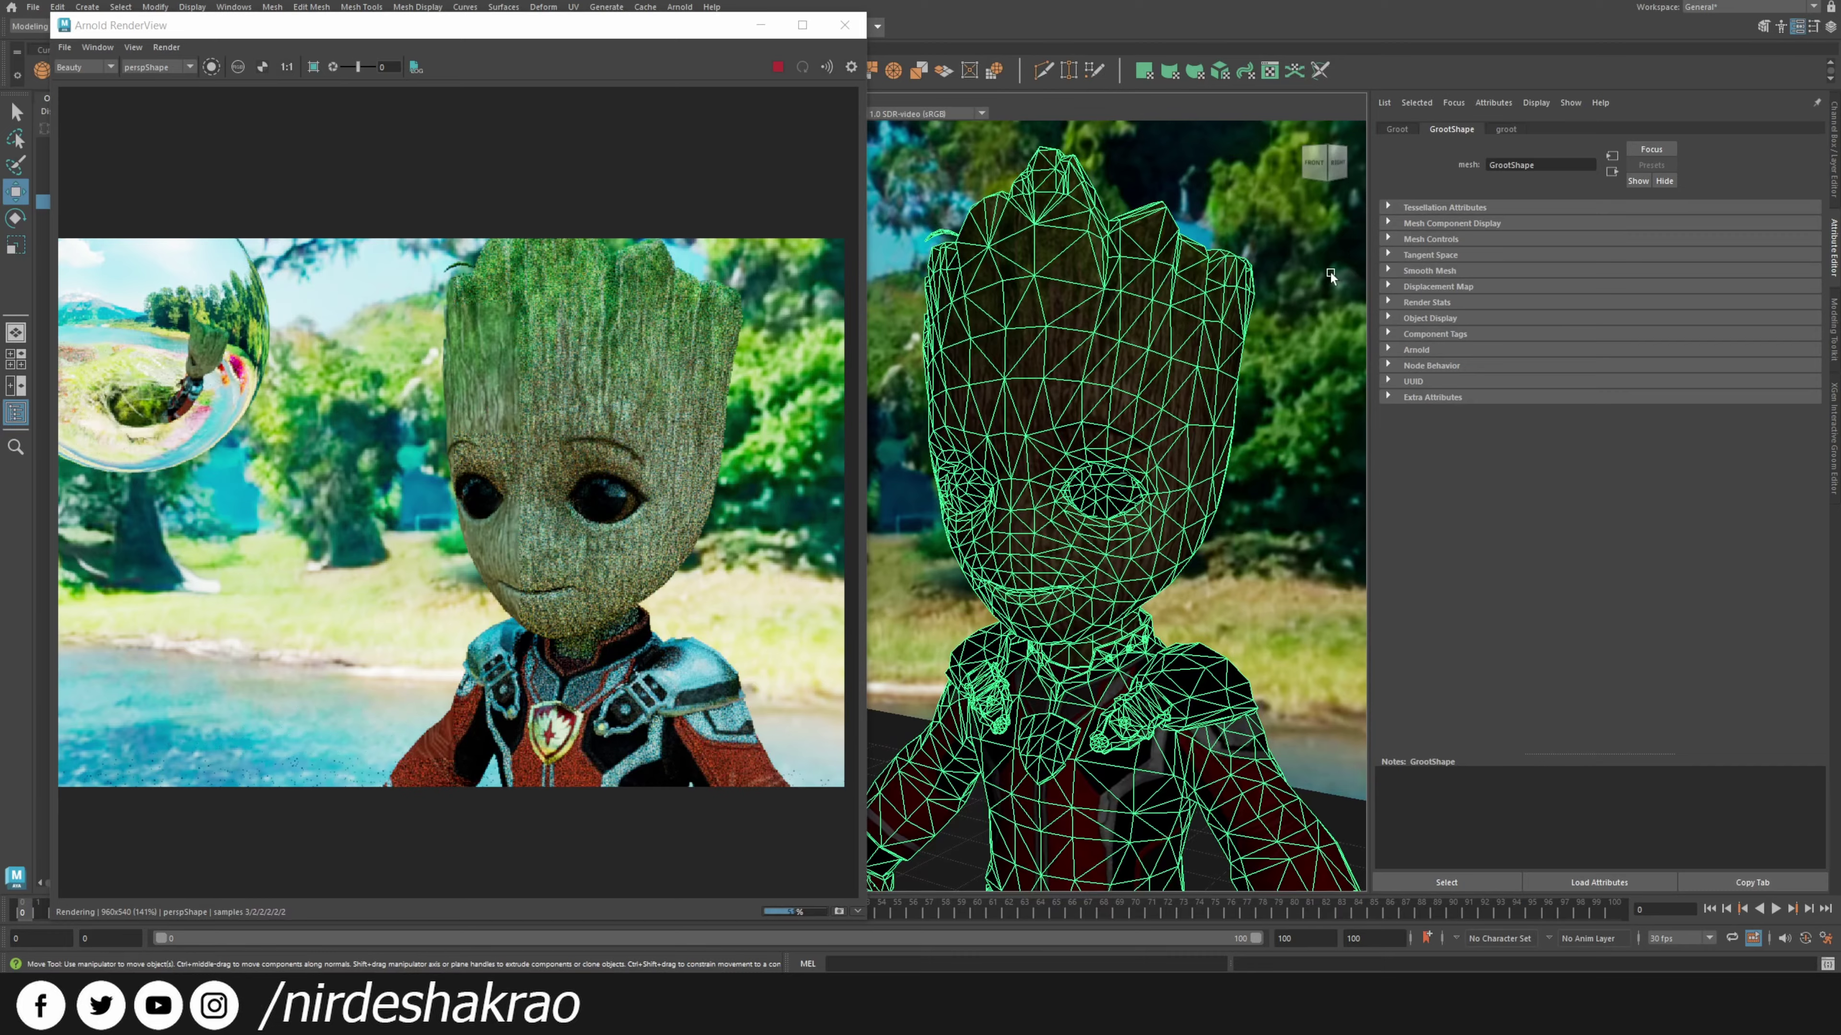
pyautogui.keyDown('alt'); pyautogui.moveTo(1164, 599); pyautogui.dragTo(1151, 557); pyautogui.keyUp('alt')
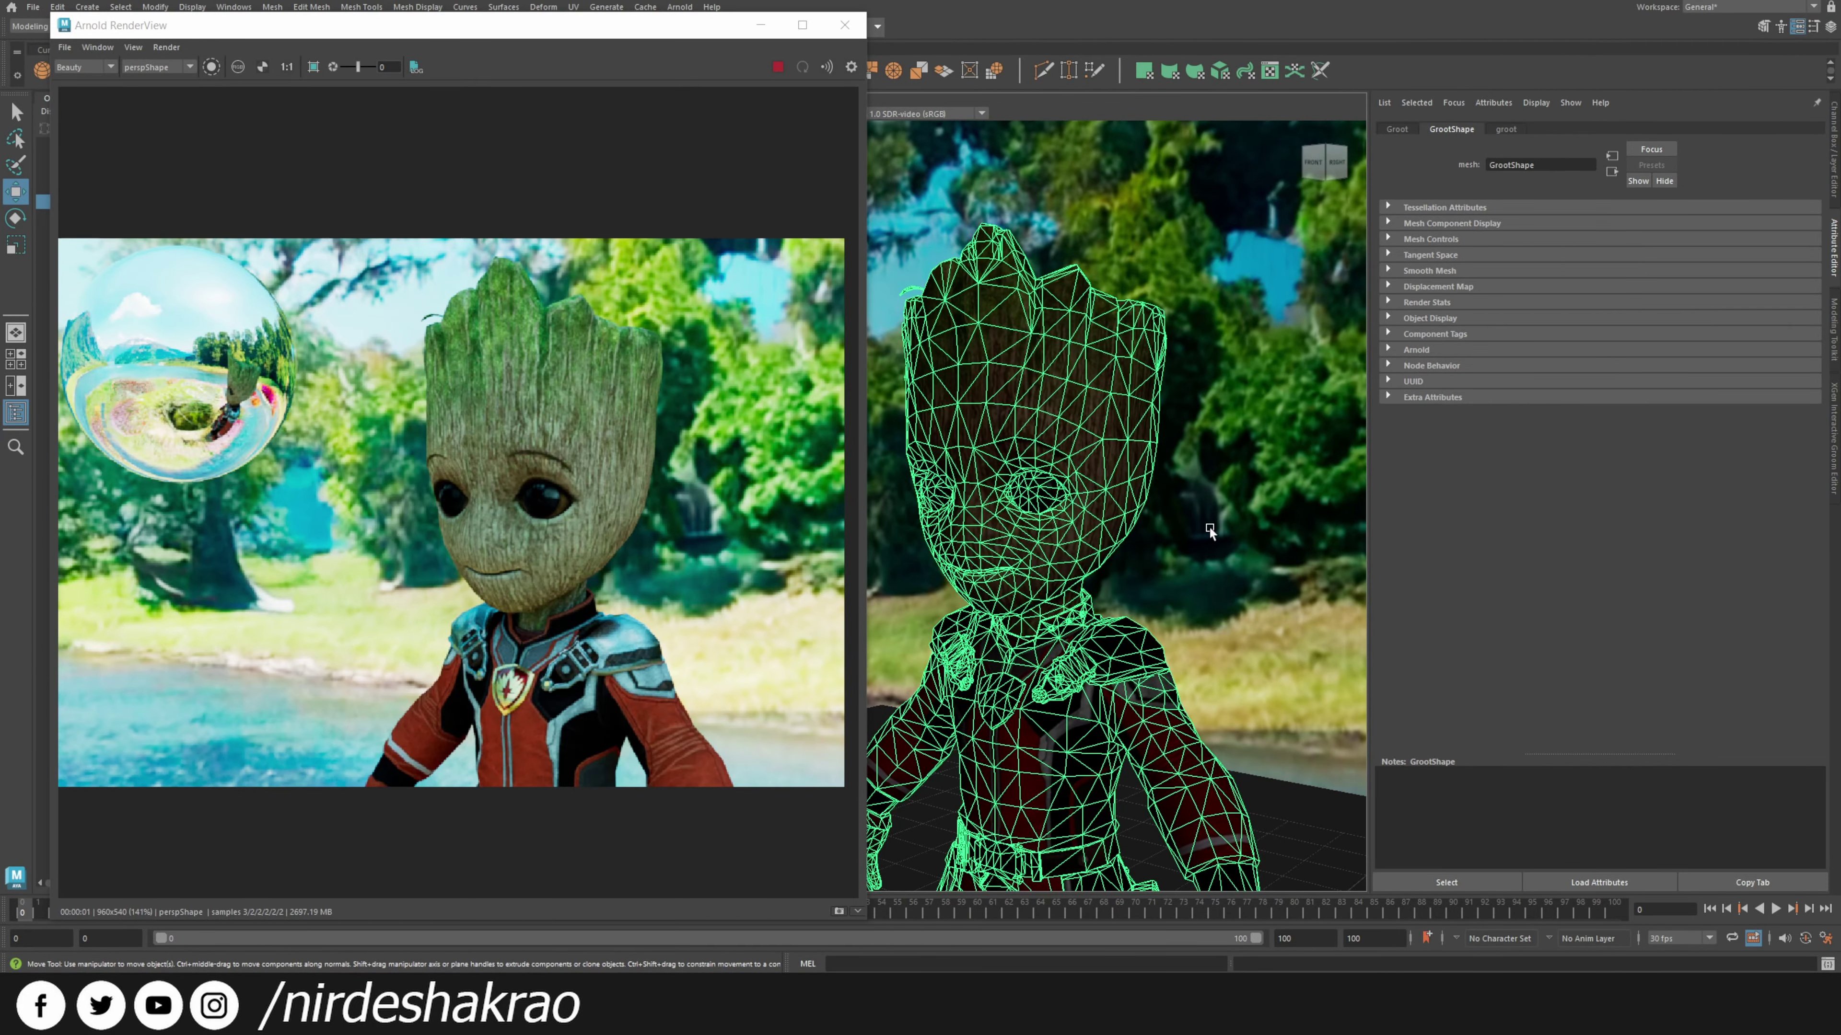
# Try a stronger exposure and 2 on the sky dome light, settling on an exposure of 2.2.
pyautogui.click(1258, 401)
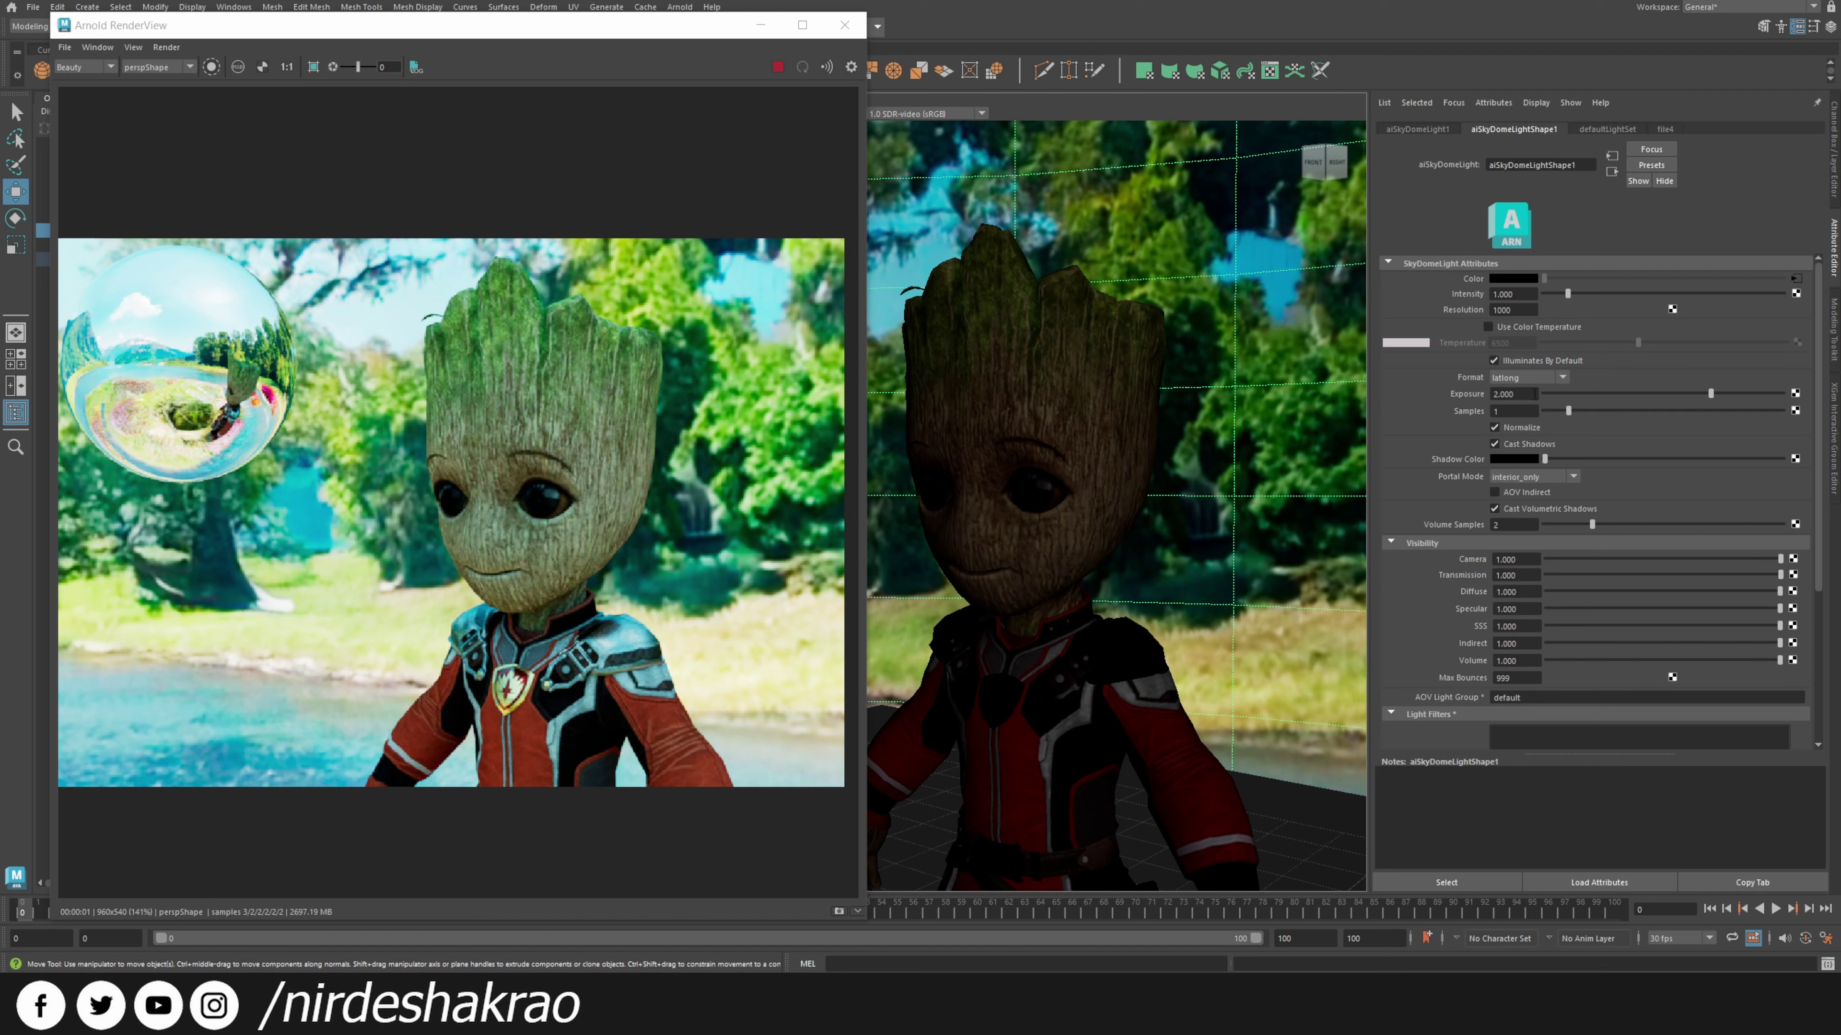
pyautogui.moveTo(1712, 395); pyautogui.dragTo(1740, 399)
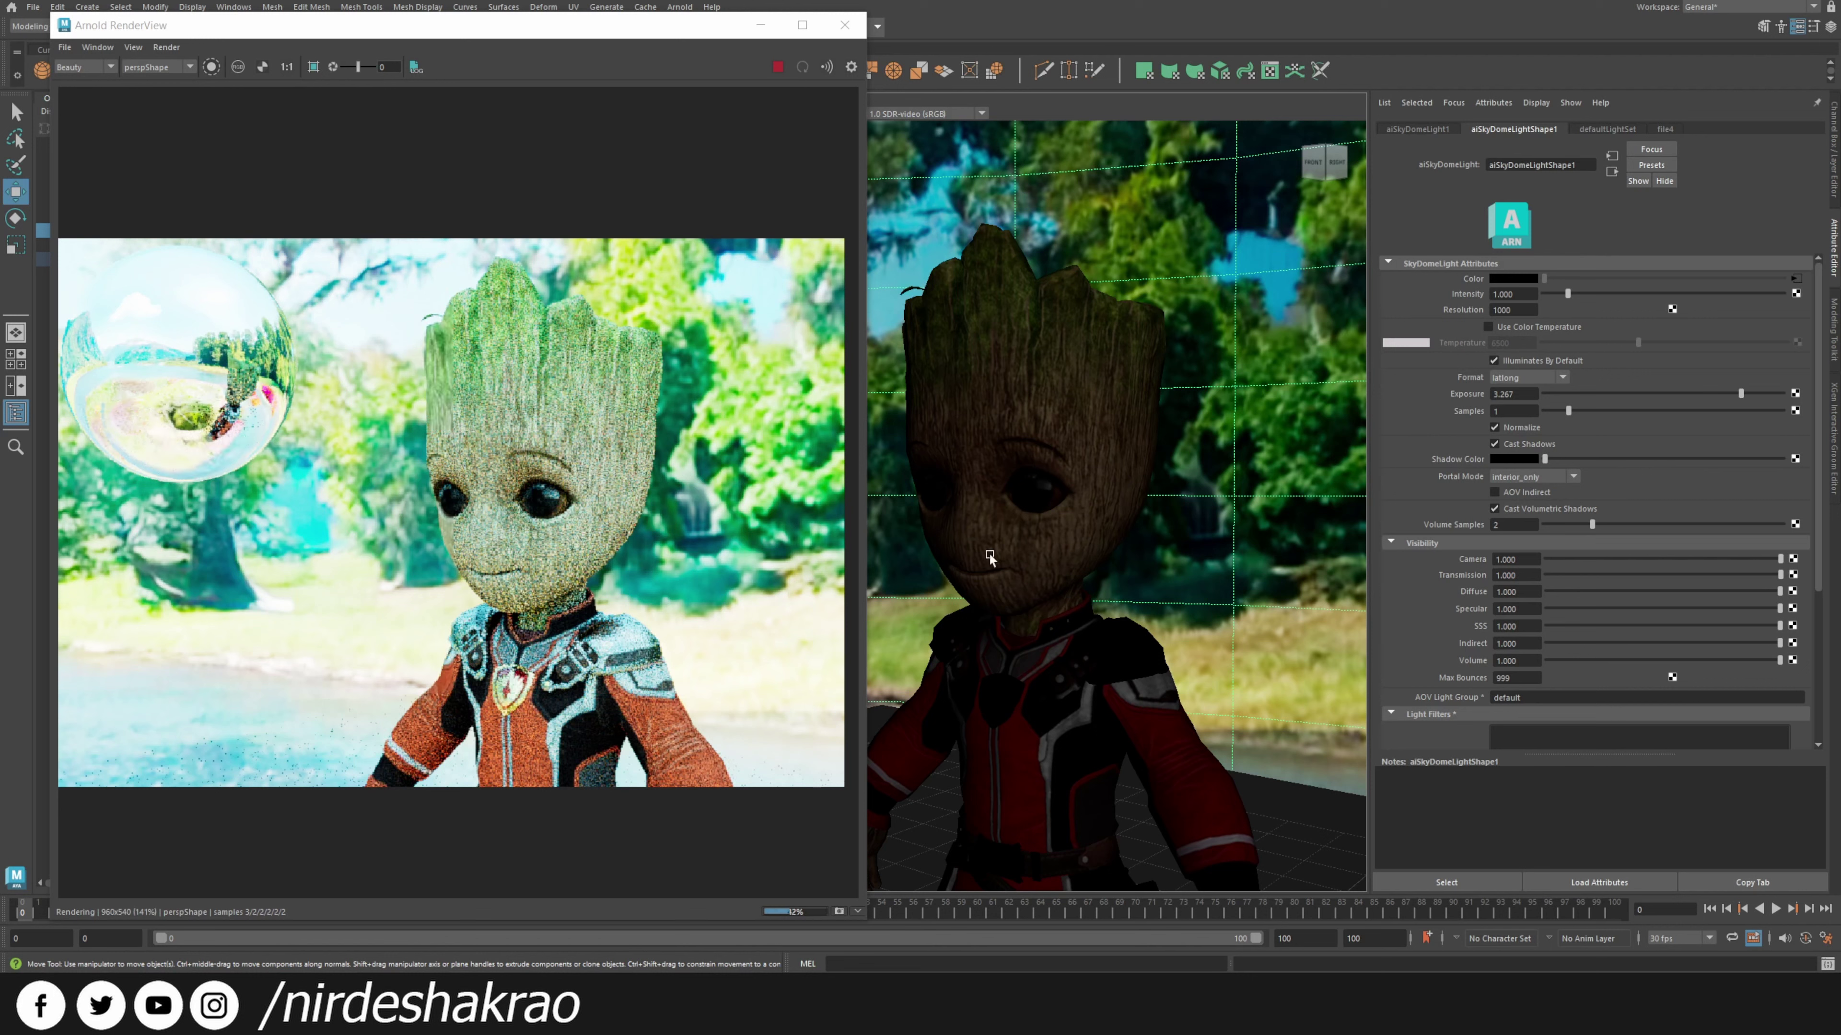
pyautogui.doubleClick(1534, 393)
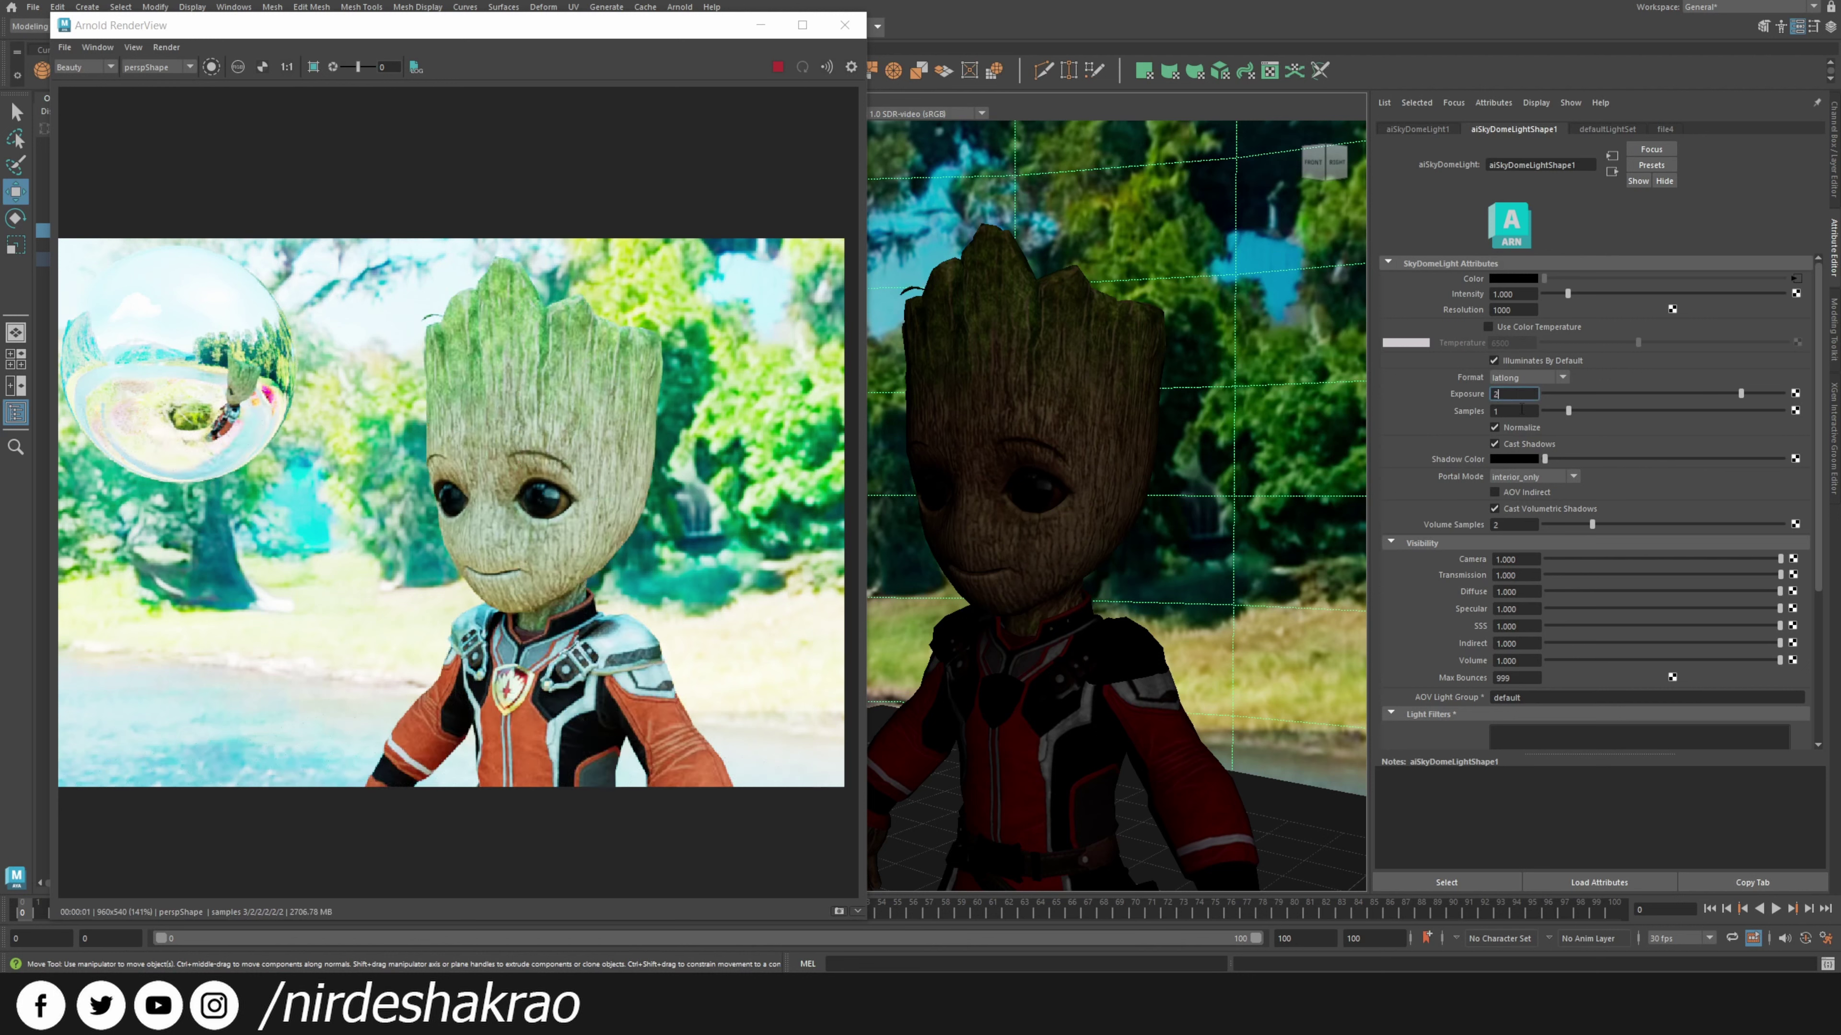
pyautogui.press('Return')
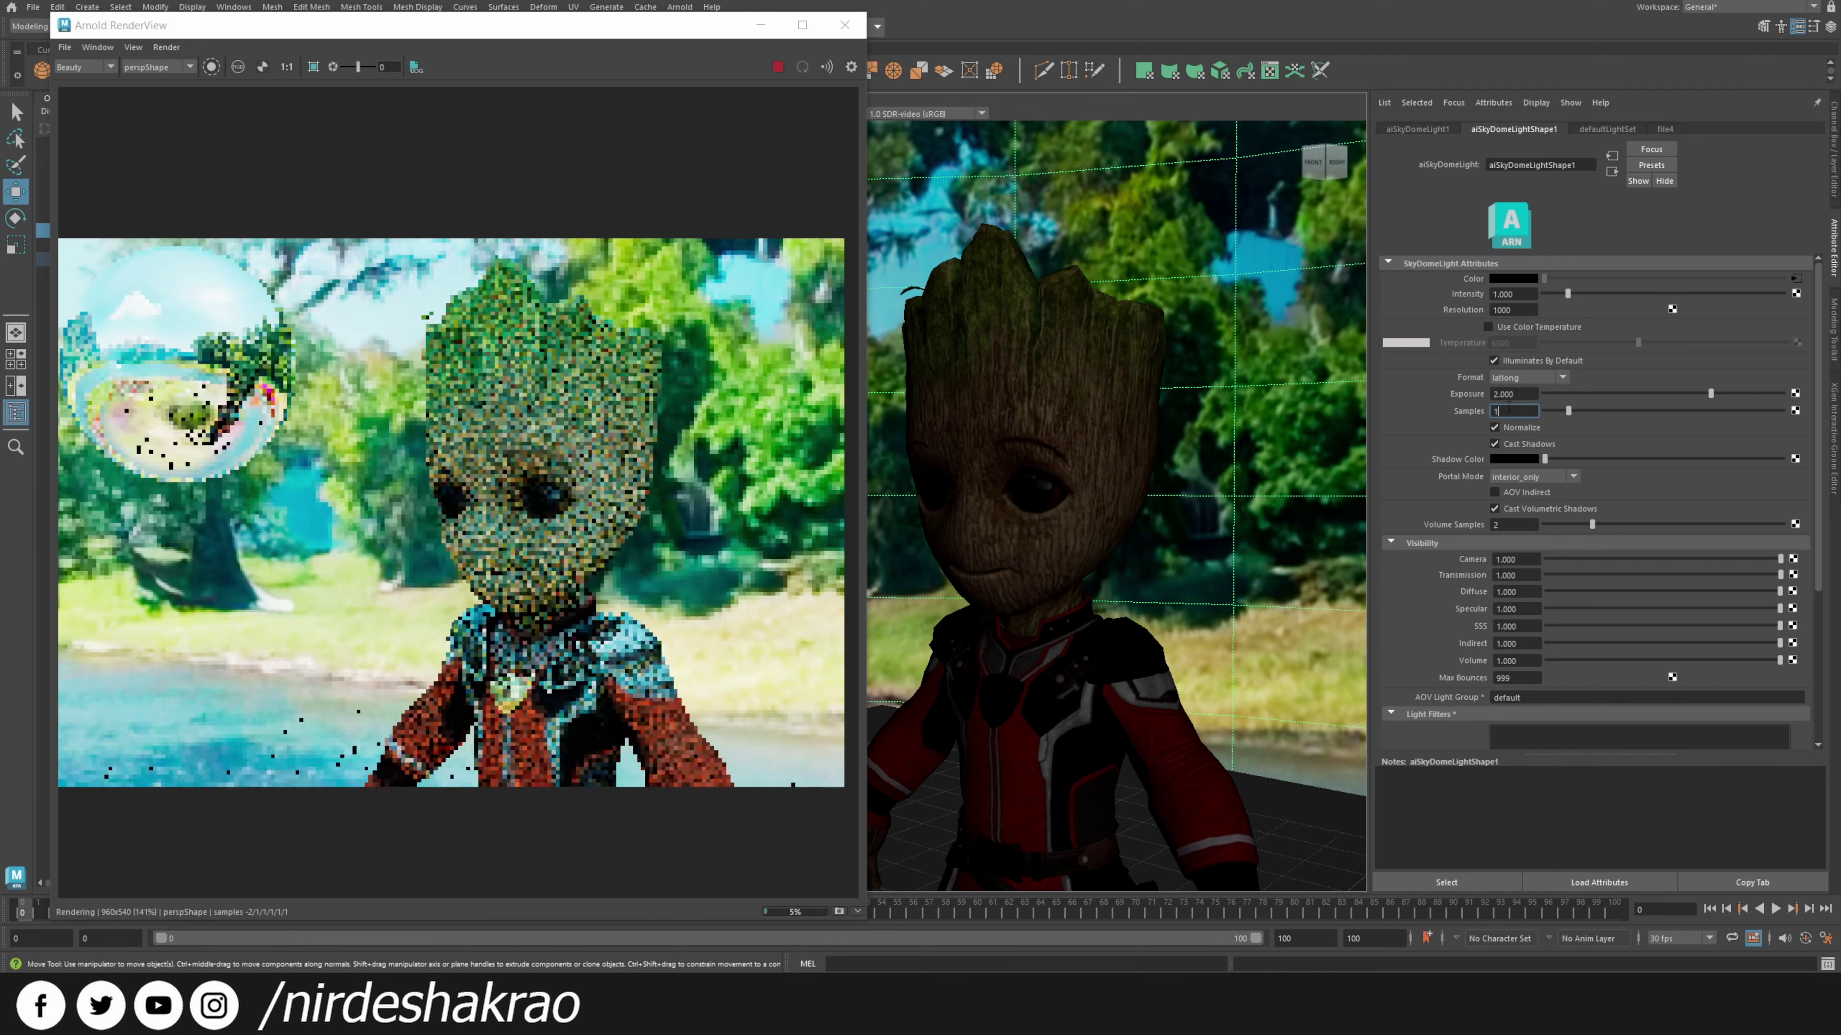
pyautogui.write('2.2')
pyautogui.press('Return')
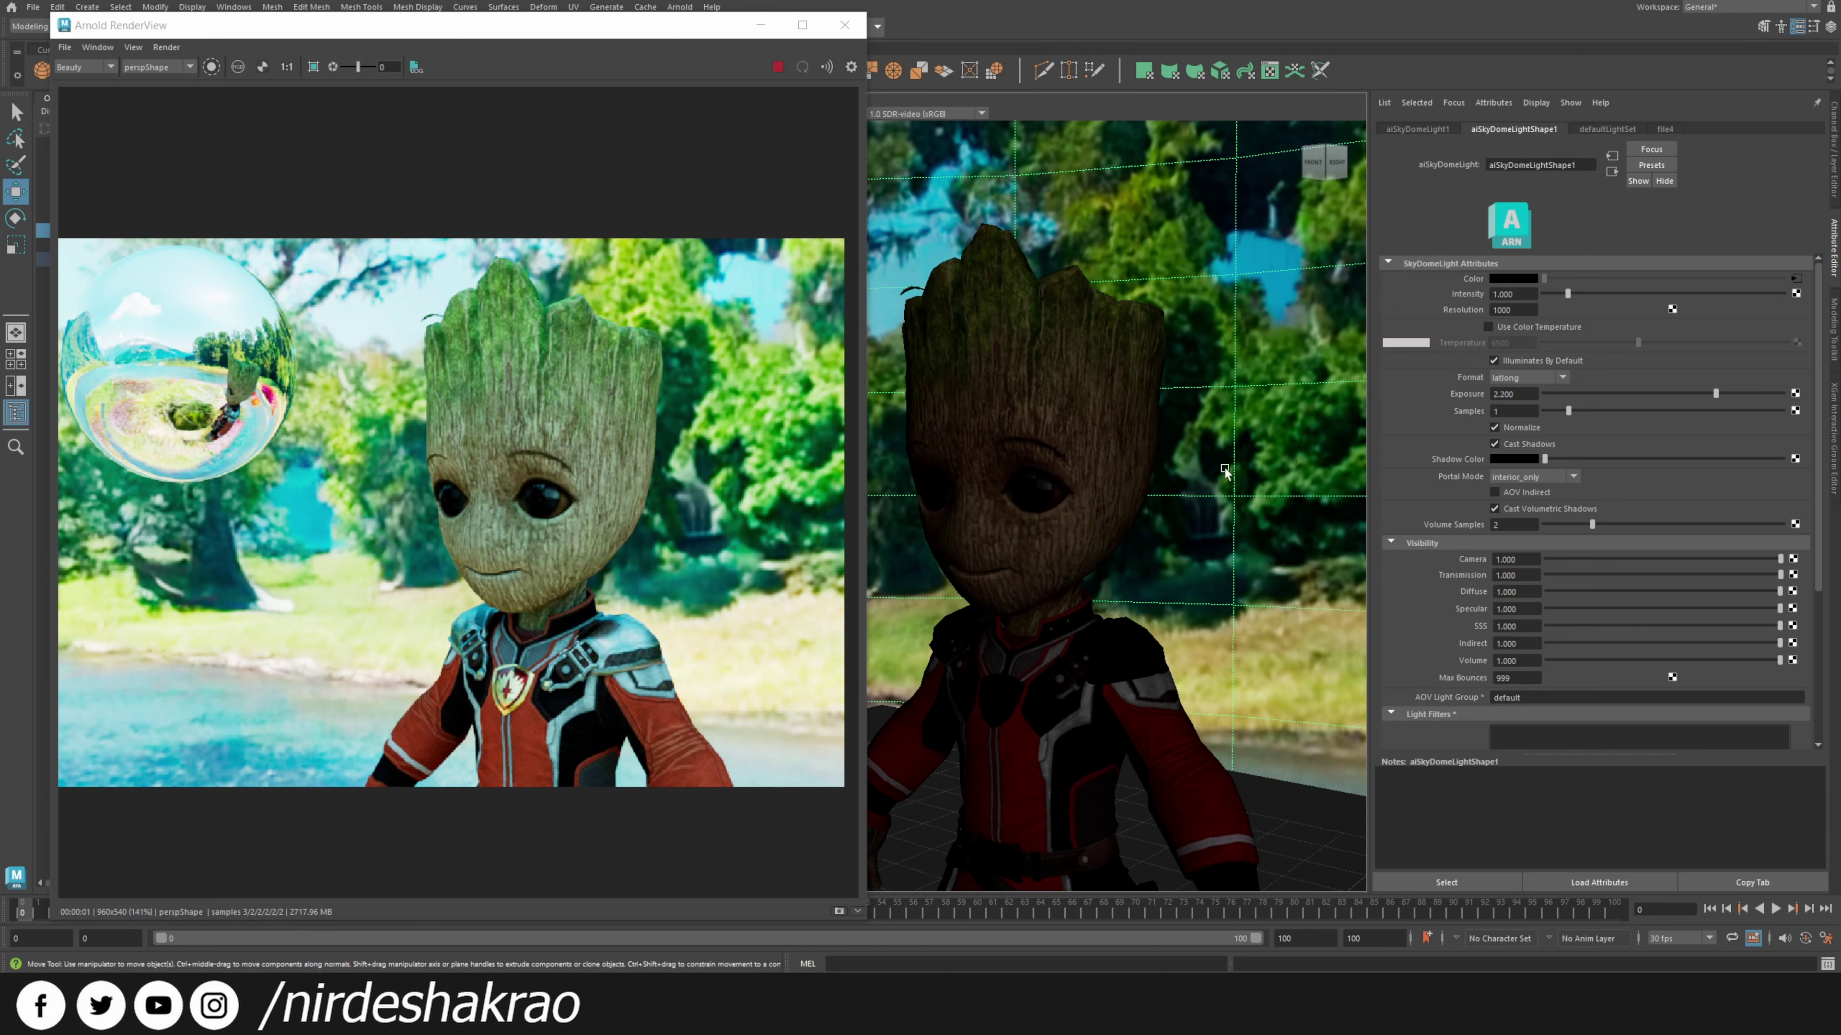
# Replace the sky dome light's color texture with B.exr and frame the character and sphere close up.
pyautogui.scroll(-5, 1159, 493)
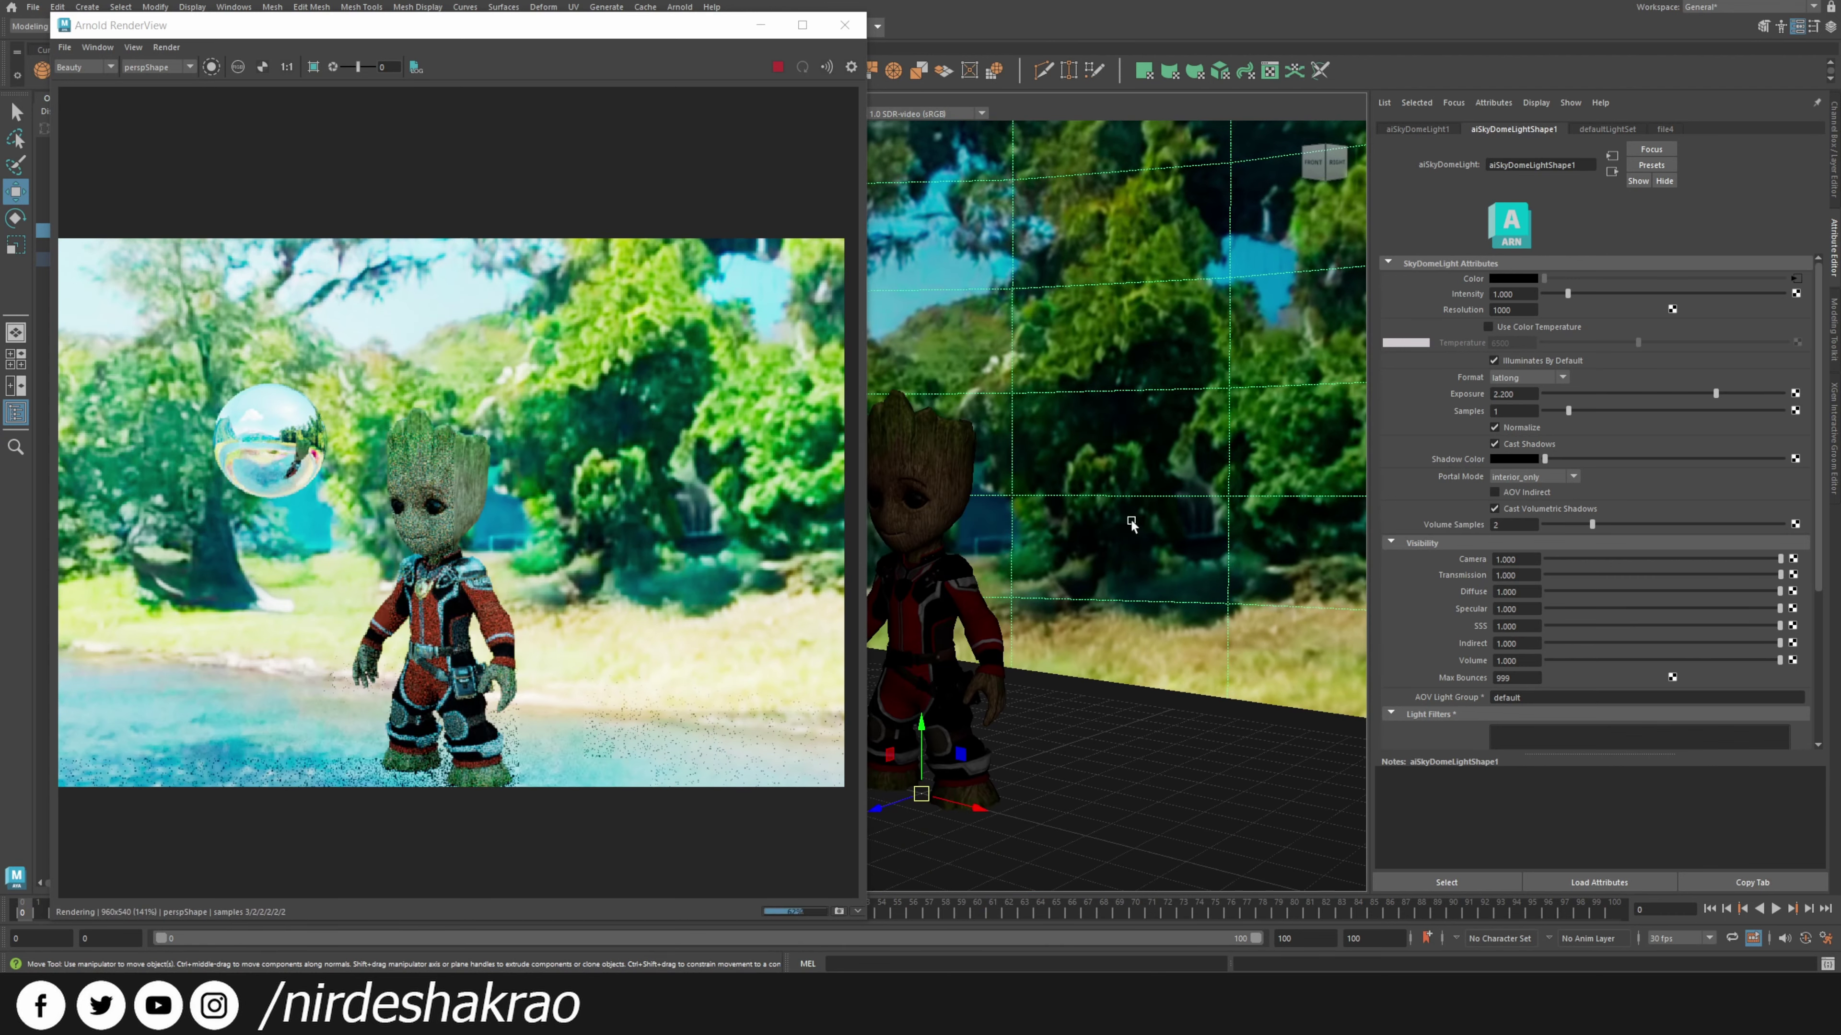
pyautogui.scroll(3, 1156, 502)
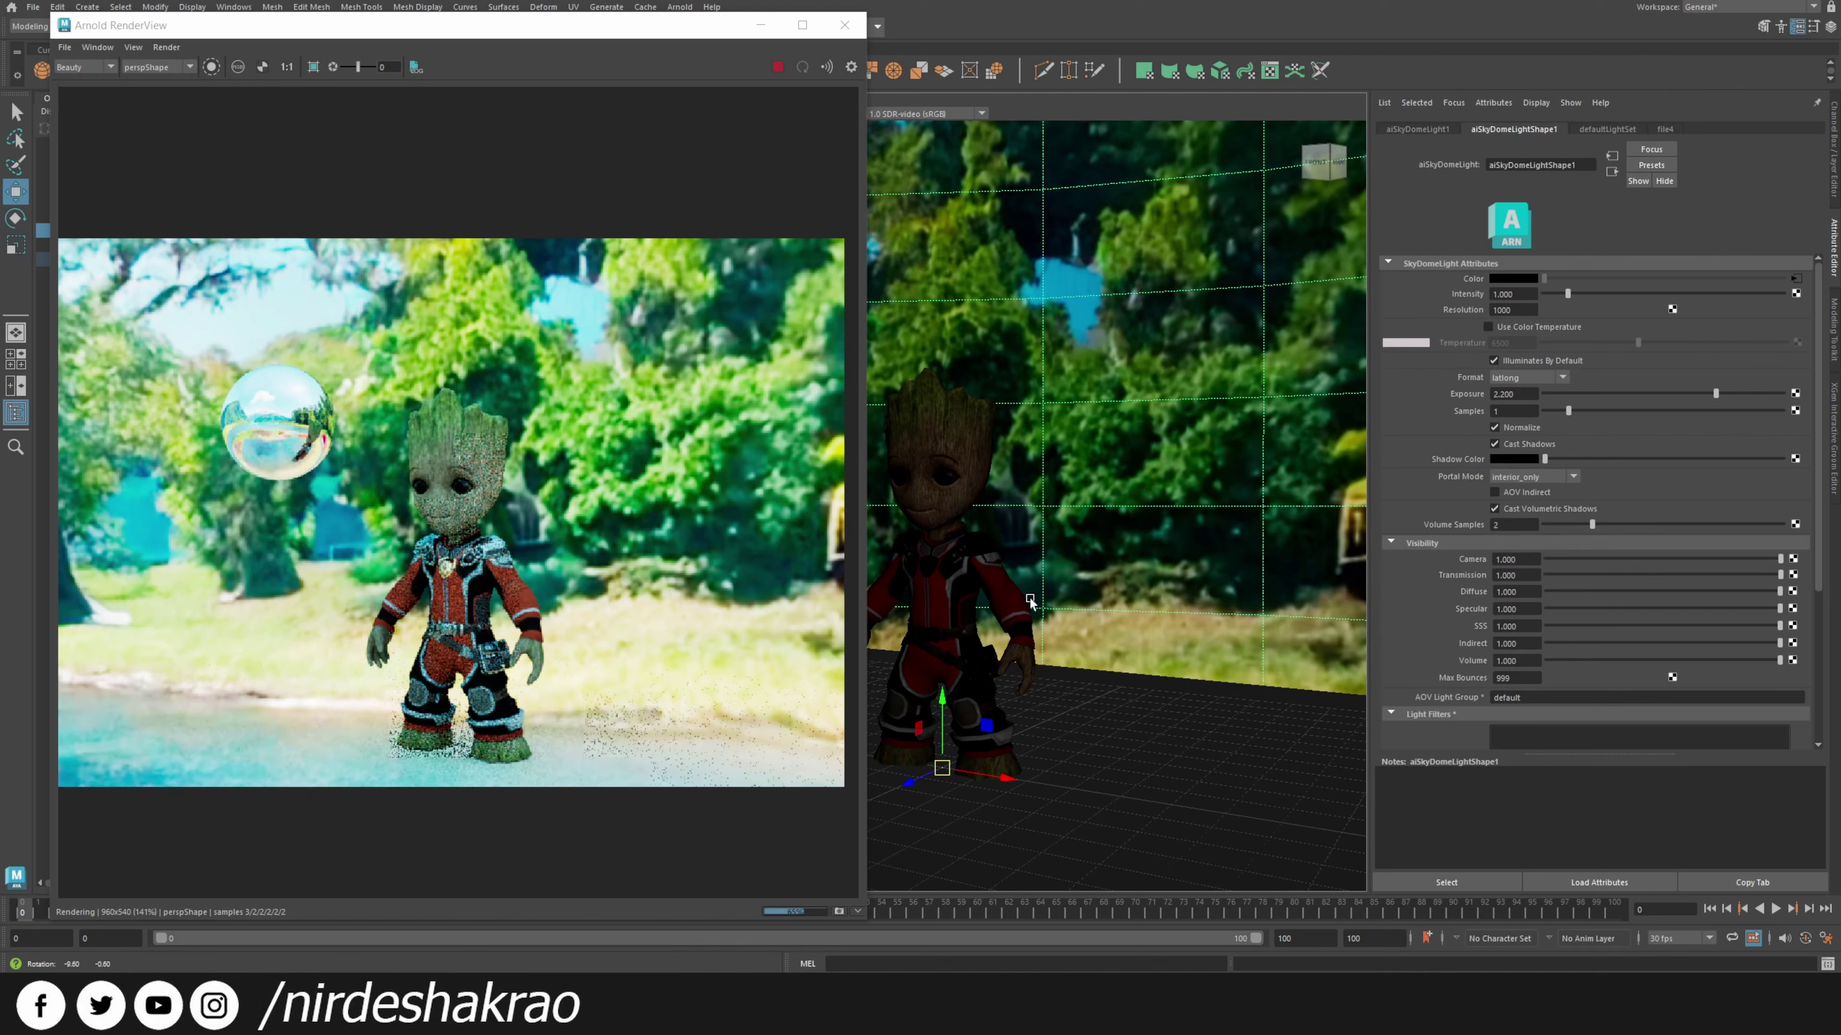
pyautogui.click(1796, 278)
pyautogui.click(1807, 325)
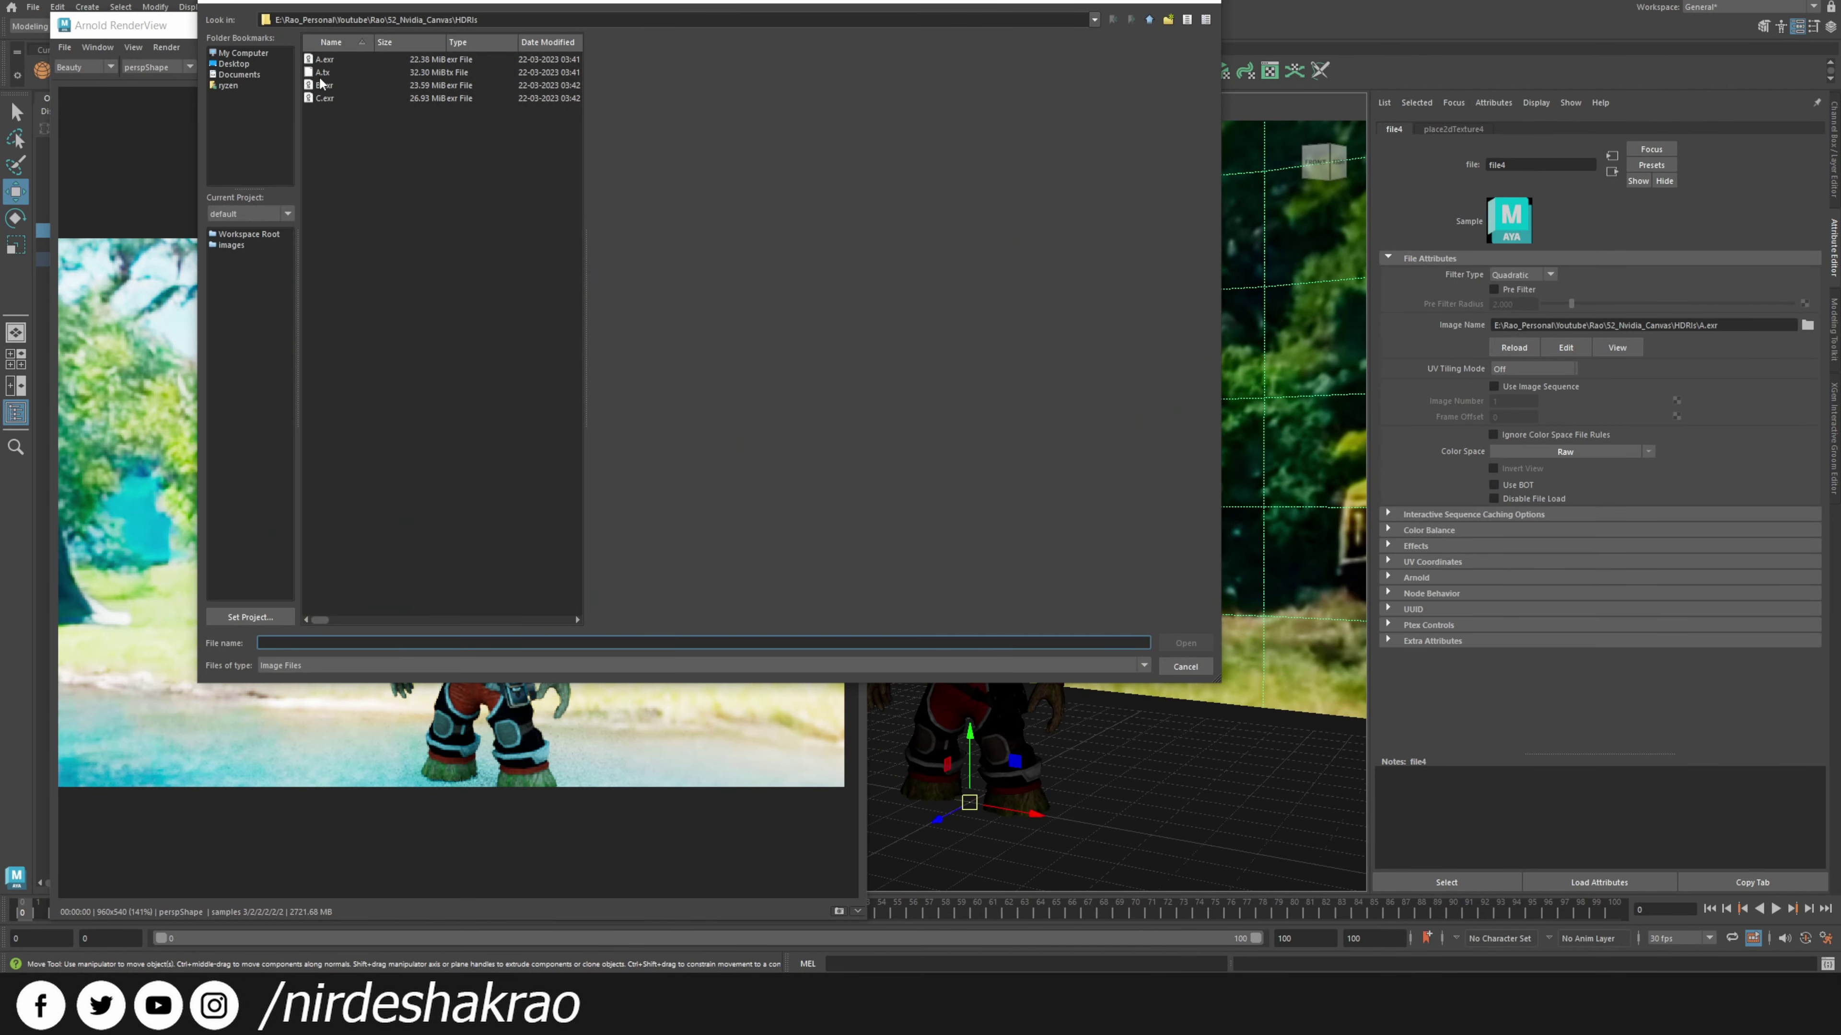
pyautogui.doubleClick(335, 86)
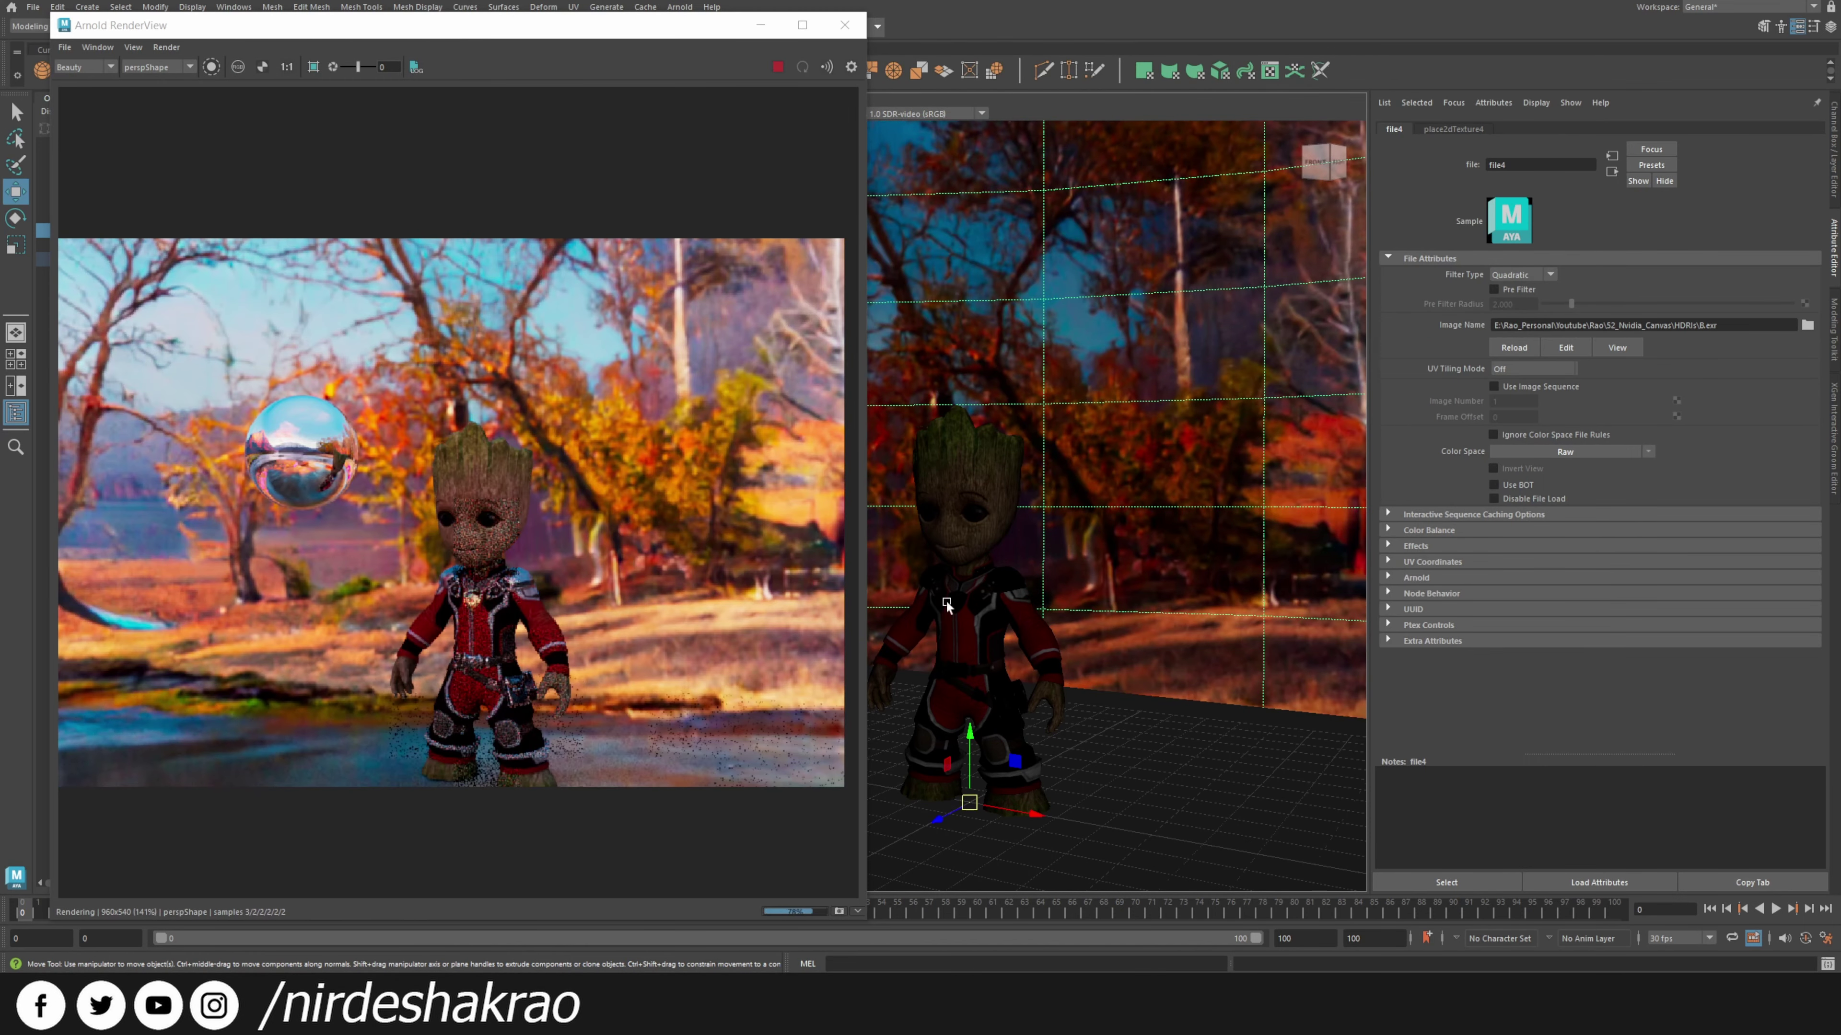
pyautogui.scroll(6, 1160, 624)
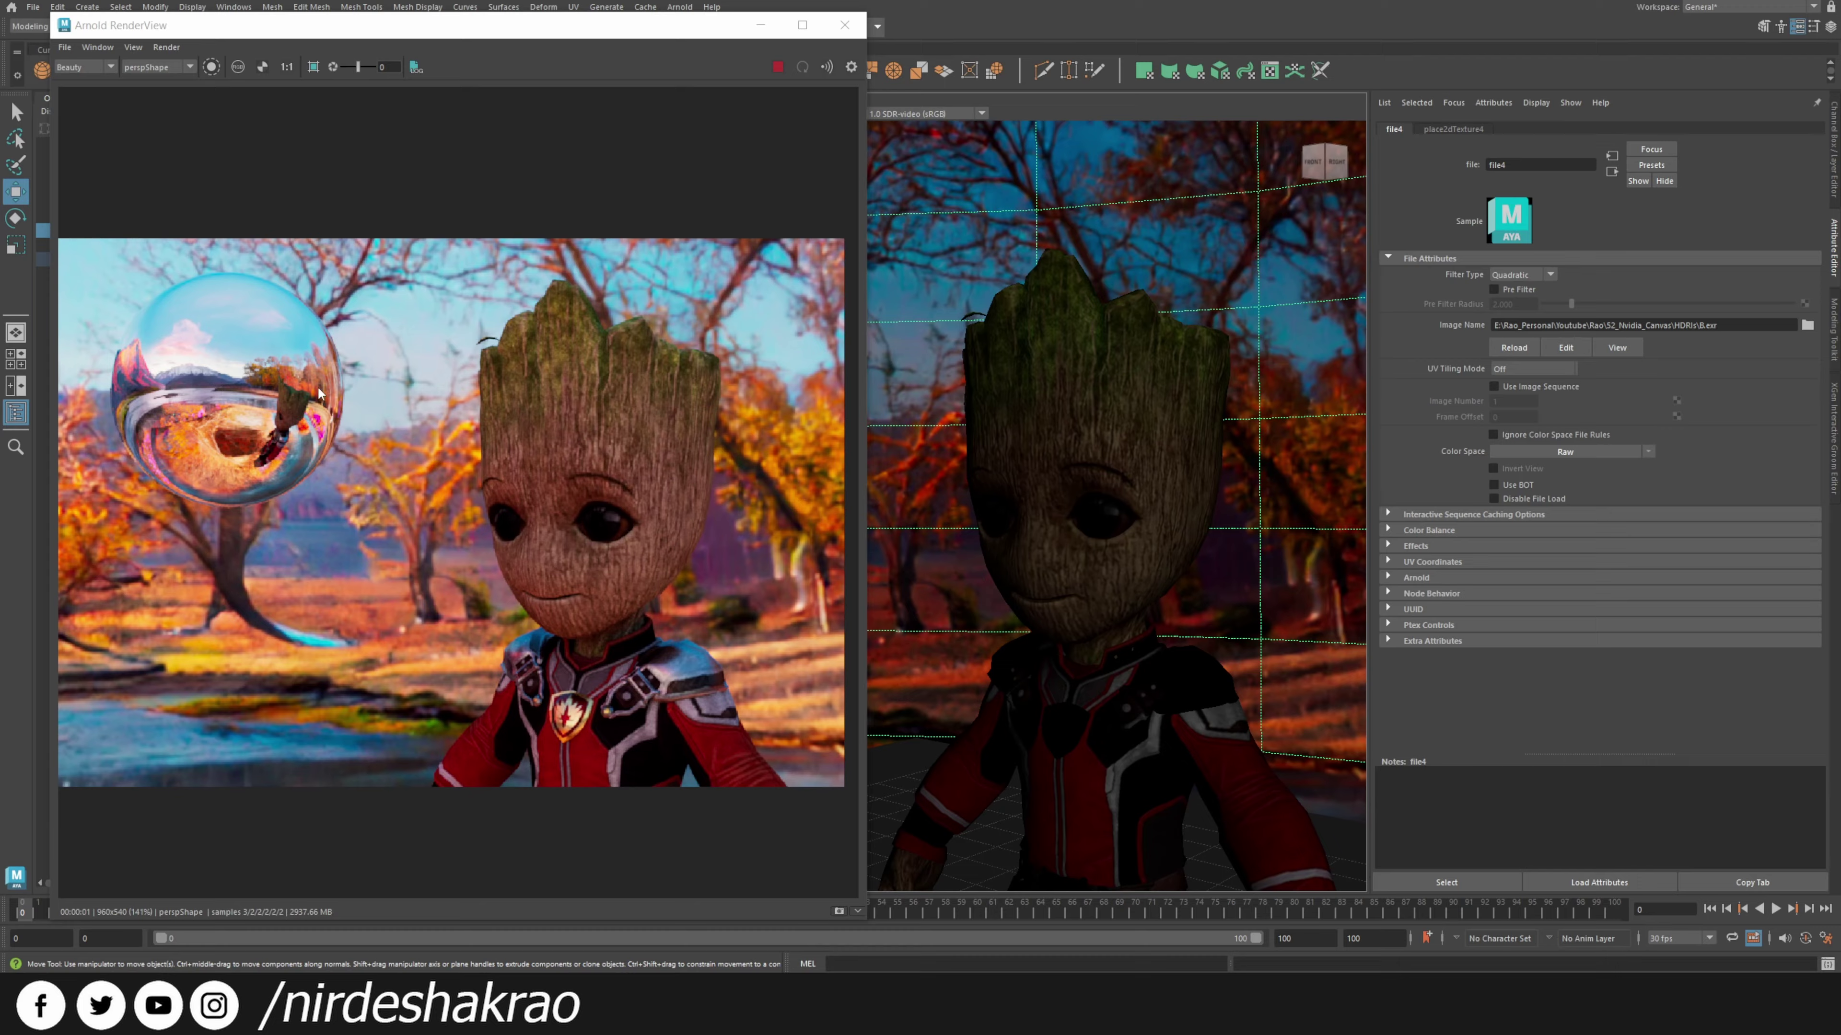
# Examine the character and chrome sphere under the autumn panorama from behind and from the front in the Arnold render.
pyautogui.keyDown('alt'); pyautogui.moveTo(985, 489); pyautogui.dragTo(1104, 624); pyautogui.keyUp('alt')
pyautogui.moveTo(1068, 613)
pyautogui.keyDown('alt'); pyautogui.mouseDown()
pyautogui.moveTo(1044, 613)
pyautogui.moveTo(1347, 614)
pyautogui.moveTo(1055, 617)
pyautogui.mouseUp(); pyautogui.keyUp('alt')
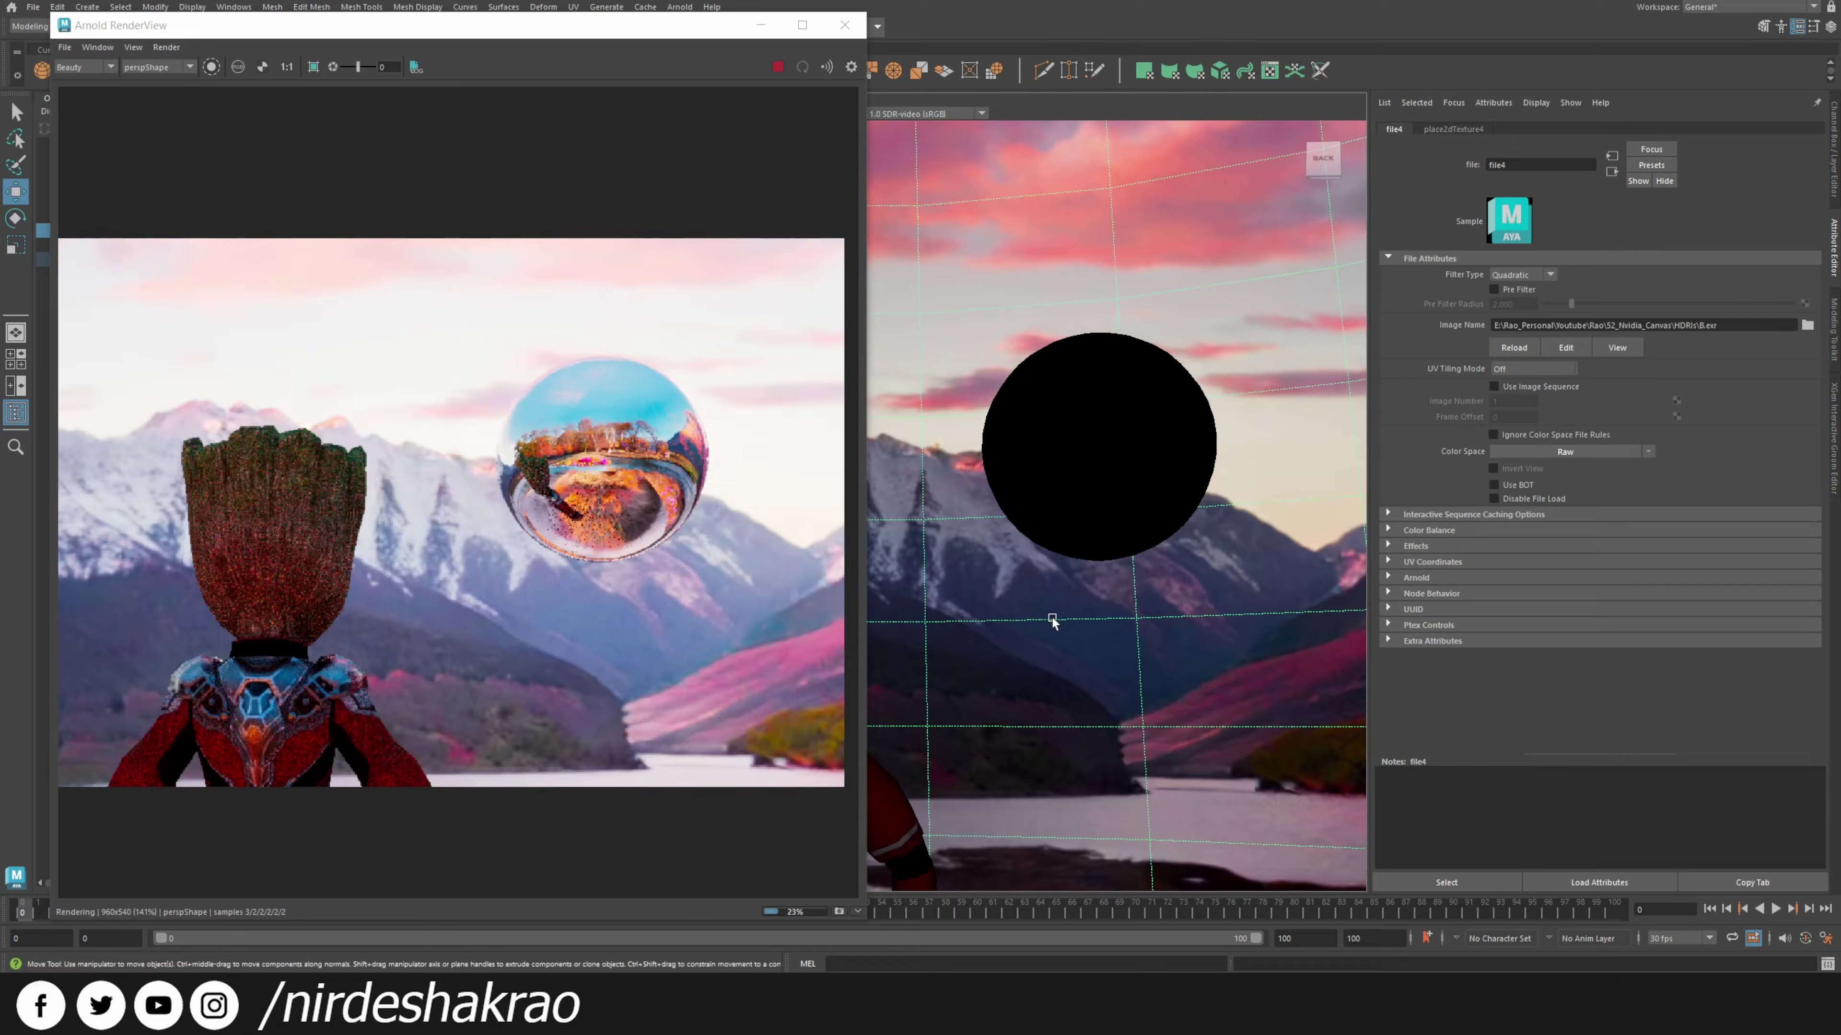
pyautogui.keyDown('alt'); pyautogui.moveTo(891, 568); pyautogui.dragTo(1116, 686); pyautogui.keyUp('alt')
pyautogui.keyDown('alt'); pyautogui.moveTo(1116, 686); pyautogui.dragTo(1105, 501, button='middle'); pyautogui.keyUp('alt')
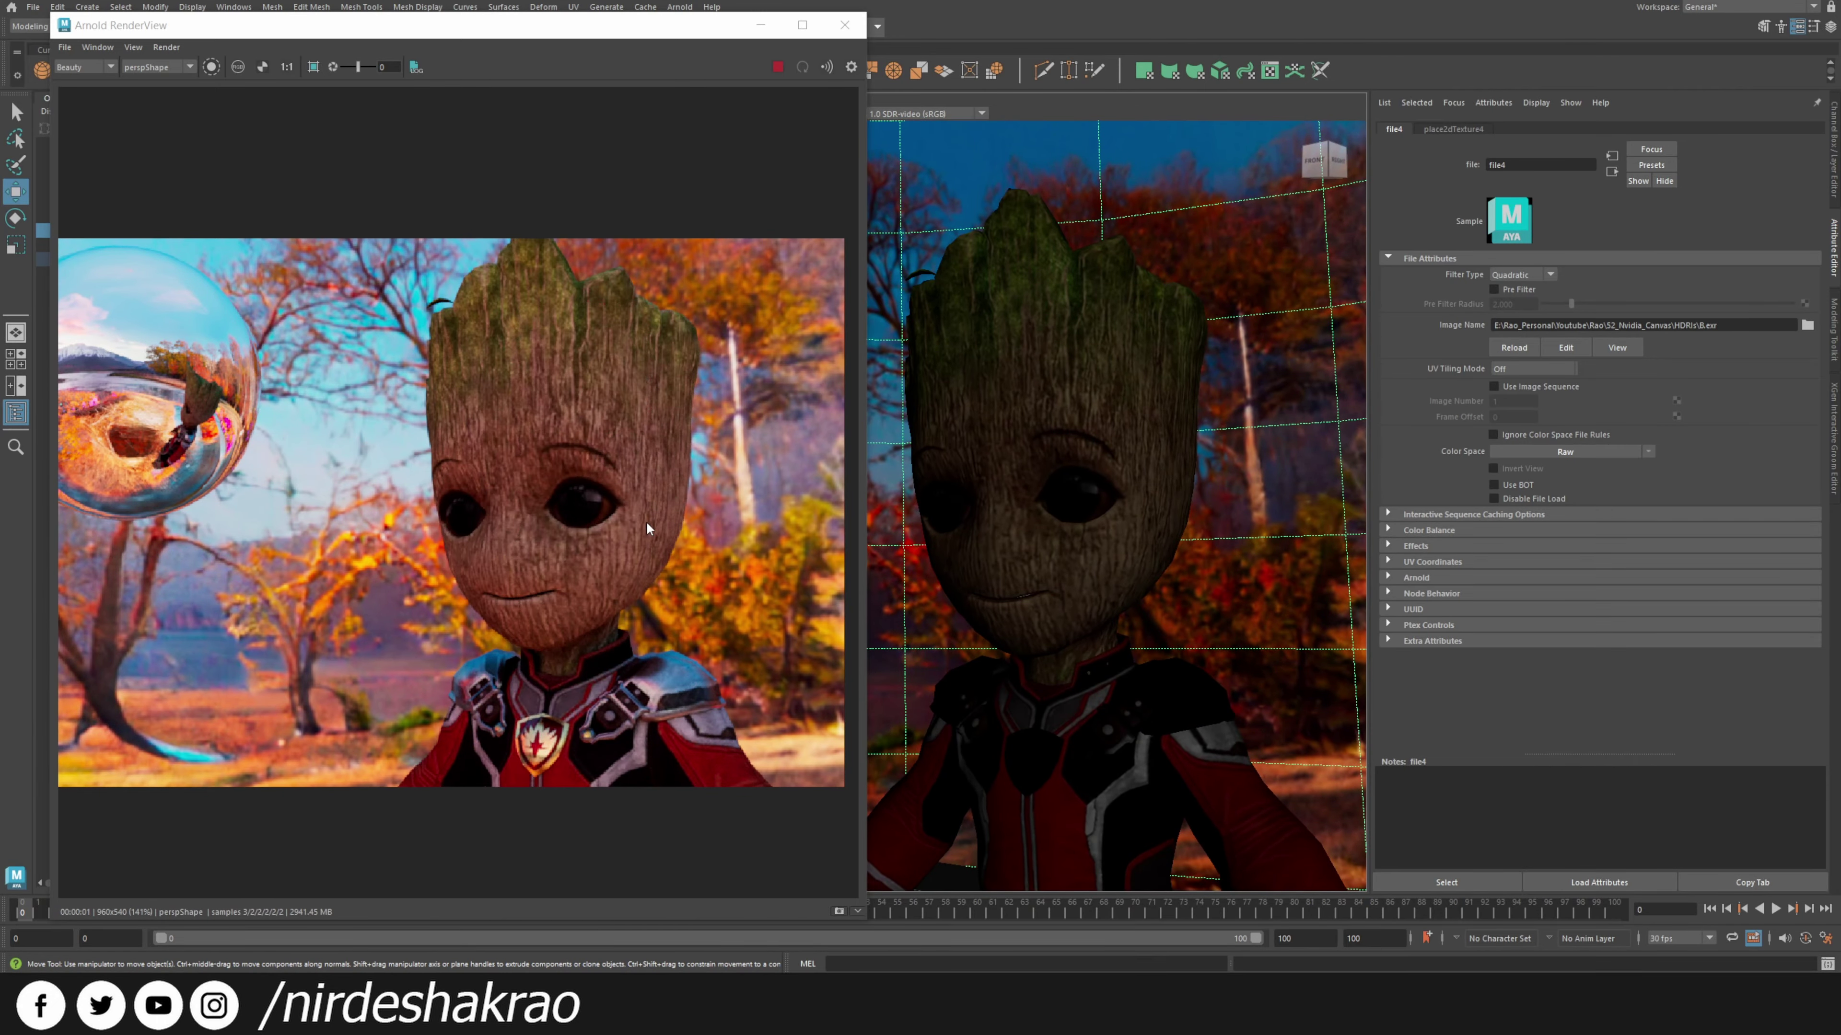
# Examine how the full-body character sits on the ground plane against the autumn panorama in the Arnold render.
pyautogui.scroll(-5, 1124, 687)
pyautogui.keyDown('alt'); pyautogui.moveTo(1119, 652); pyautogui.dragTo(1045, 561); pyautogui.keyUp('alt')
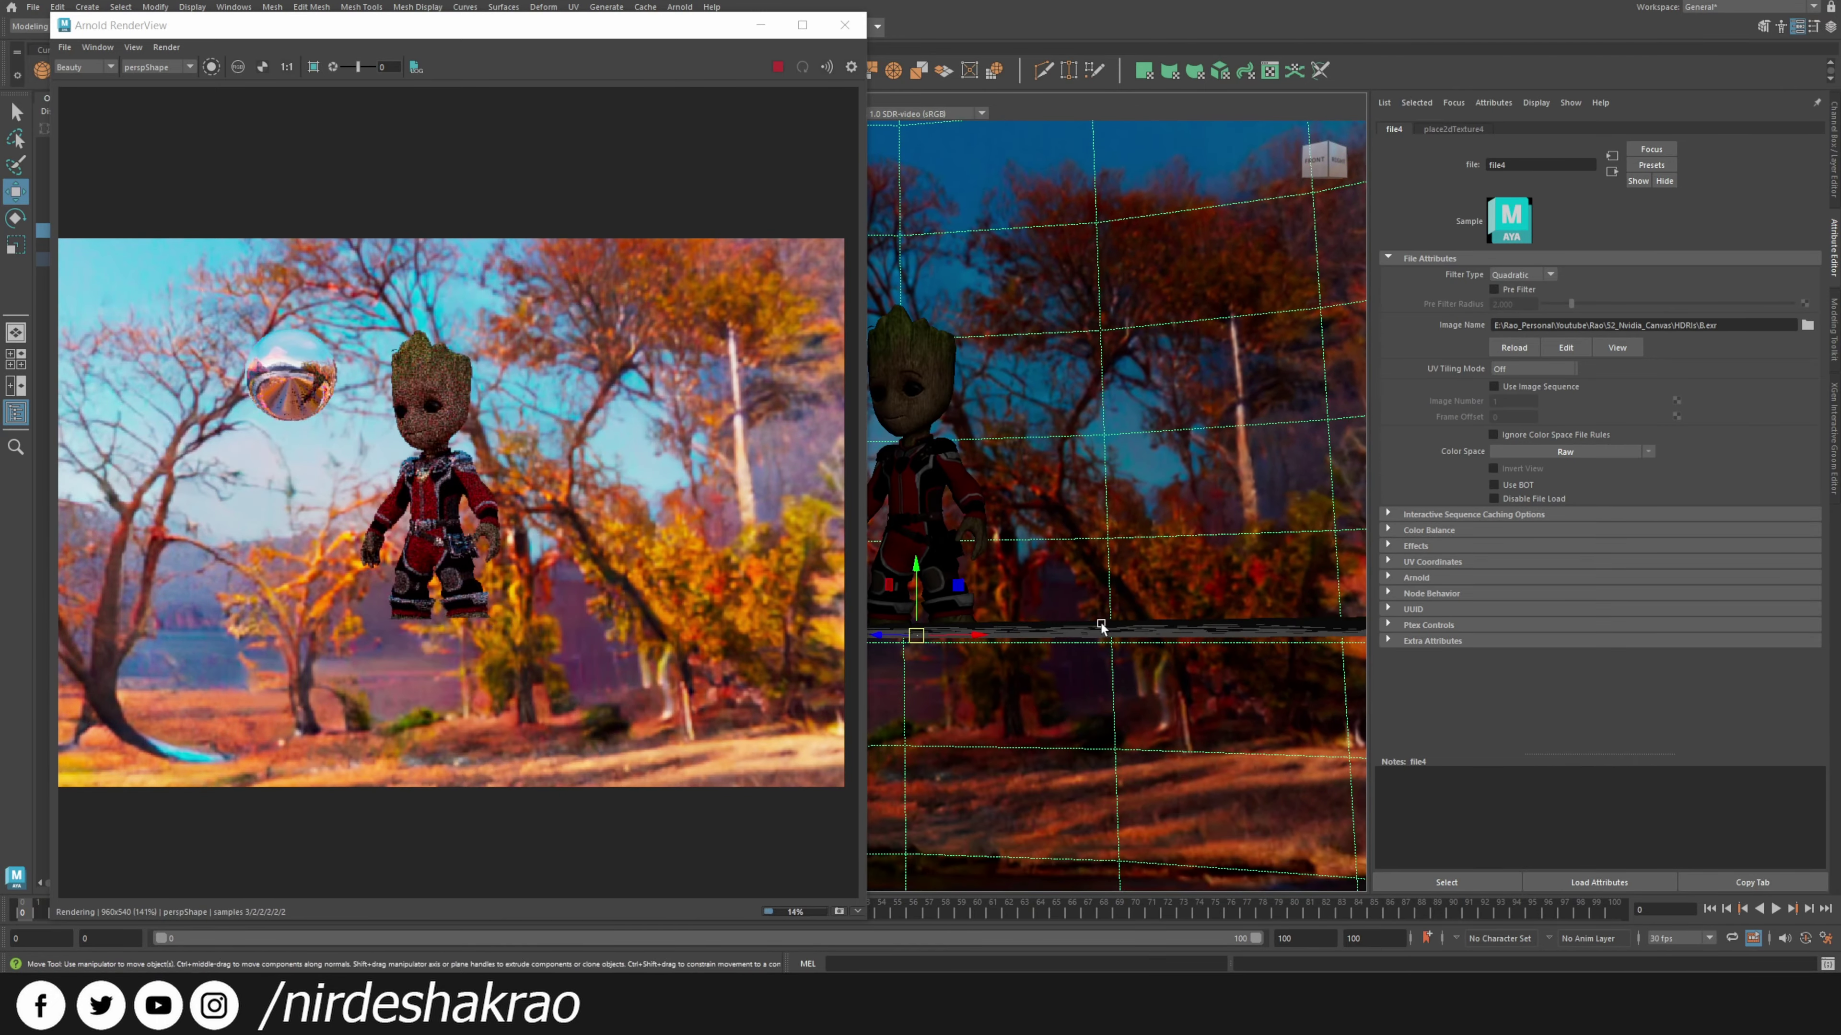
pyautogui.keyDown('alt'); pyautogui.moveTo(1044, 561); pyautogui.dragTo(1138, 773, button='right'); pyautogui.keyUp('alt')
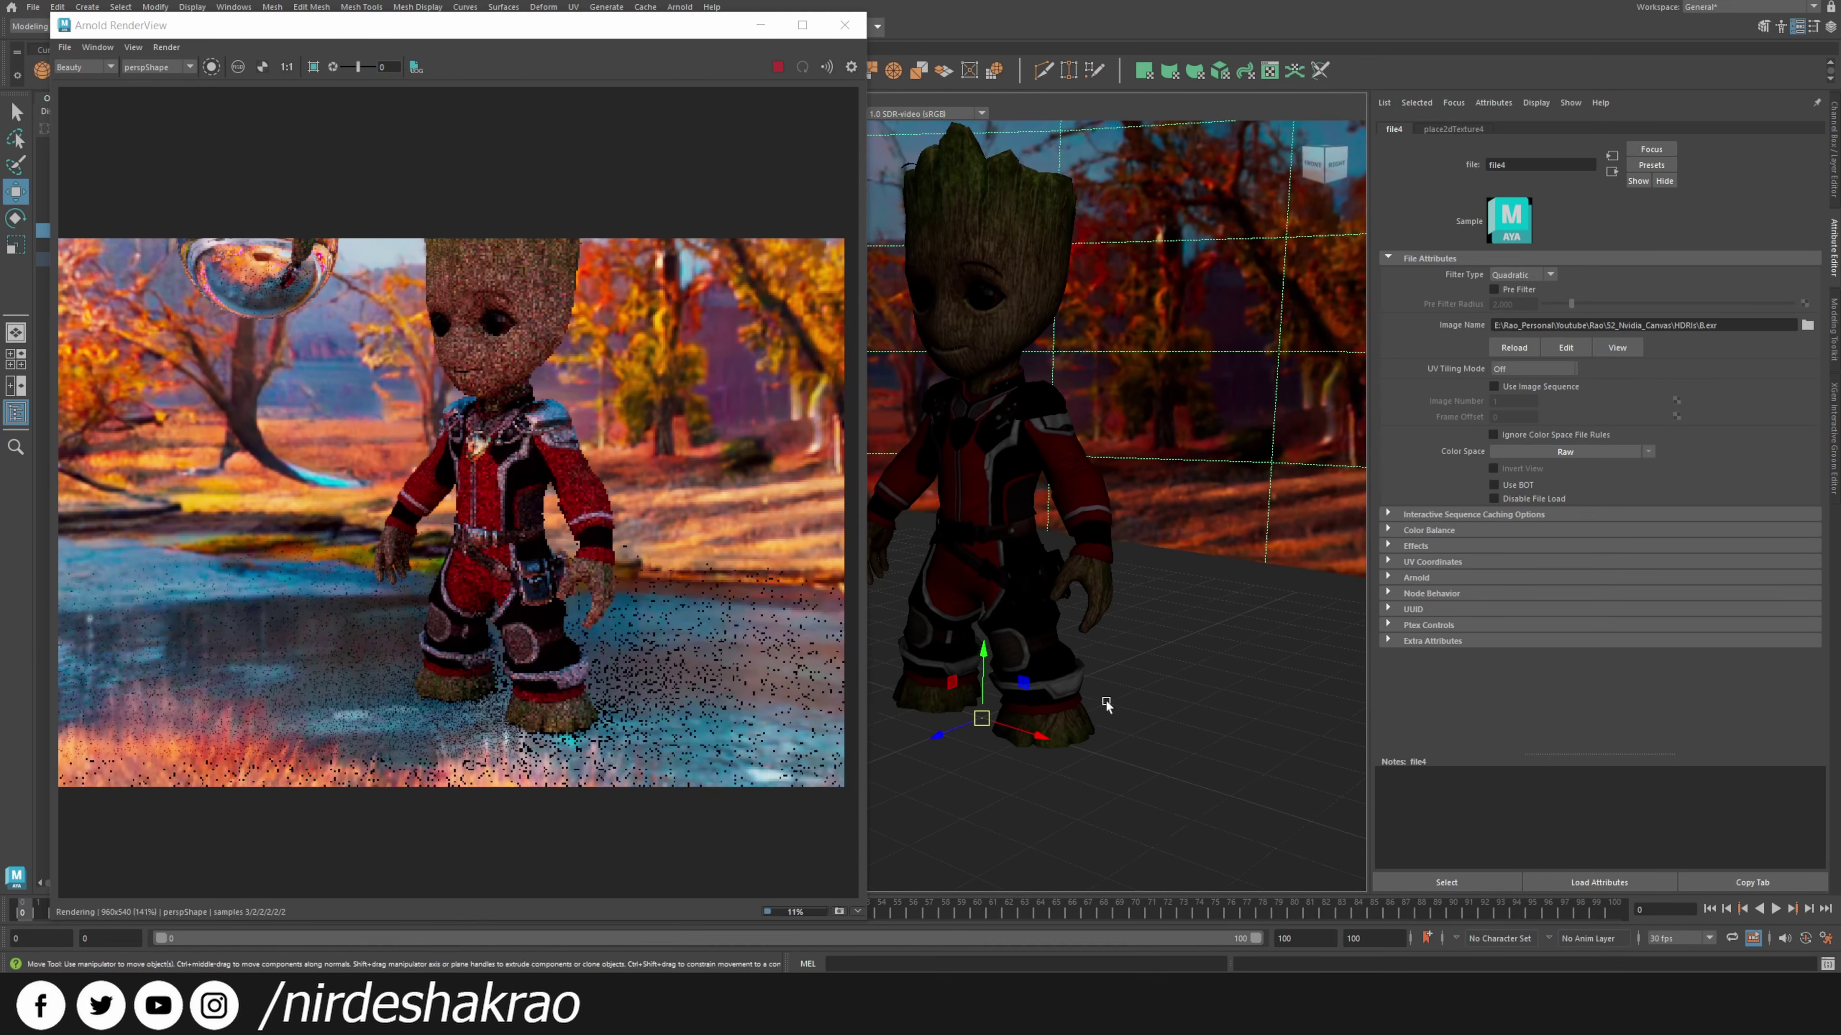
pyautogui.keyDown('alt'); pyautogui.moveTo(1095, 701); pyautogui.dragTo(1253, 707, button='right'); pyautogui.keyUp('alt')
pyautogui.click(1196, 754)
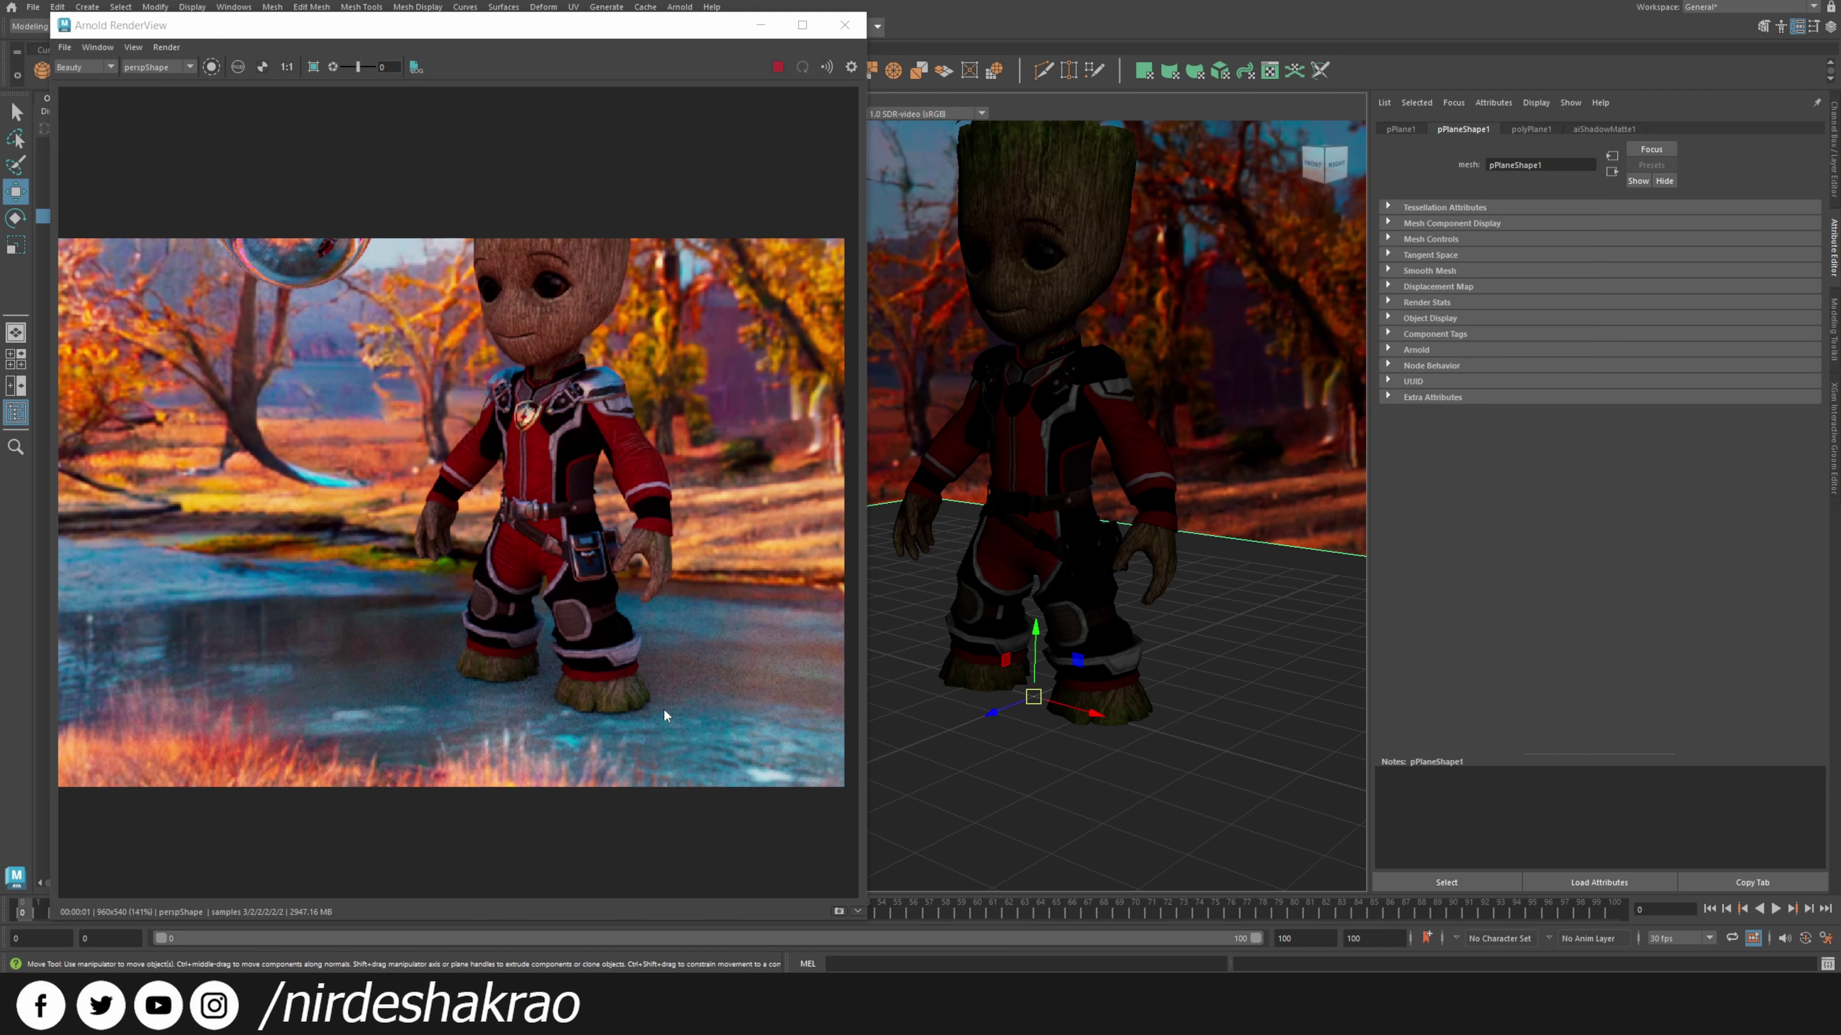
pyautogui.keyDown('alt'); pyautogui.moveTo(913, 804); pyautogui.dragTo(933, 597, button='right'); pyautogui.keyUp('alt')
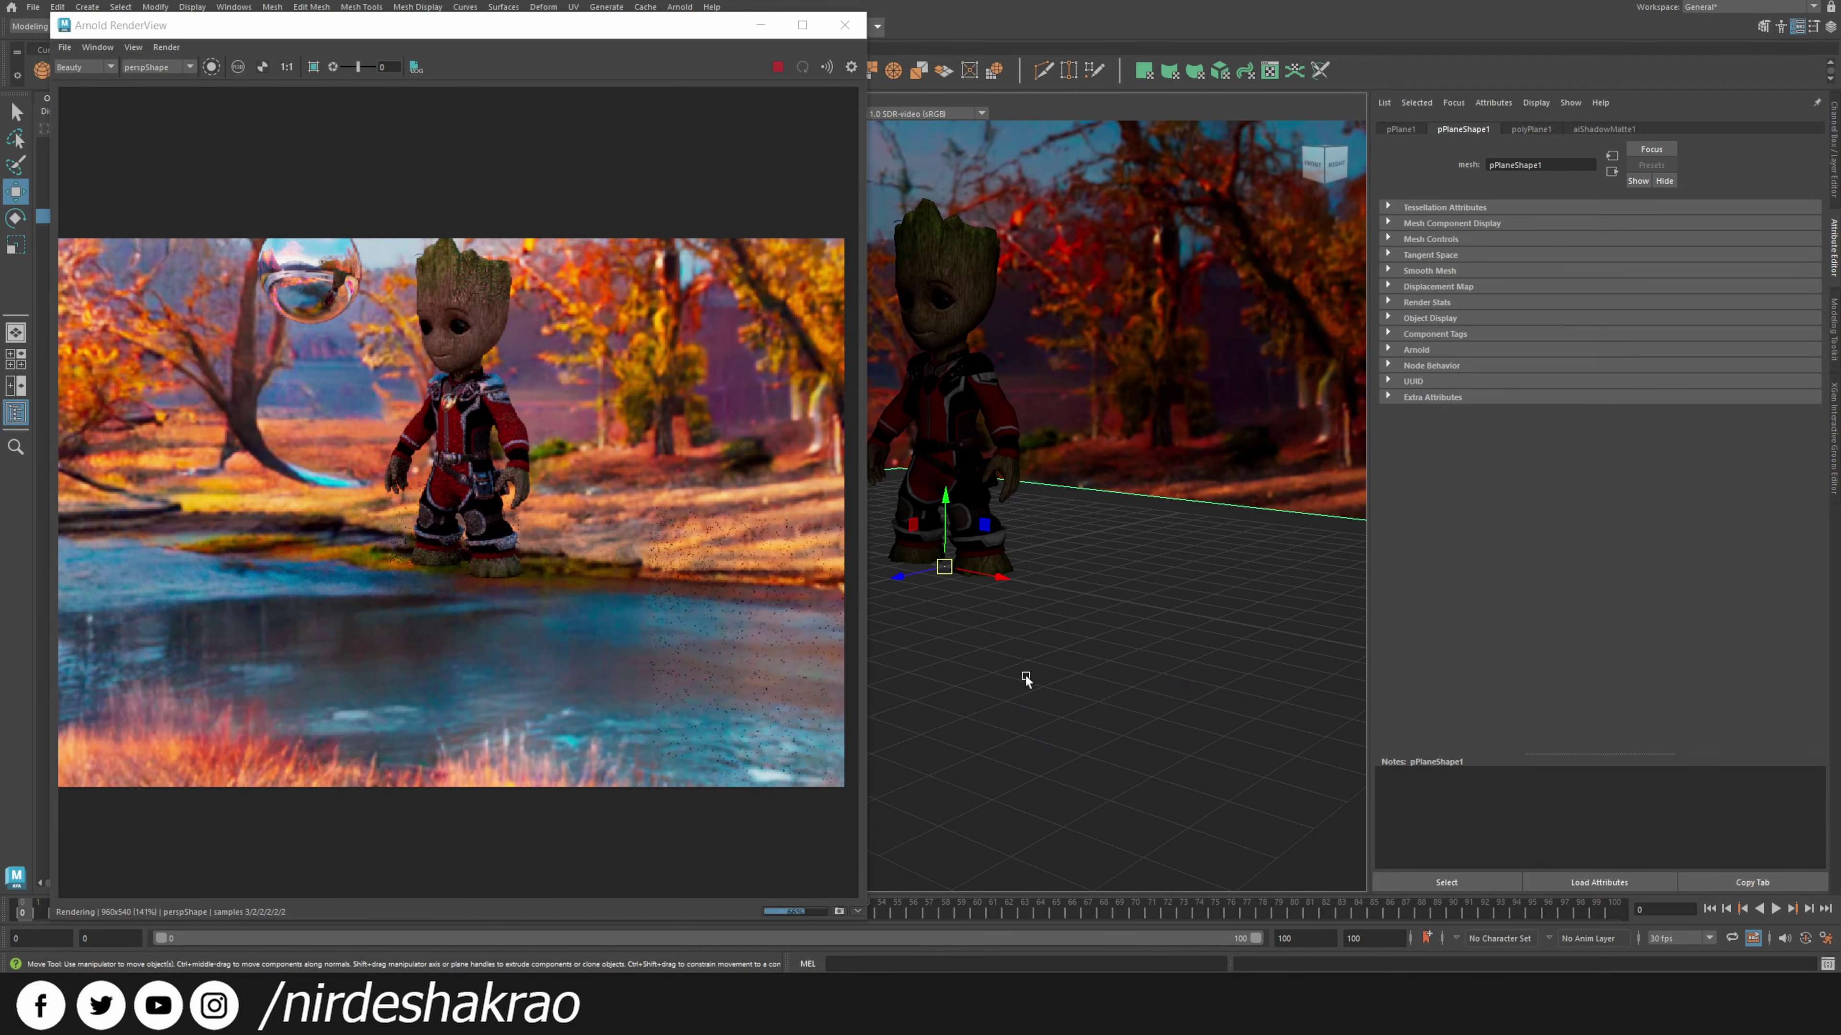
pyautogui.keyDown('alt'); pyautogui.moveTo(1025, 677); pyautogui.dragTo(1125, 604, button='middle'); pyautogui.keyUp('alt')
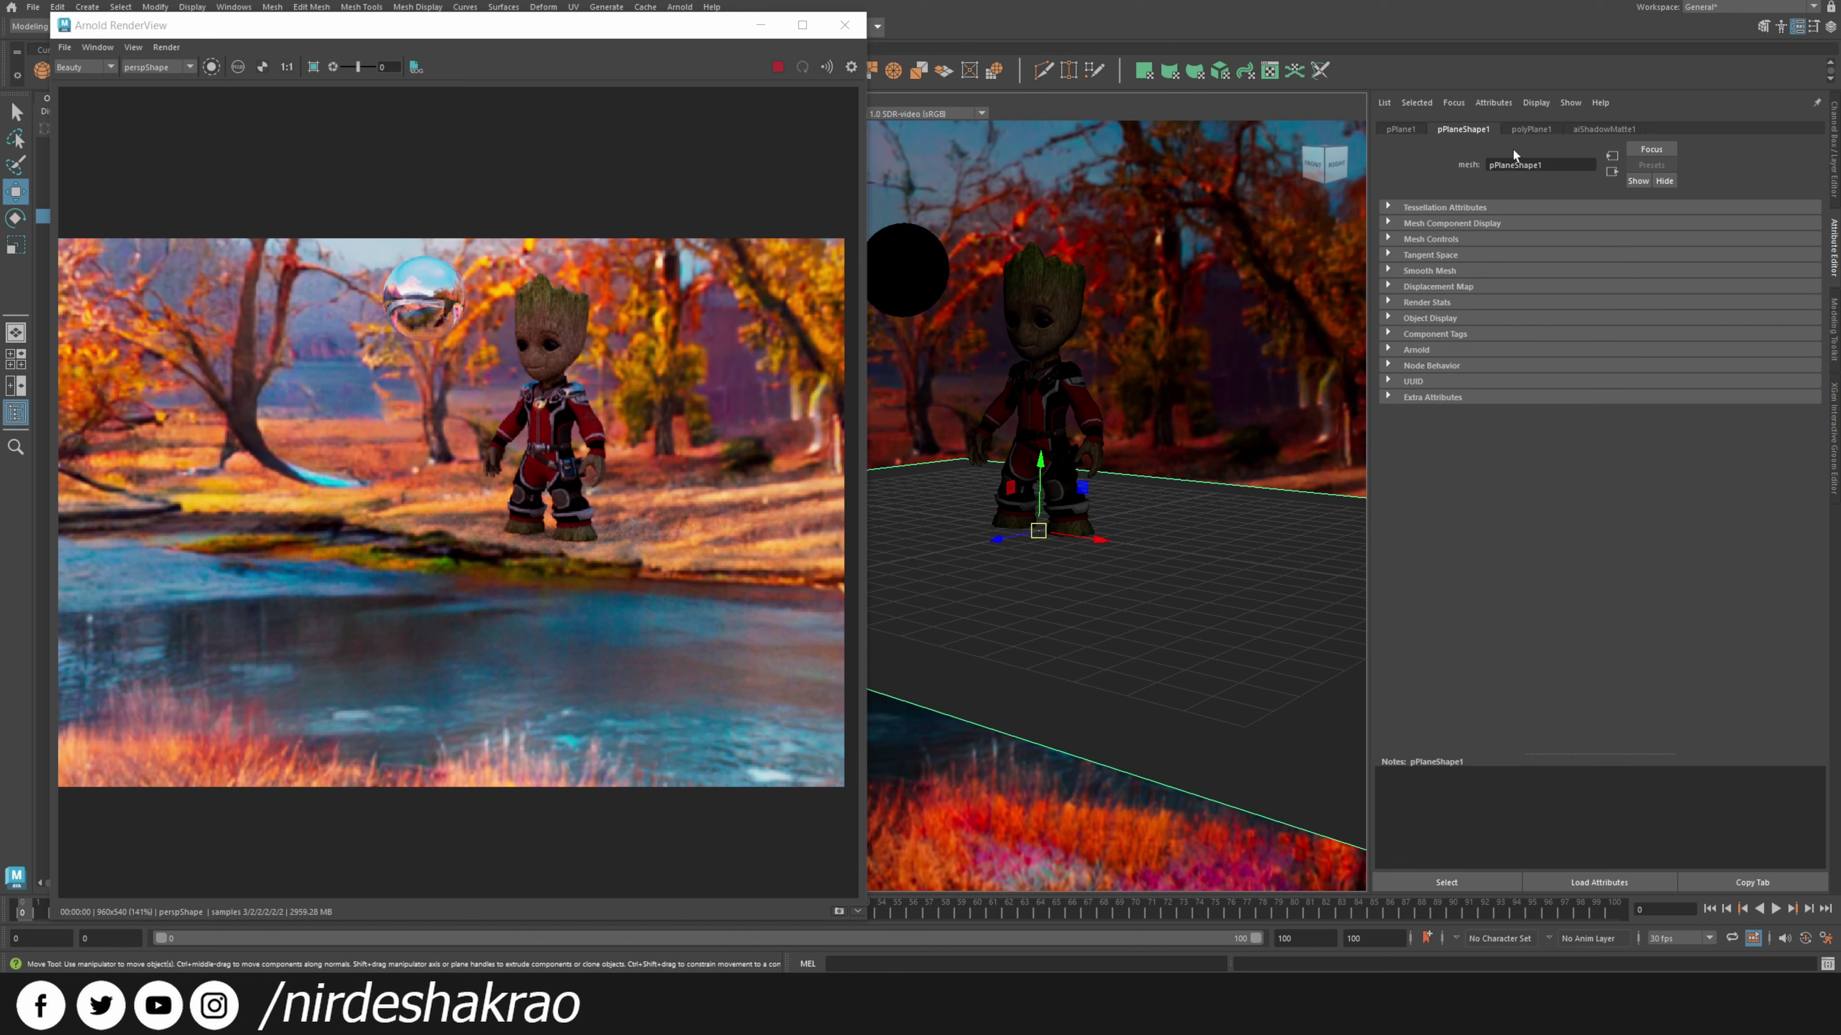
# Try an exposure of 3.146 on the sky dome light, settle on 2.872, and frame the character from the front.
pyautogui.click(928, 342)
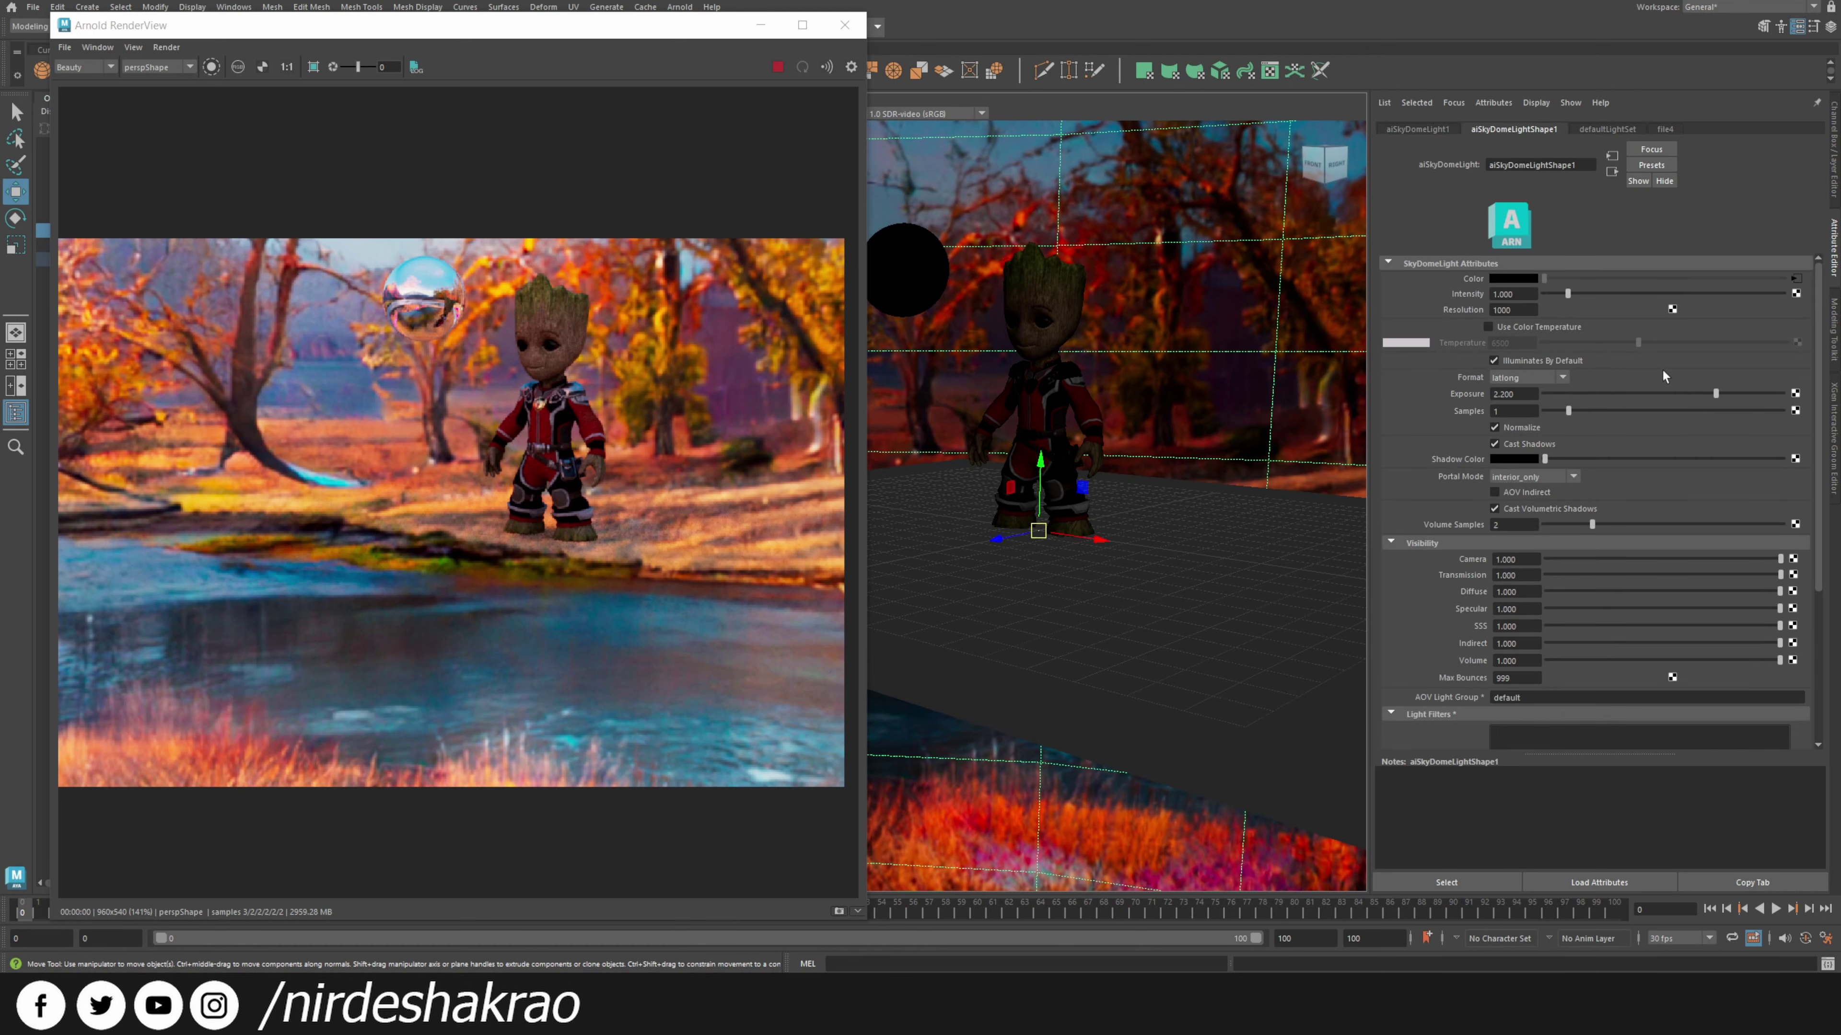
pyautogui.moveTo(1716, 393); pyautogui.dragTo(1738, 394)
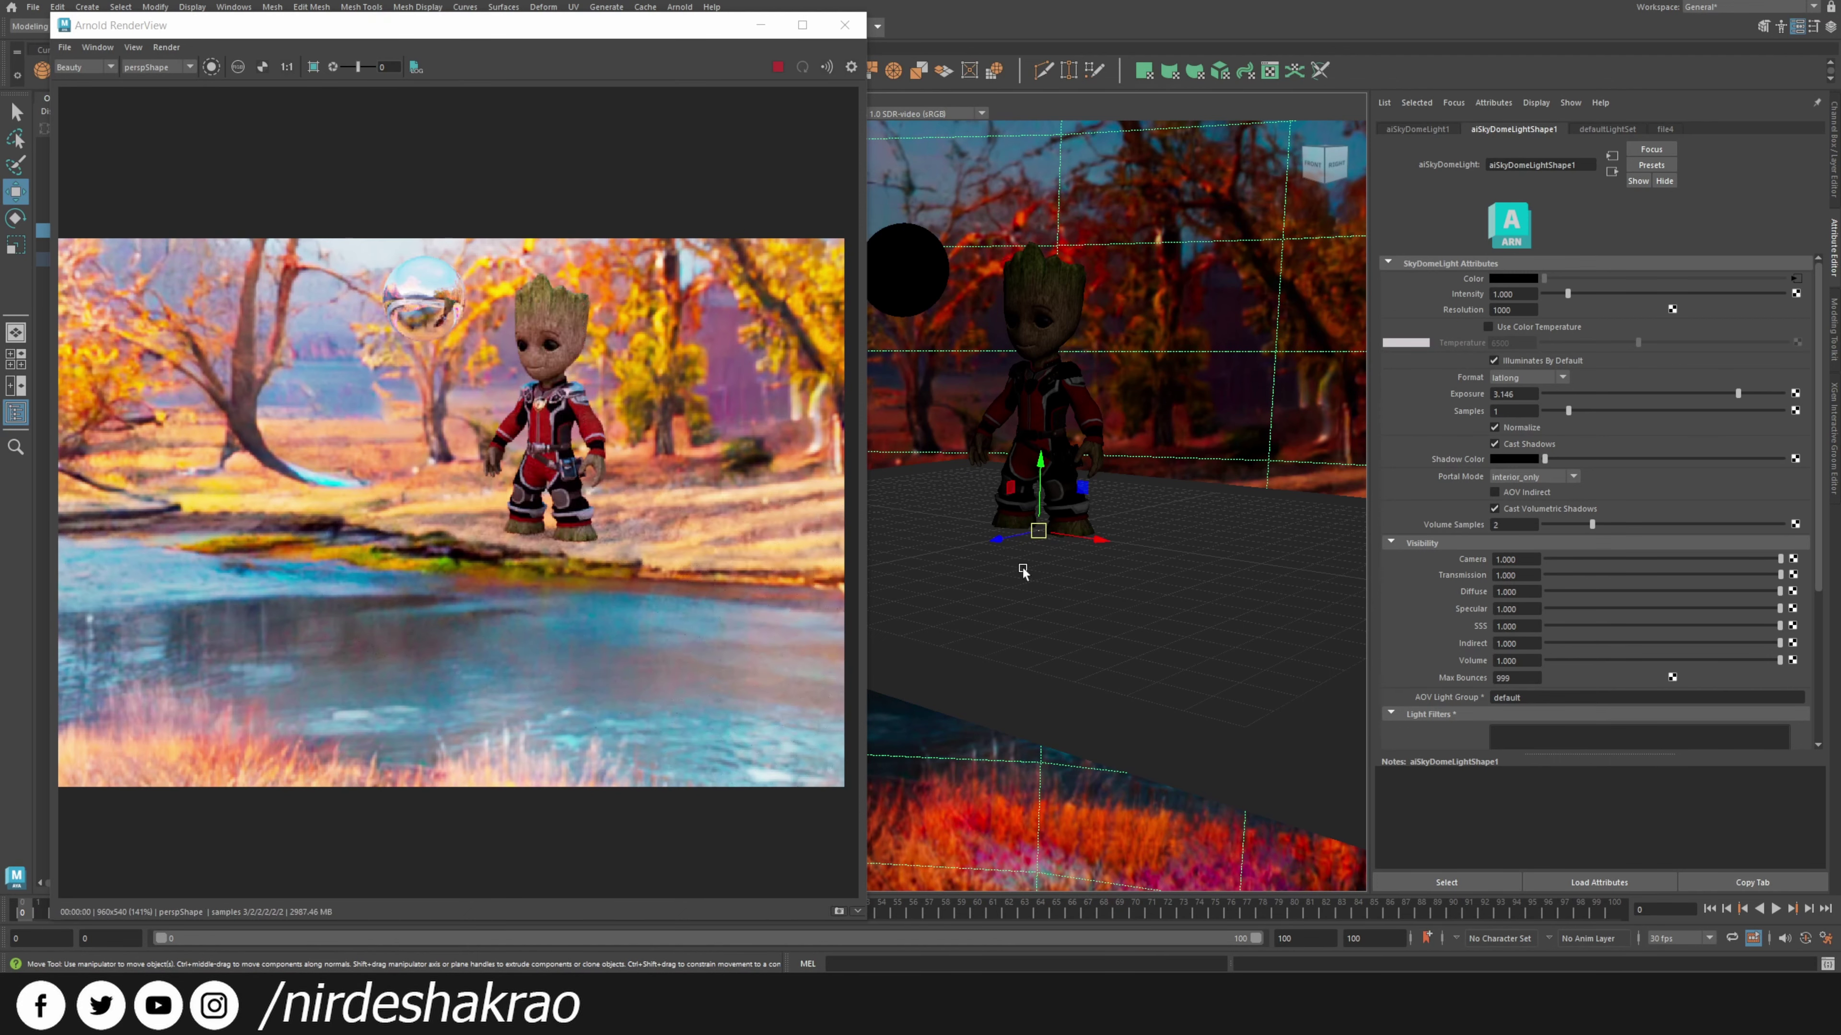
pyautogui.hotkey('ctrl', 'z')
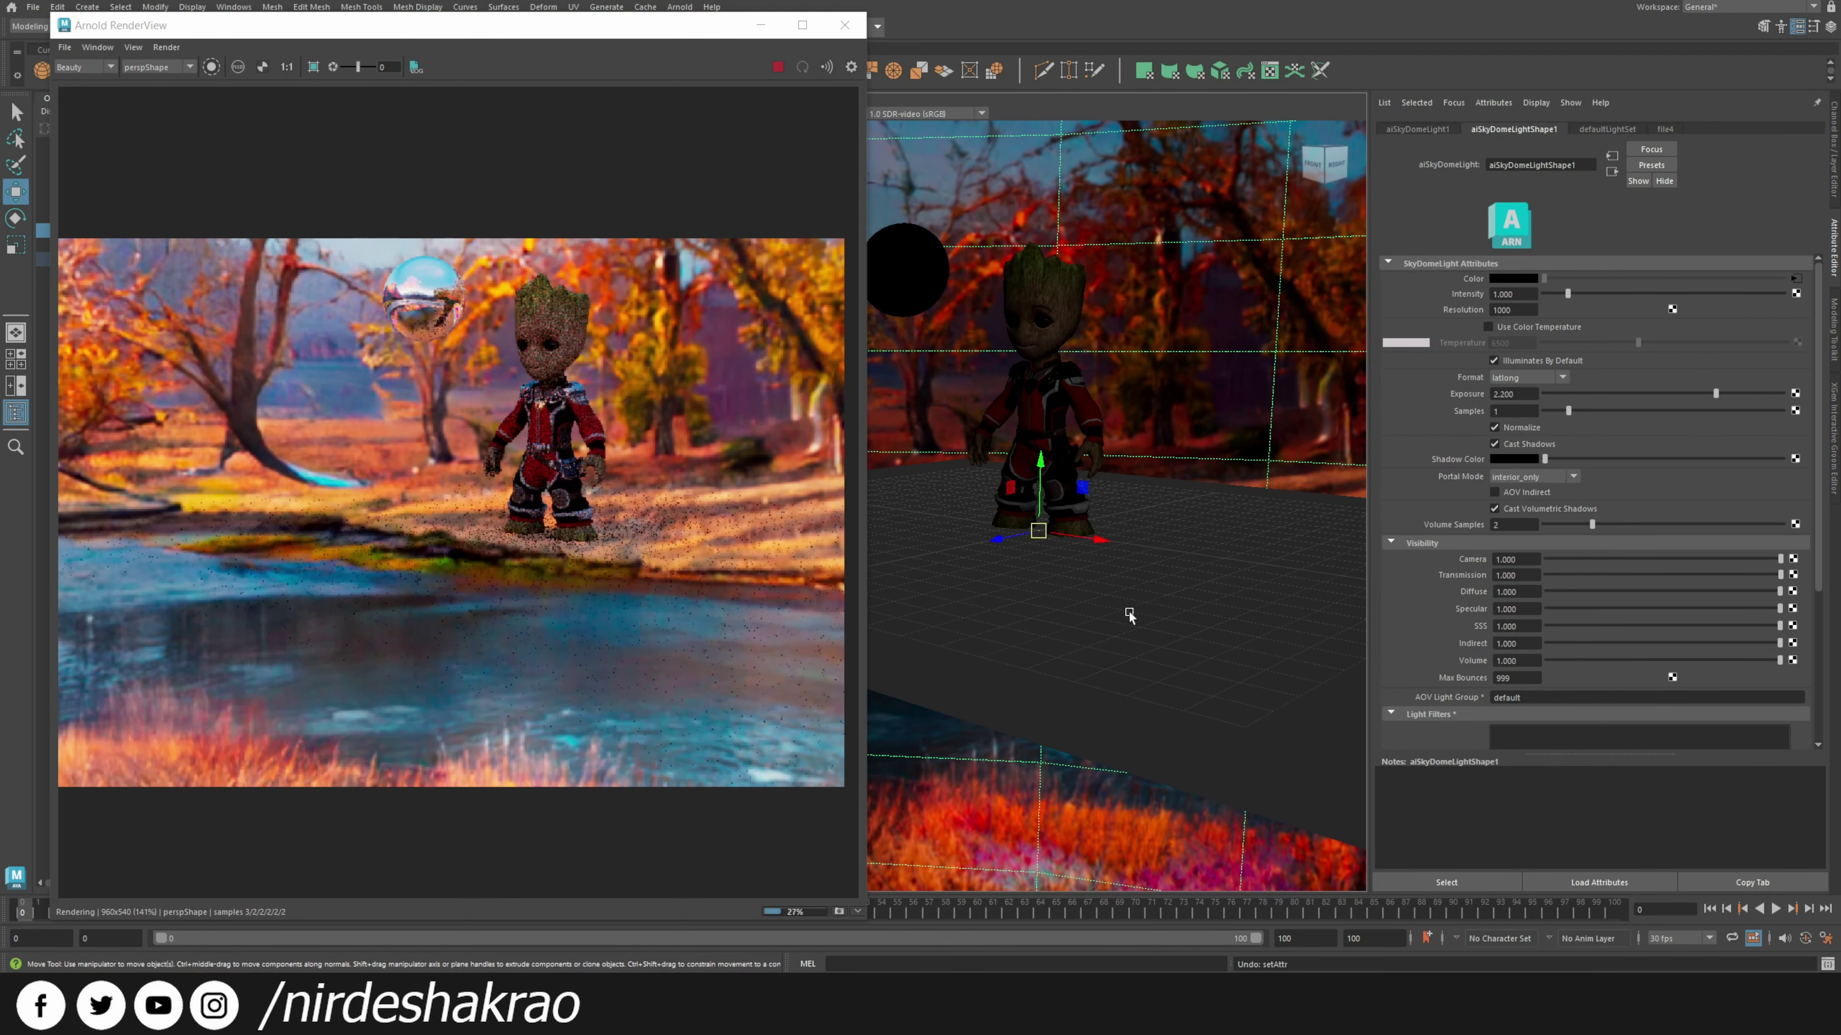
pyautogui.keyDown('alt'); pyautogui.moveTo(1188, 630); pyautogui.dragTo(915, 581); pyautogui.keyUp('alt')
pyautogui.keyDown('alt'); pyautogui.moveTo(914, 581); pyautogui.dragTo(1046, 520, button='right'); pyautogui.keyUp('alt')
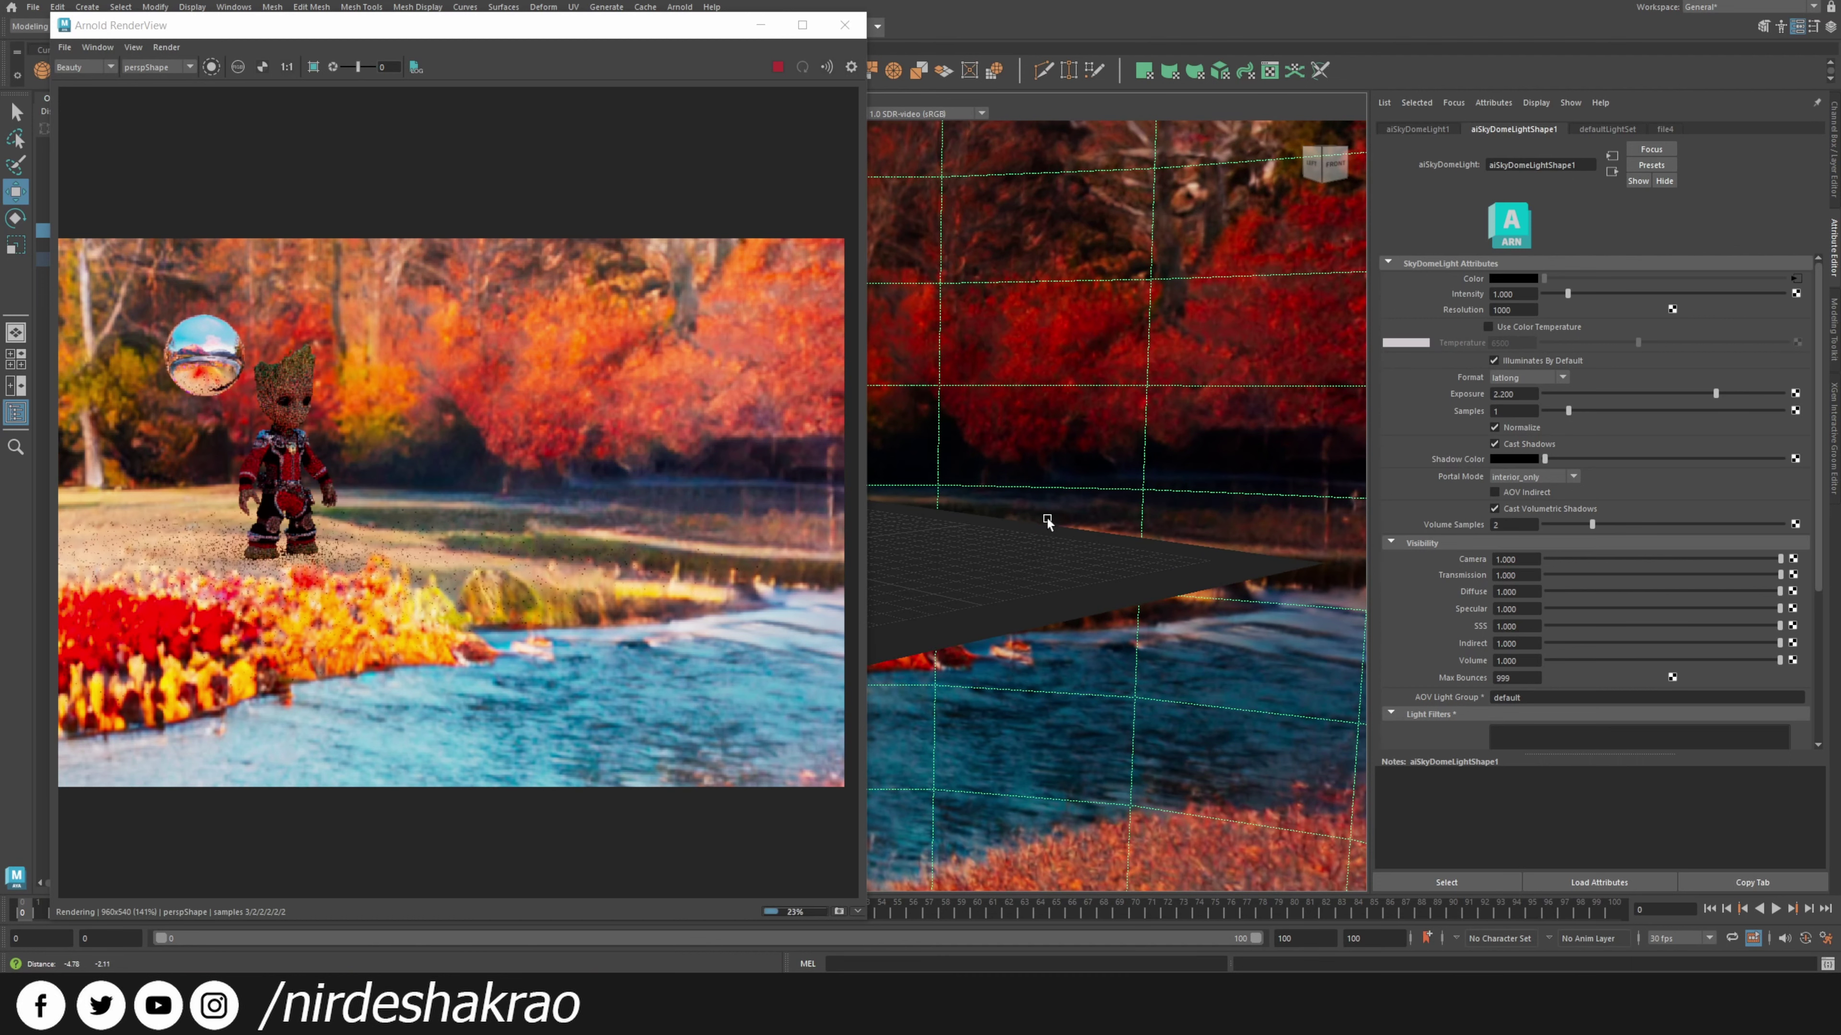
pyautogui.moveTo(1719, 393); pyautogui.dragTo(1730, 395)
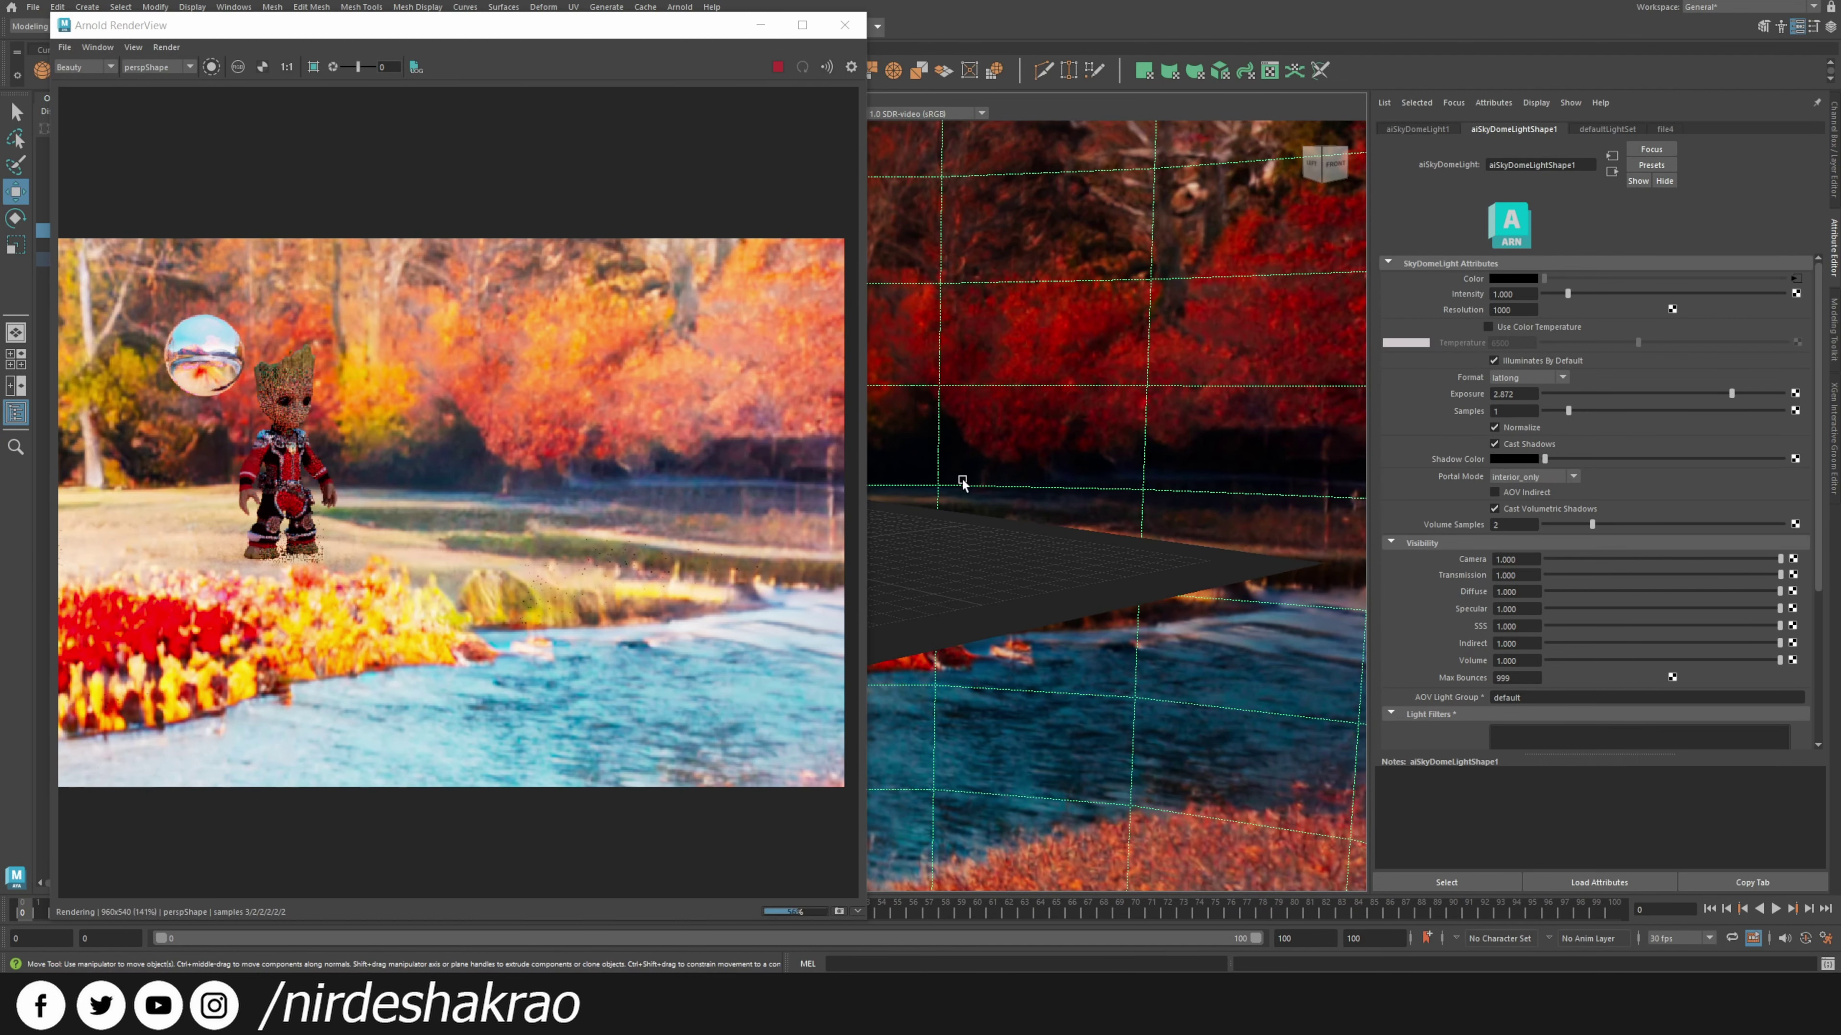
pyautogui.keyDown('alt'); pyautogui.moveTo(1140, 621); pyautogui.dragTo(1000, 616); pyautogui.keyUp('alt')
pyautogui.keyDown('alt'); pyautogui.moveTo(1038, 535); pyautogui.dragTo(1058, 589, button='right'); pyautogui.keyUp('alt')
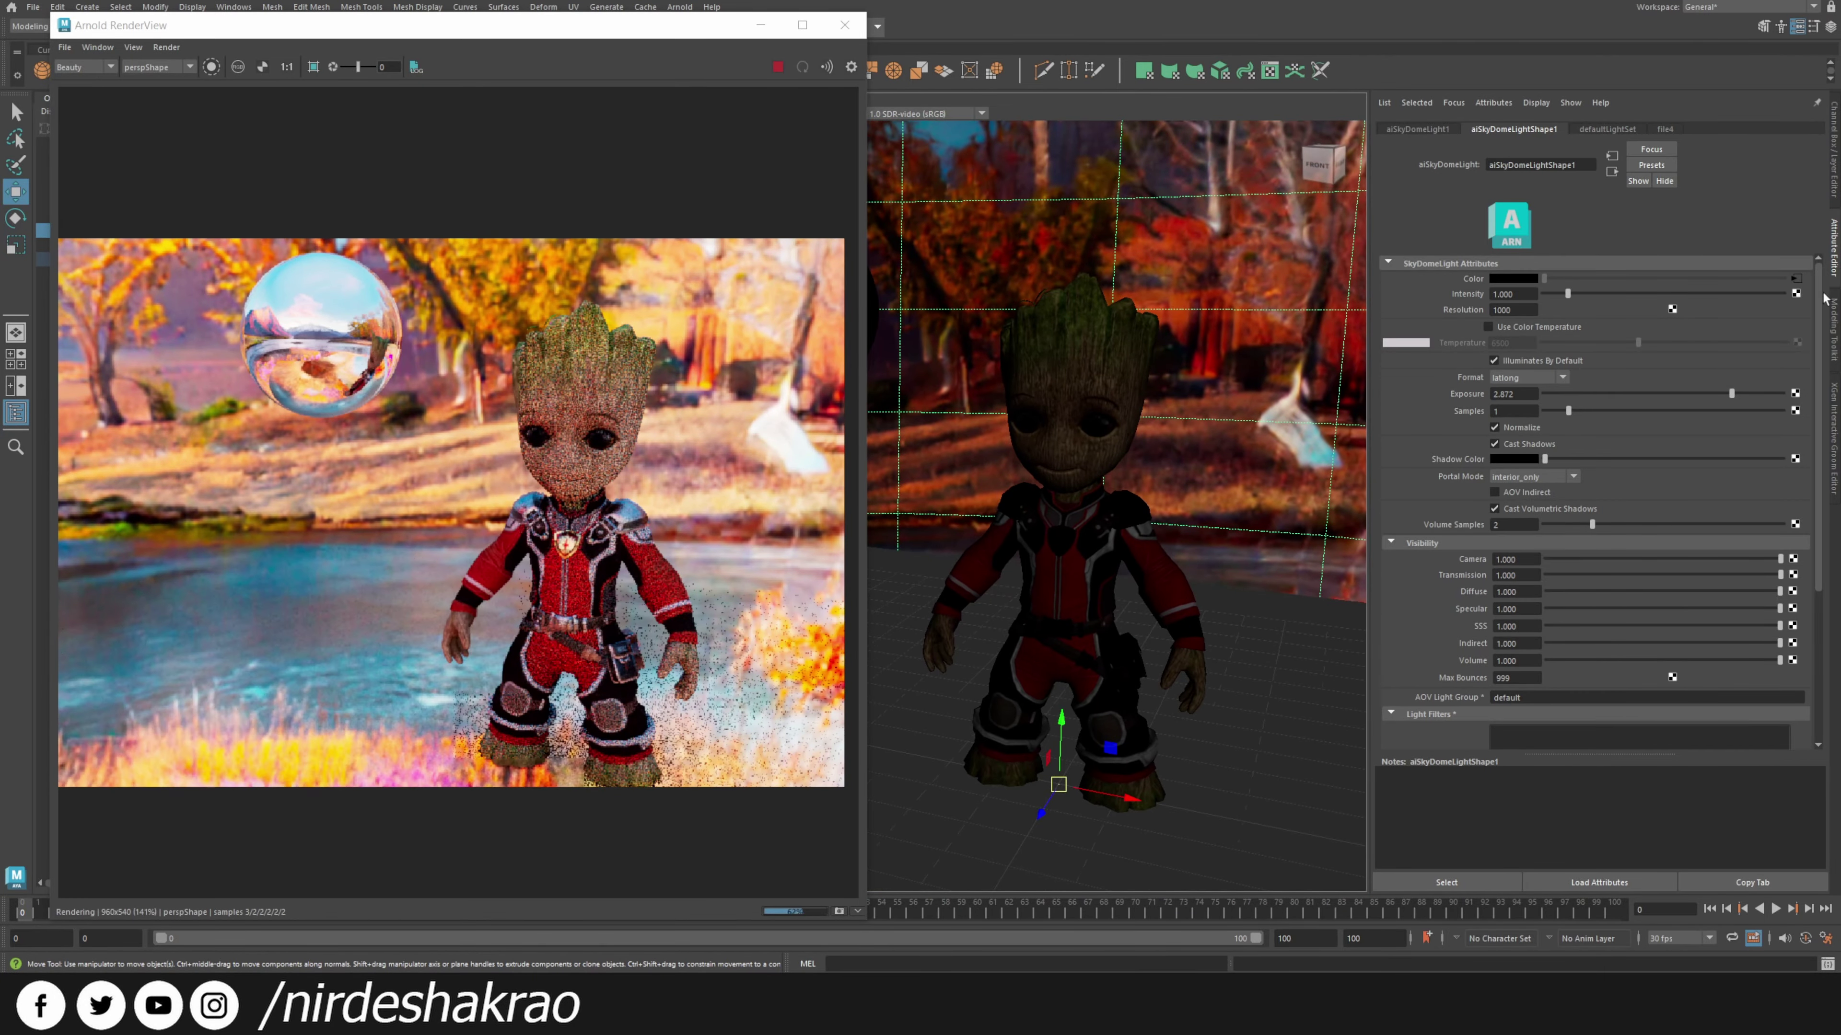
# Replace the sky dome light's color texture with C.exr.
pyautogui.click(1796, 278)
pyautogui.click(1807, 325)
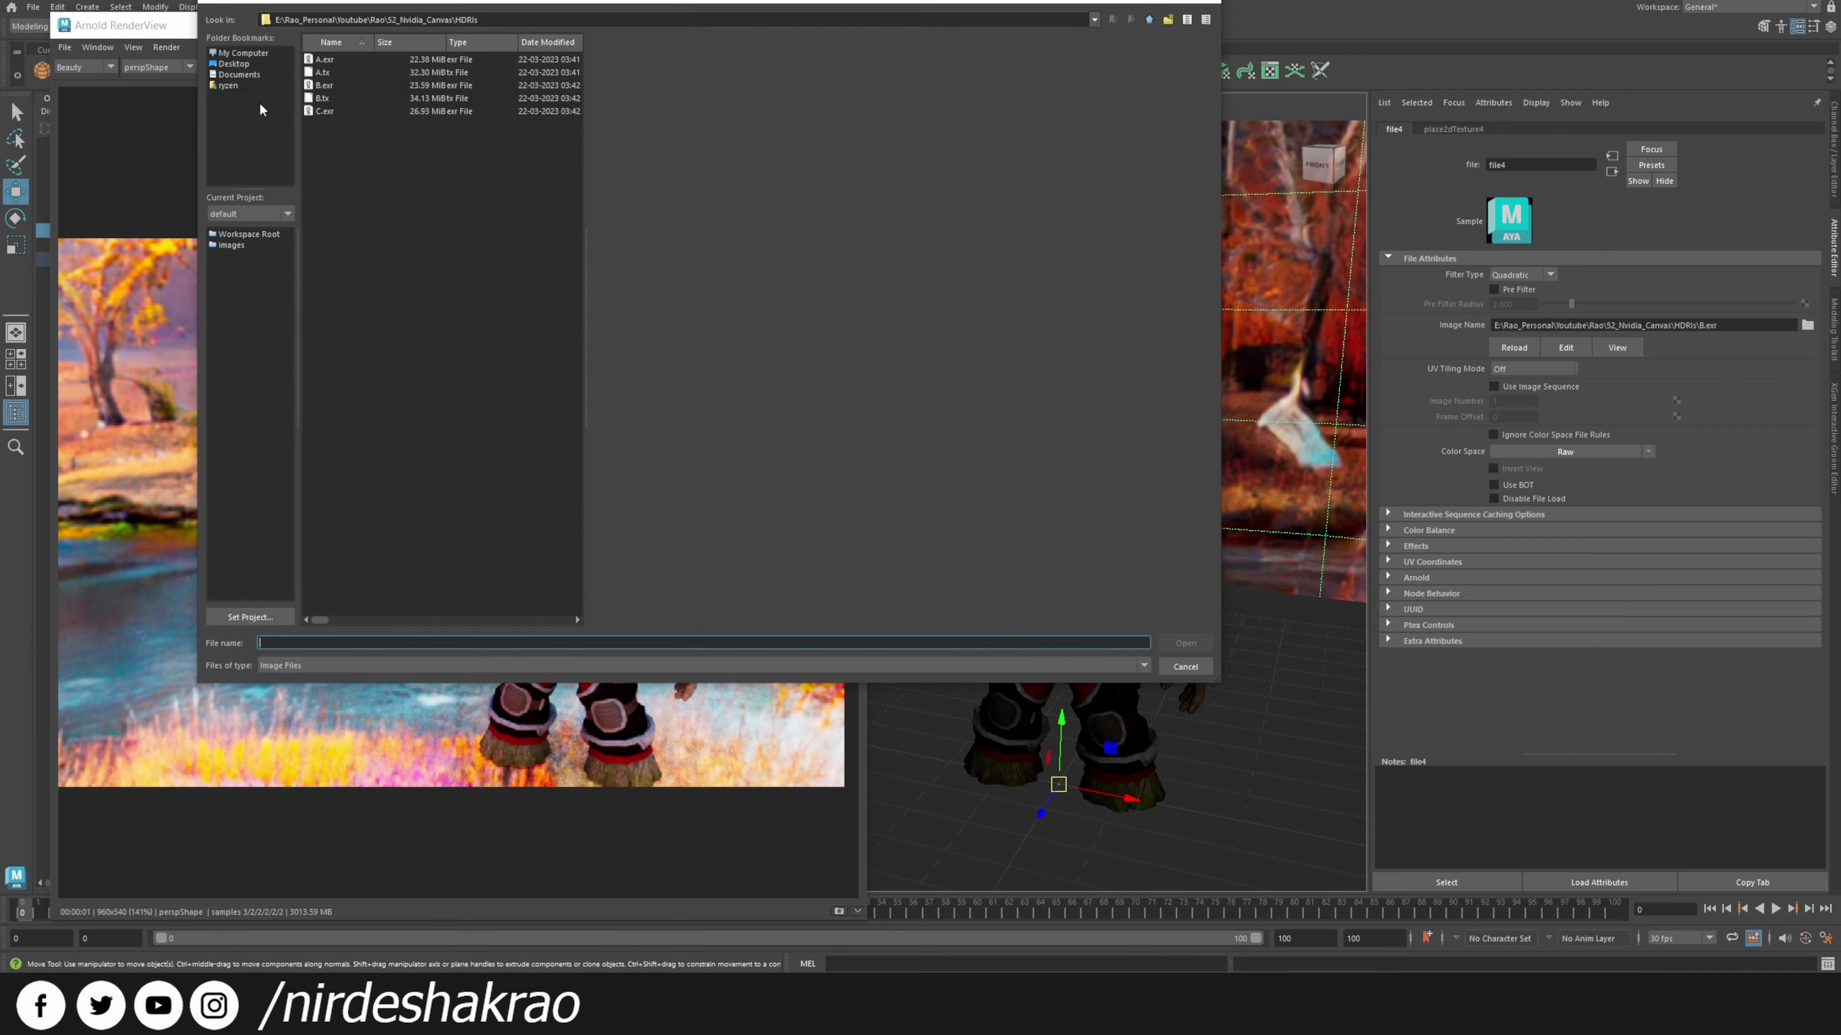
pyautogui.doubleClick(326, 112)
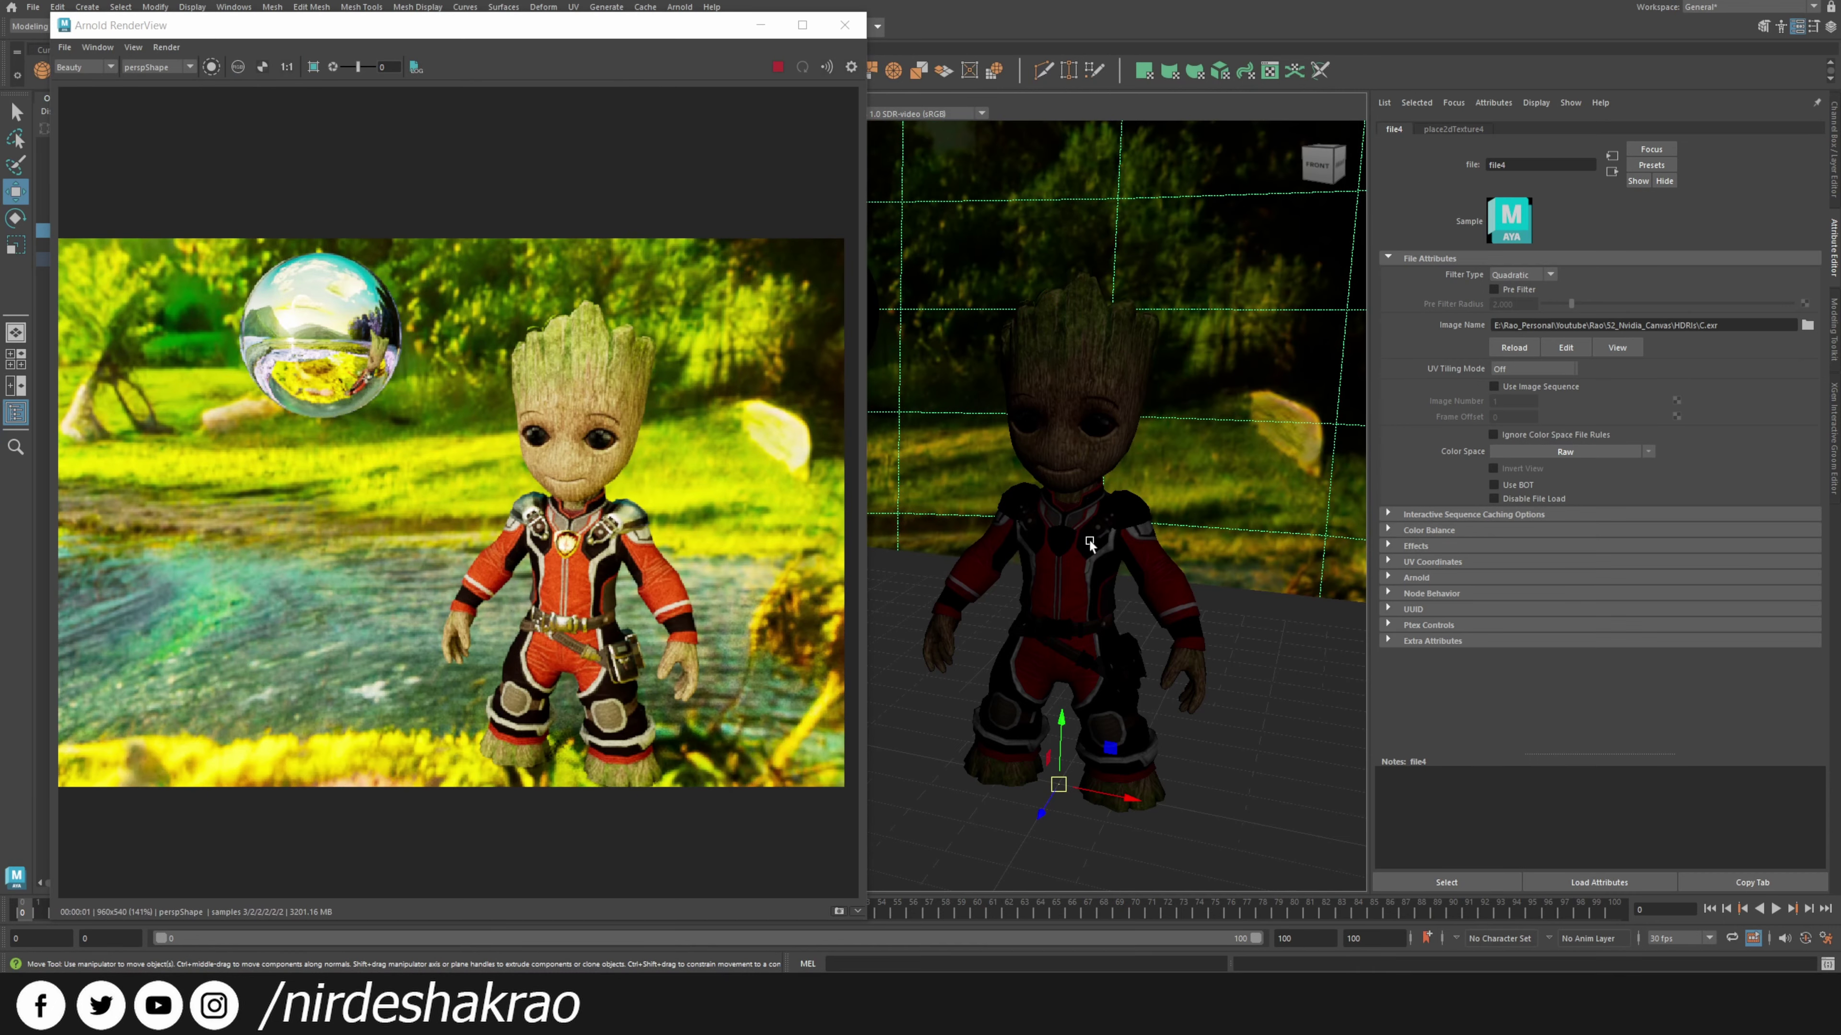
# Examine the green panorama's lighting on the character's front and its reflections on the chrome sphere.
pyautogui.keyDown('alt'); pyautogui.moveTo(1188, 570); pyautogui.dragTo(1041, 545); pyautogui.keyUp('alt')
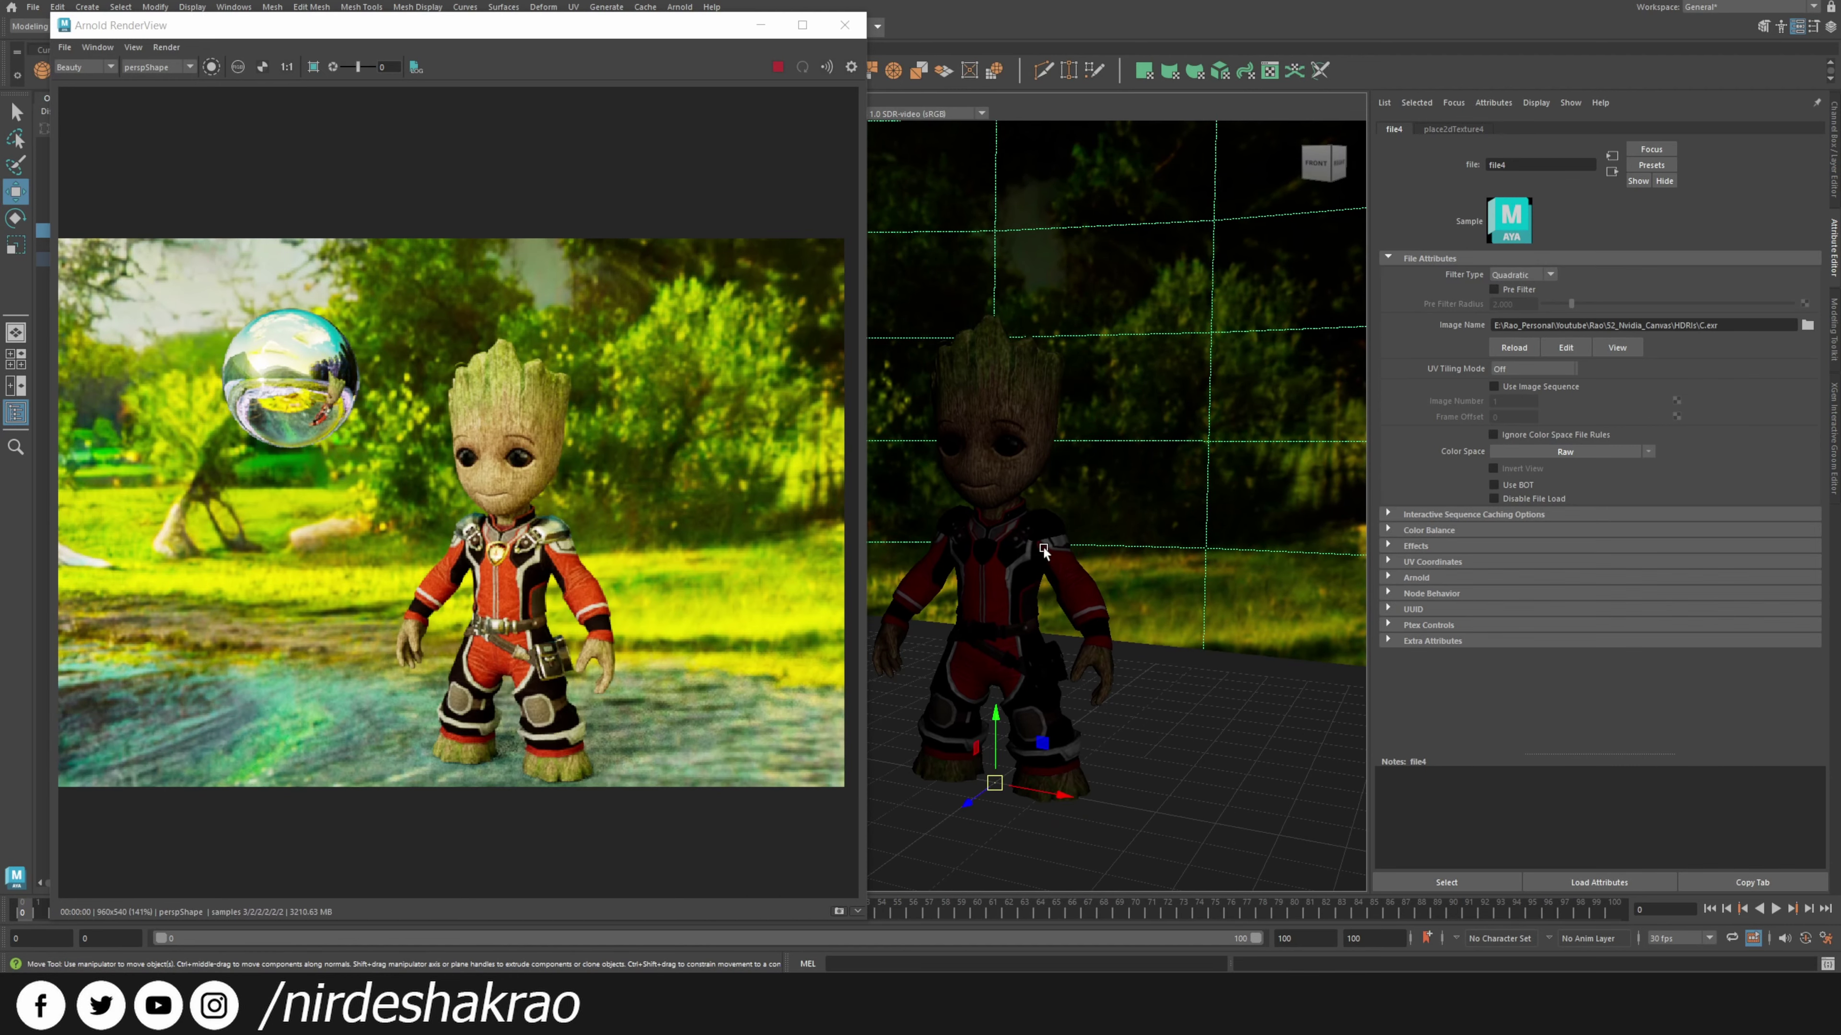
pyautogui.keyDown('alt'); pyautogui.moveTo(1022, 548); pyautogui.dragTo(1126, 535, button='right'); pyautogui.keyUp('alt')
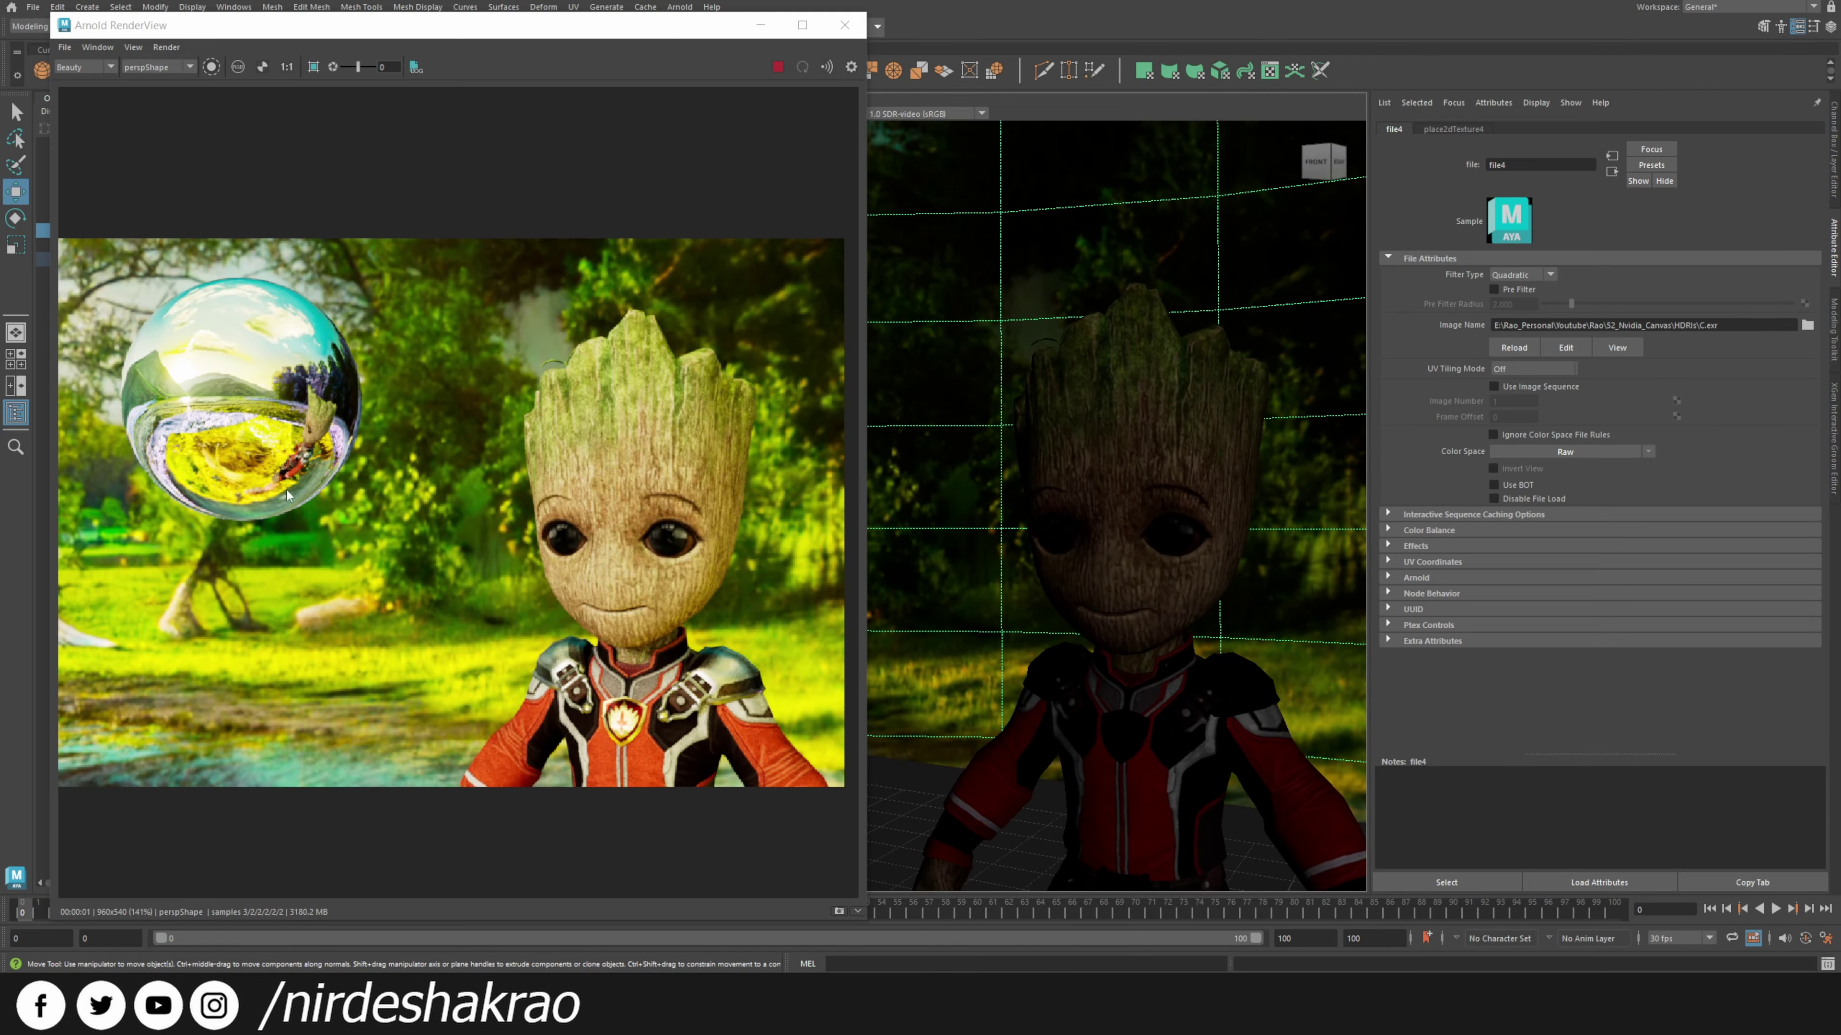
pyautogui.keyDown('alt'); pyautogui.moveTo(1133, 651); pyautogui.dragTo(972, 558); pyautogui.keyUp('alt')
pyautogui.keyDown('alt'); pyautogui.moveTo(972, 558); pyautogui.dragTo(1120, 664, button='right'); pyautogui.keyUp('alt')
pyautogui.keyDown('alt'); pyautogui.moveTo(1120, 664); pyautogui.dragTo(1150, 618, button='middle'); pyautogui.keyUp('alt')
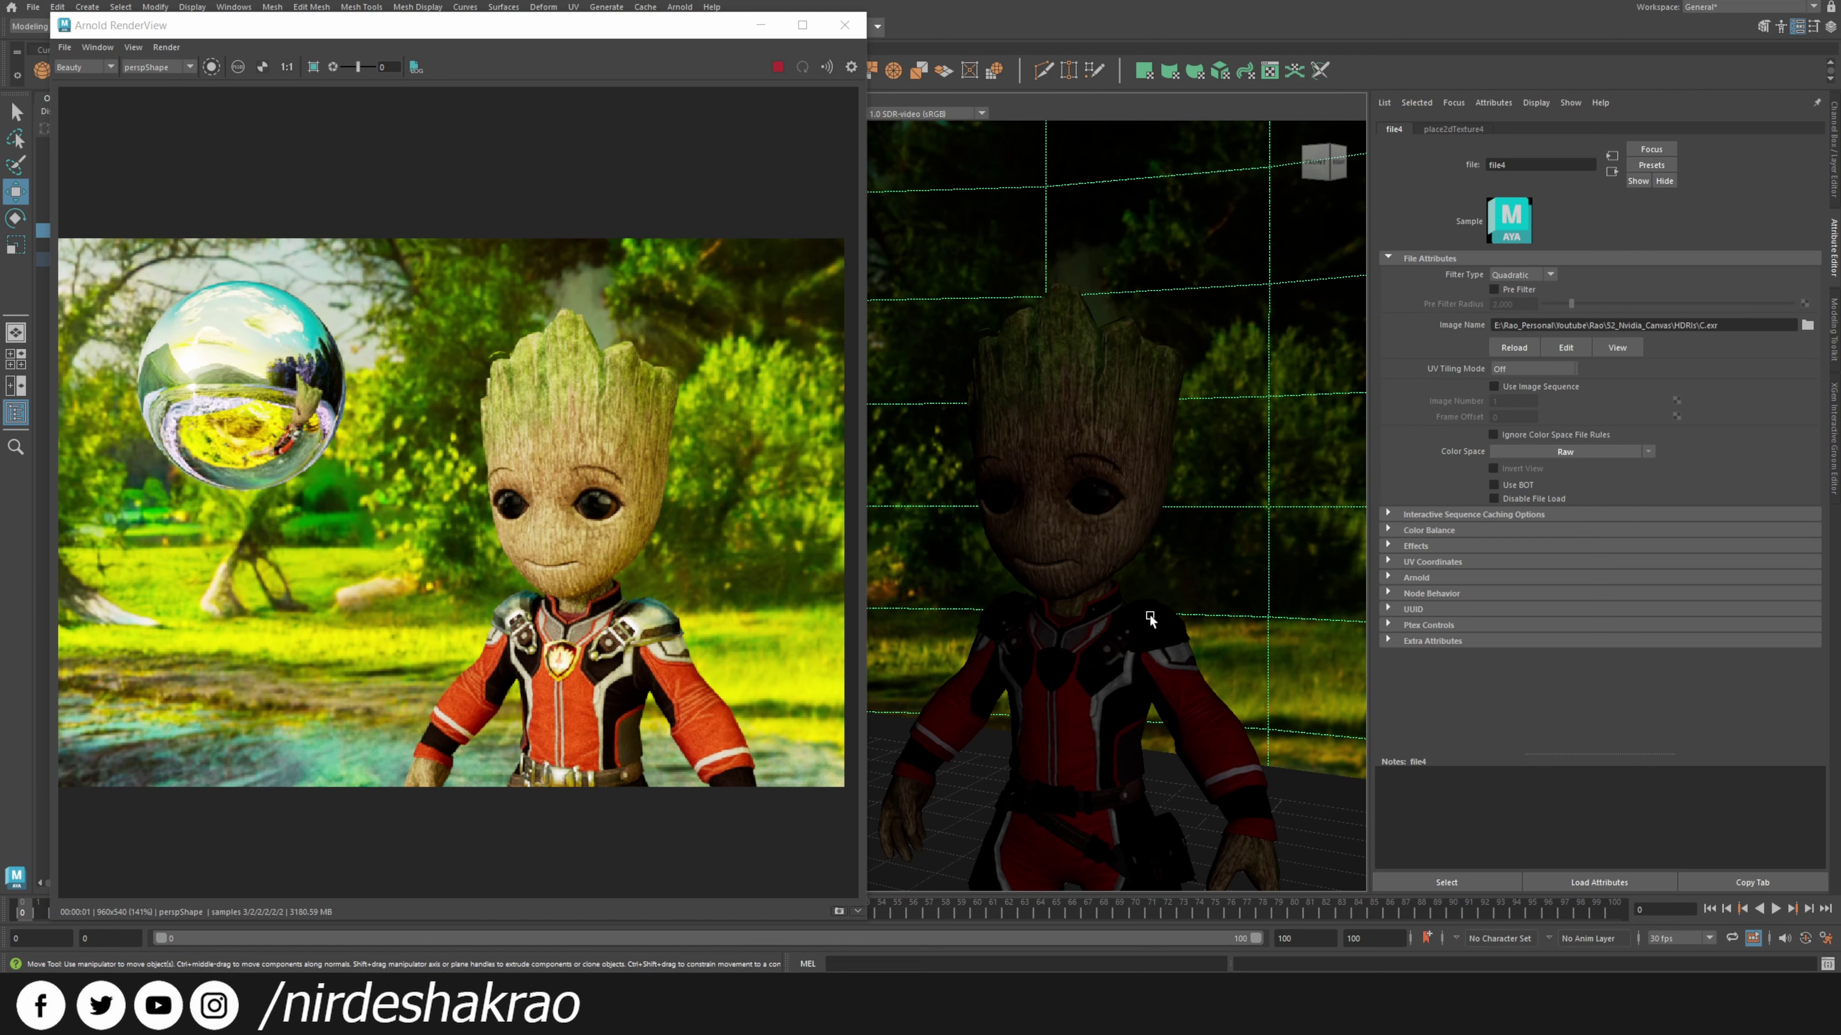
pyautogui.keyDown('alt'); pyautogui.moveTo(1149, 618); pyautogui.dragTo(1121, 622); pyautogui.keyUp('alt')
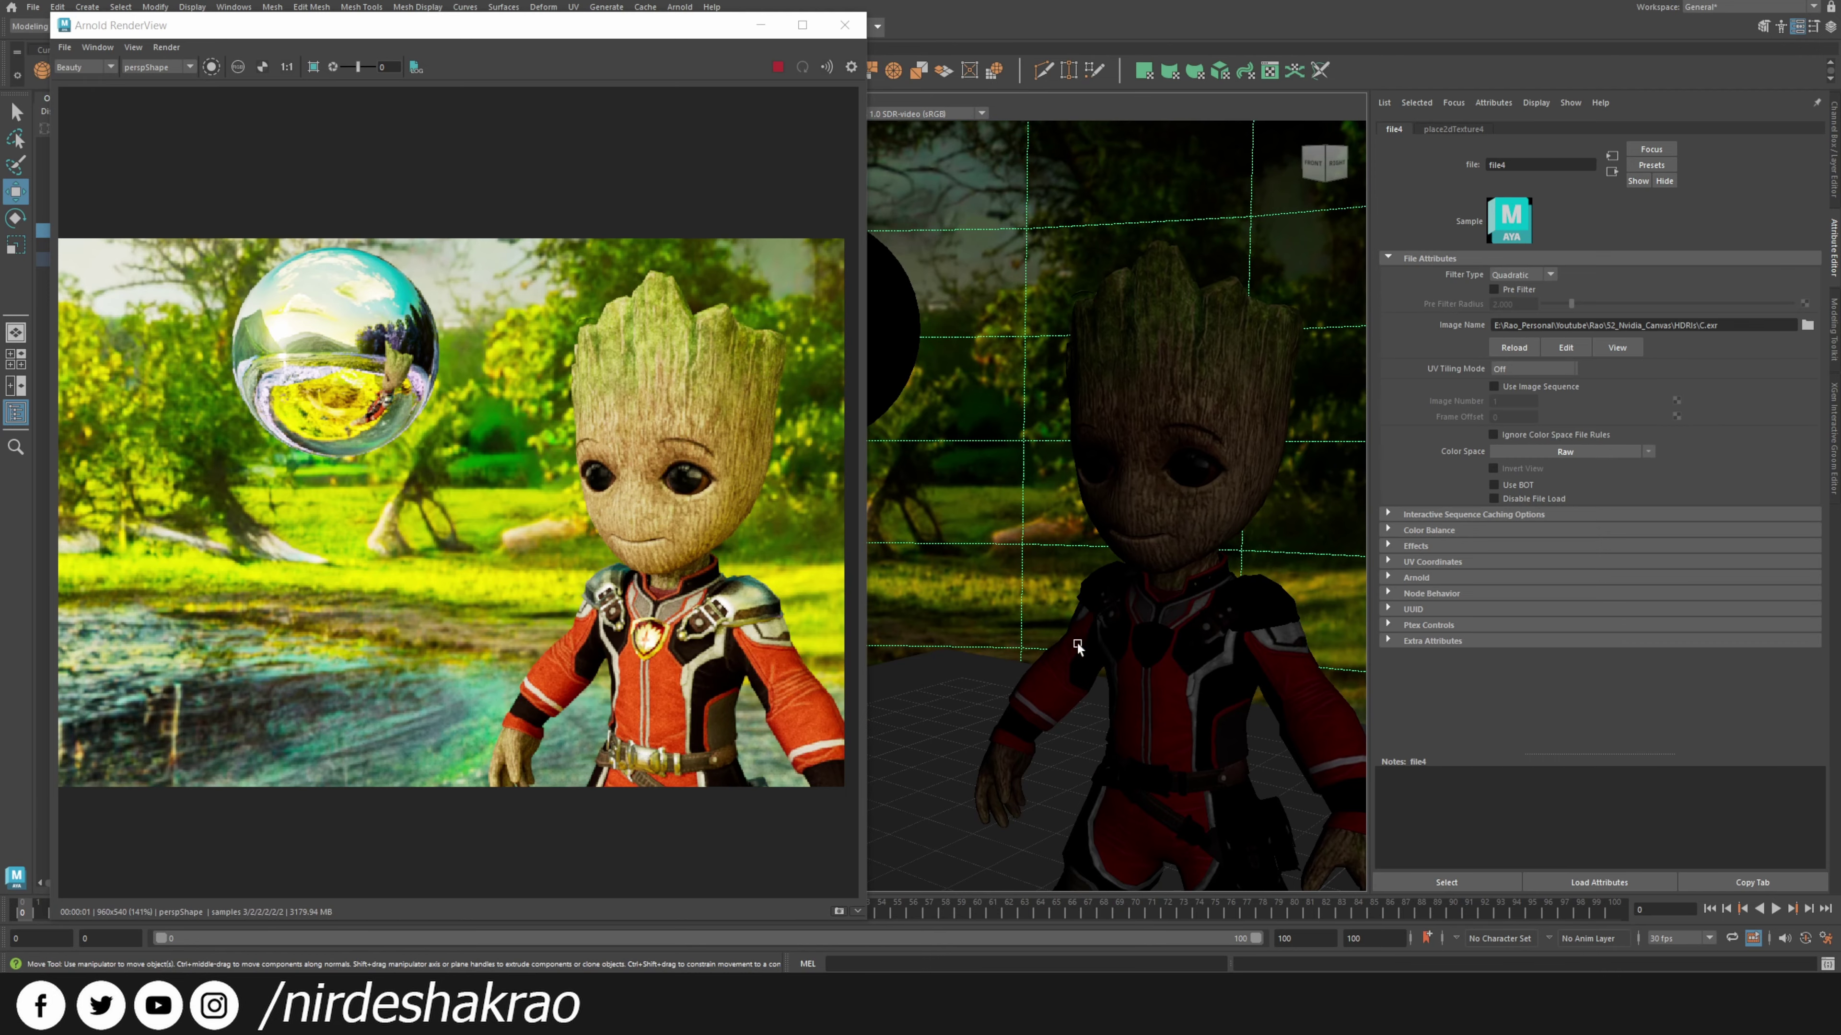
# Examine the sunlit side of the green panorama and the back of the character's head, returning to the front view.
pyautogui.scroll(-3, 1071, 638)
pyautogui.keyDown('alt'); pyautogui.moveTo(1045, 517); pyautogui.dragTo(930, 528); pyautogui.keyUp('alt')
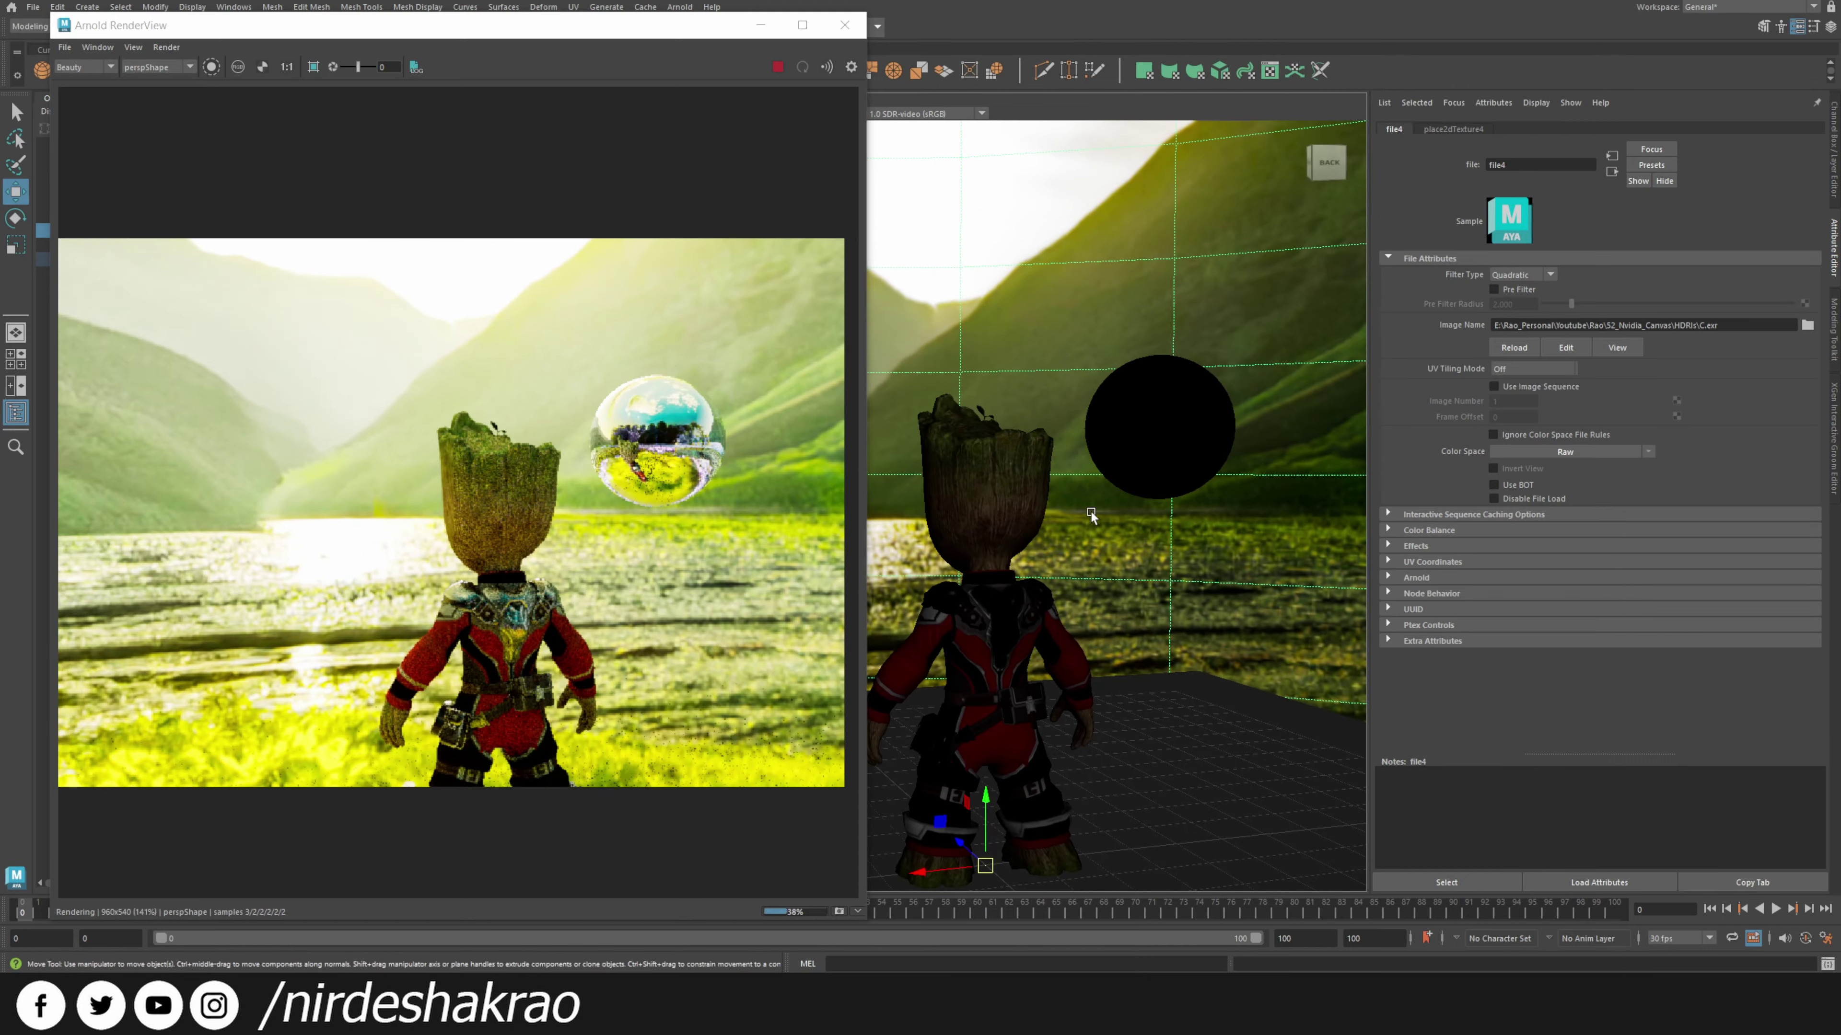
pyautogui.scroll(6, 1146, 631)
pyautogui.scroll(5, 1133, 657)
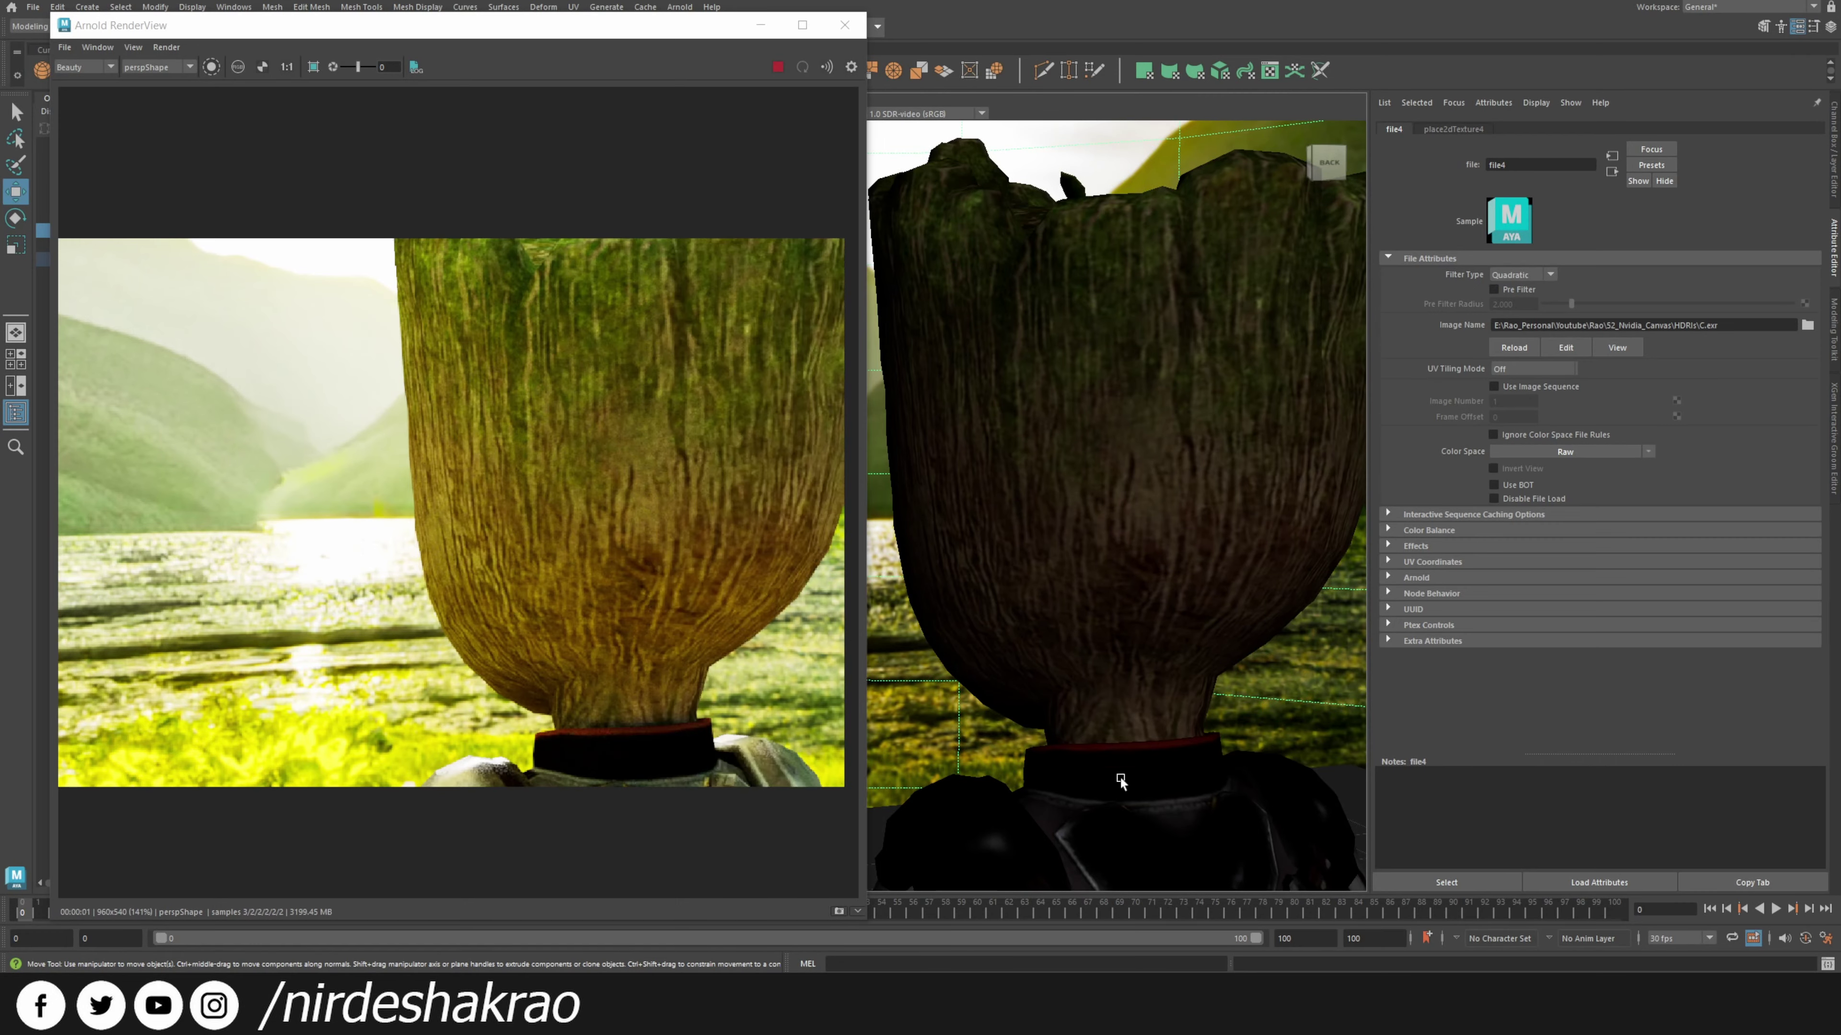
pyautogui.keyDown('alt'); pyautogui.moveTo(1141, 793); pyautogui.dragTo(1004, 503); pyautogui.keyUp('alt')
pyautogui.keyDown('alt'); pyautogui.moveTo(1004, 502); pyautogui.dragTo(1129, 699, button='right'); pyautogui.keyUp('alt')
pyautogui.keyDown('alt'); pyautogui.moveTo(1129, 699); pyautogui.dragTo(1113, 599, button='middle'); pyautogui.keyUp('alt')
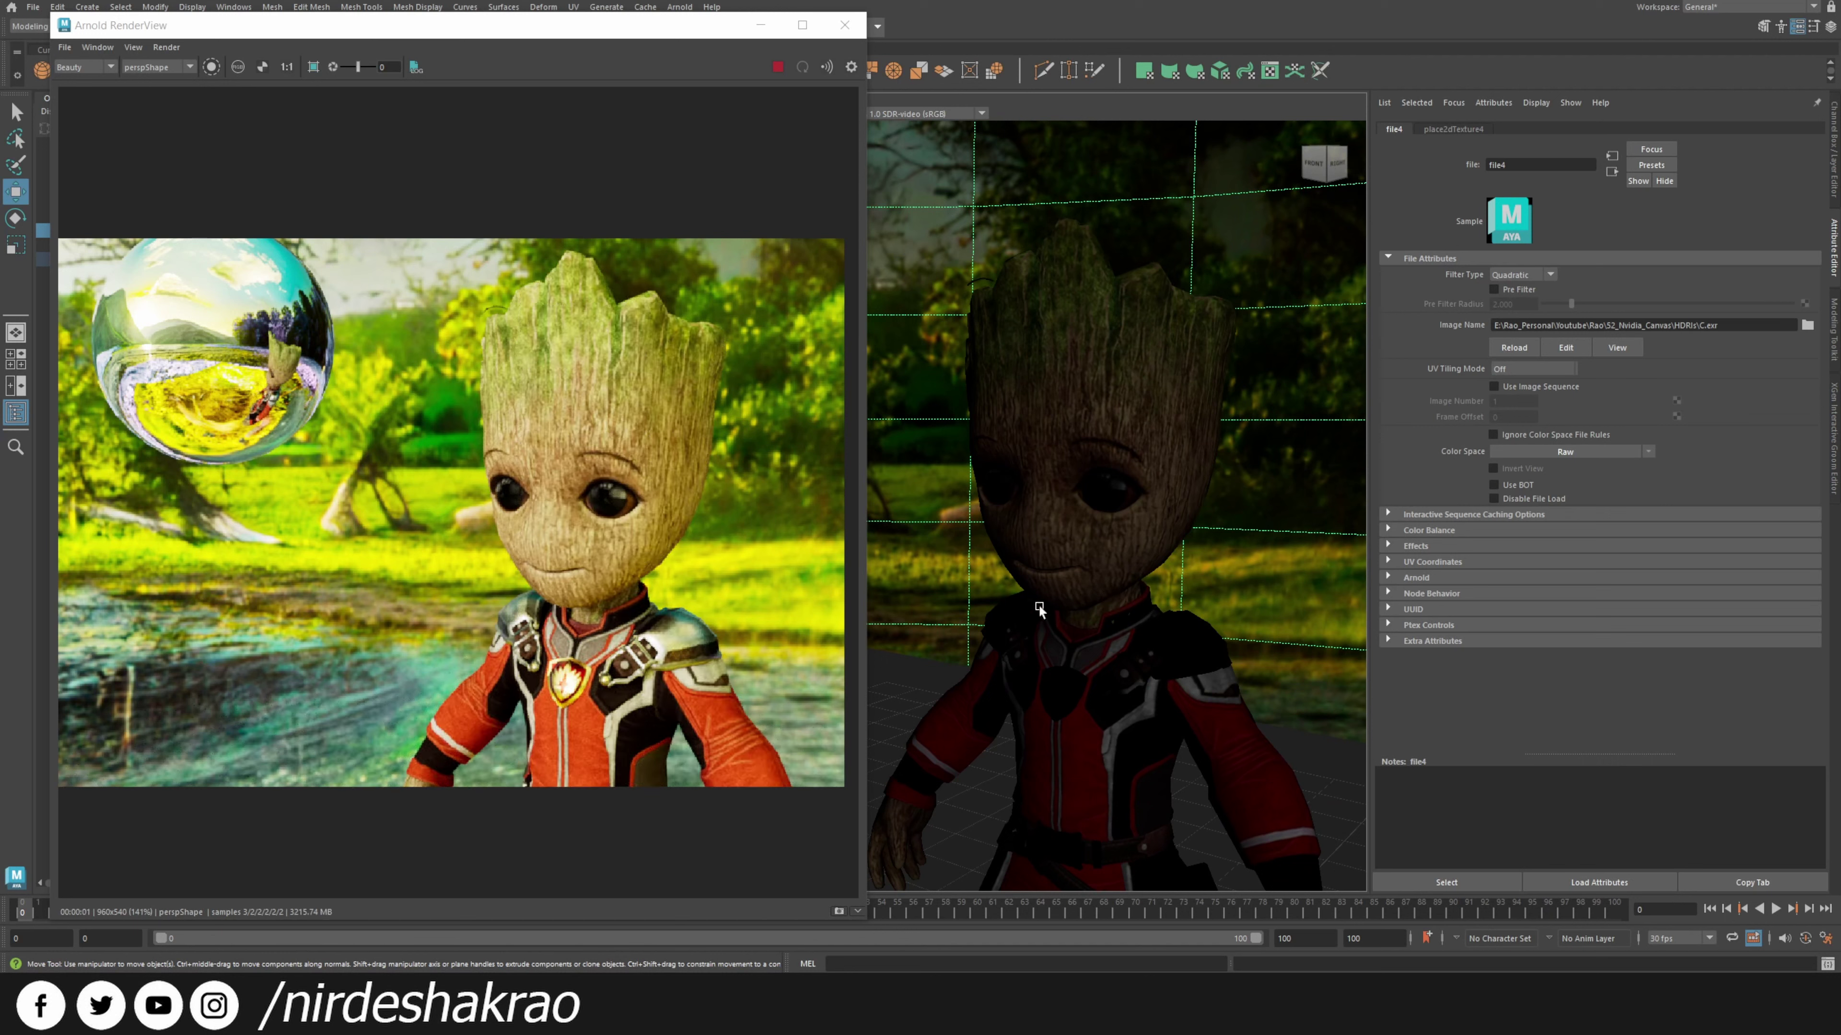
# Switch to NVIDIA Canvas and add a new layer above the existing painted layer.
pyautogui.click(779, 68)
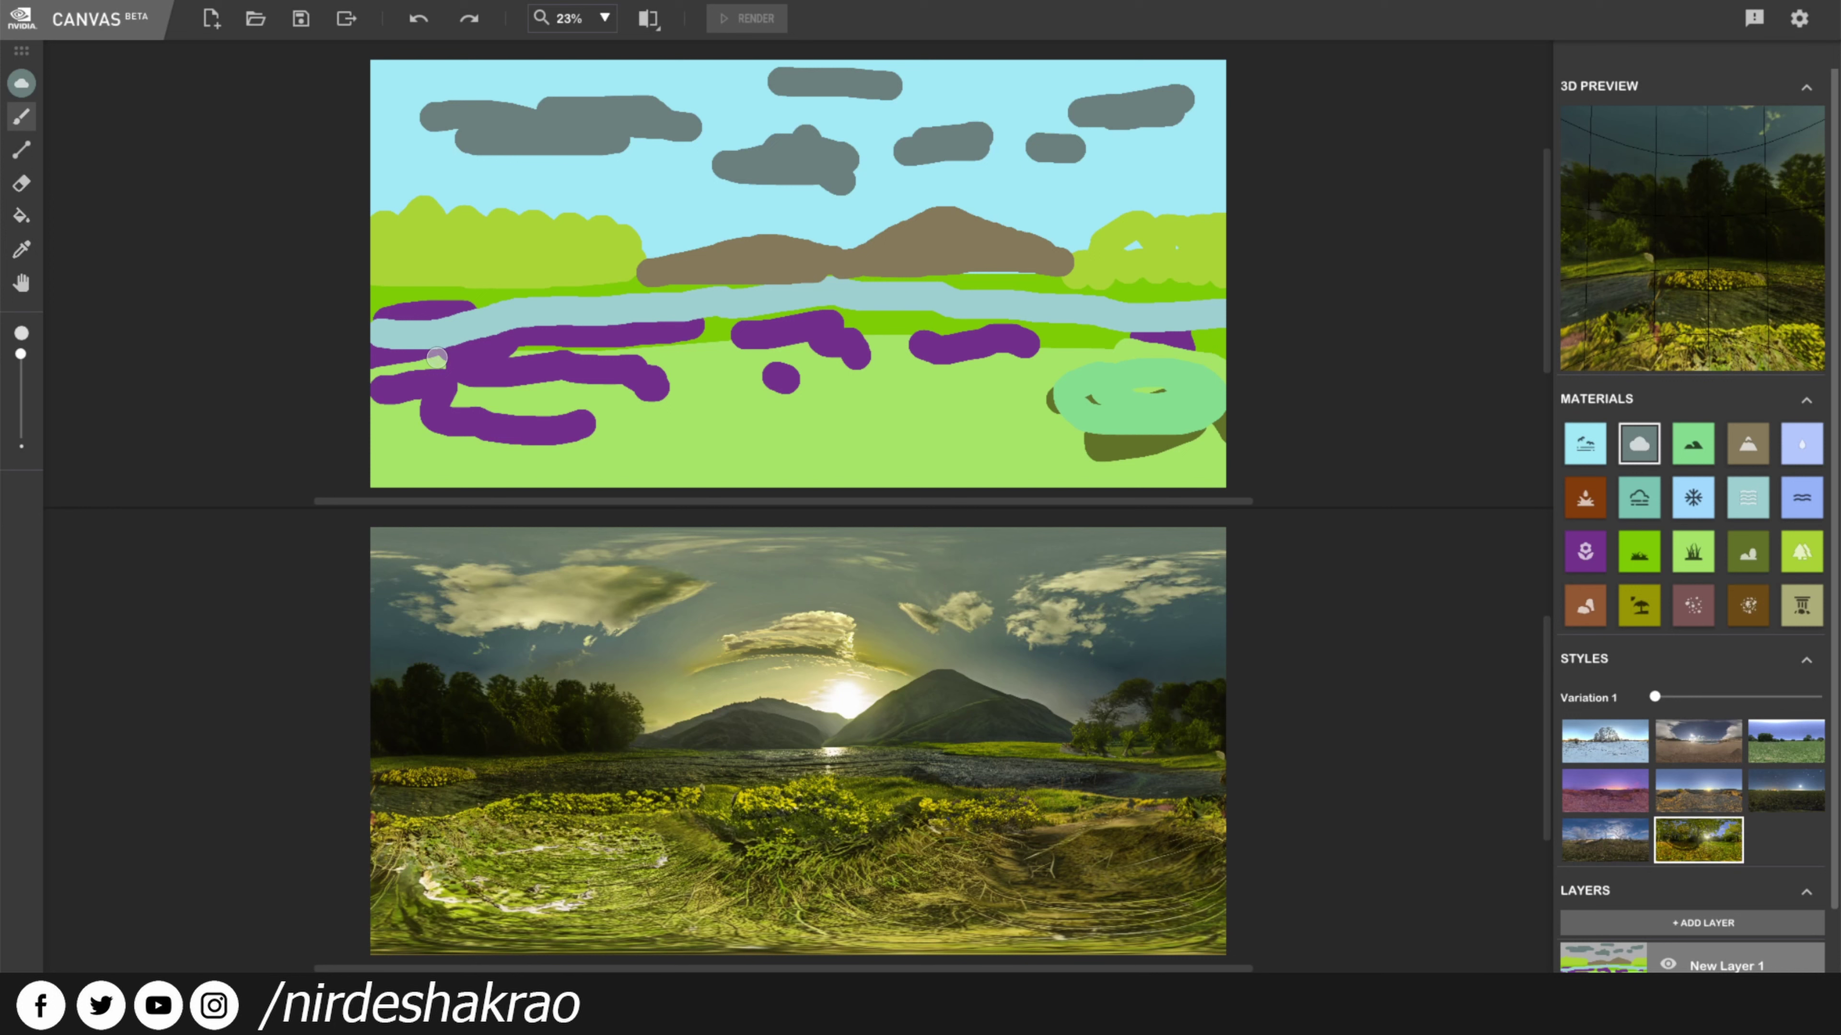
pyautogui.scroll(-1, 1586, 815)
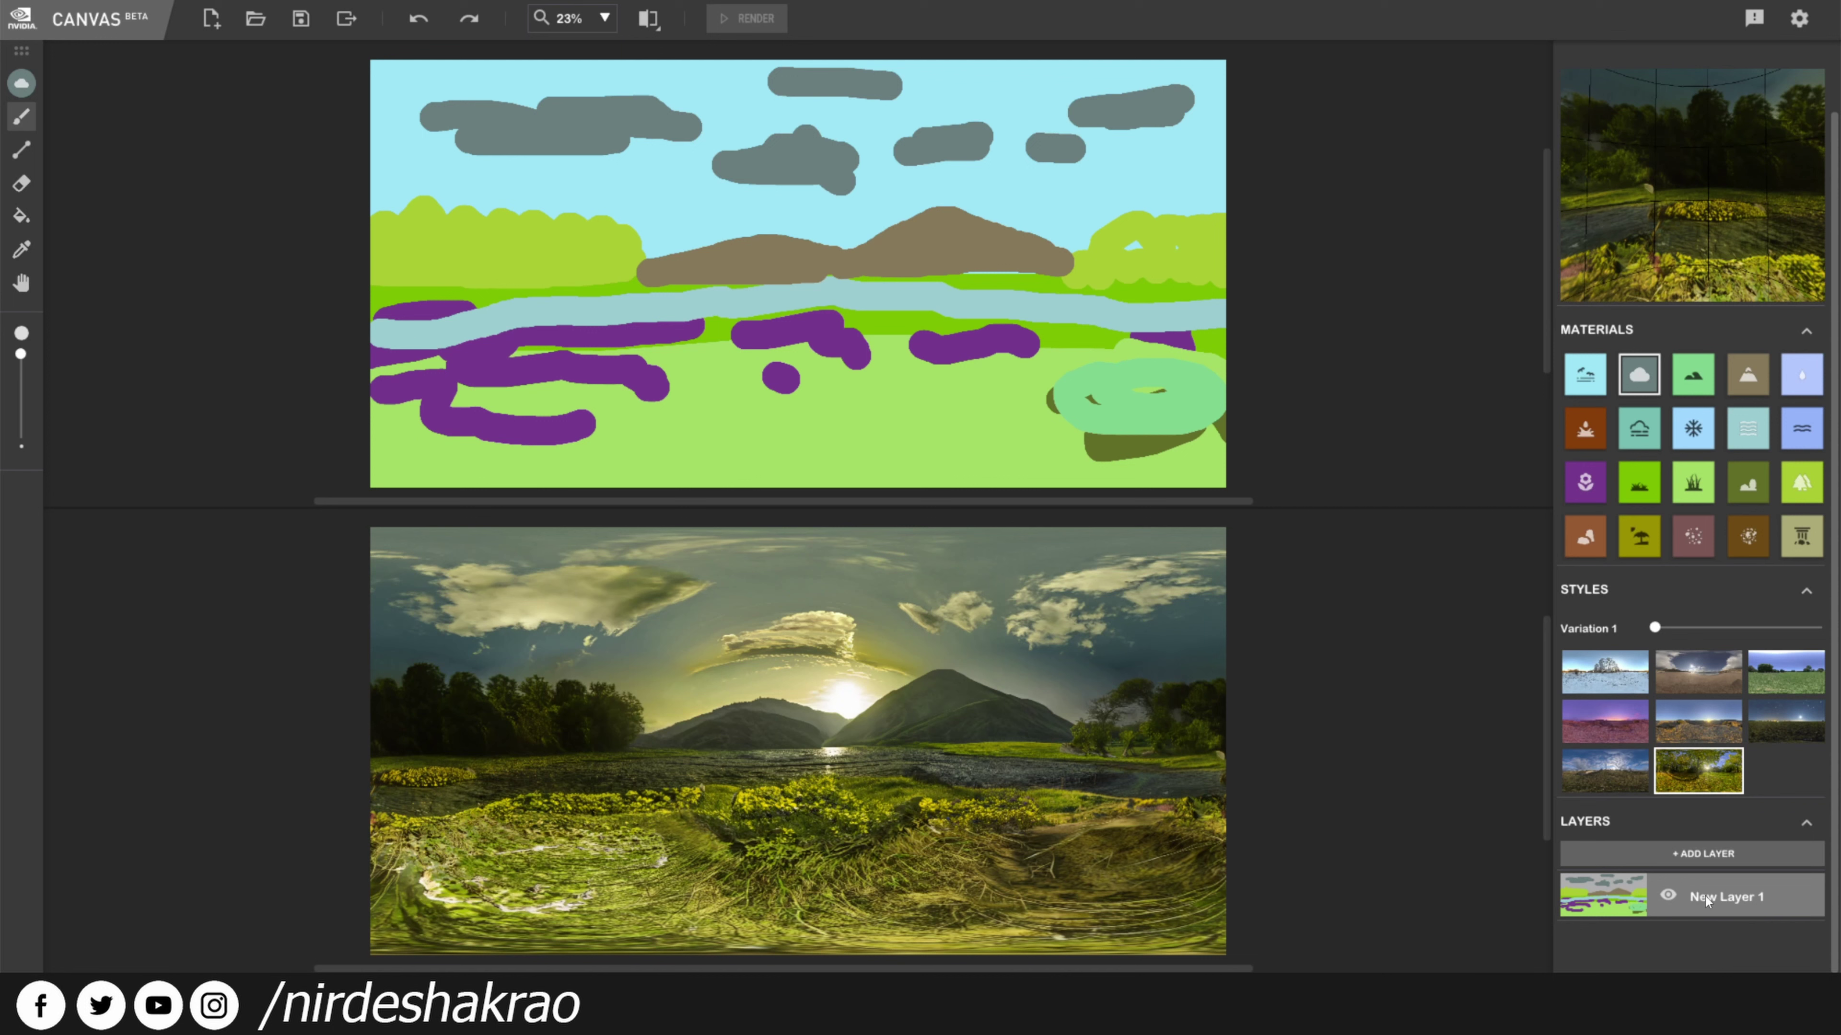
pyautogui.click(1673, 856)
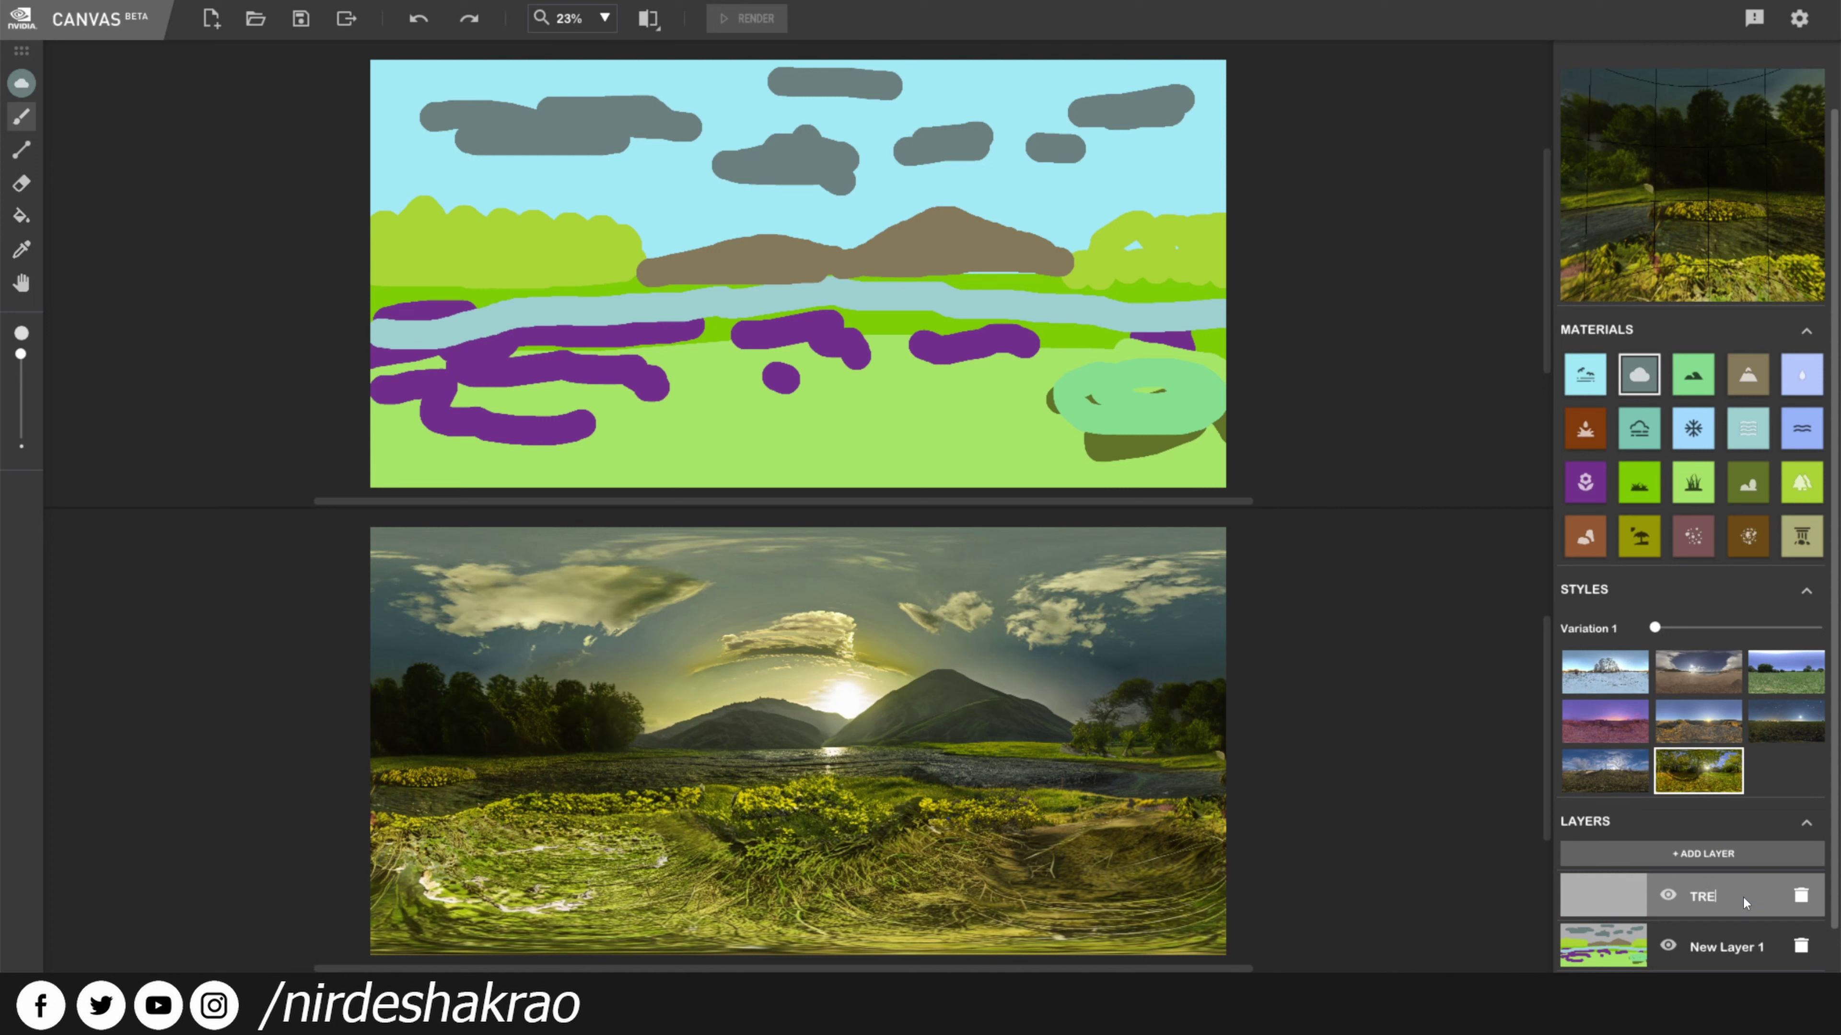
pyautogui.click(1613, 896)
# Paint two trees across the river on the new layer with the tree material, one beside the left forest and one before the mountains.
pyautogui.click(1801, 482)
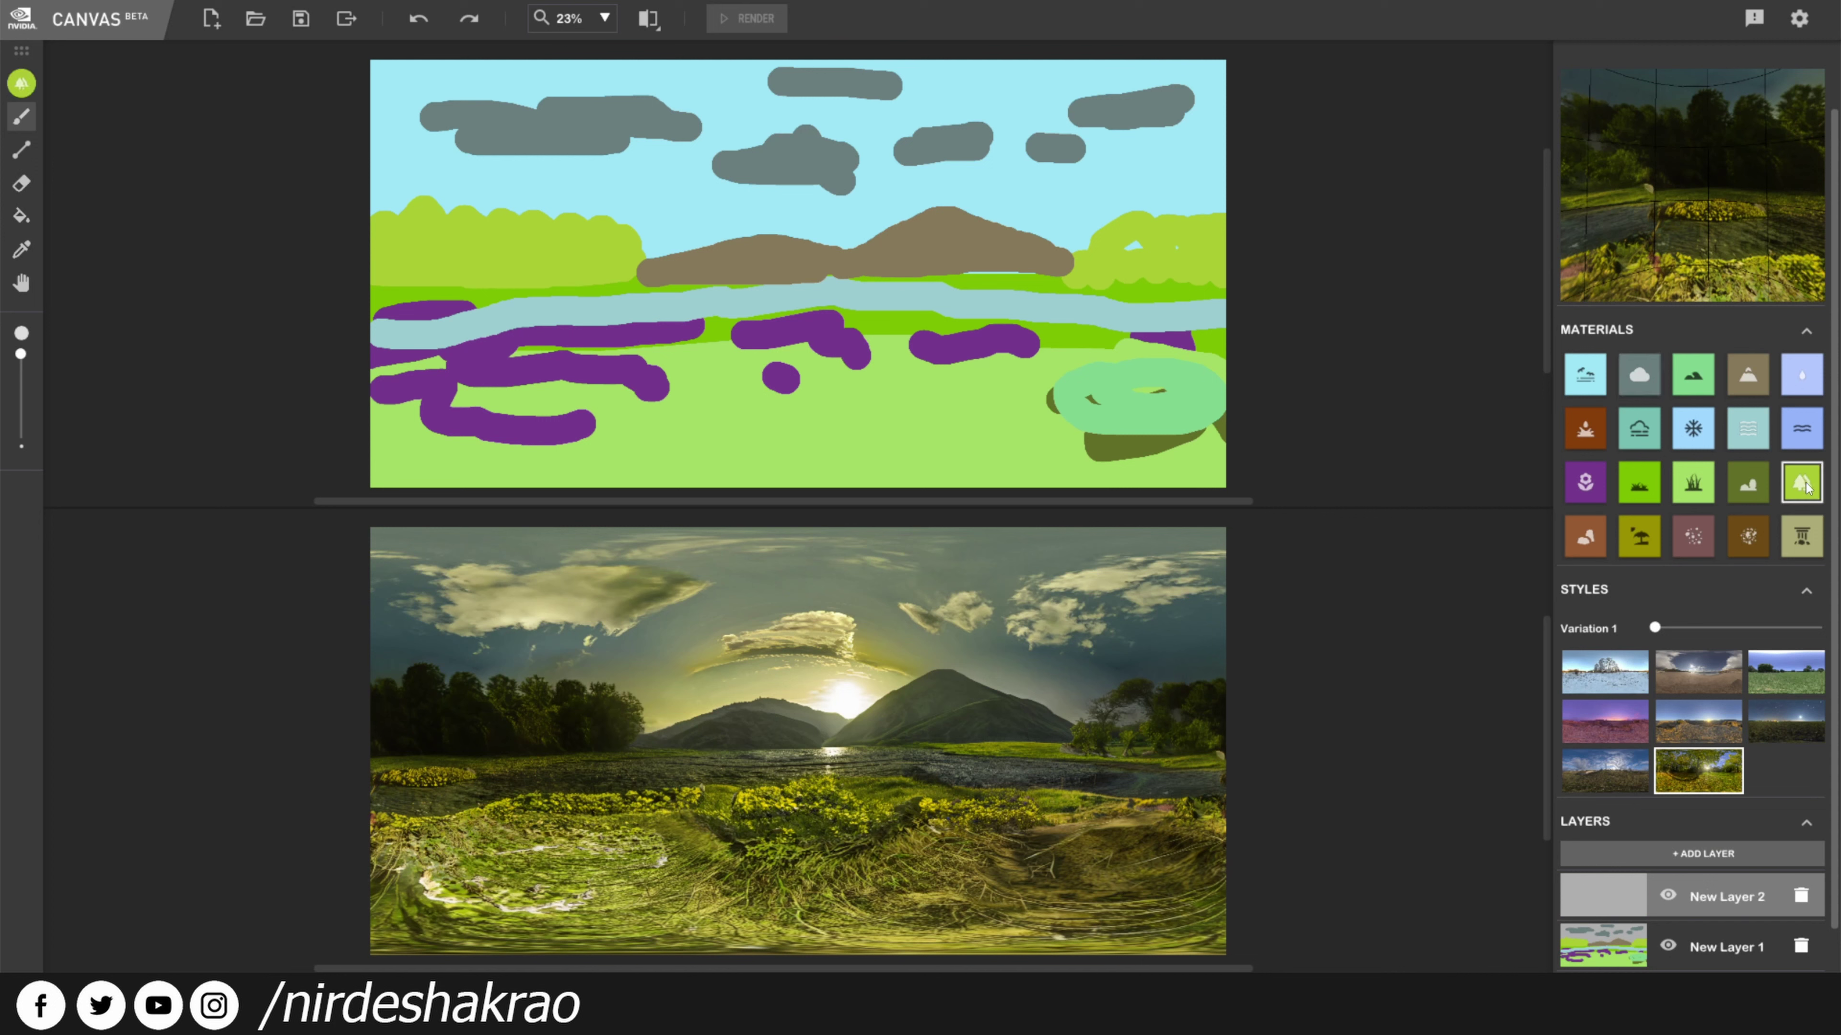
pyautogui.moveTo(511, 335); pyautogui.dragTo(508, 215)
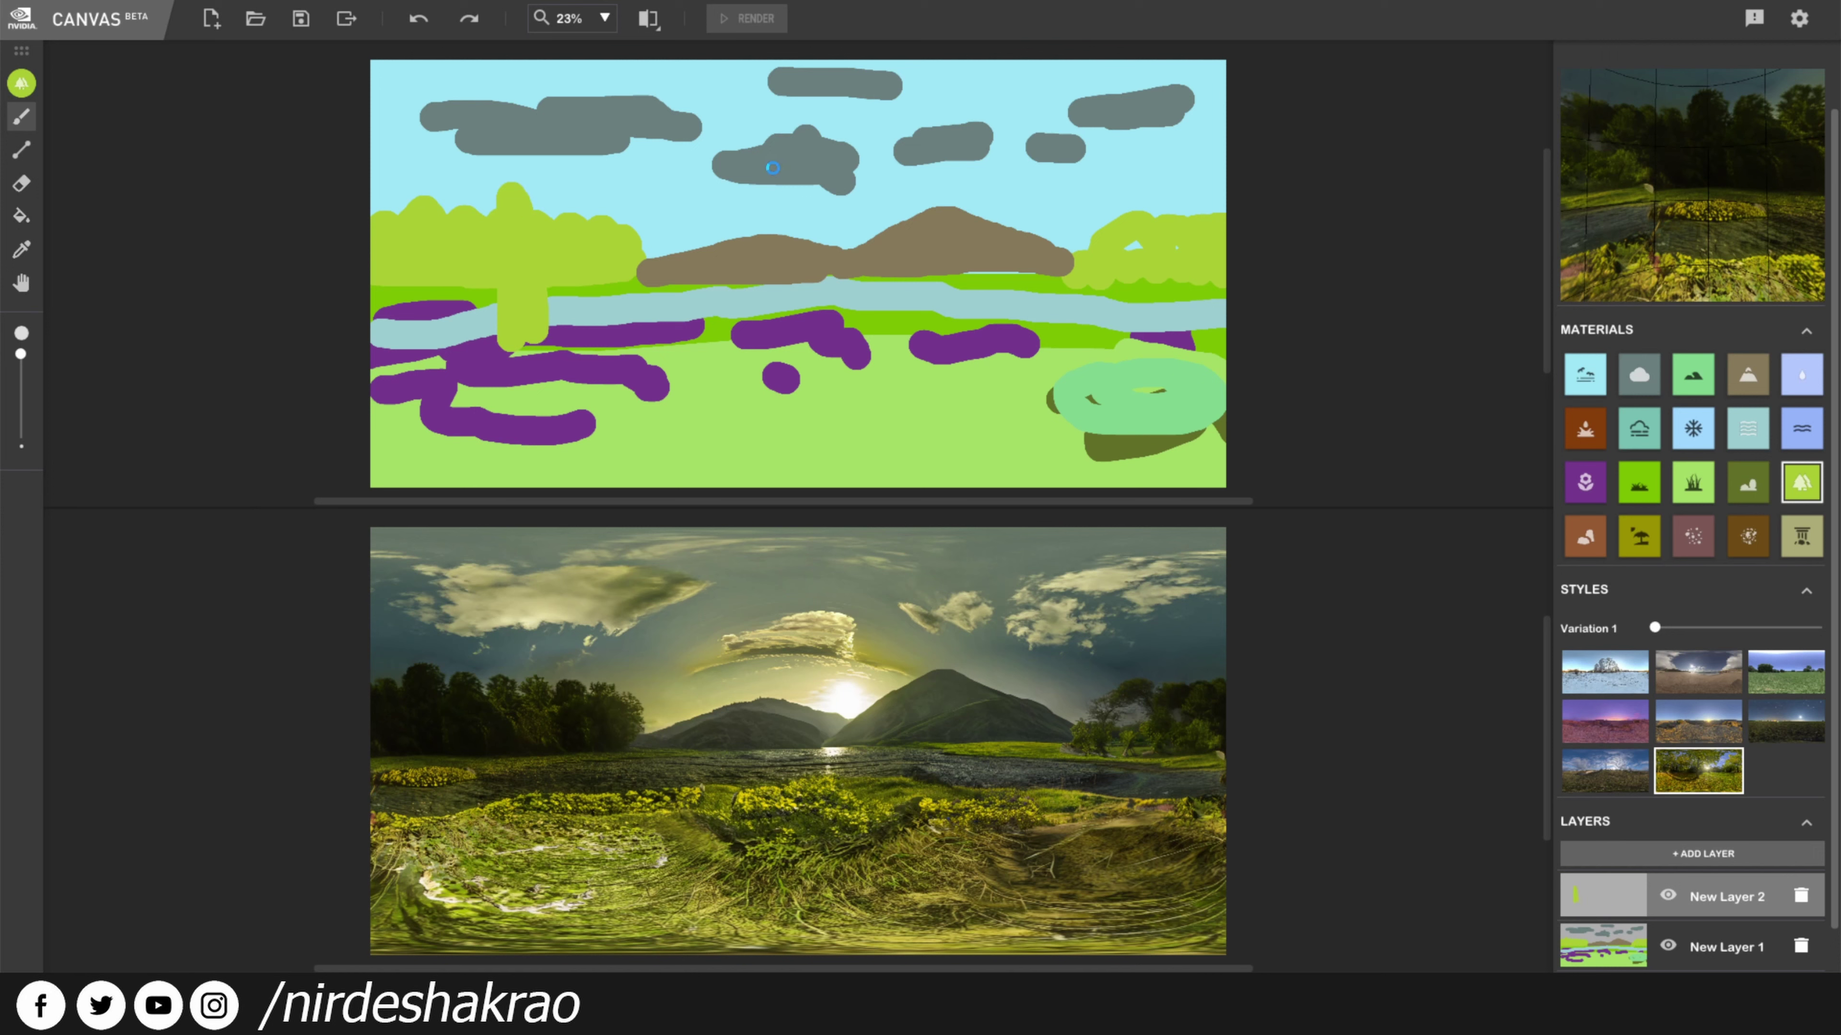
pyautogui.moveTo(769, 179)
pyautogui.mouseDown()
pyautogui.moveTo(722, 232)
pyautogui.moveTo(854, 228)
pyautogui.moveTo(774, 193)
pyautogui.moveTo(784, 330)
pyautogui.mouseUp()
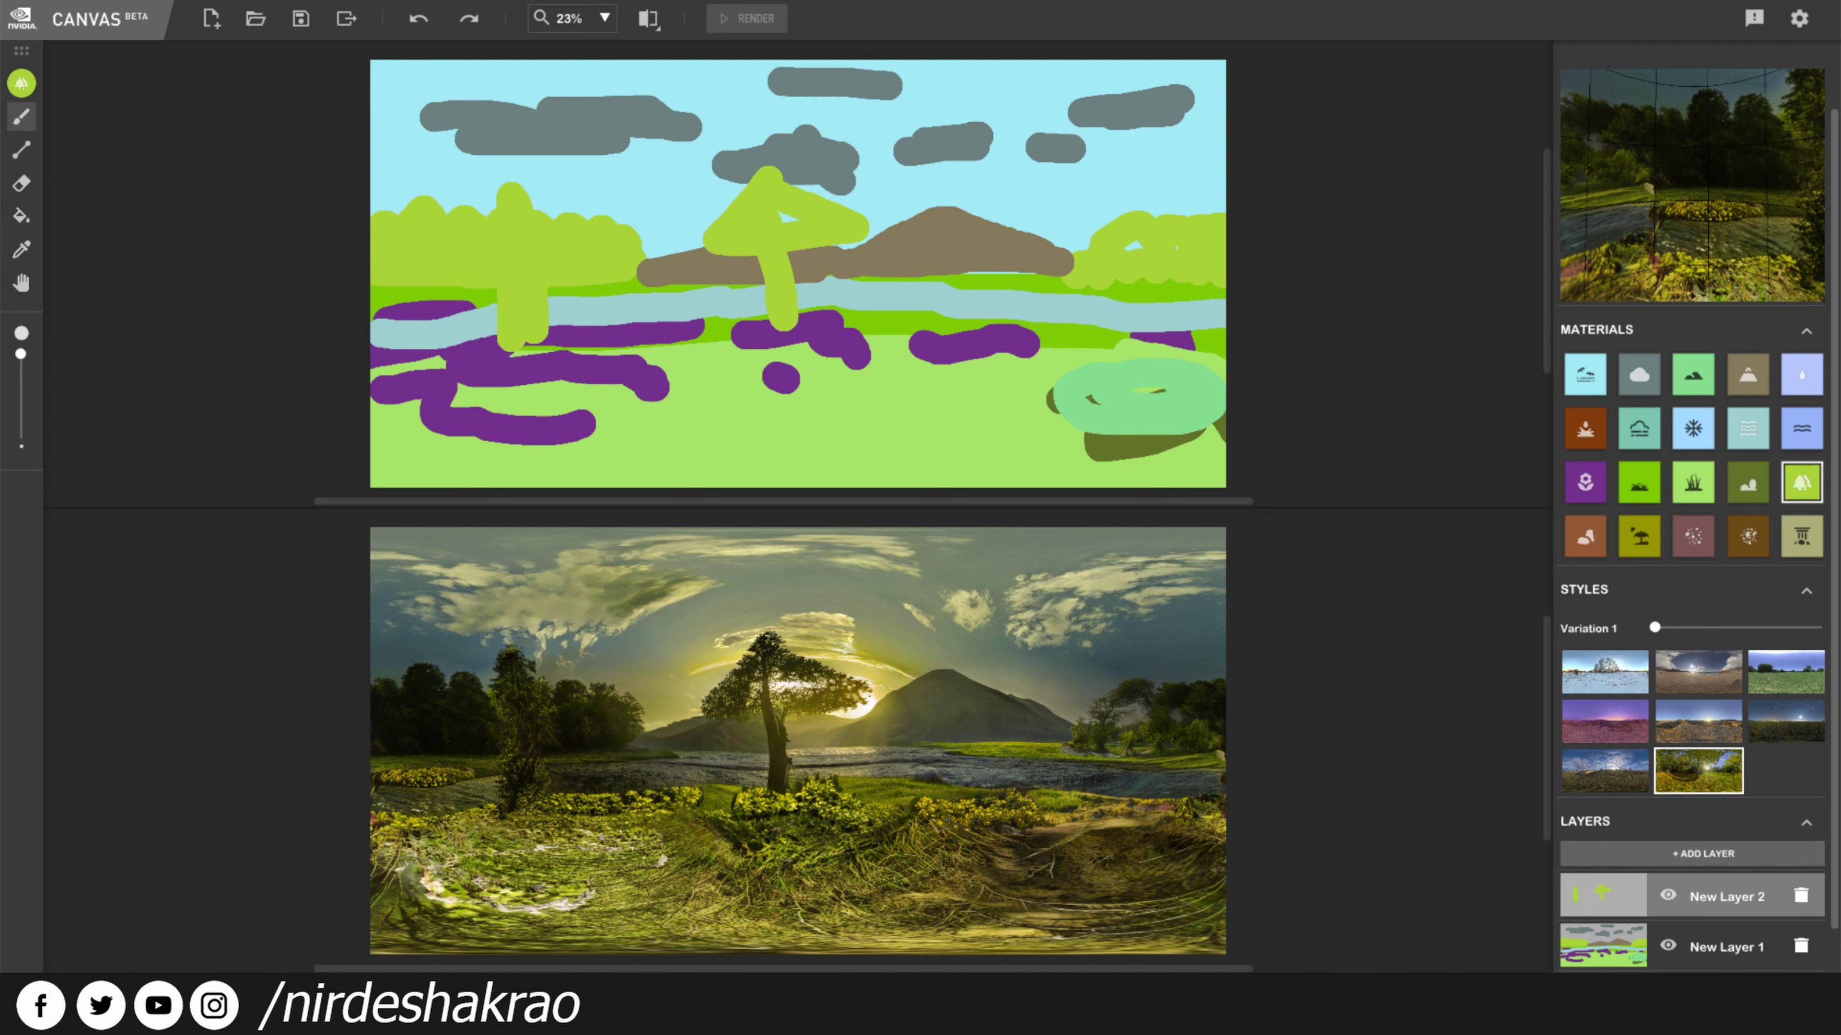
# Apply the first style to the panorama, trying the second style and undoing that change.
pyautogui.click(1611, 676)
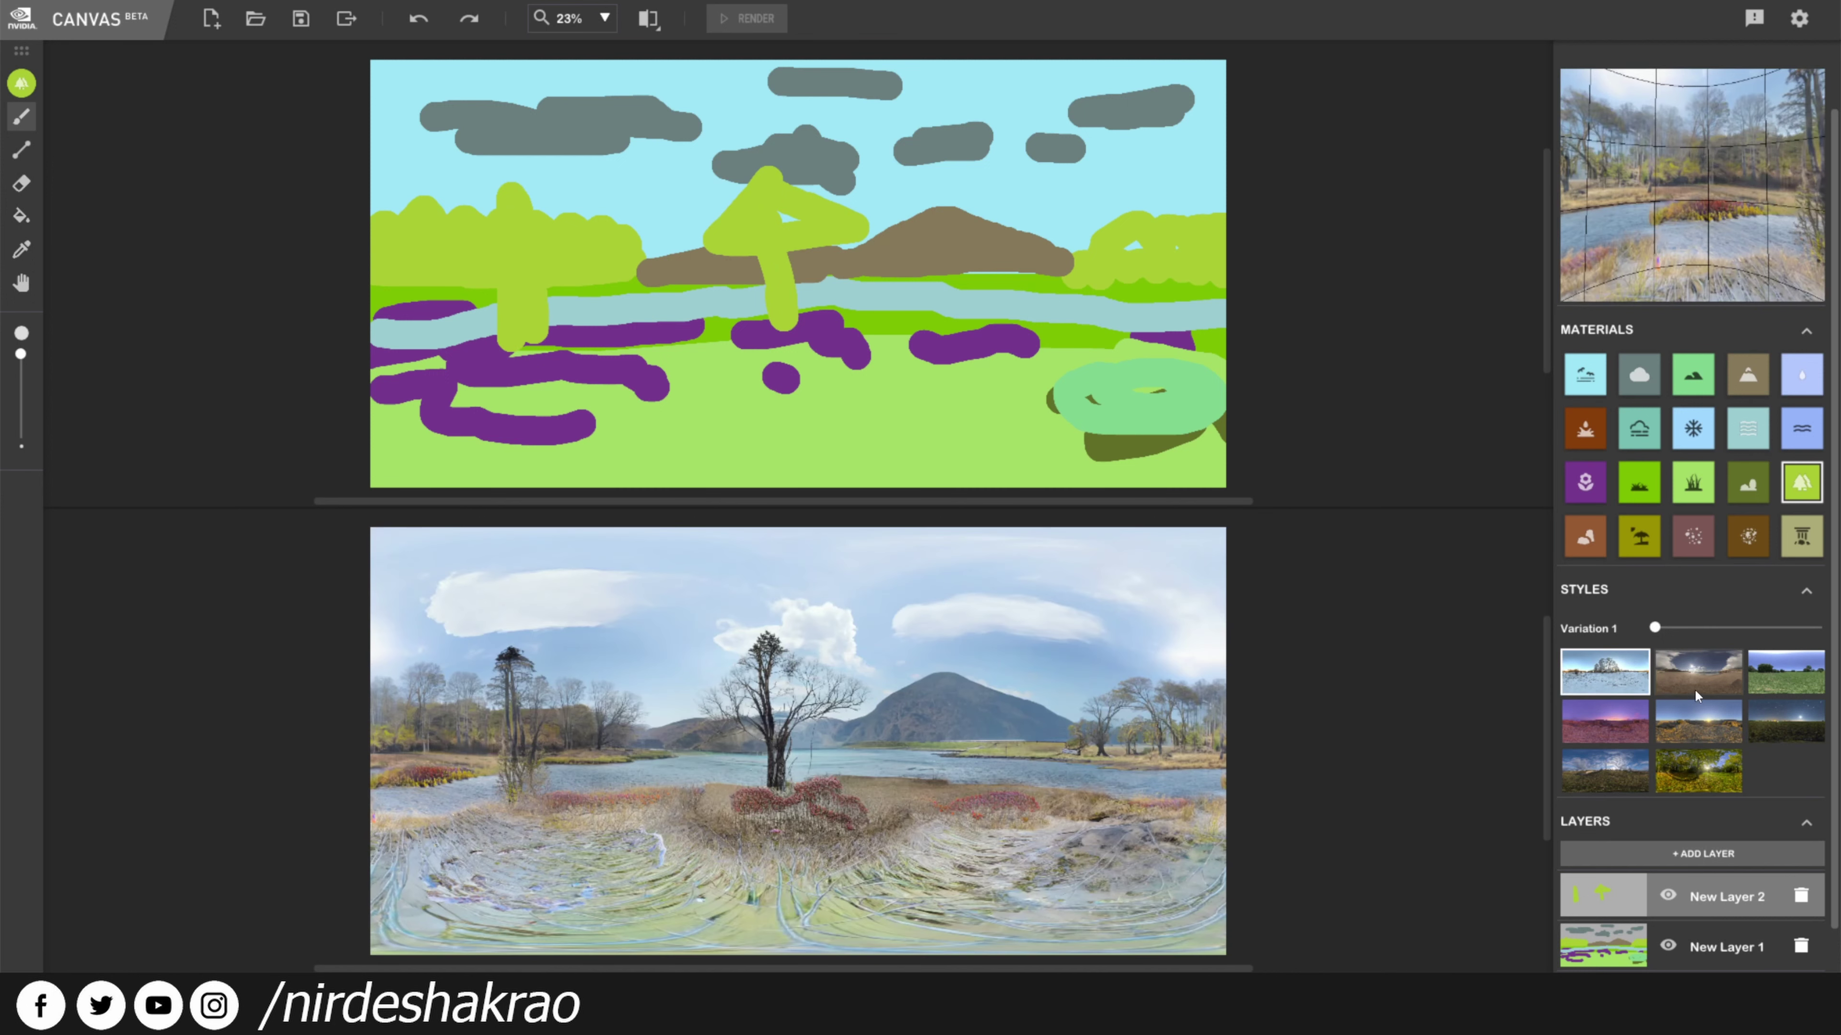
pyautogui.click(1662, 687)
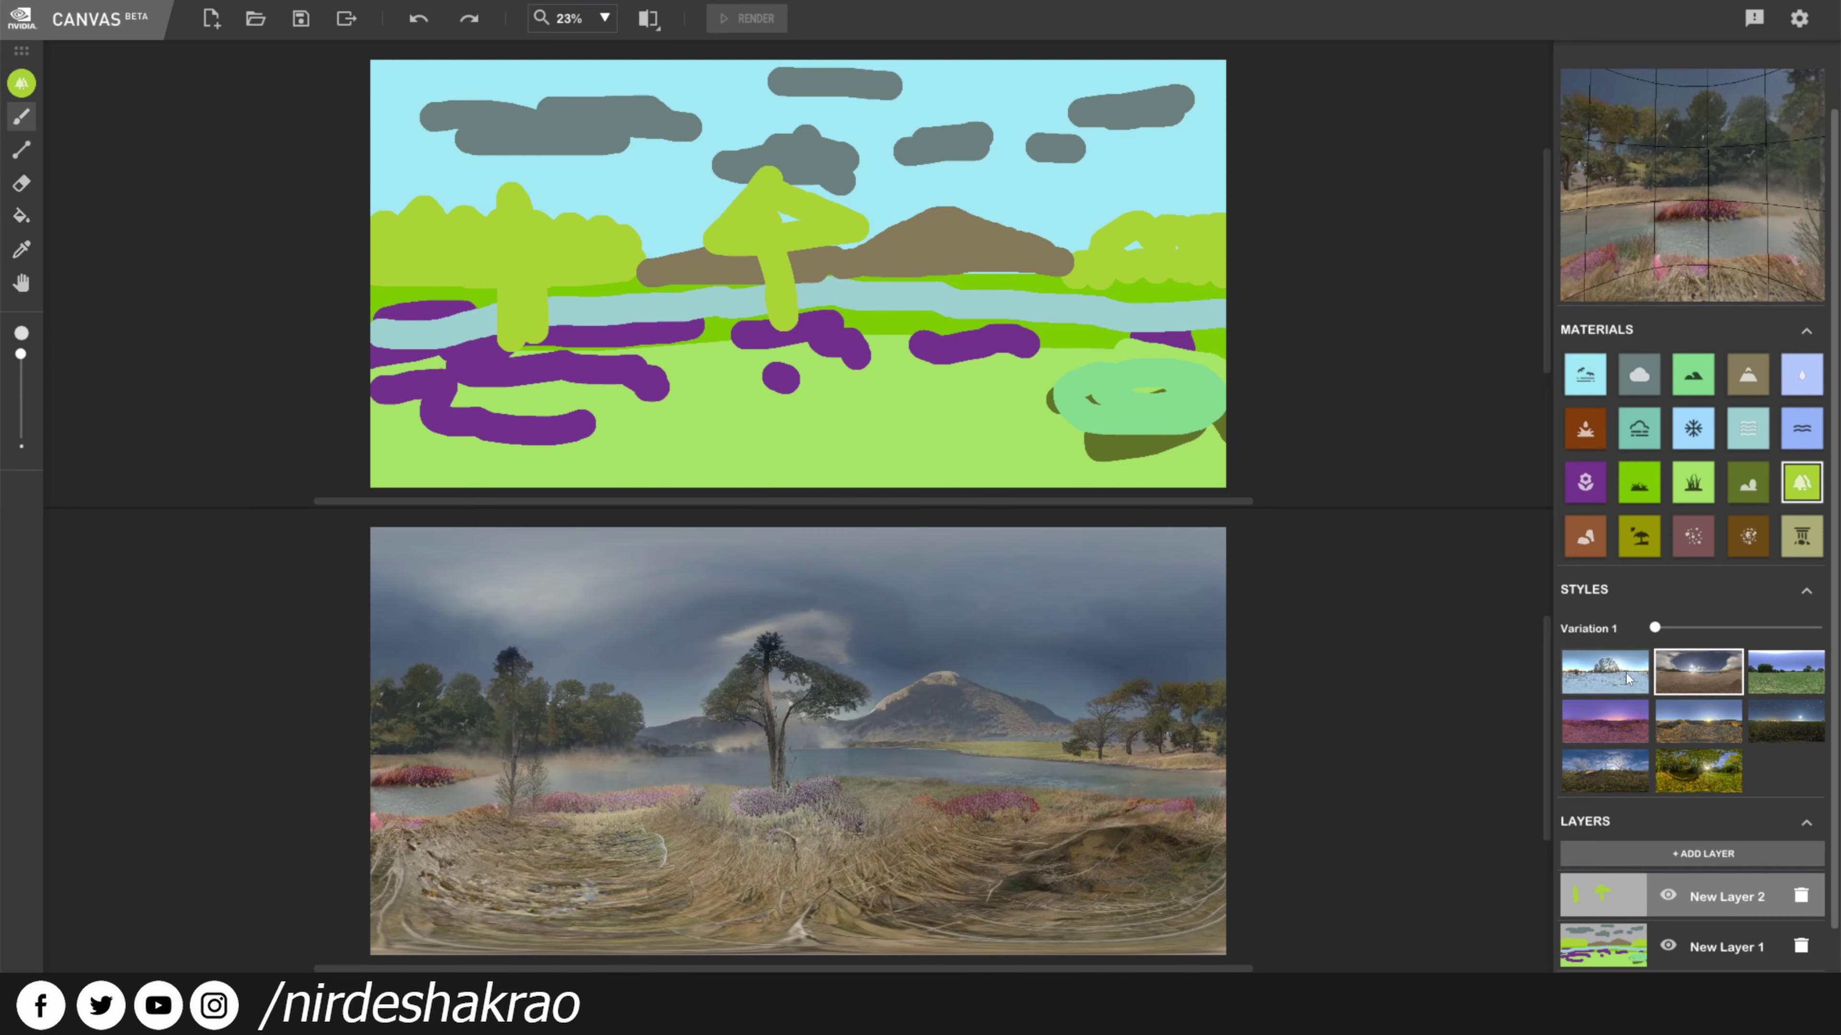
pyautogui.hotkey('ctrl', 'z')
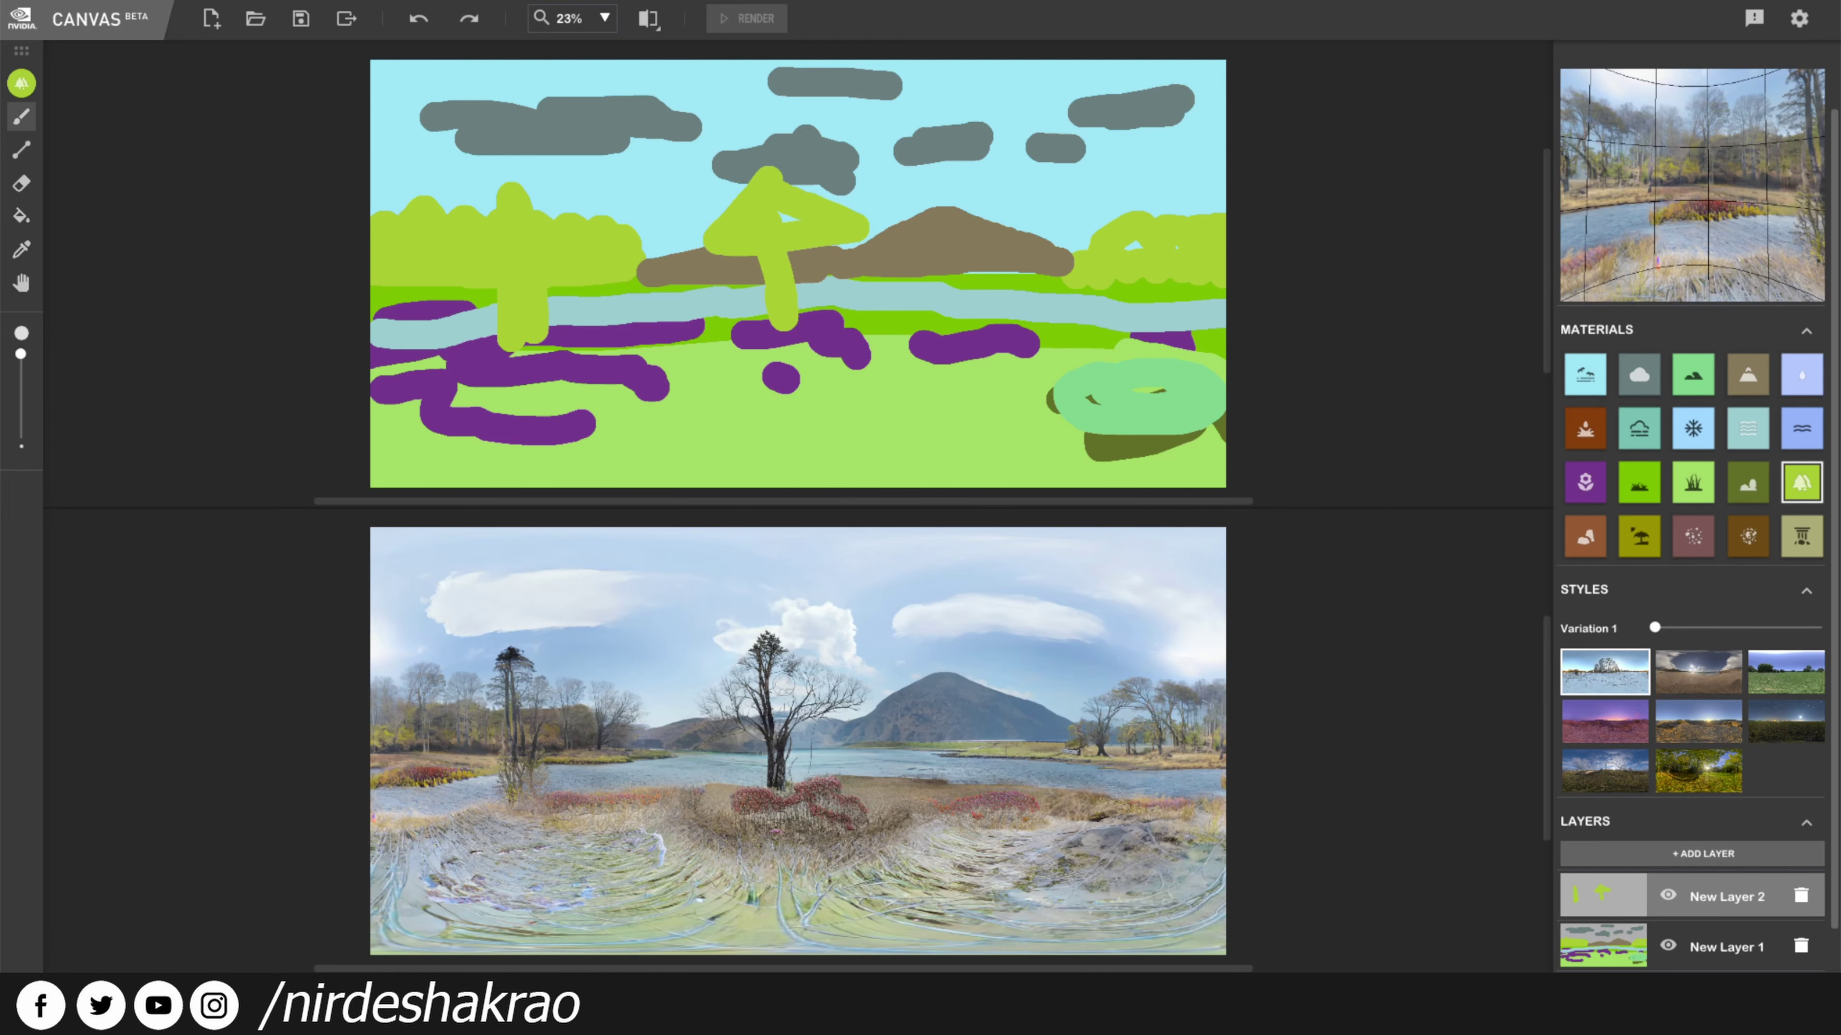
# Paint a large, full crown and a wider trunk base onto the central tree.
pyautogui.moveTo(764, 249)
pyautogui.mouseDown()
pyautogui.moveTo(725, 254)
pyautogui.moveTo(735, 236)
pyautogui.moveTo(667, 197)
pyautogui.moveTo(785, 136)
pyautogui.moveTo(881, 134)
pyautogui.moveTo(877, 182)
pyautogui.moveTo(844, 214)
pyautogui.moveTo(740, 205)
pyautogui.mouseUp()
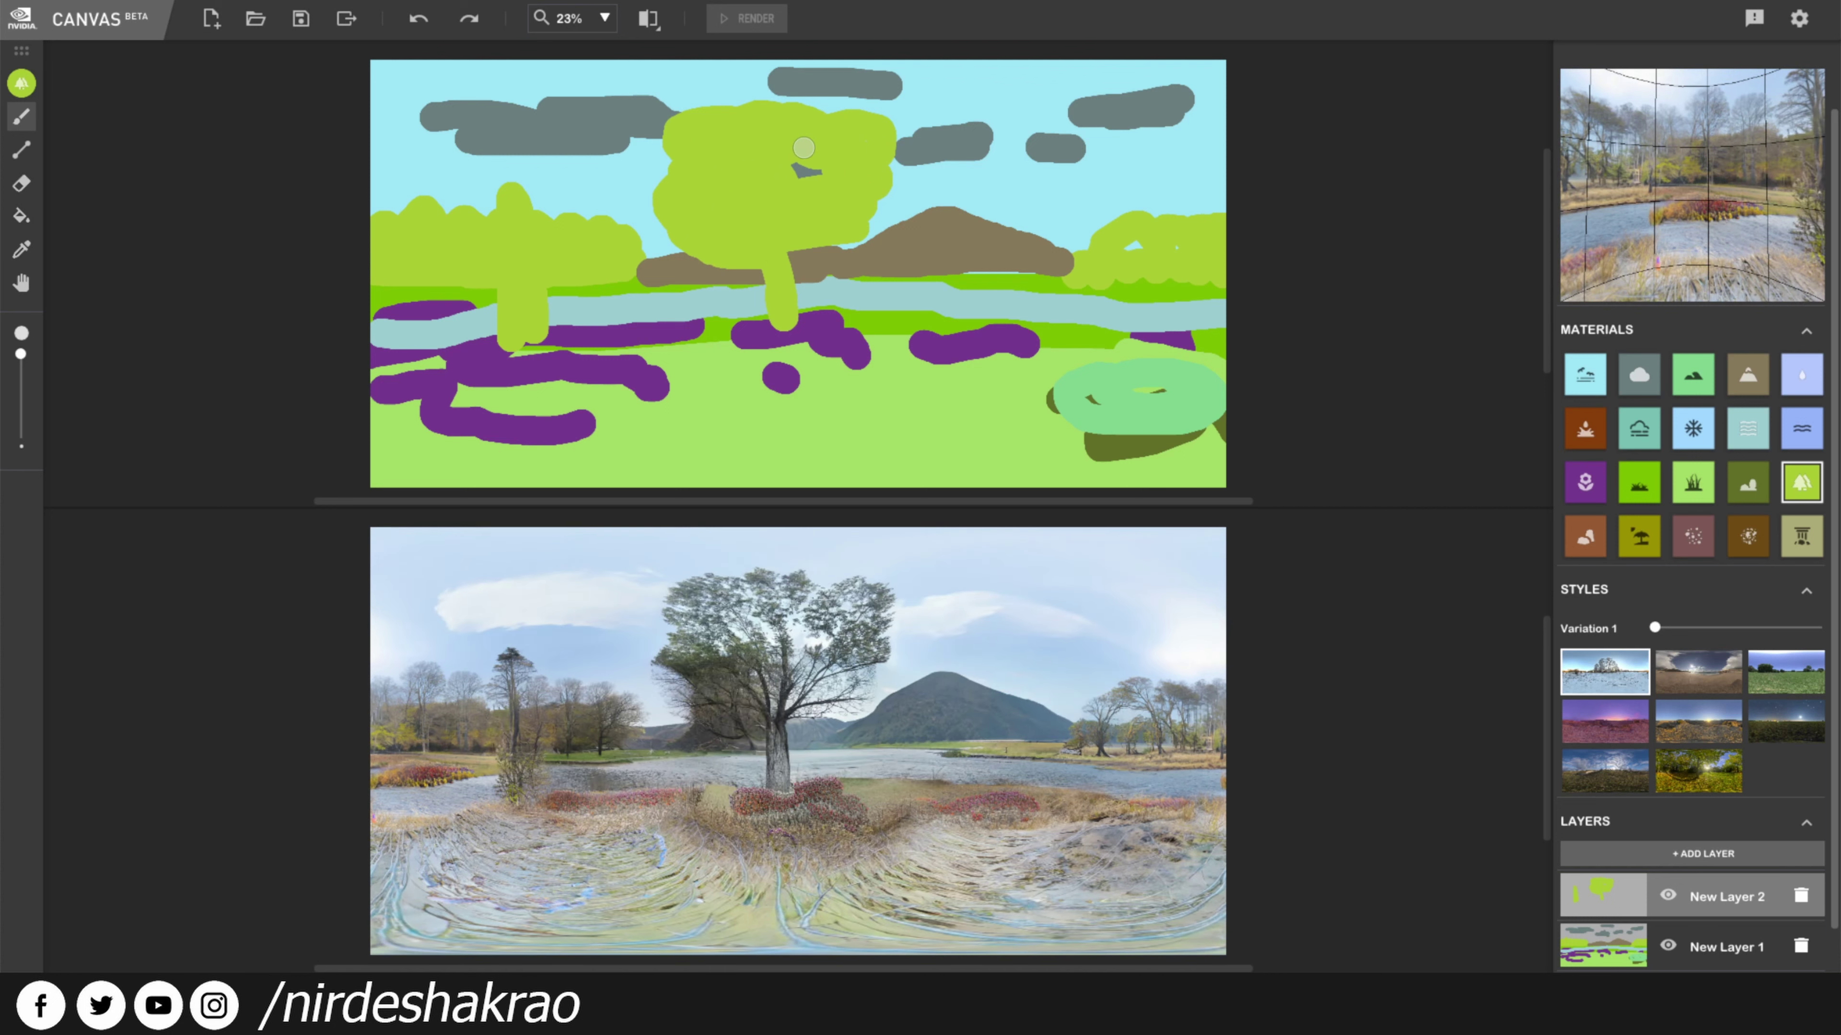
pyautogui.moveTo(832, 209); pyautogui.dragTo(819, 239)
pyautogui.moveTo(793, 326)
pyautogui.mouseDown()
pyautogui.moveTo(746, 258)
pyautogui.moveTo(747, 333)
pyautogui.mouseUp()
pyautogui.moveTo(794, 332)
pyautogui.mouseDown()
pyautogui.moveTo(758, 304)
pyautogui.moveTo(771, 335)
pyautogui.moveTo(786, 247)
pyautogui.moveTo(777, 337)
pyautogui.mouseUp()
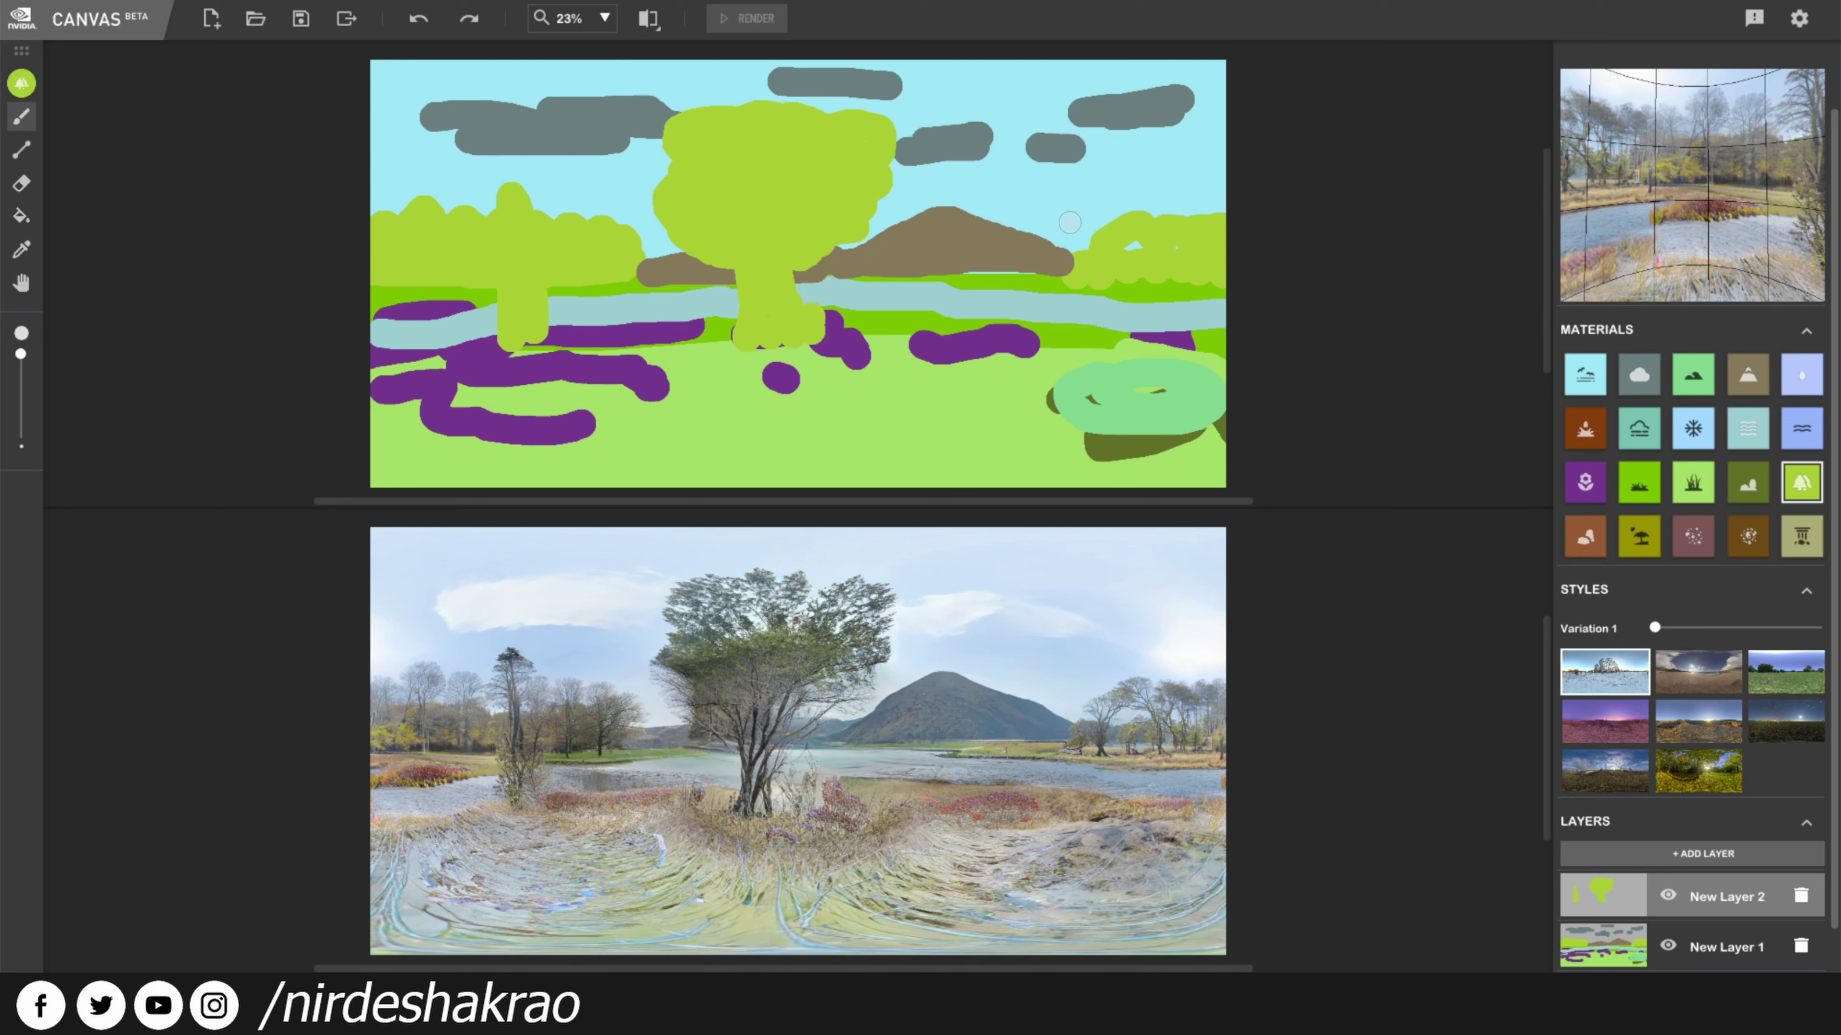
# Paint a tall, narrow tree at the mountain's right side and undo its trunk stroke.
pyautogui.moveTo(1076, 70)
pyautogui.mouseDown()
pyautogui.moveTo(1055, 271)
pyautogui.moveTo(1111, 269)
pyautogui.moveTo(1072, 83)
pyautogui.moveTo(1078, 326)
pyautogui.mouseUp()
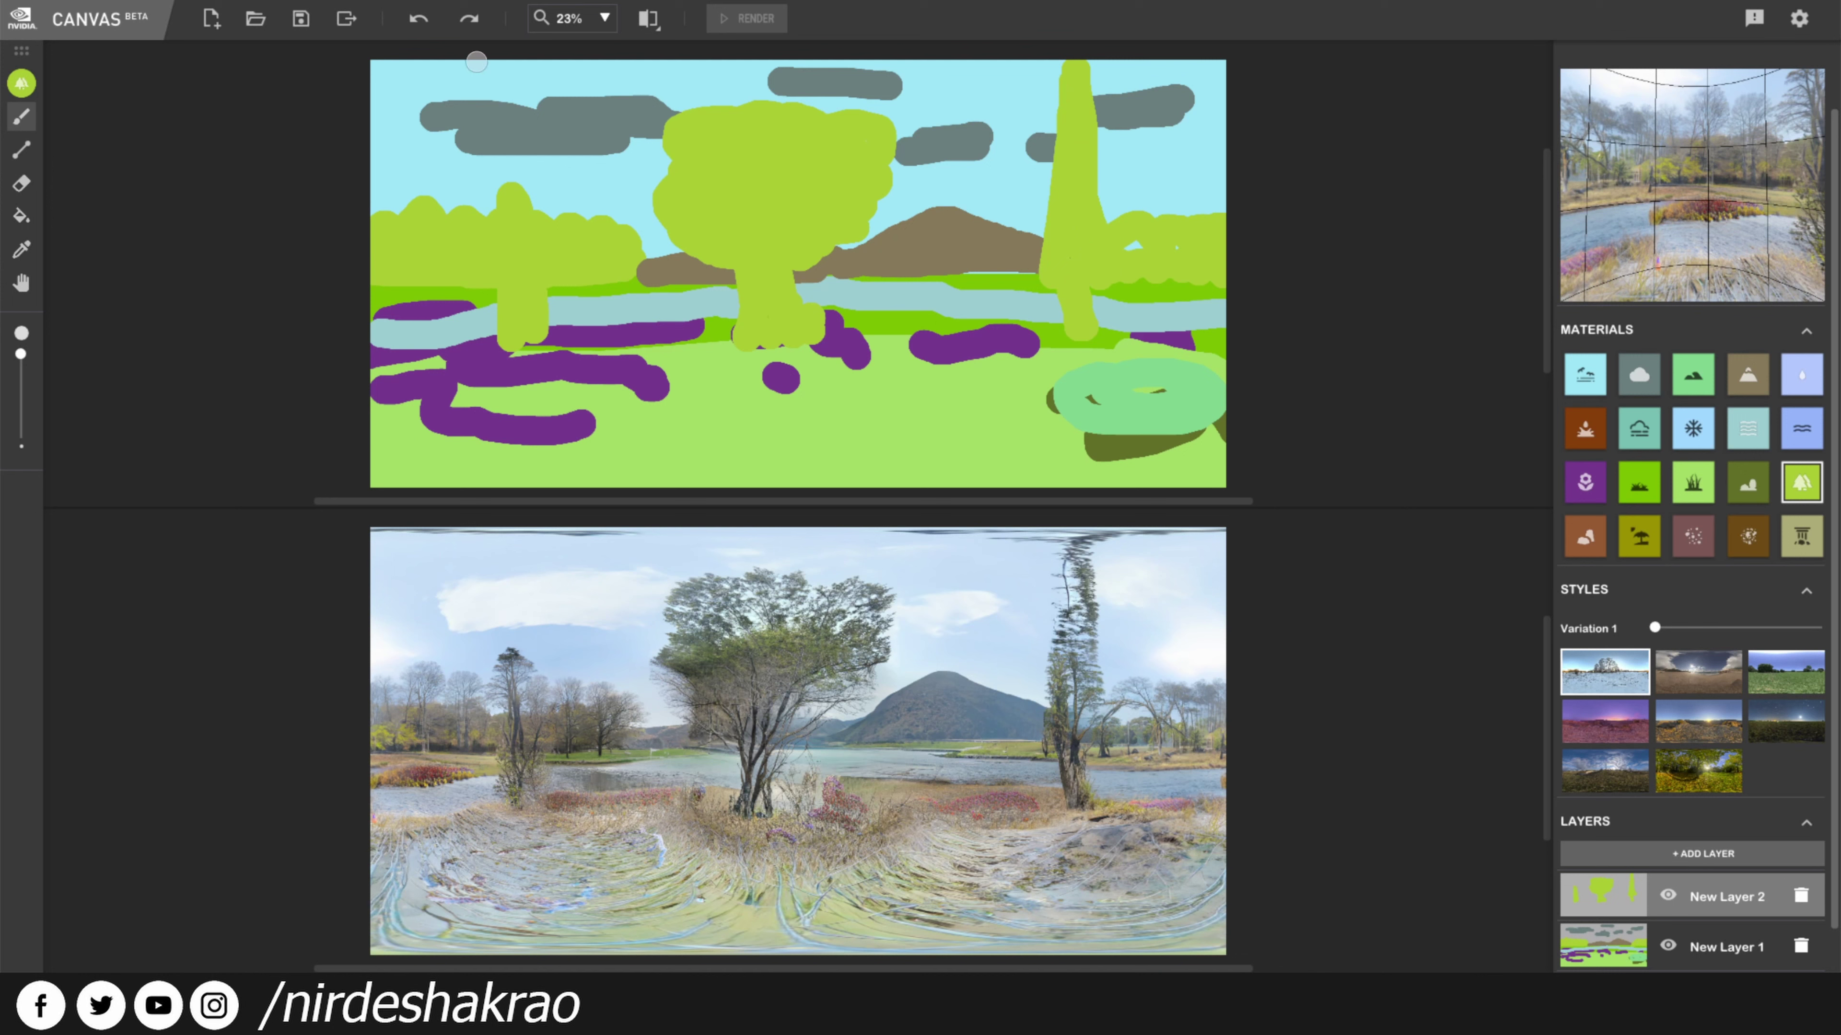
pyautogui.click(415, 19)
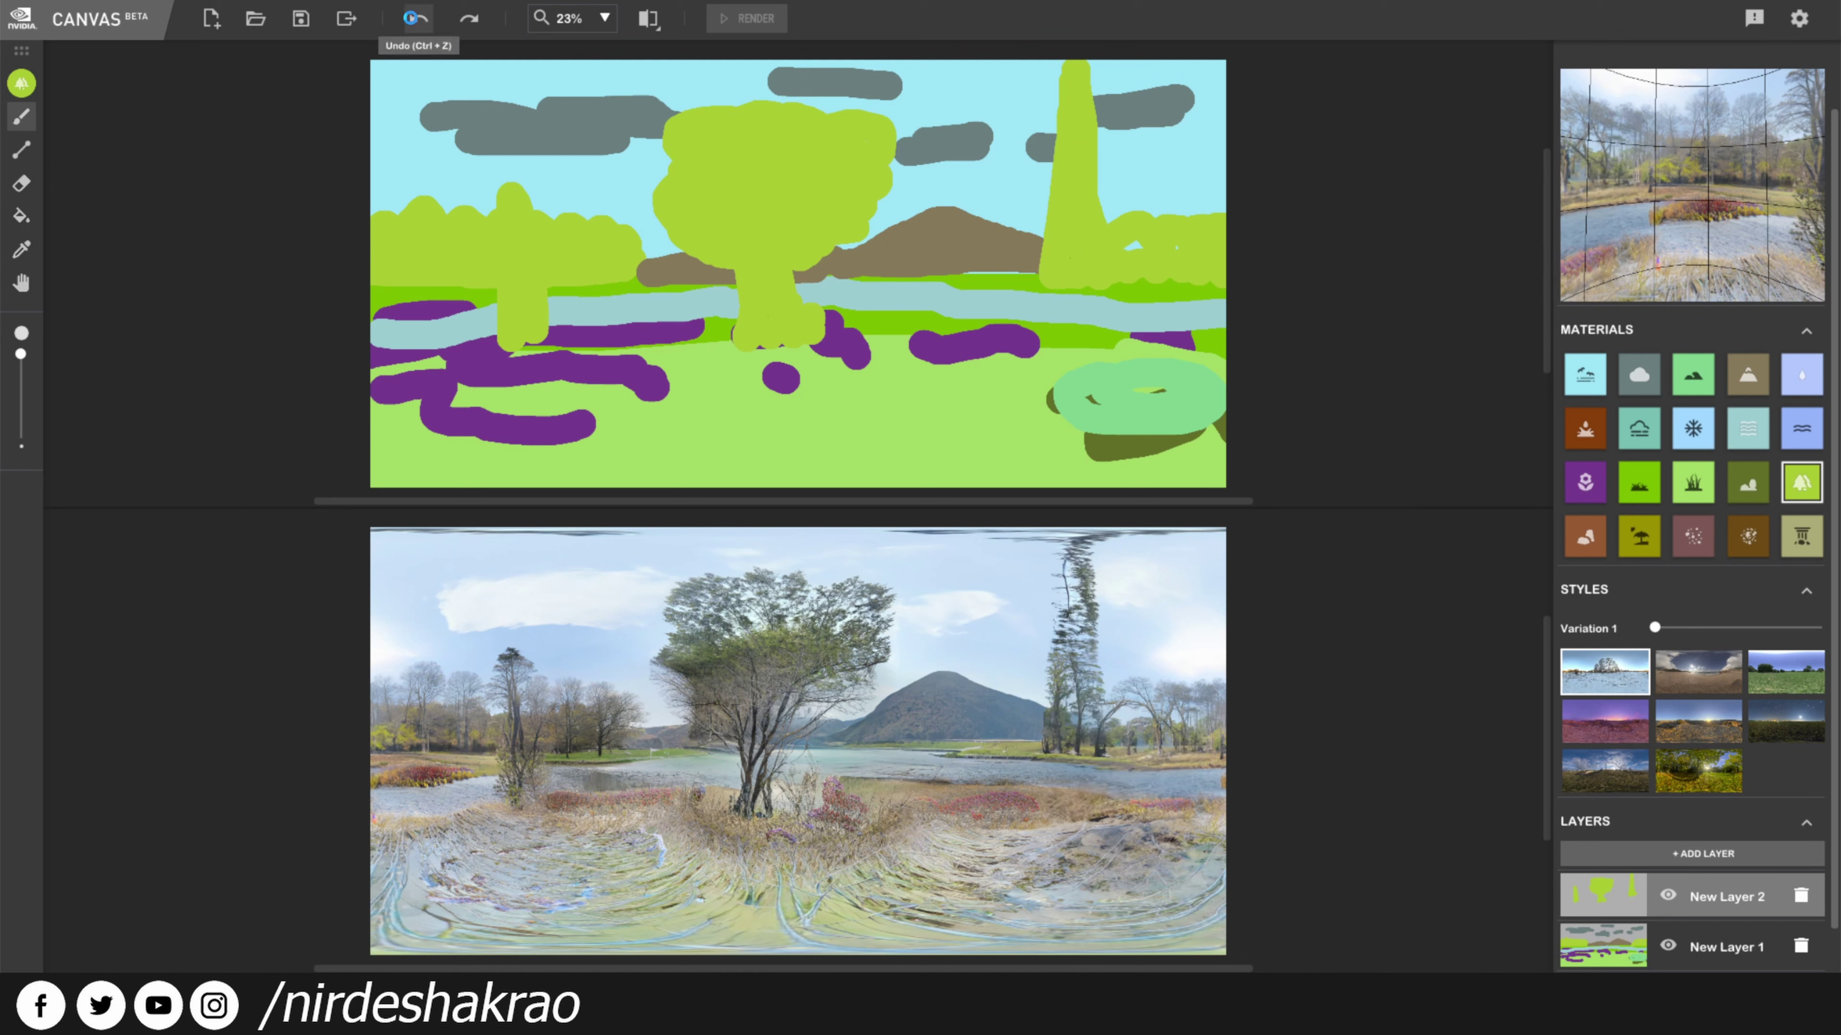
# Undo the remaining stroke of the tall tree and paint a shorter conical tree with a trunk at the mountain's right side.
pyautogui.click(415, 20)
pyautogui.moveTo(1105, 129)
pyautogui.mouseDown()
pyautogui.moveTo(1077, 267)
pyautogui.moveTo(1156, 266)
pyautogui.moveTo(1120, 136)
pyautogui.moveTo(1115, 319)
pyautogui.moveTo(1113, 258)
pyautogui.mouseUp()
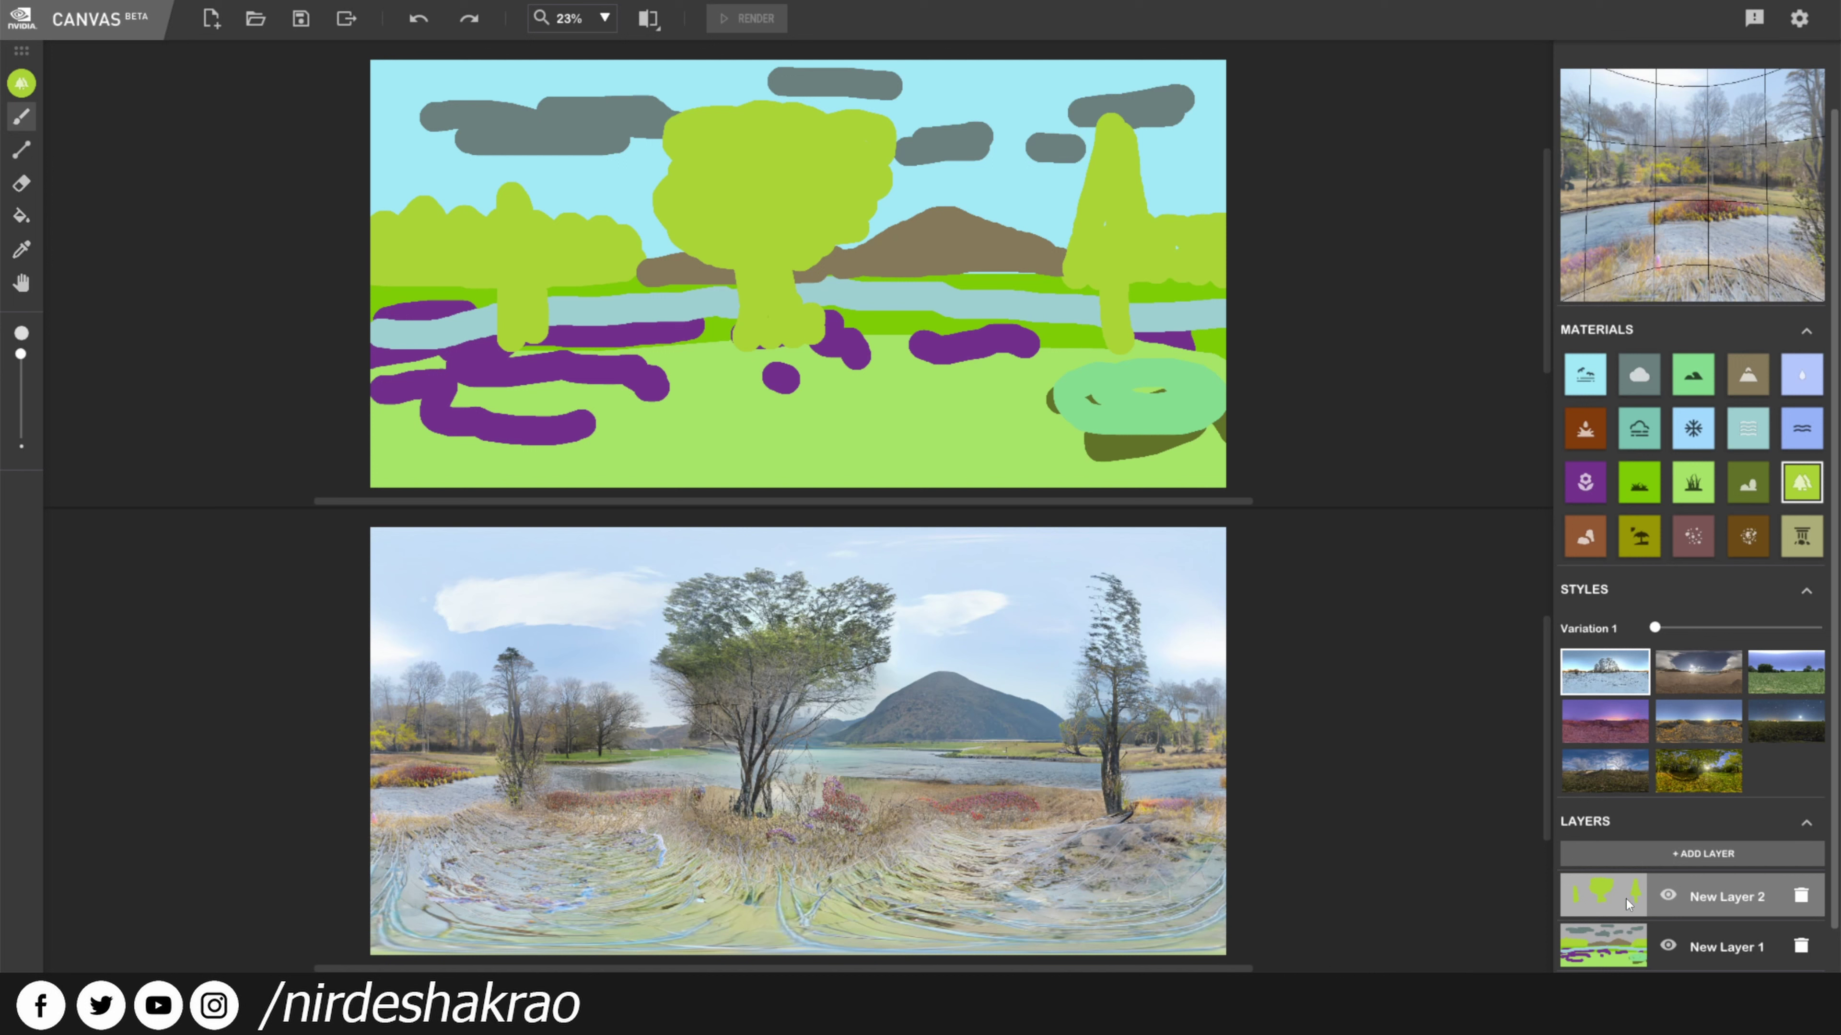
# Hide the tree layer to view the panorama without the added trees, and show it again.
pyautogui.click(1667, 897)
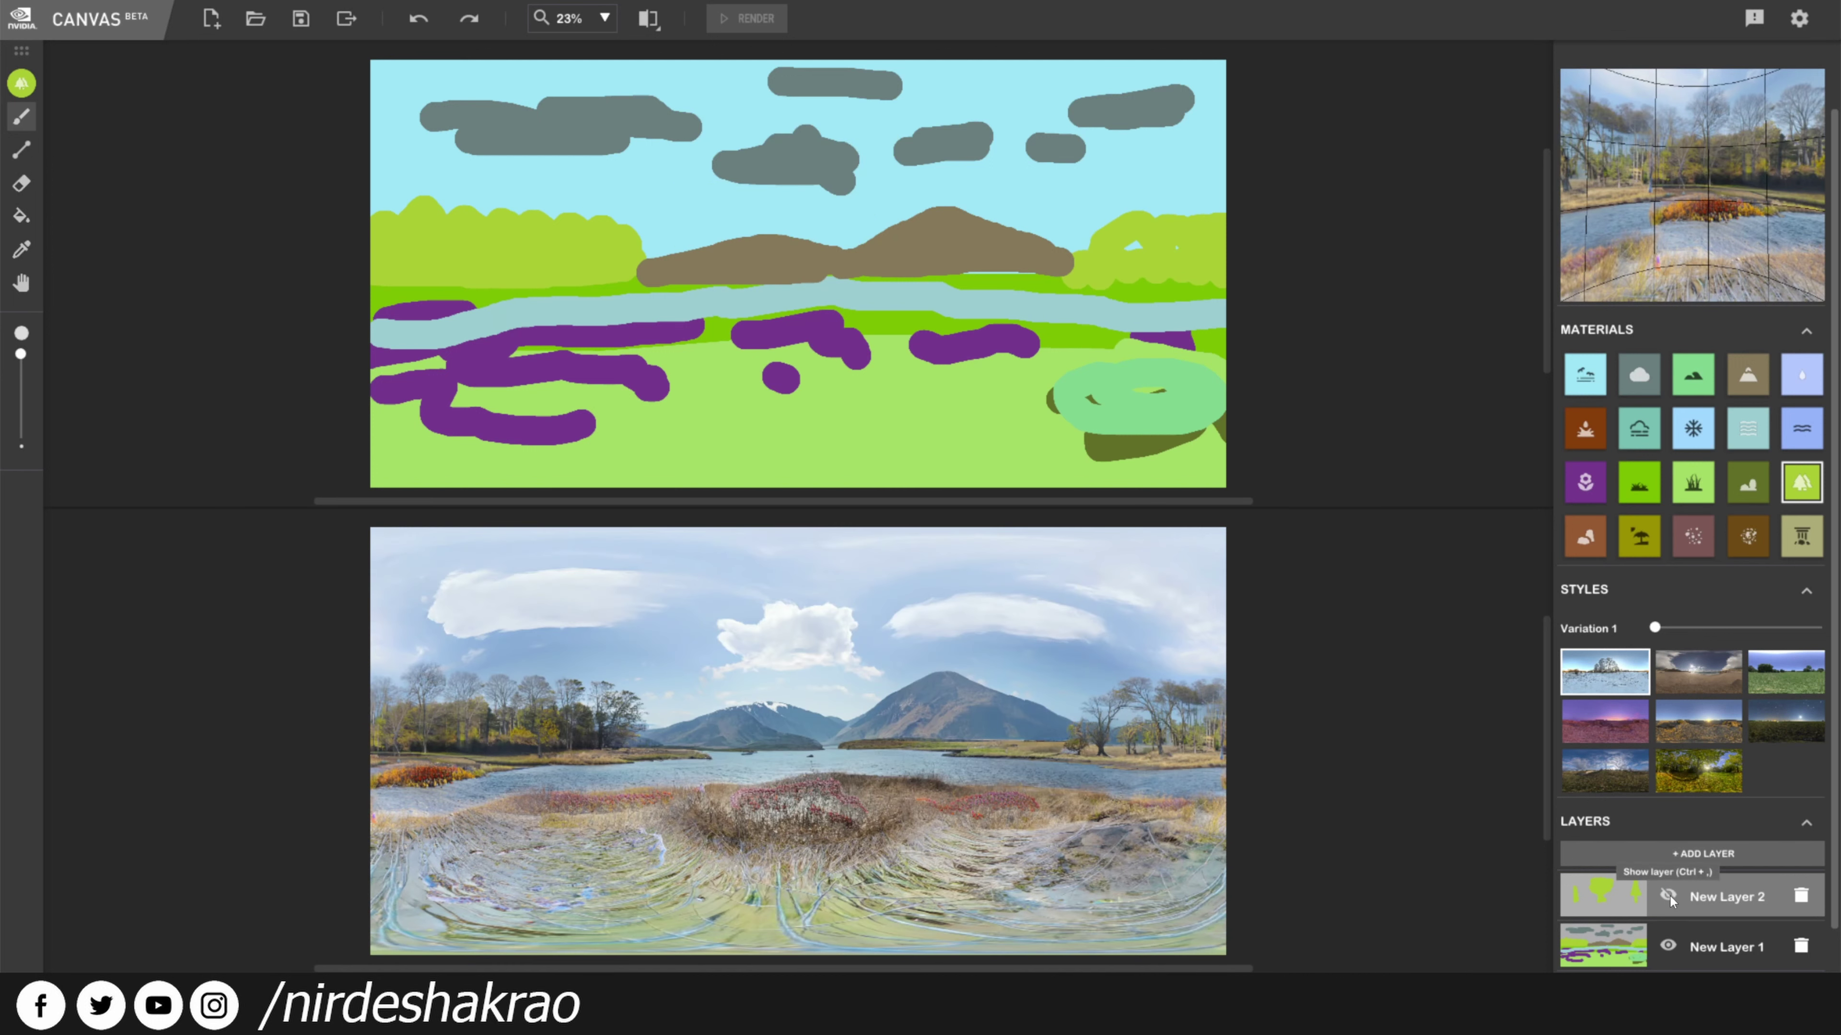
pyautogui.click(1667, 900)
pyautogui.click(1666, 896)
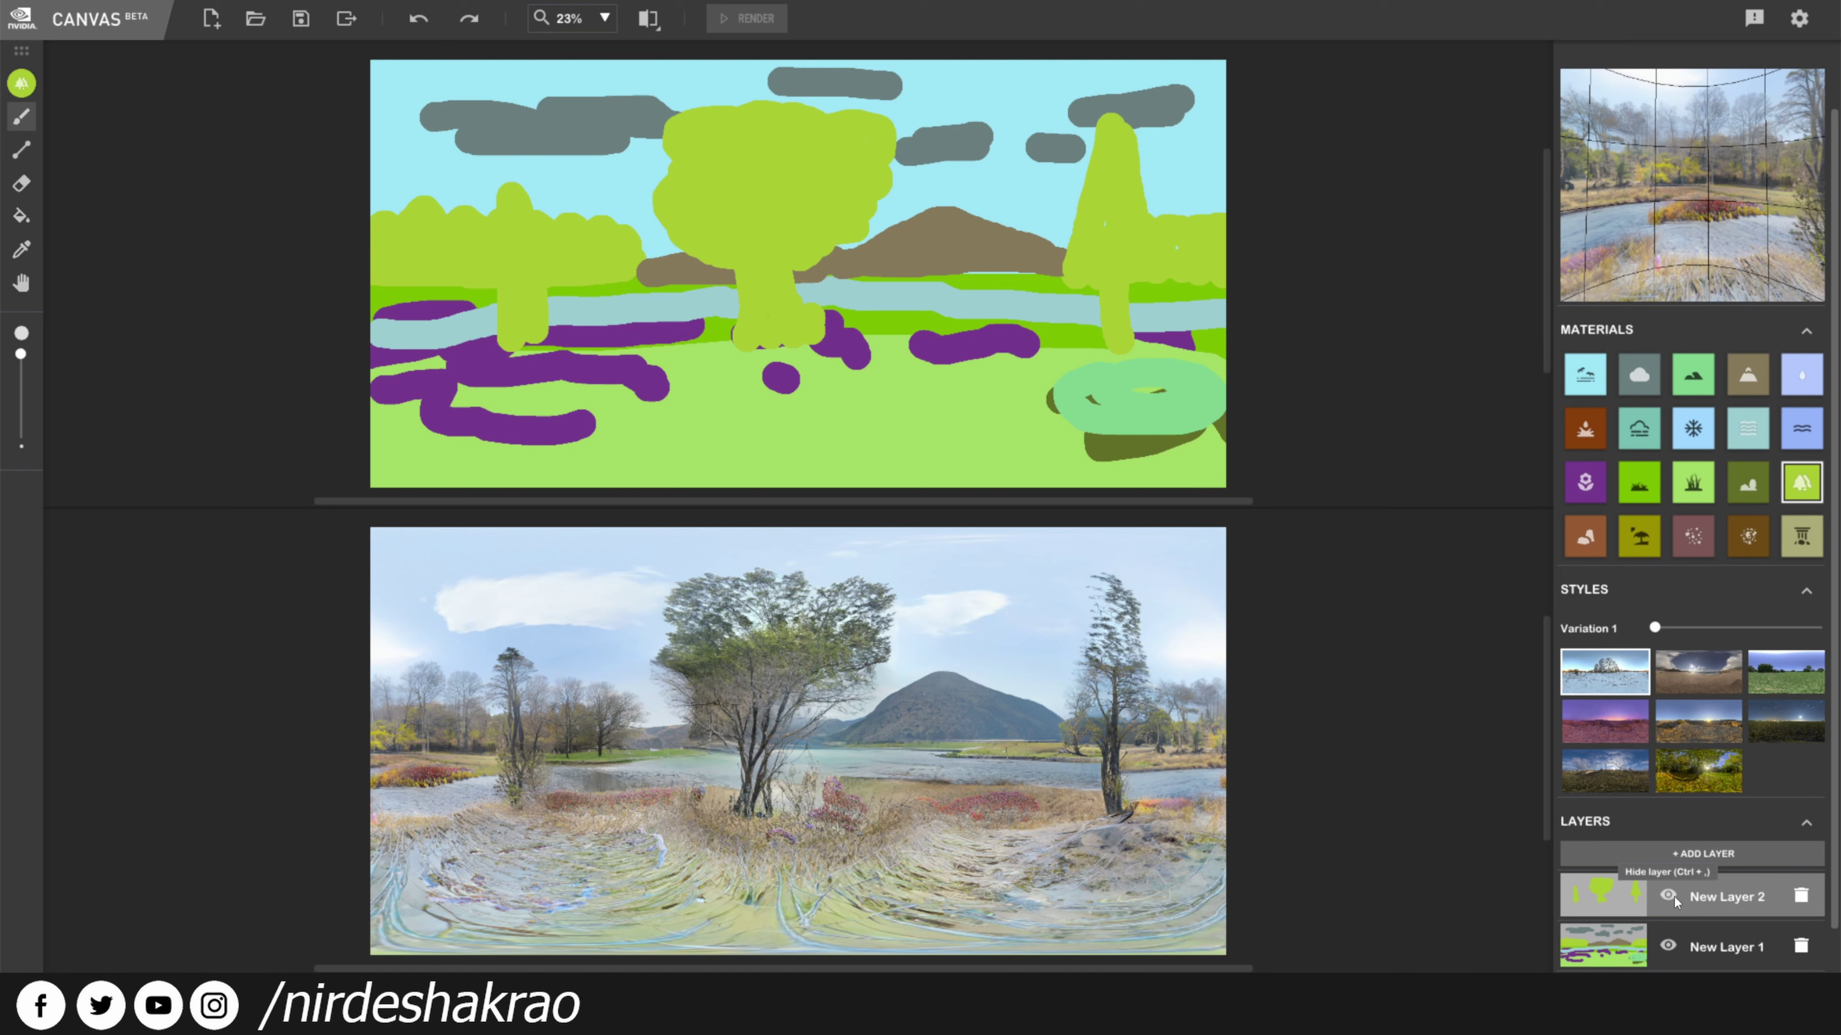
# Erase the small tree beside the left forest from the tree layer, and toggle that layer's visibility off and on to compare.
pyautogui.click(22, 184)
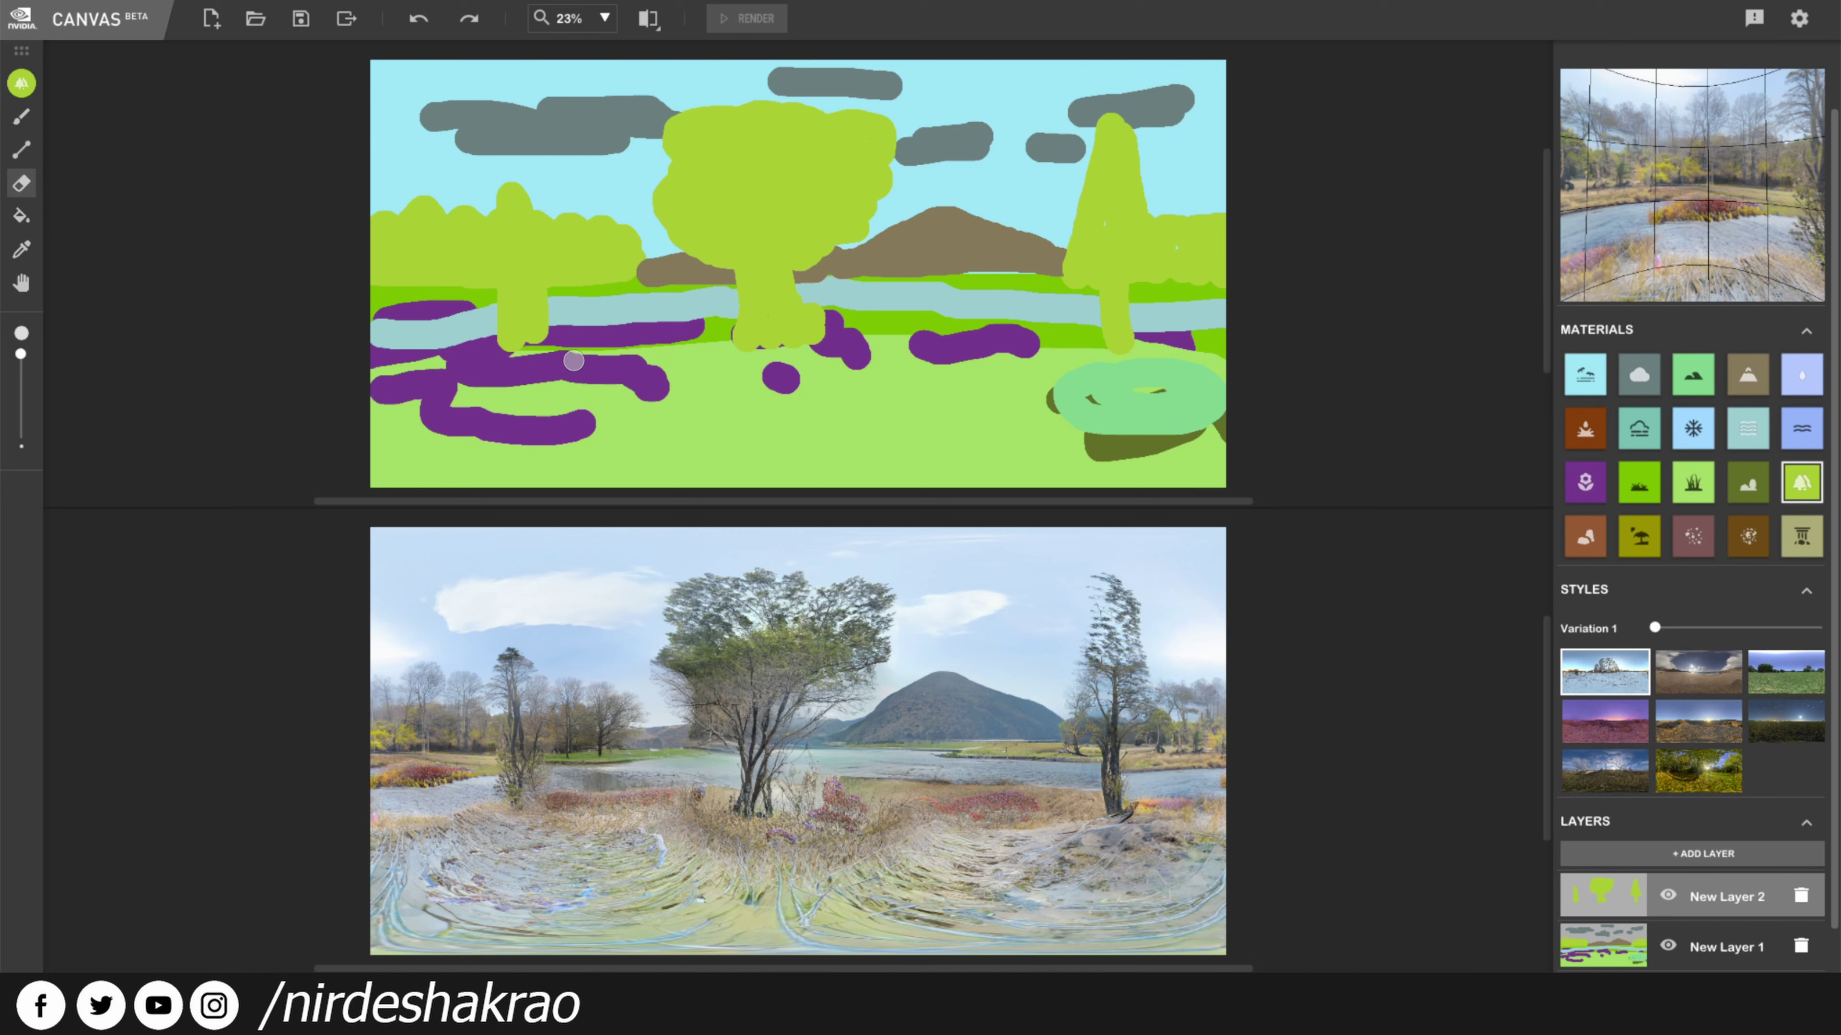
pyautogui.moveTo(520, 350)
pyautogui.mouseDown()
pyautogui.moveTo(472, 346)
pyautogui.moveTo(576, 289)
pyautogui.mouseUp()
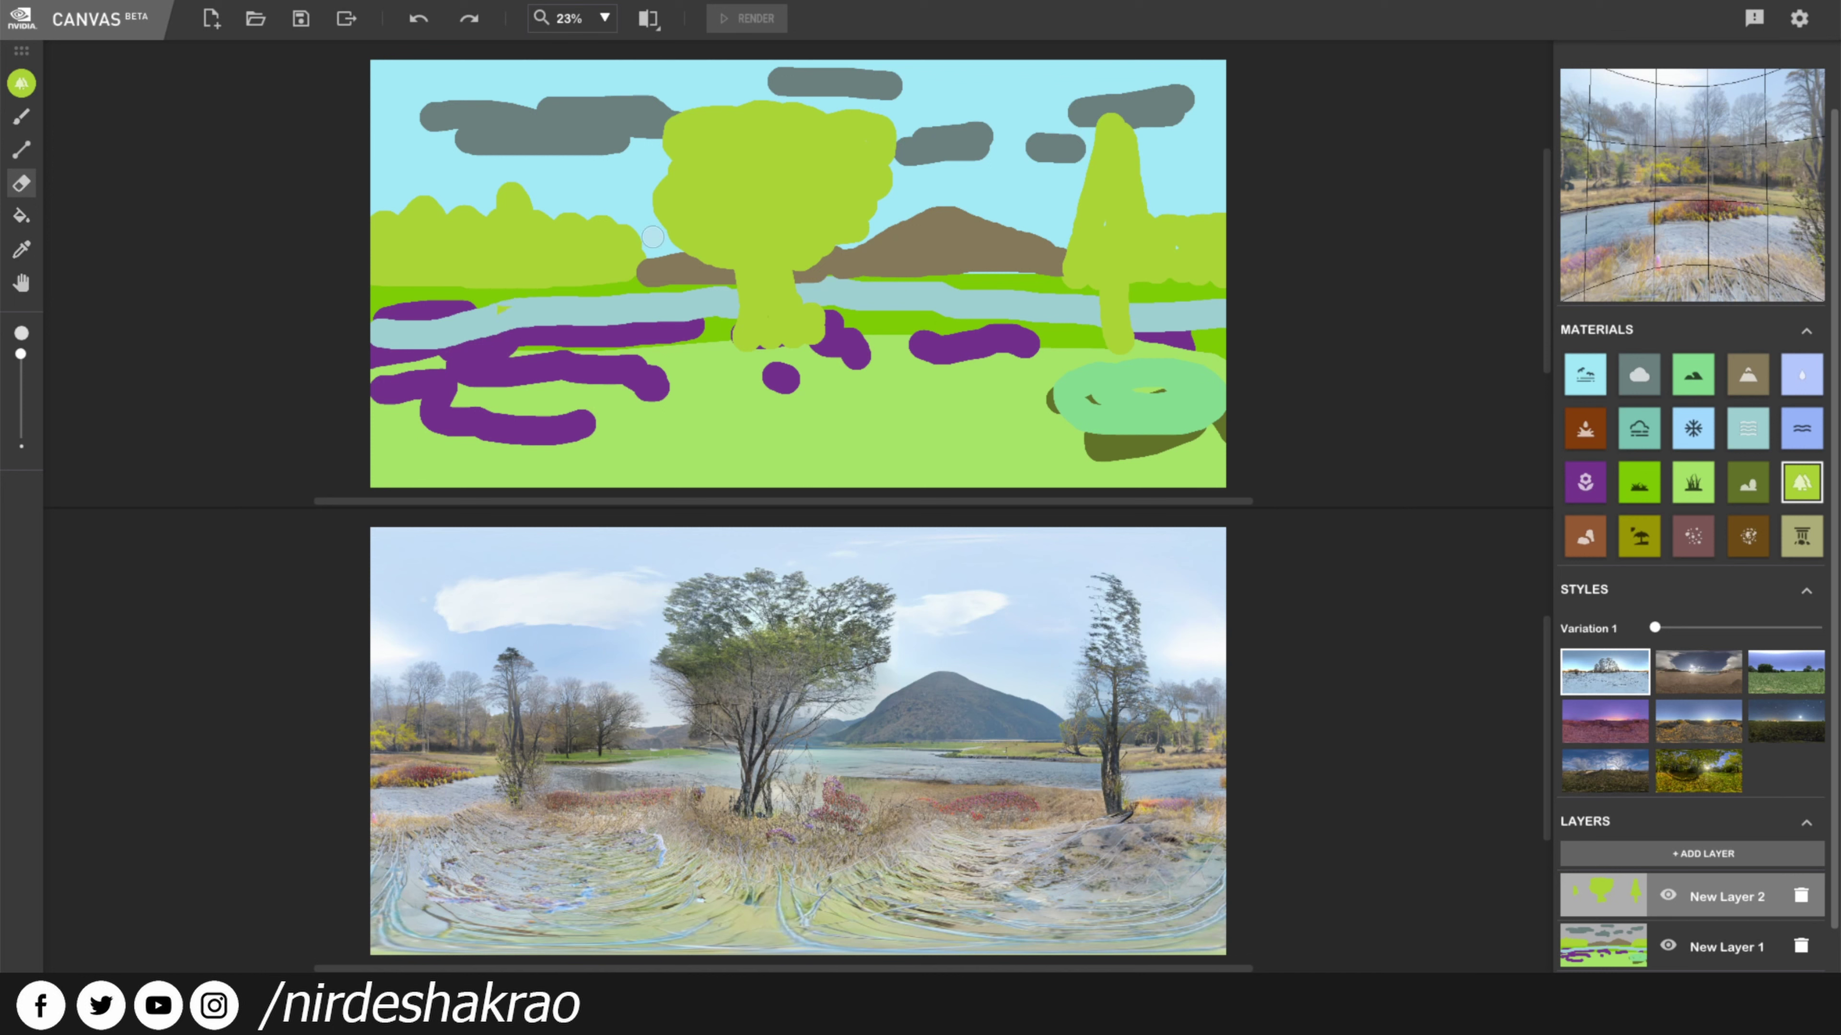
pyautogui.moveTo(516, 209); pyautogui.dragTo(512, 194)
pyautogui.click(1668, 897)
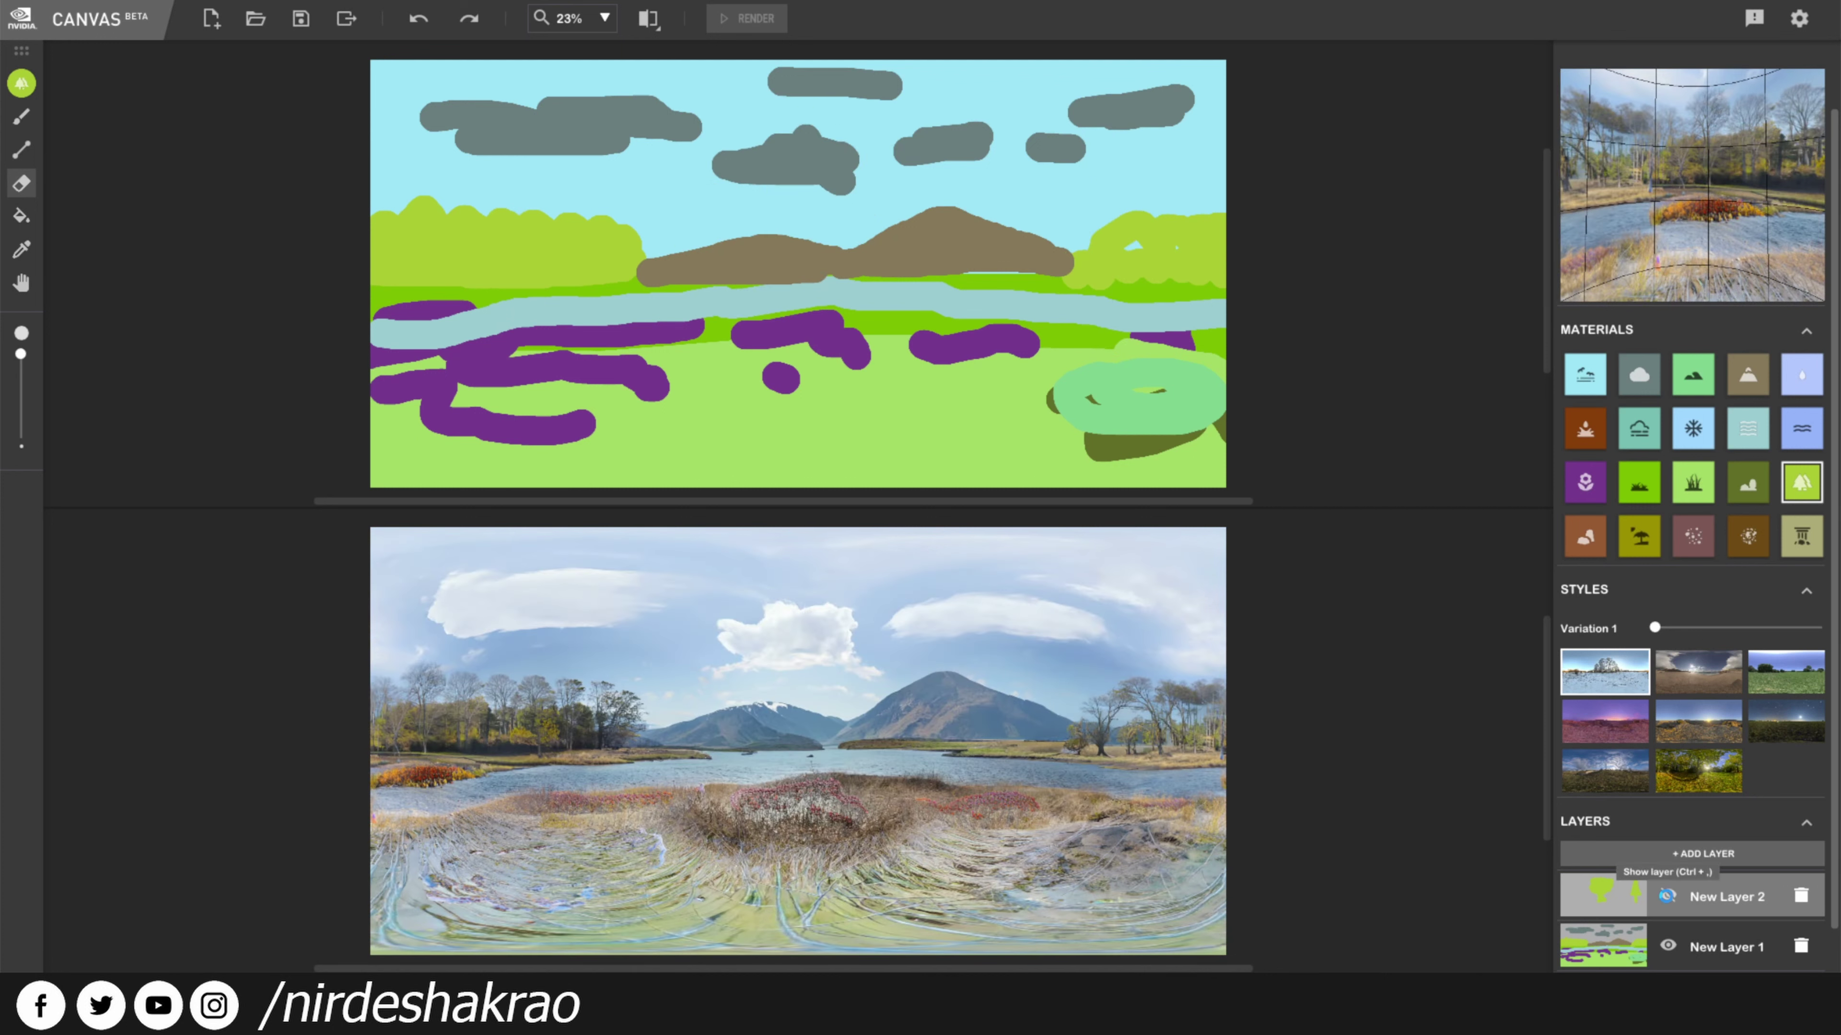
pyautogui.click(1667, 897)
# Add two new empty layers above the tree layer.
pyautogui.scroll(-1, 1698, 901)
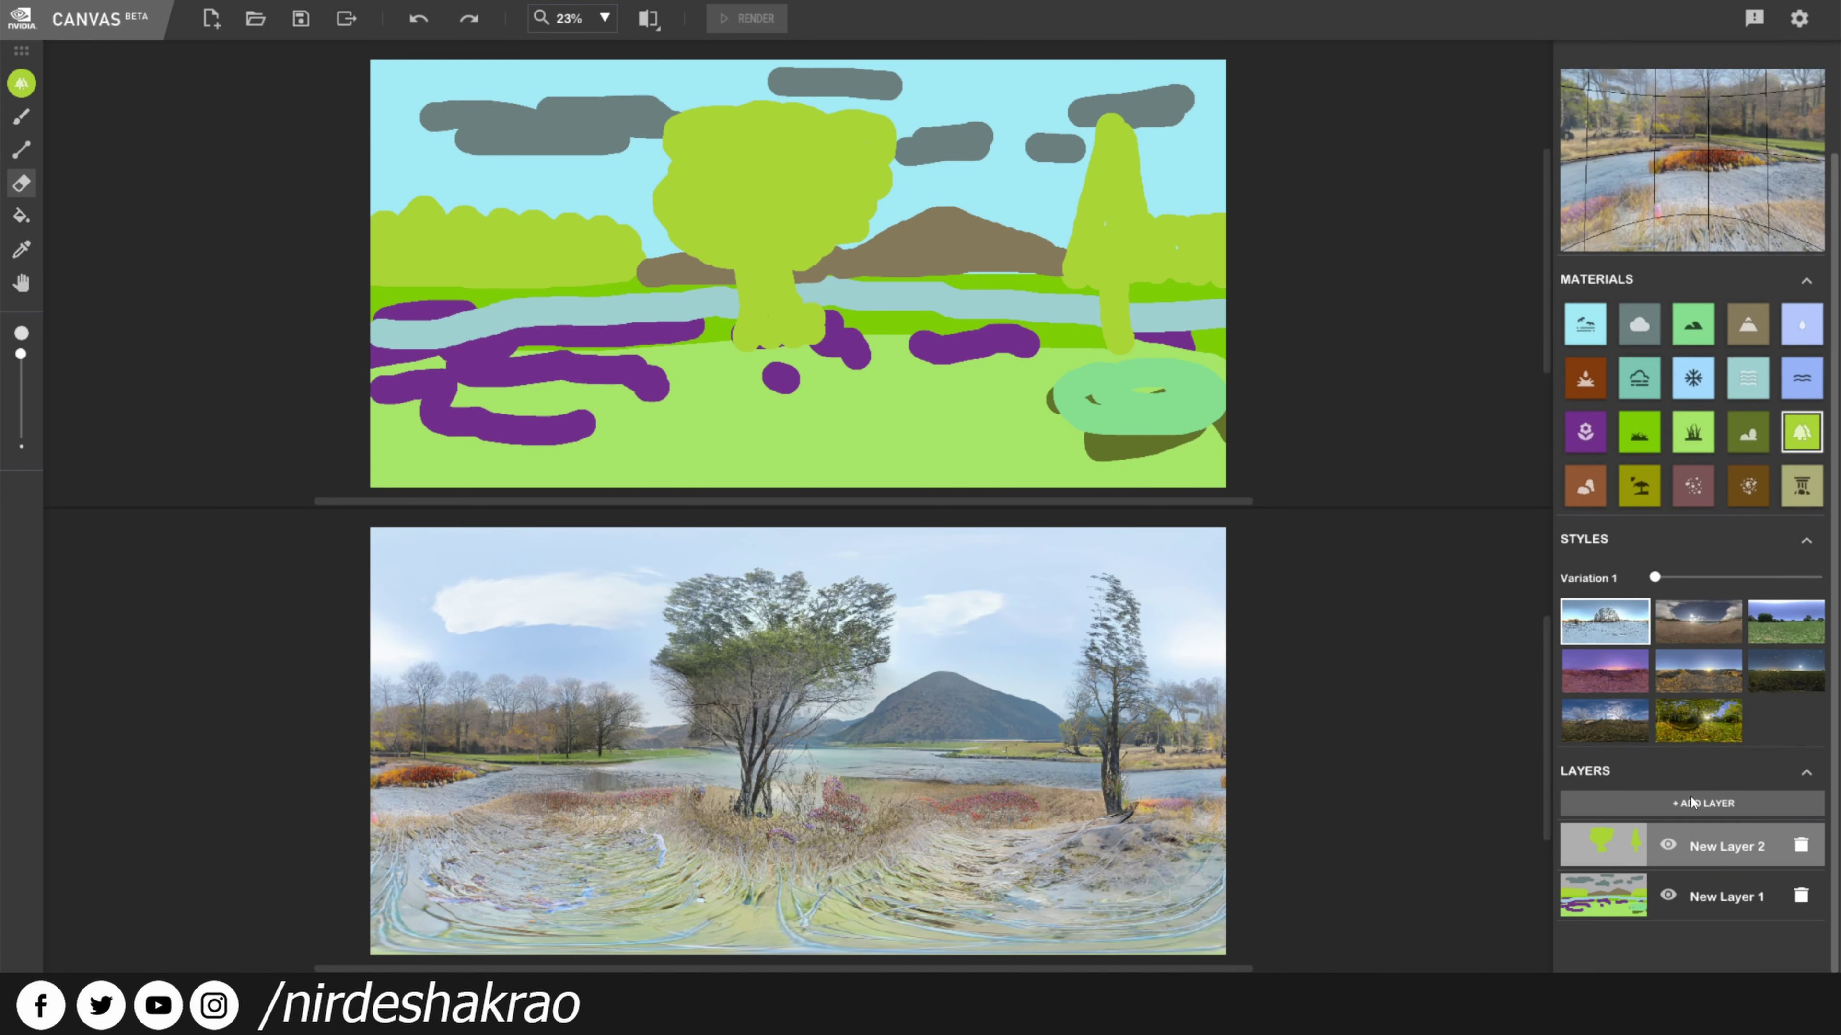
pyautogui.click(1687, 805)
pyautogui.click(1691, 804)
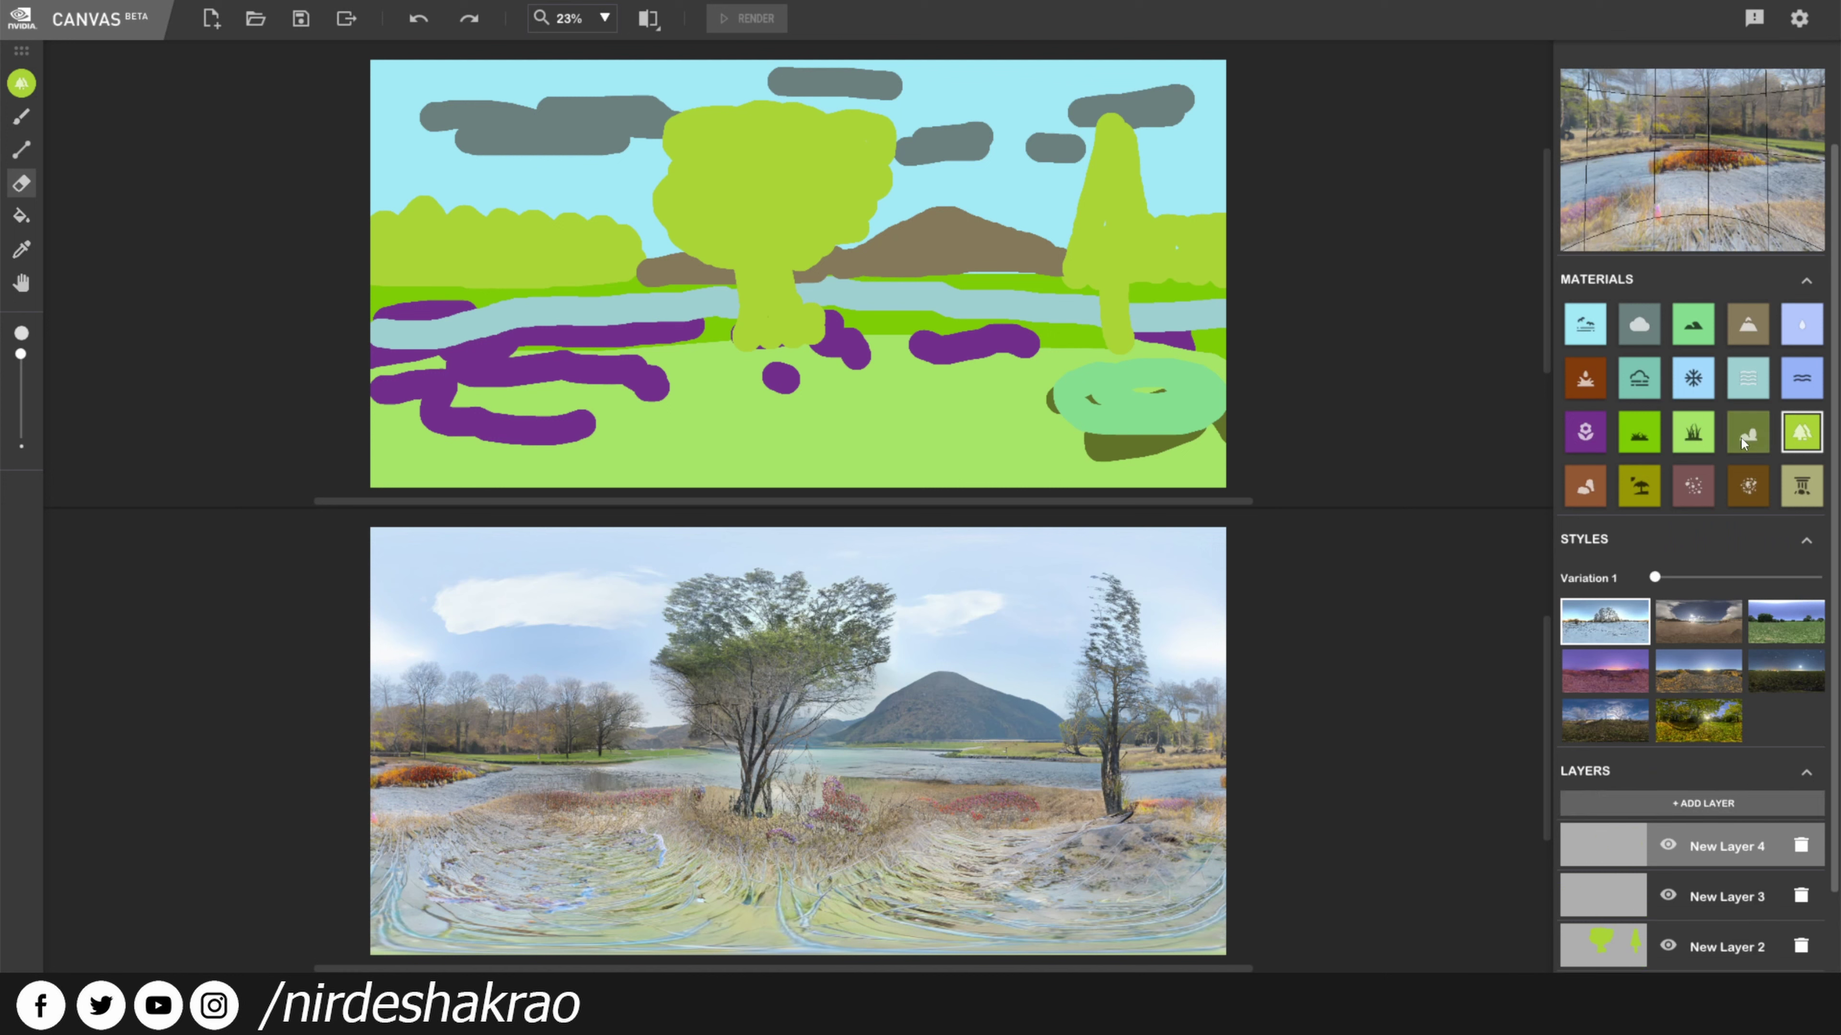